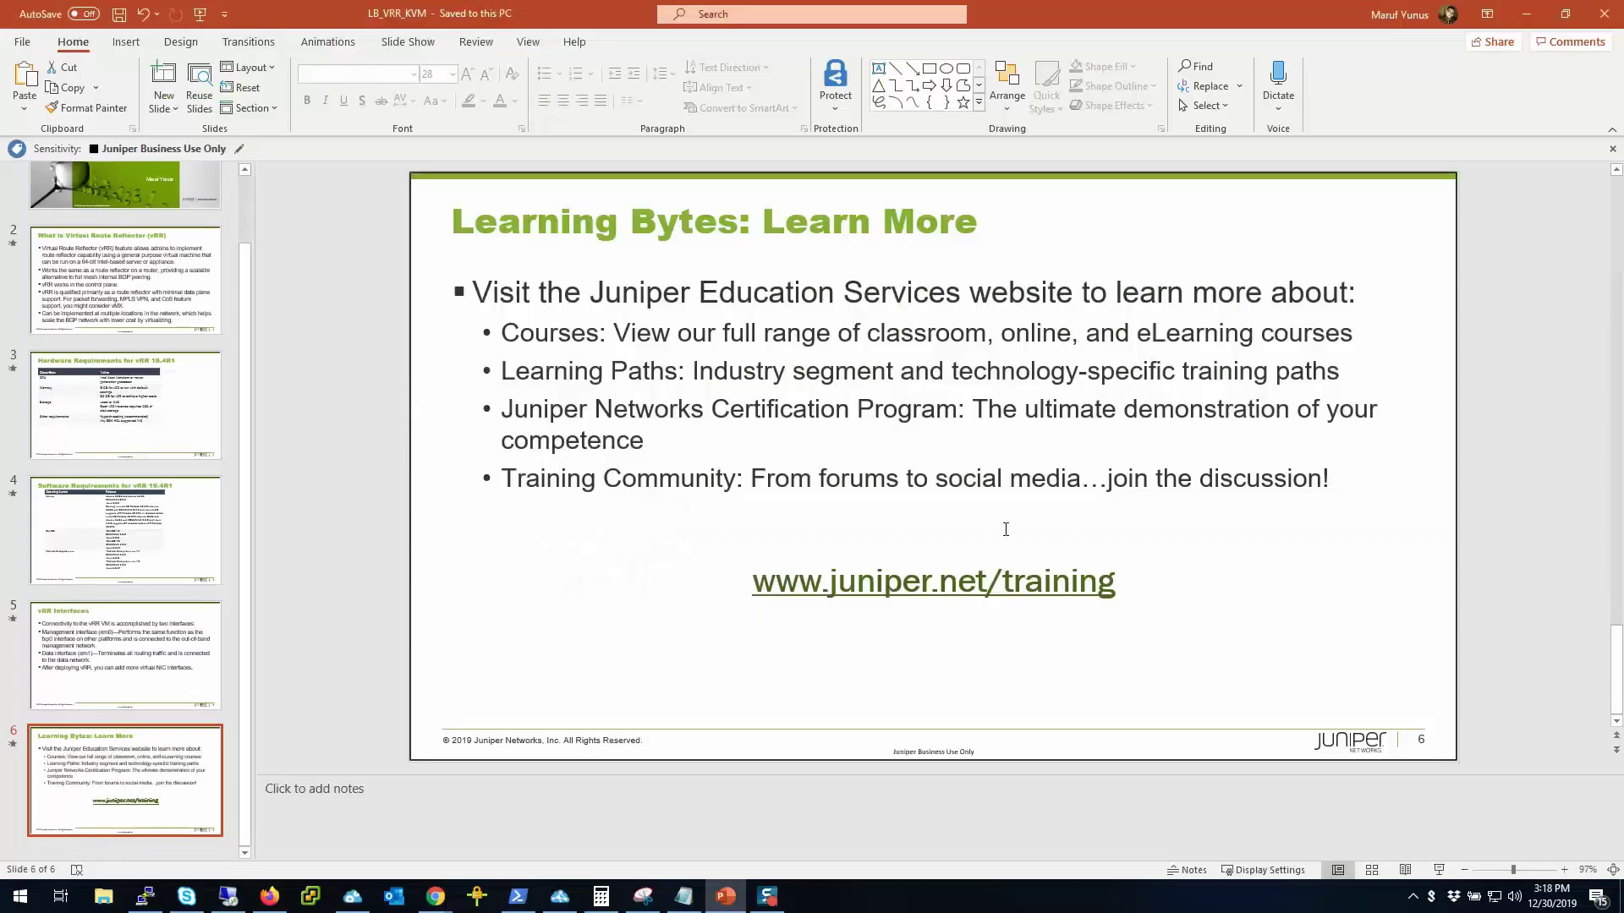
Step: Extract vrr-bundle-kvm-19.4R1.10.tgz in Downloads with Extract Here
{"action": "mouse_move", "coordinate": [435, 898]}
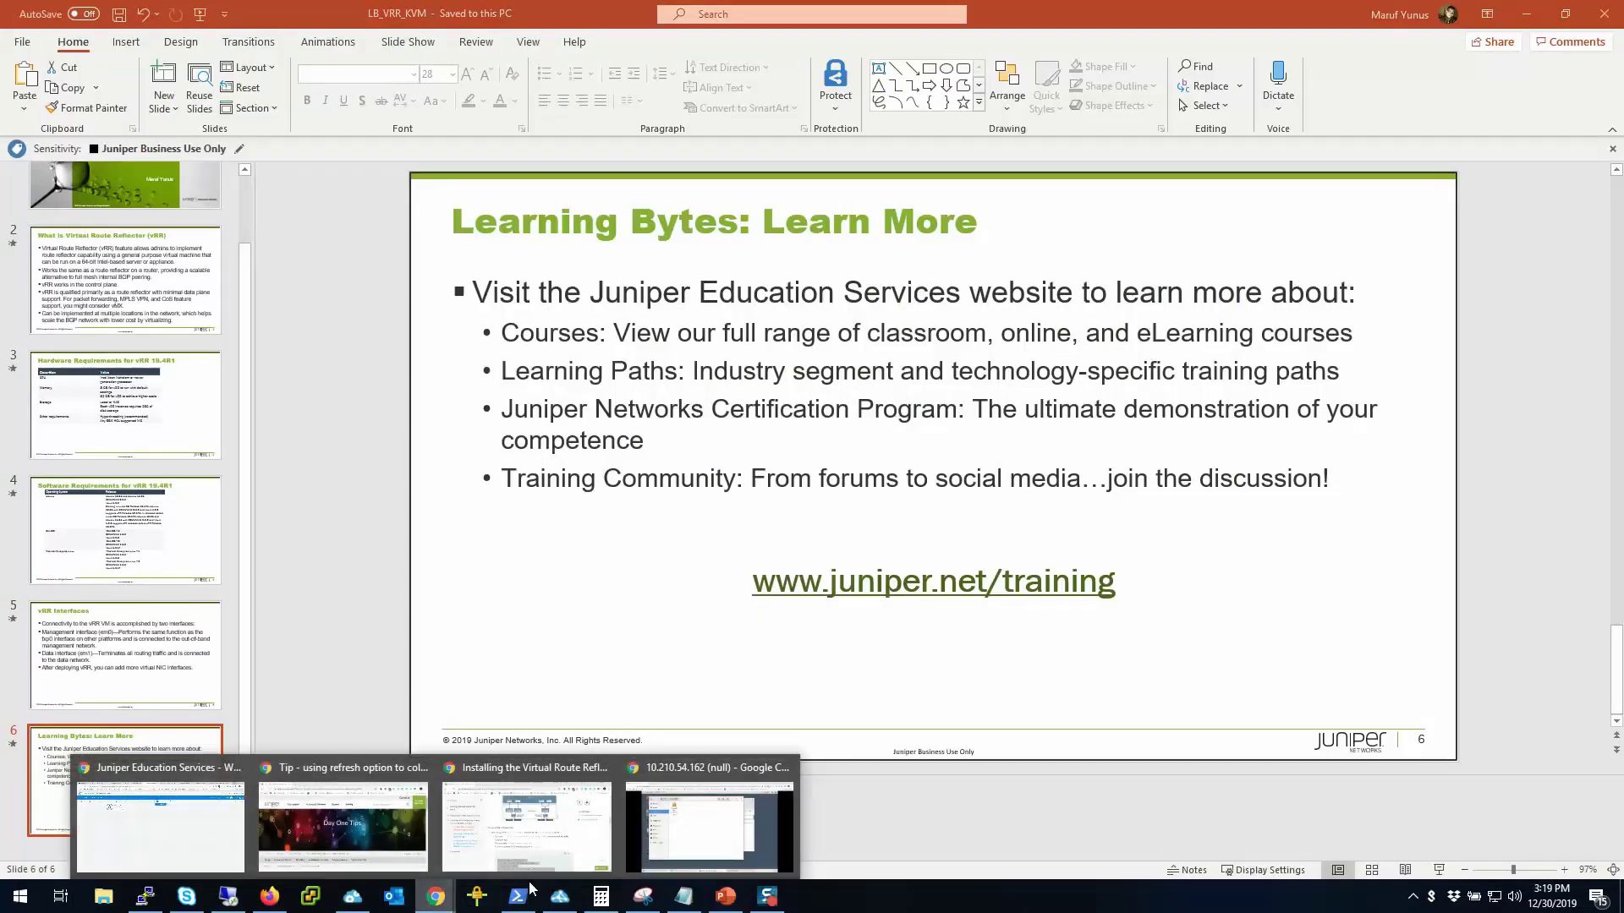
{"action": "left_click", "coordinate": [710, 812]}
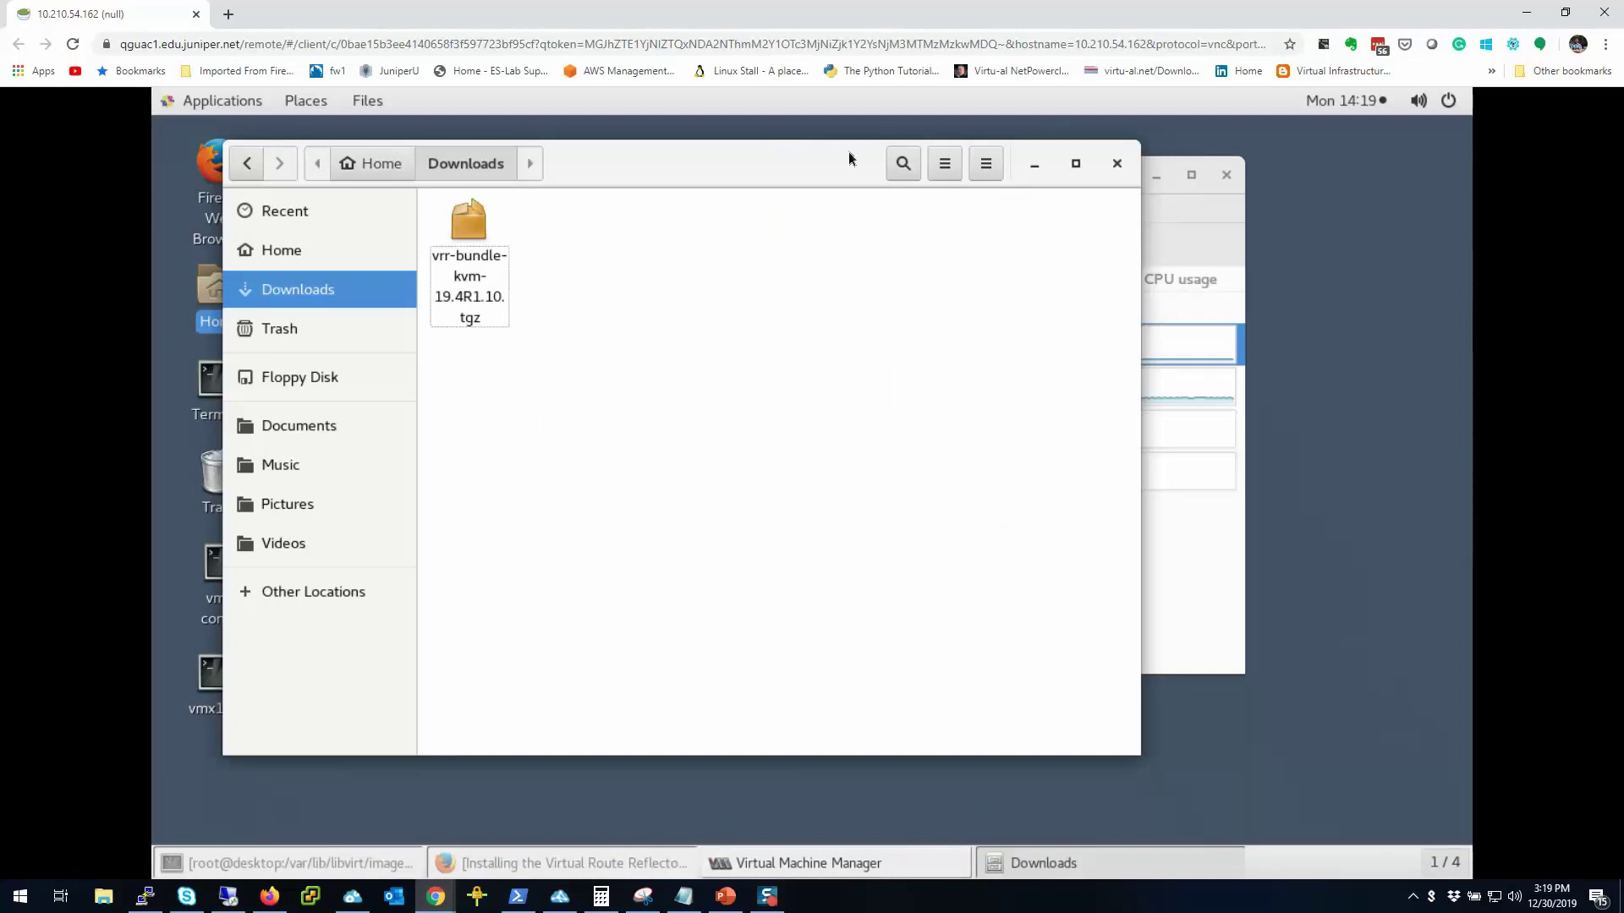
{"action": "left_click_drag", "start_coordinate": [786, 177], "coordinate": [859, 188]}
{"action": "left_click", "coordinate": [573, 313]}
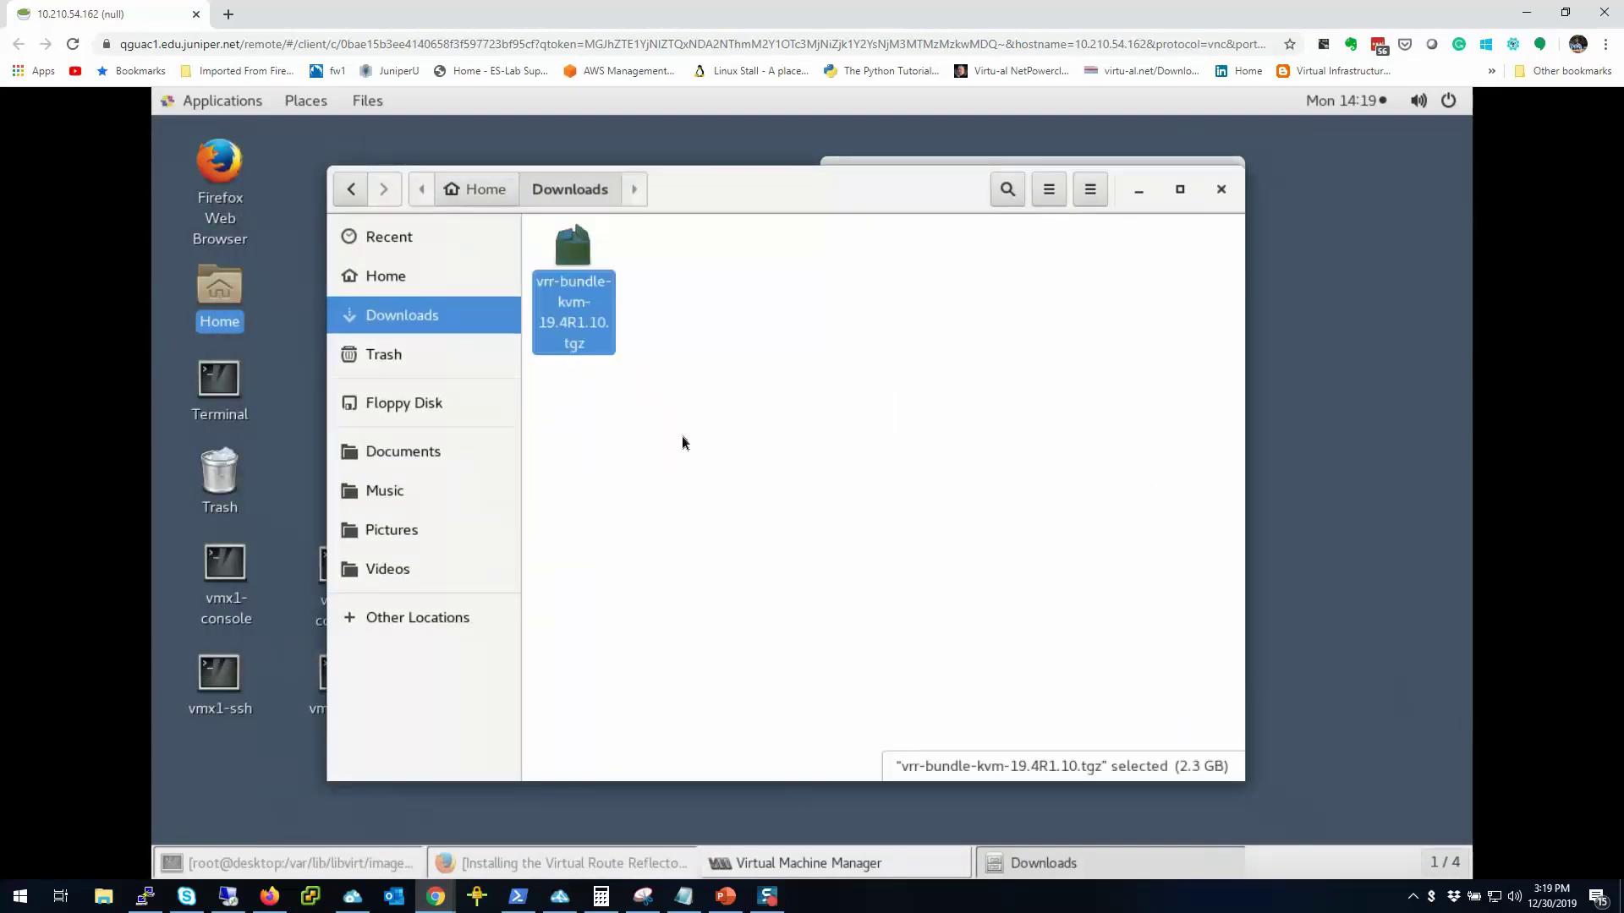
{"action": "right_click", "coordinate": [602, 342]}
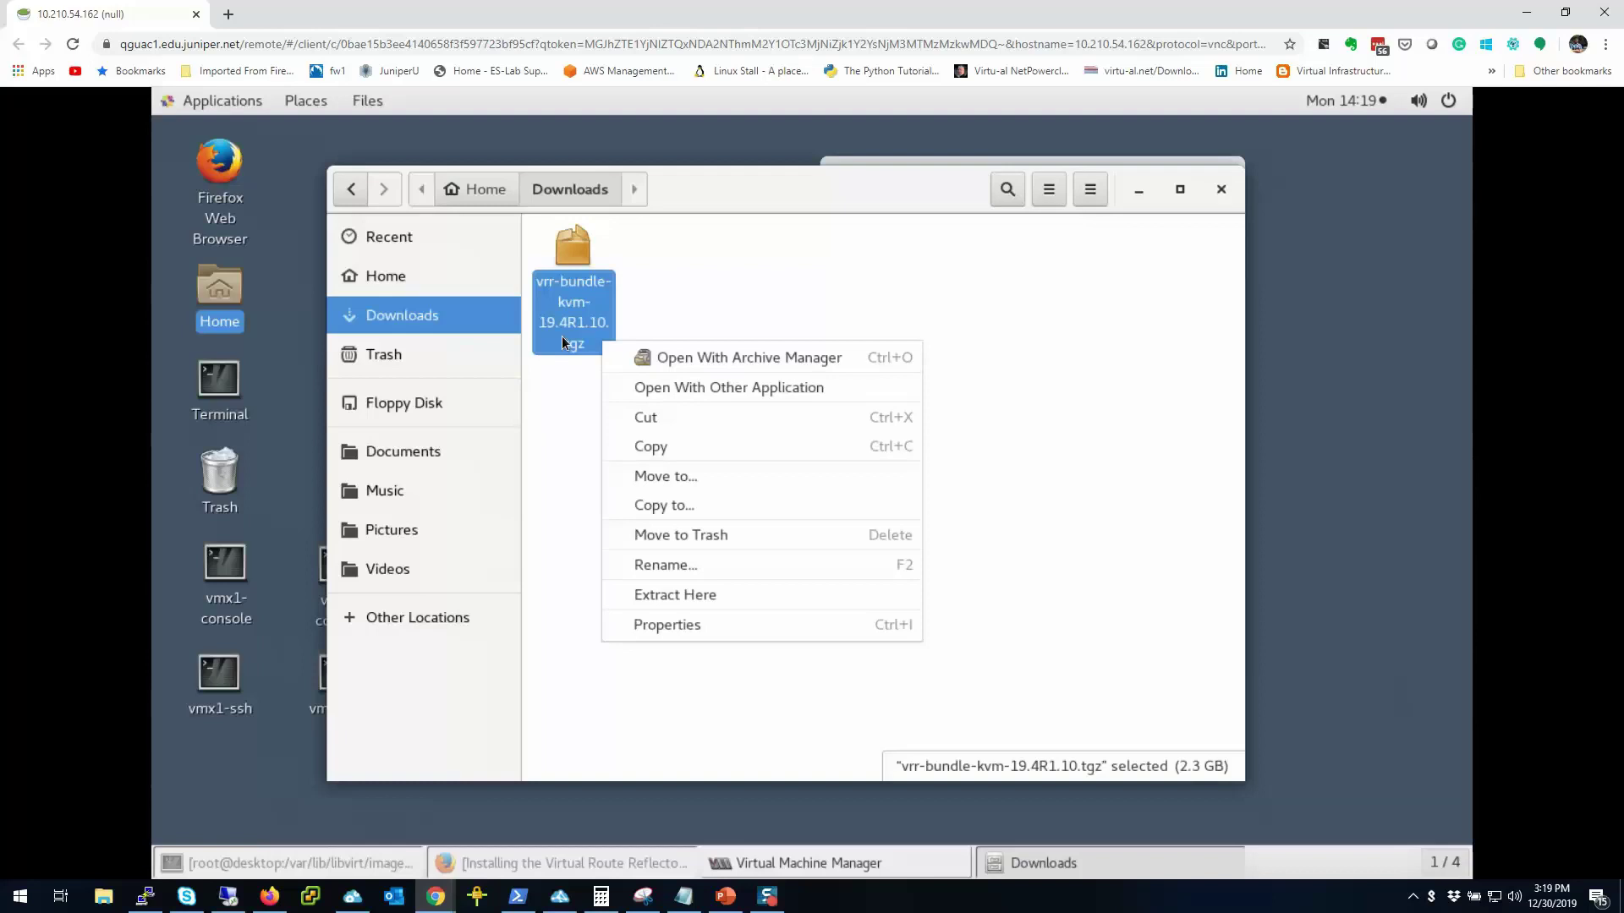
{"action": "left_click", "coordinate": [664, 597]}
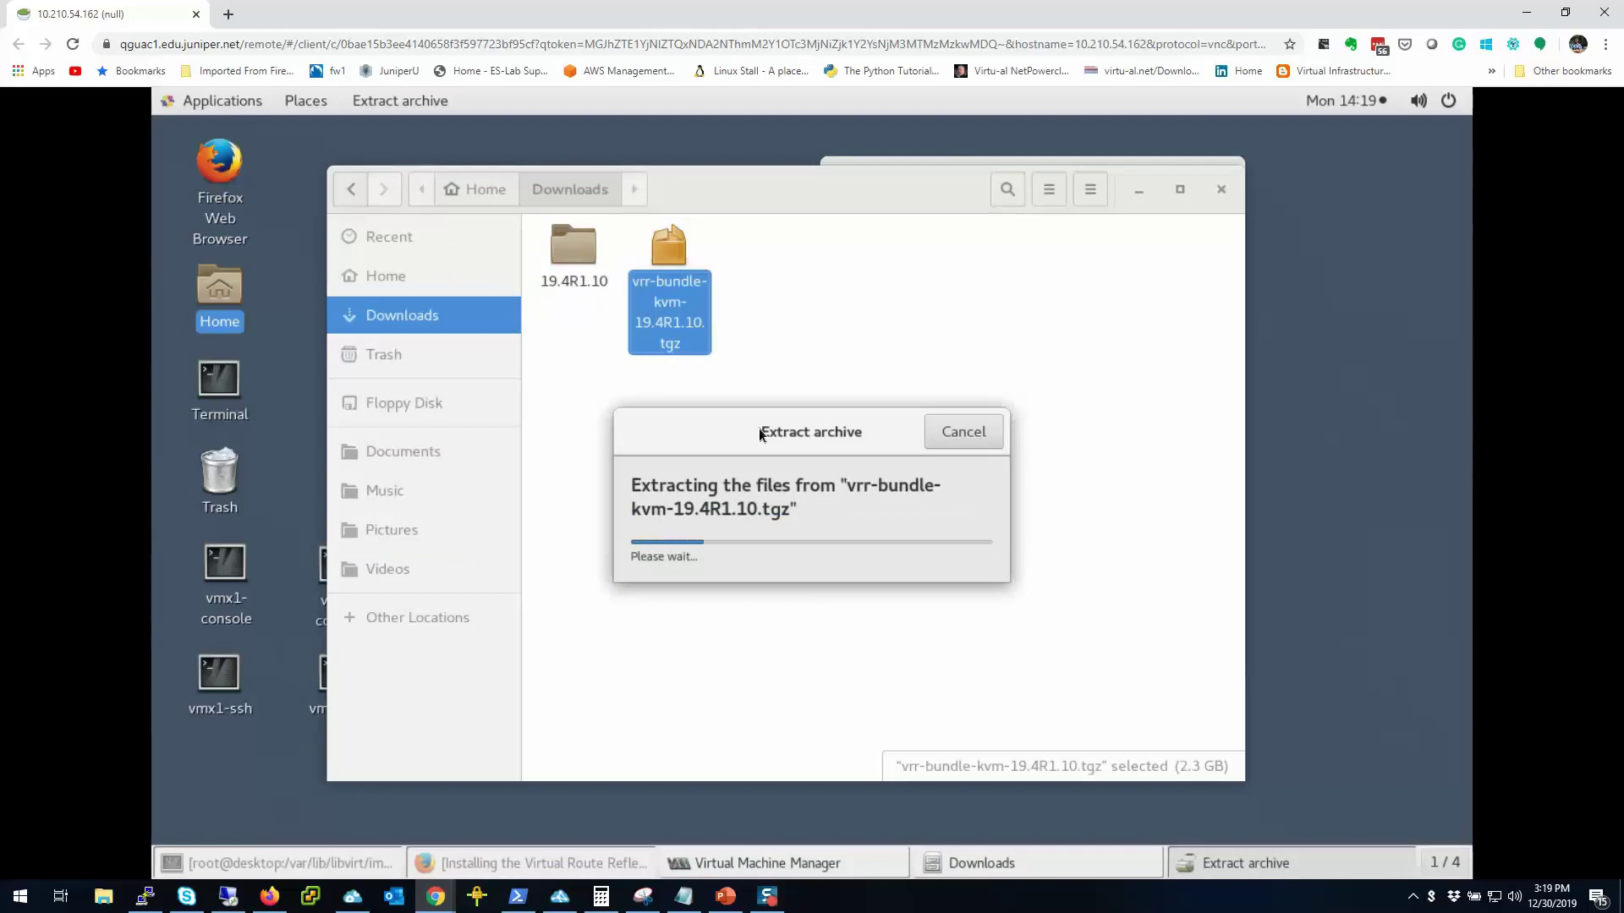
Step: Dismiss the extraction notice and open the new 19.4R1.10 folder
{"action": "left_click_drag", "start_coordinate": [759, 429], "coordinate": [887, 392]}
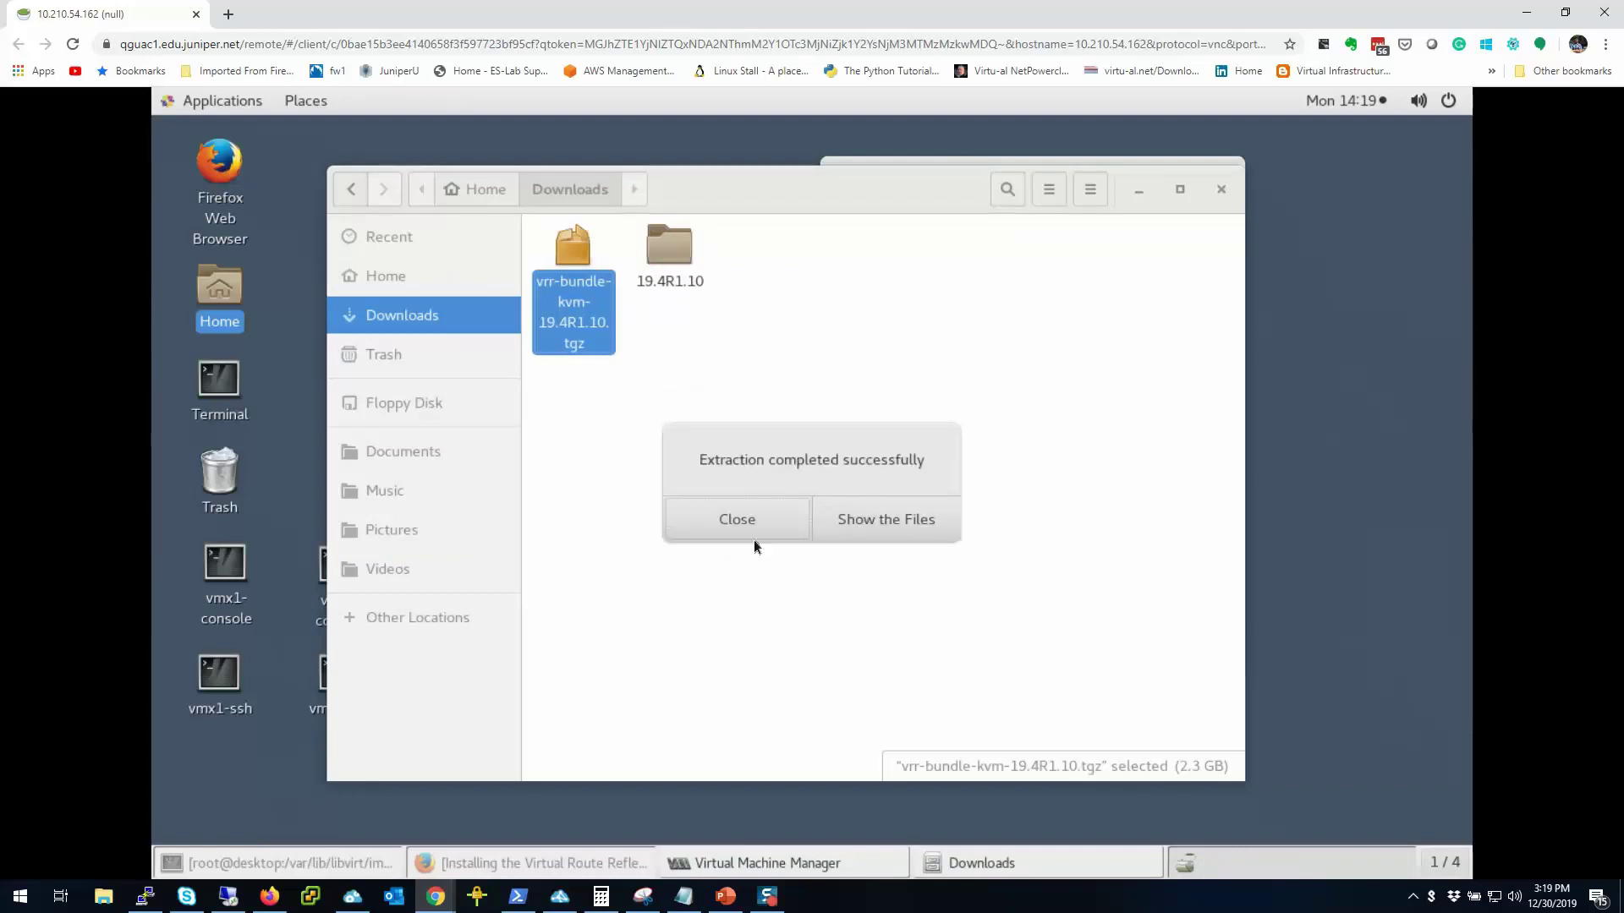
{"action": "left_click", "coordinate": [775, 519]}
{"action": "double_click", "coordinate": [676, 254]}
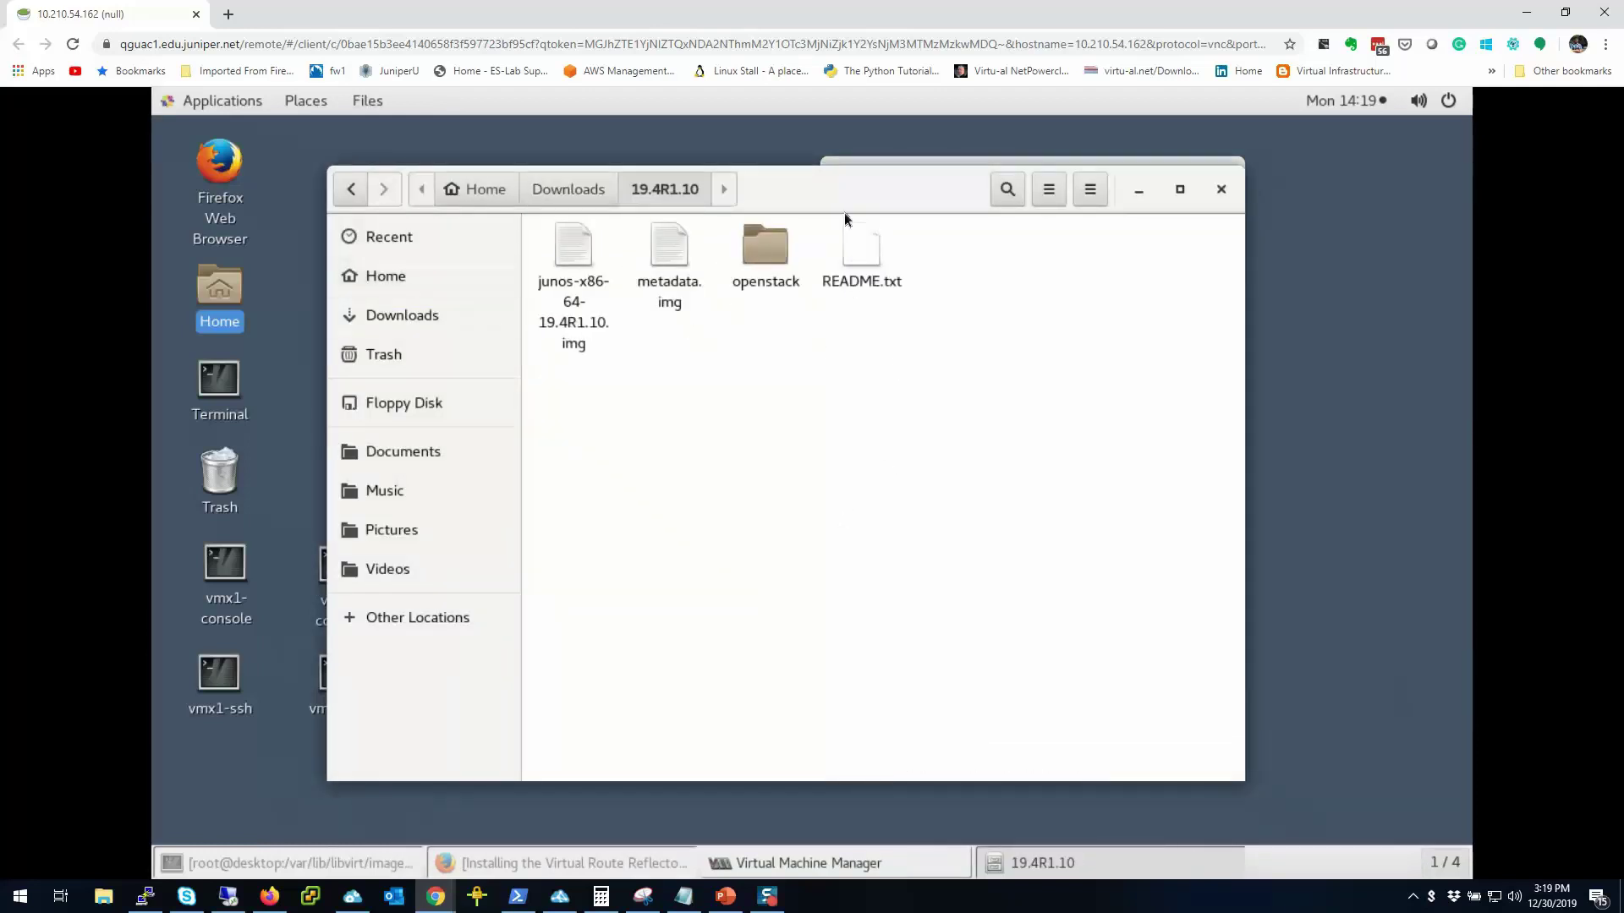
{"action": "left_click_drag", "start_coordinate": [845, 209], "coordinate": [737, 203]}
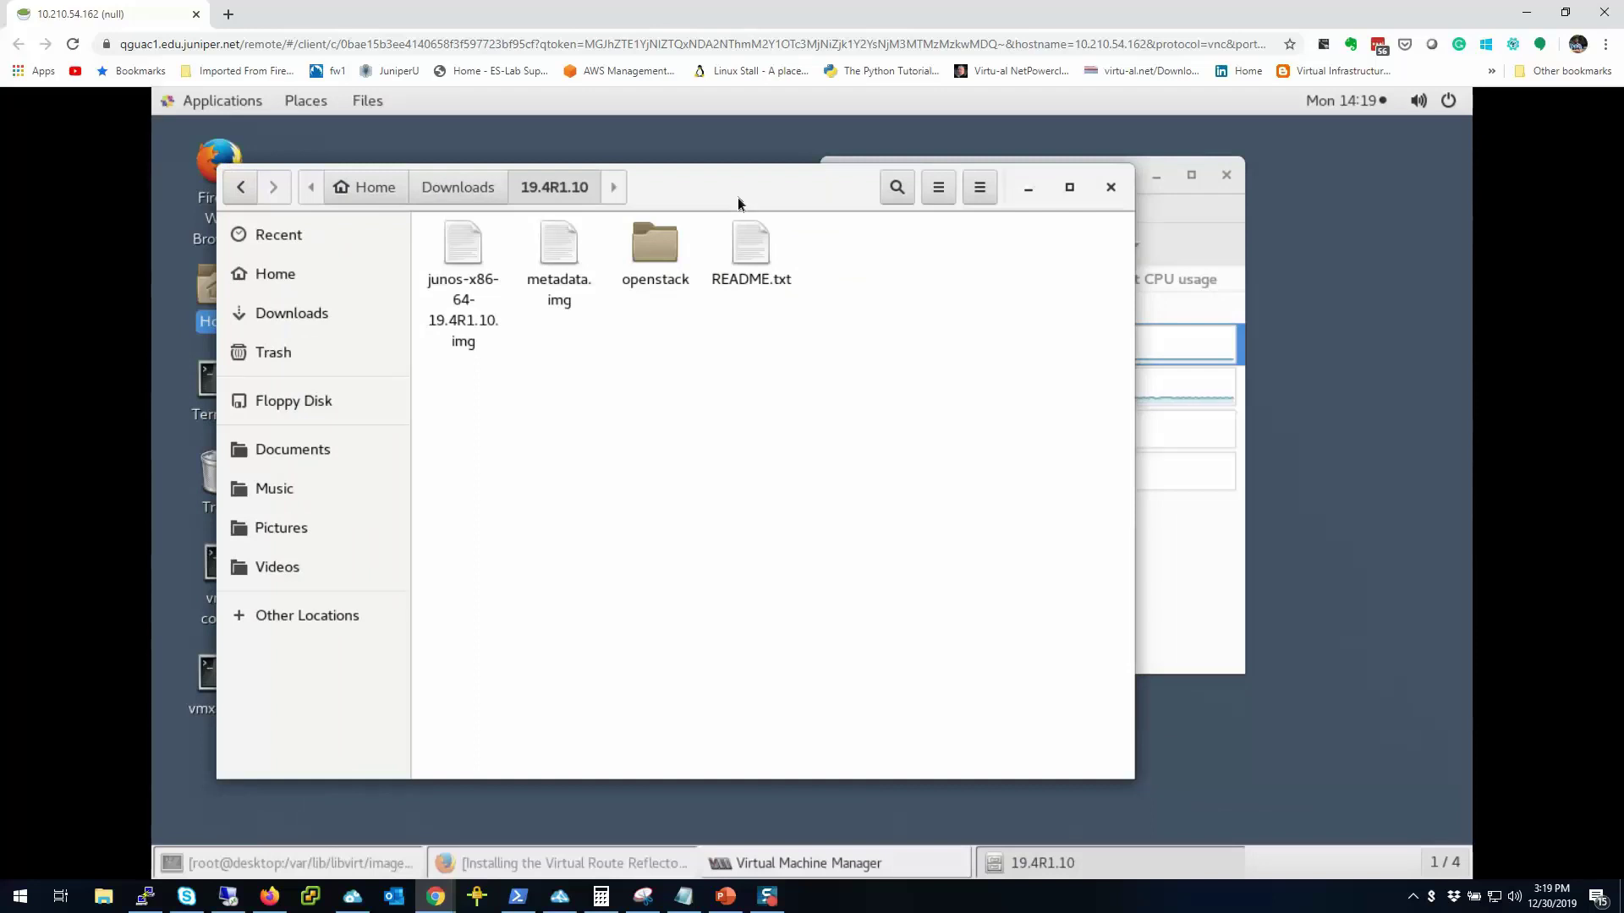
{"action": "double_click", "coordinate": [741, 256]}
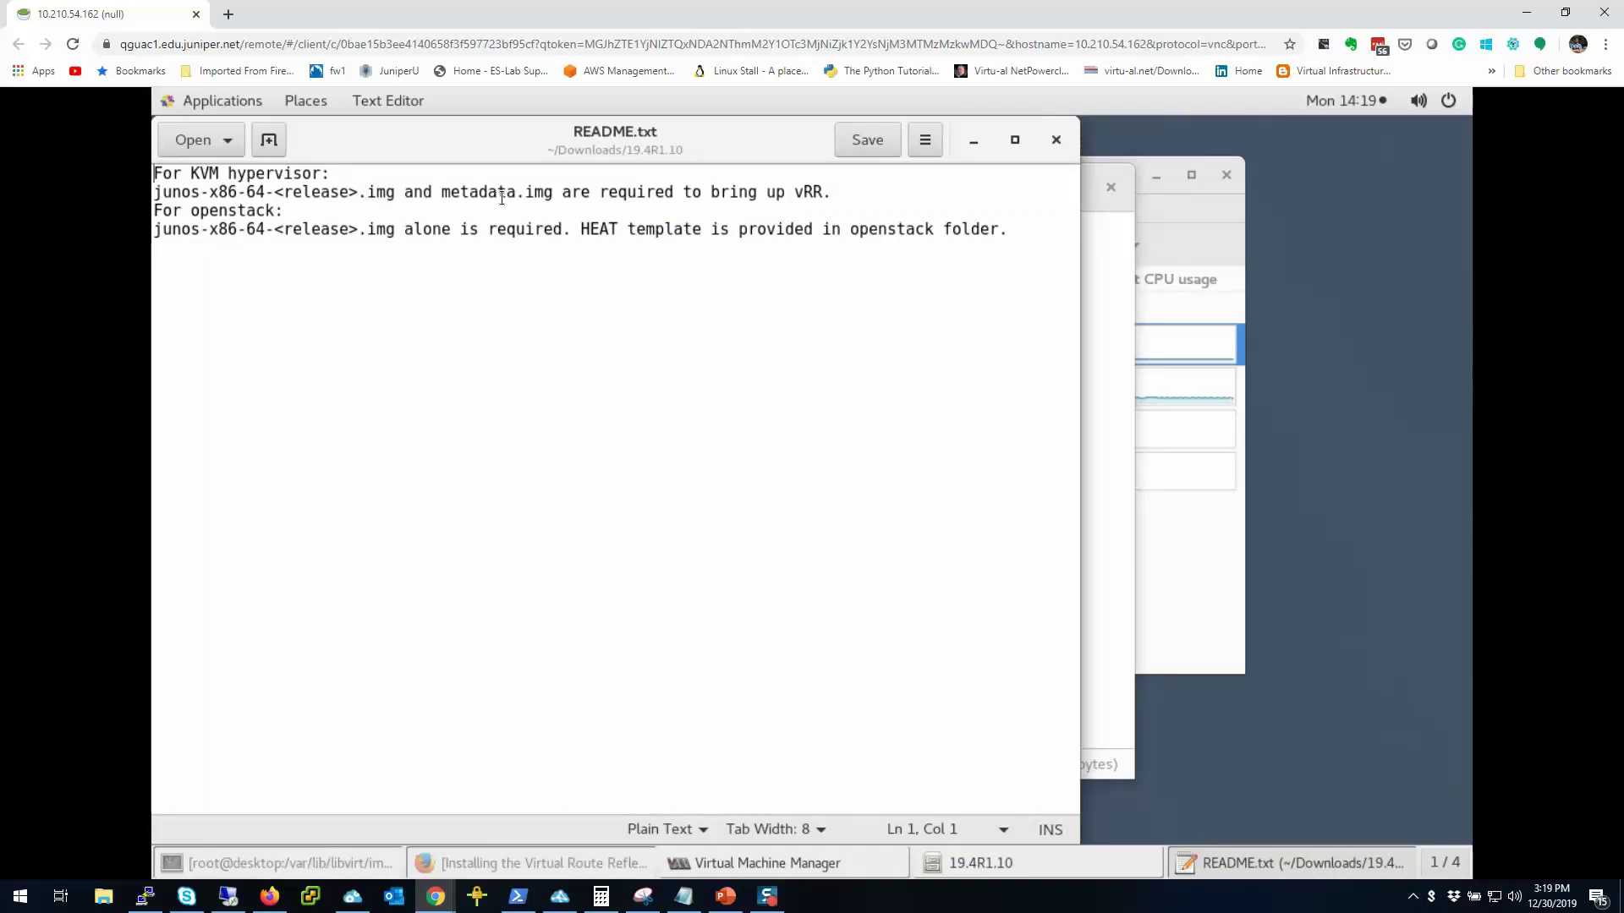
{"action": "key", "text": "ctrl+w"}
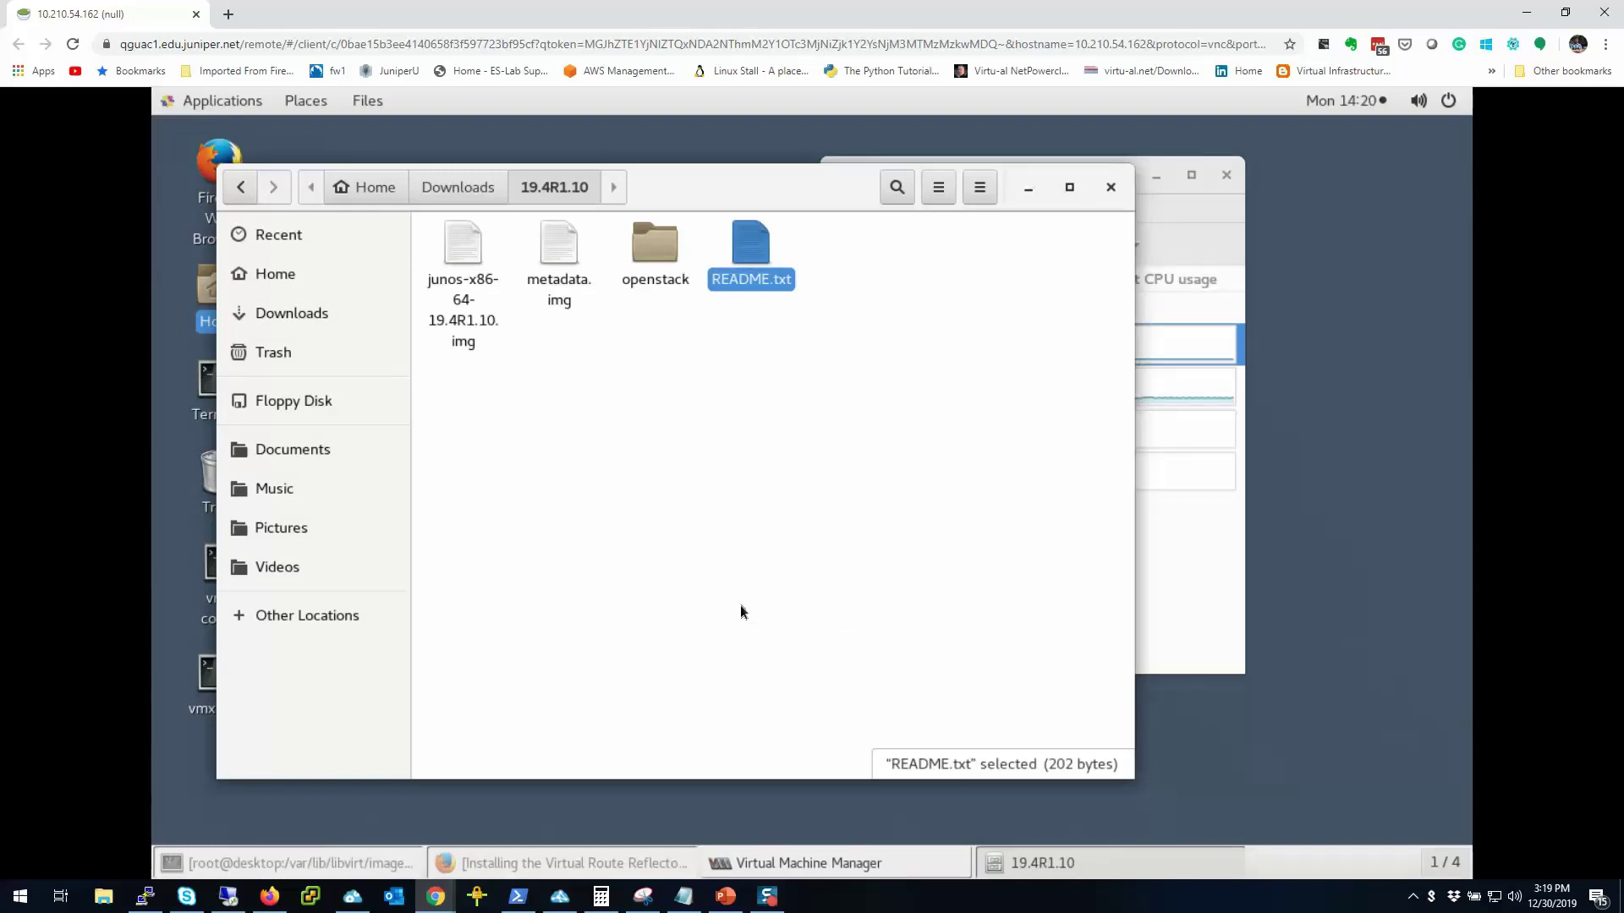
{"action": "left_click", "coordinate": [572, 503]}
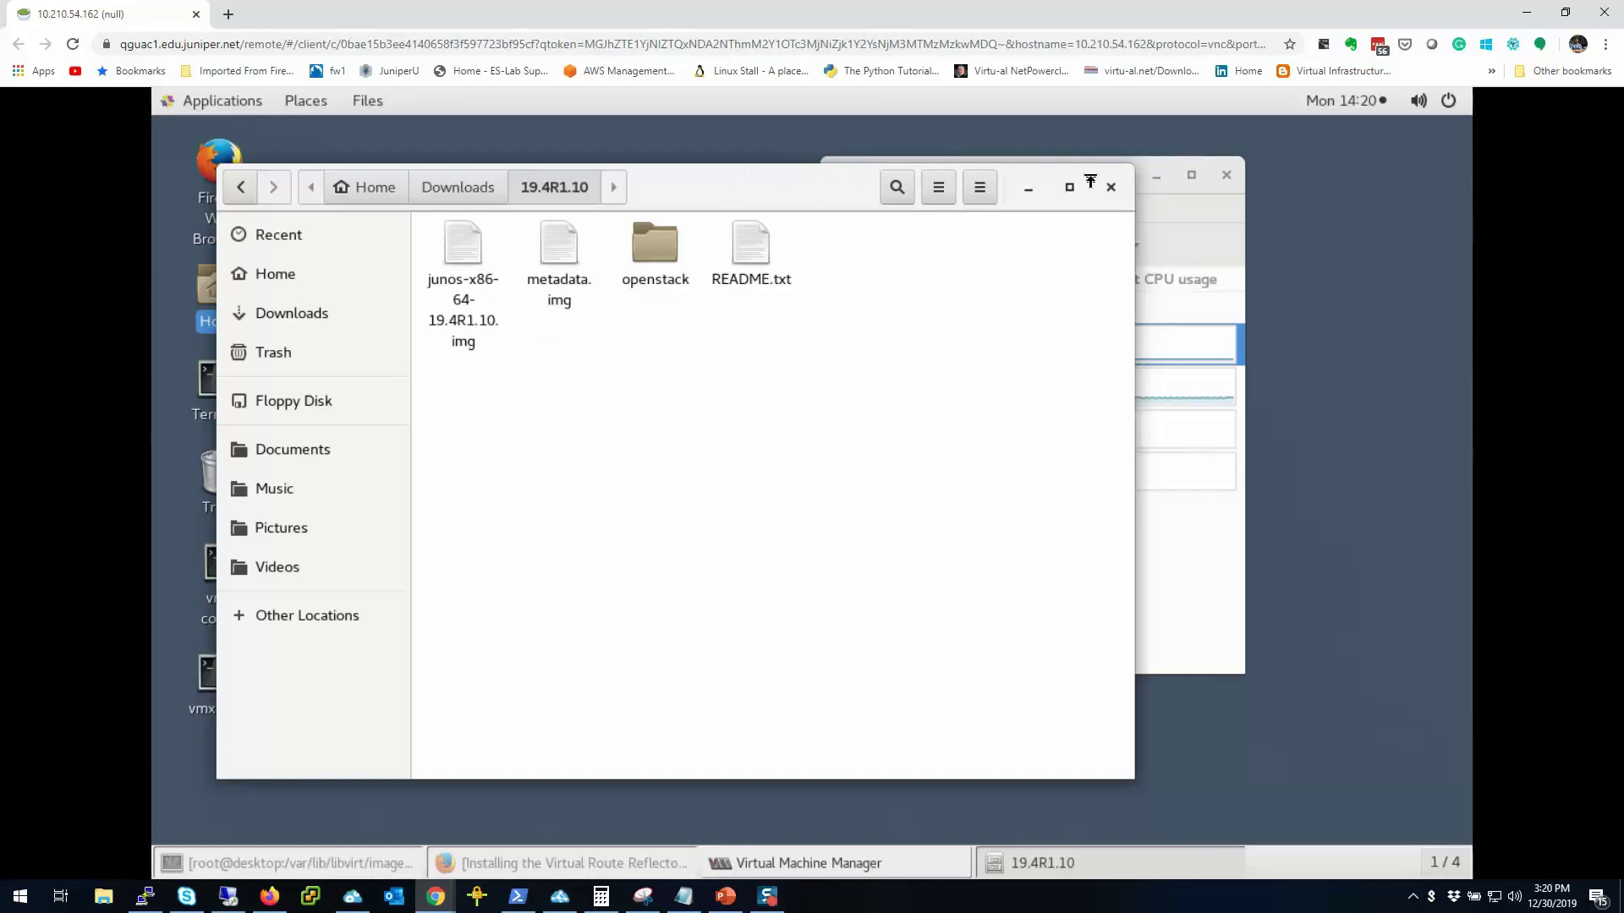
Step: Rename the two images to vrr1-junos.img and vrr1-metadata.img
{"action": "left_click_drag", "start_coordinate": [818, 177], "coordinate": [808, 208]}
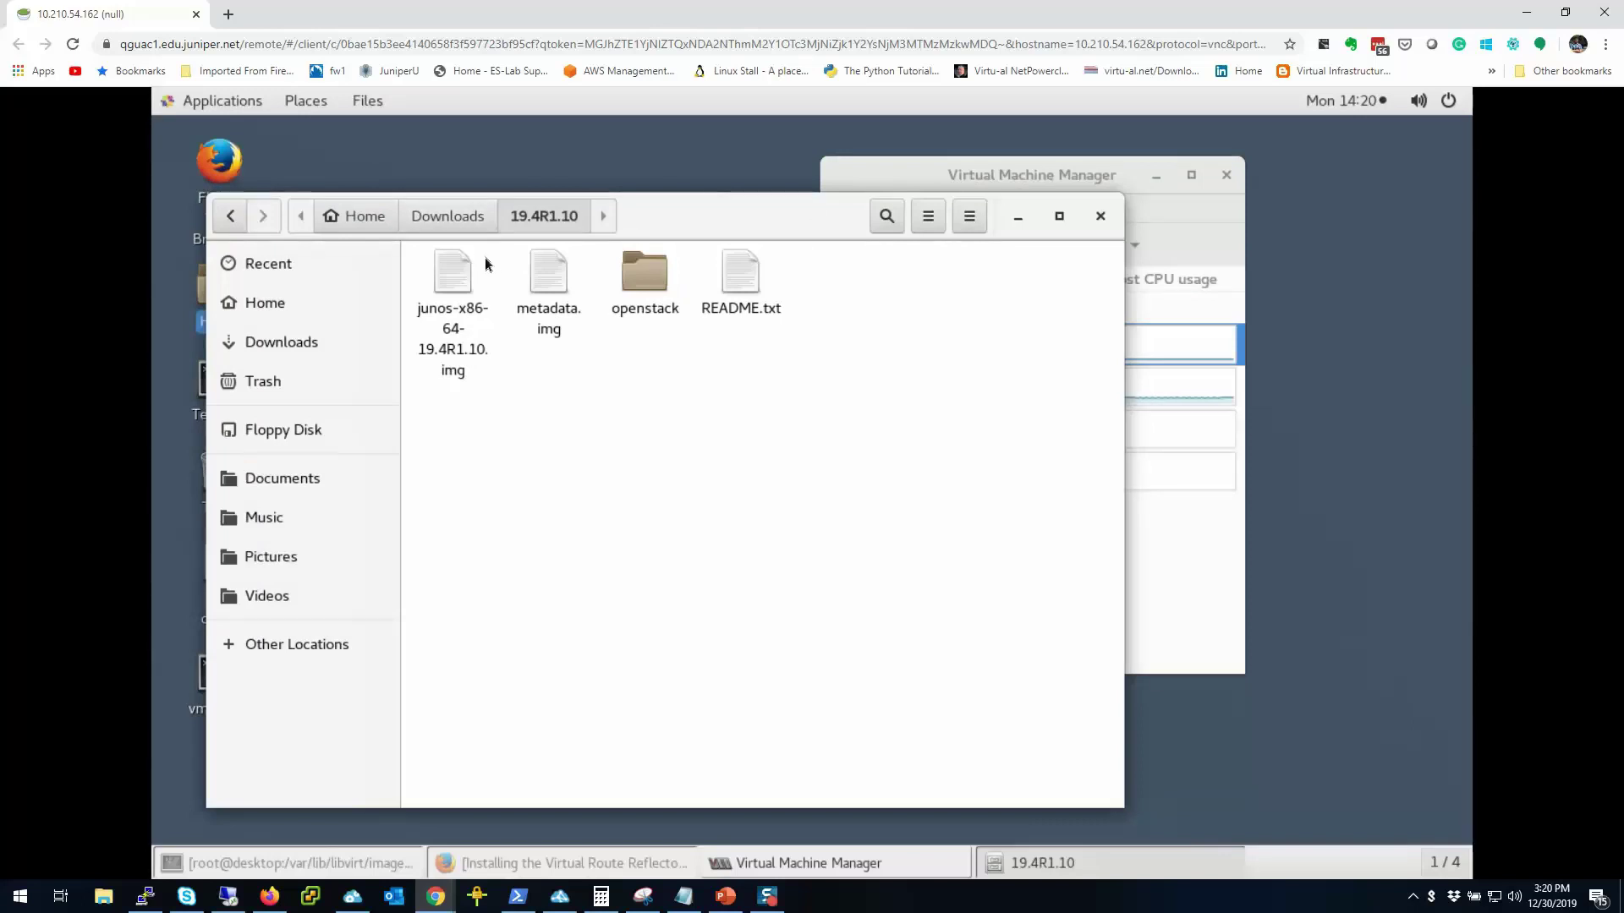
{"action": "right_click", "coordinate": [457, 350]}
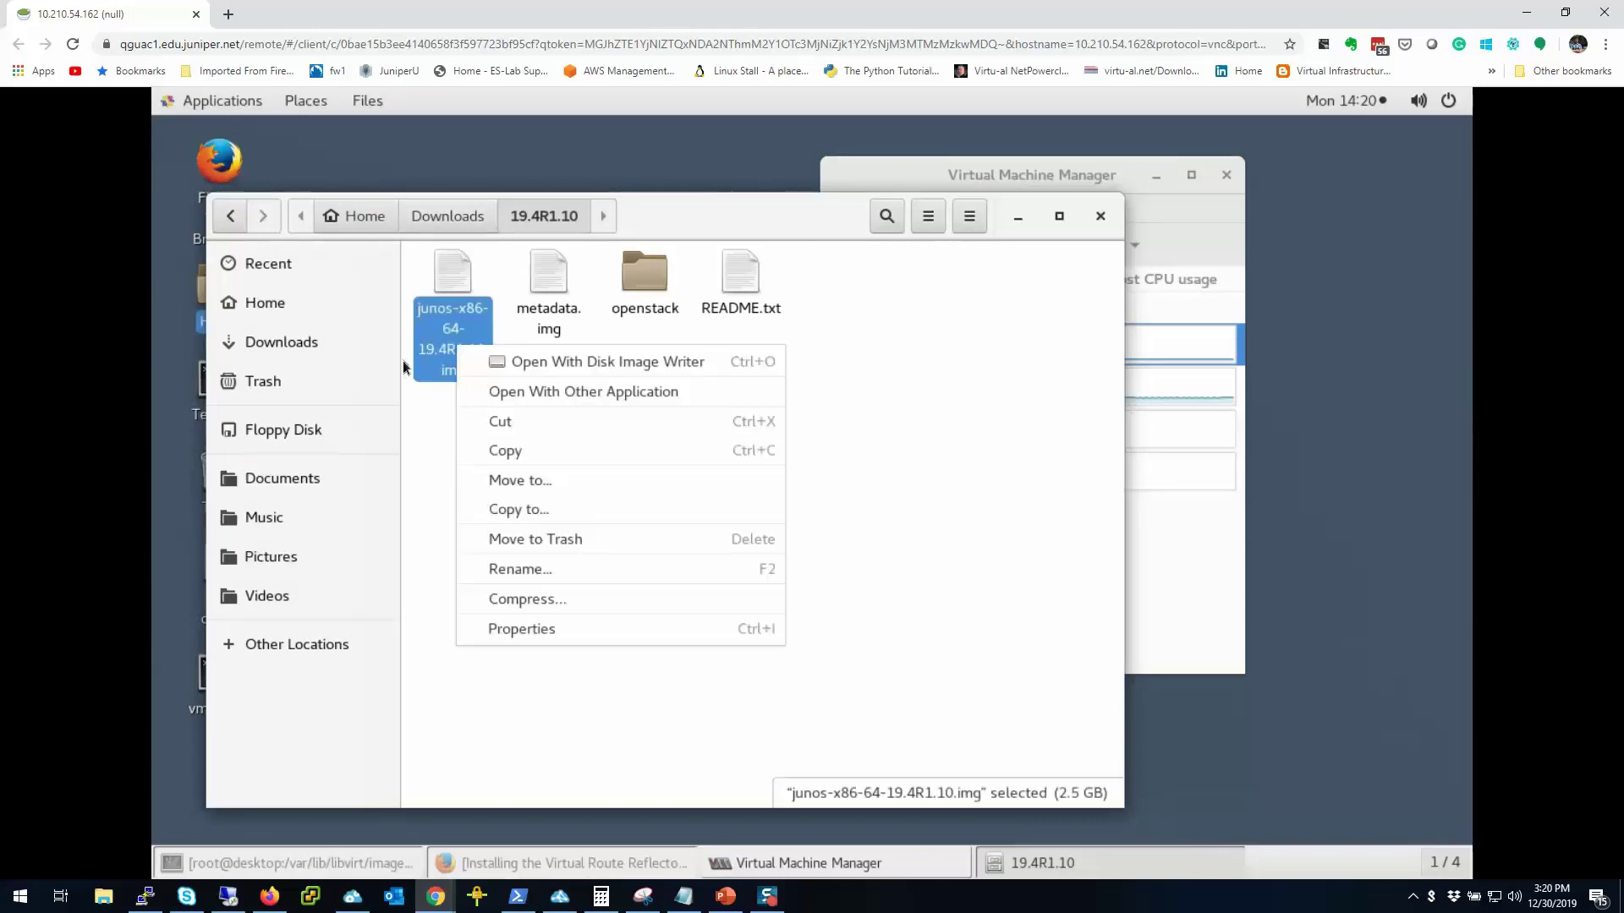
{"action": "left_click", "coordinate": [499, 569]}
{"action": "type", "text": "vrr1-j"}
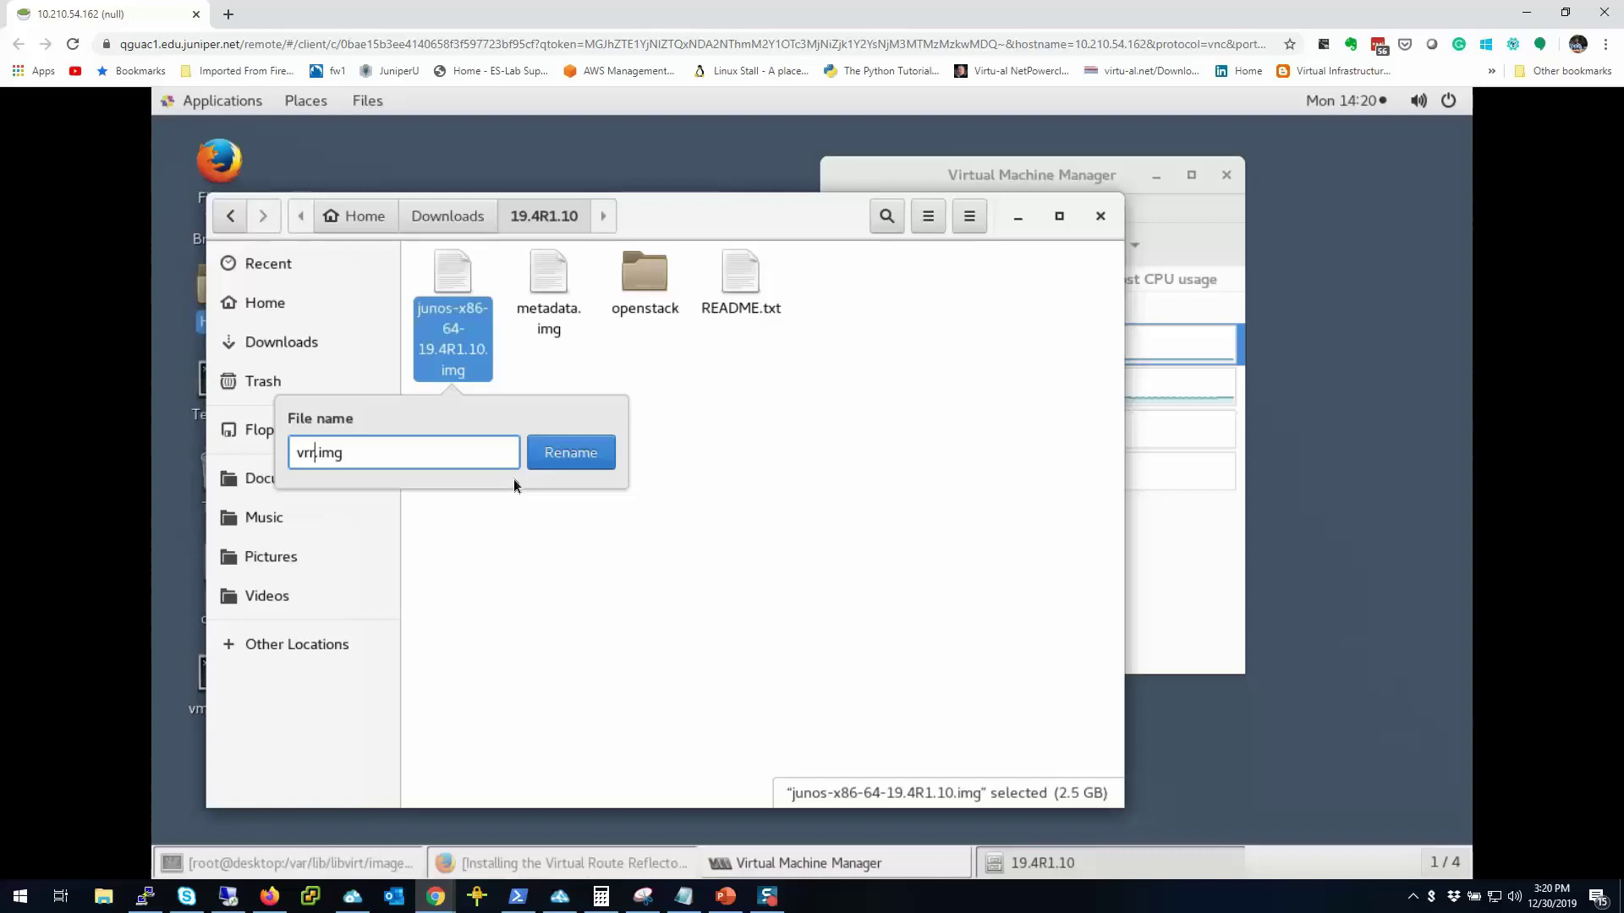
{"action": "type", "text": "unos"}
{"action": "key", "text": "Return"}
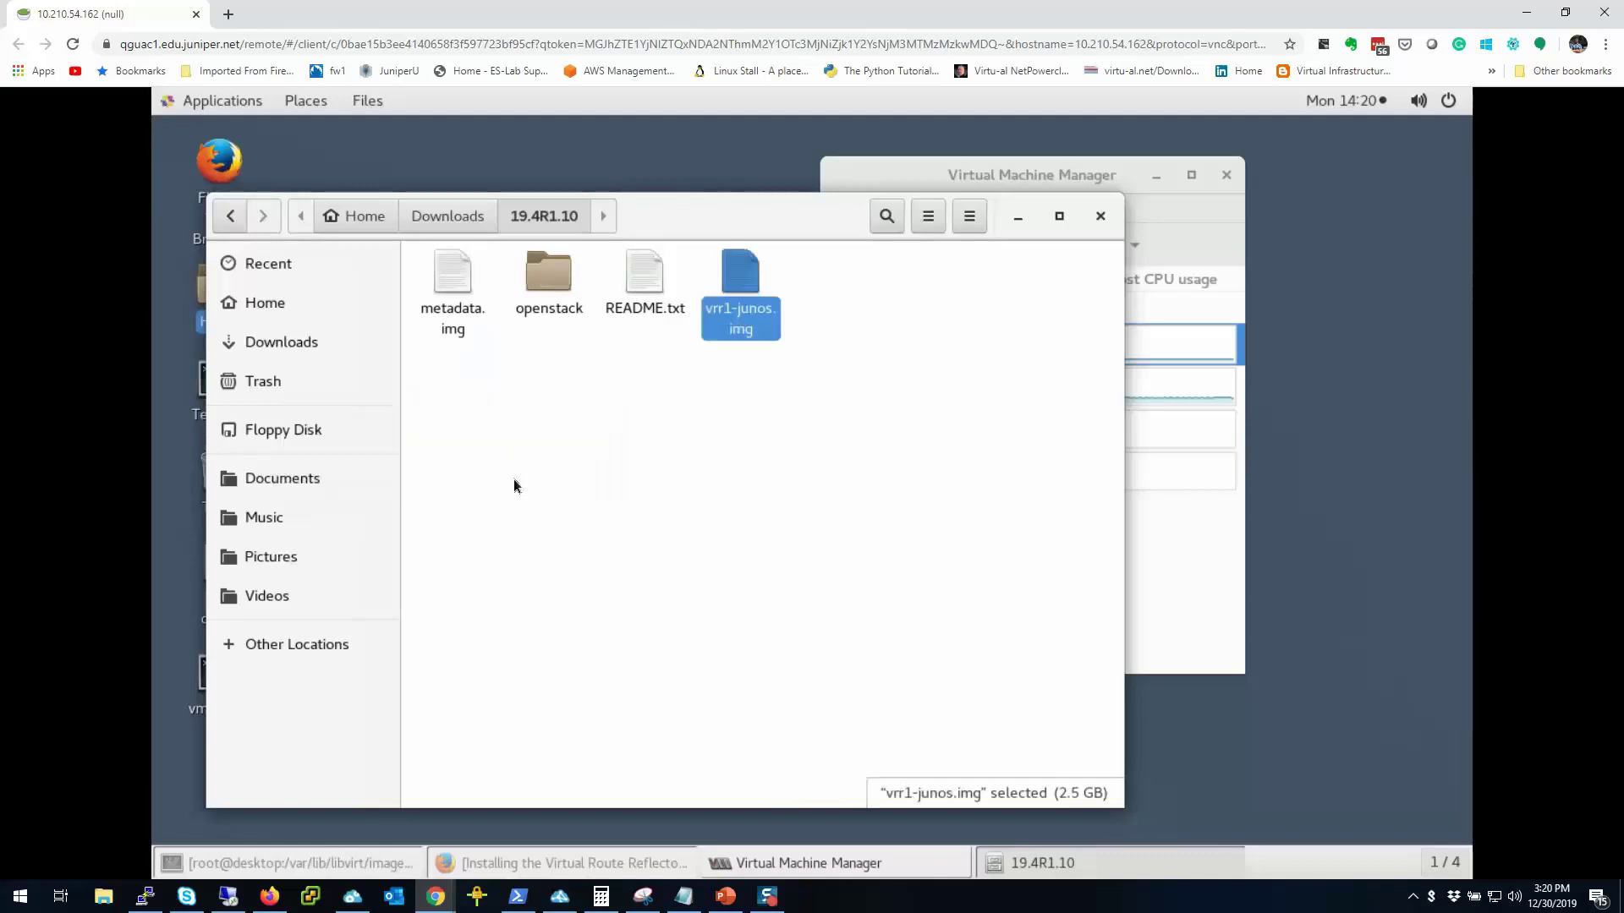
{"action": "right_click", "coordinate": [436, 318]}
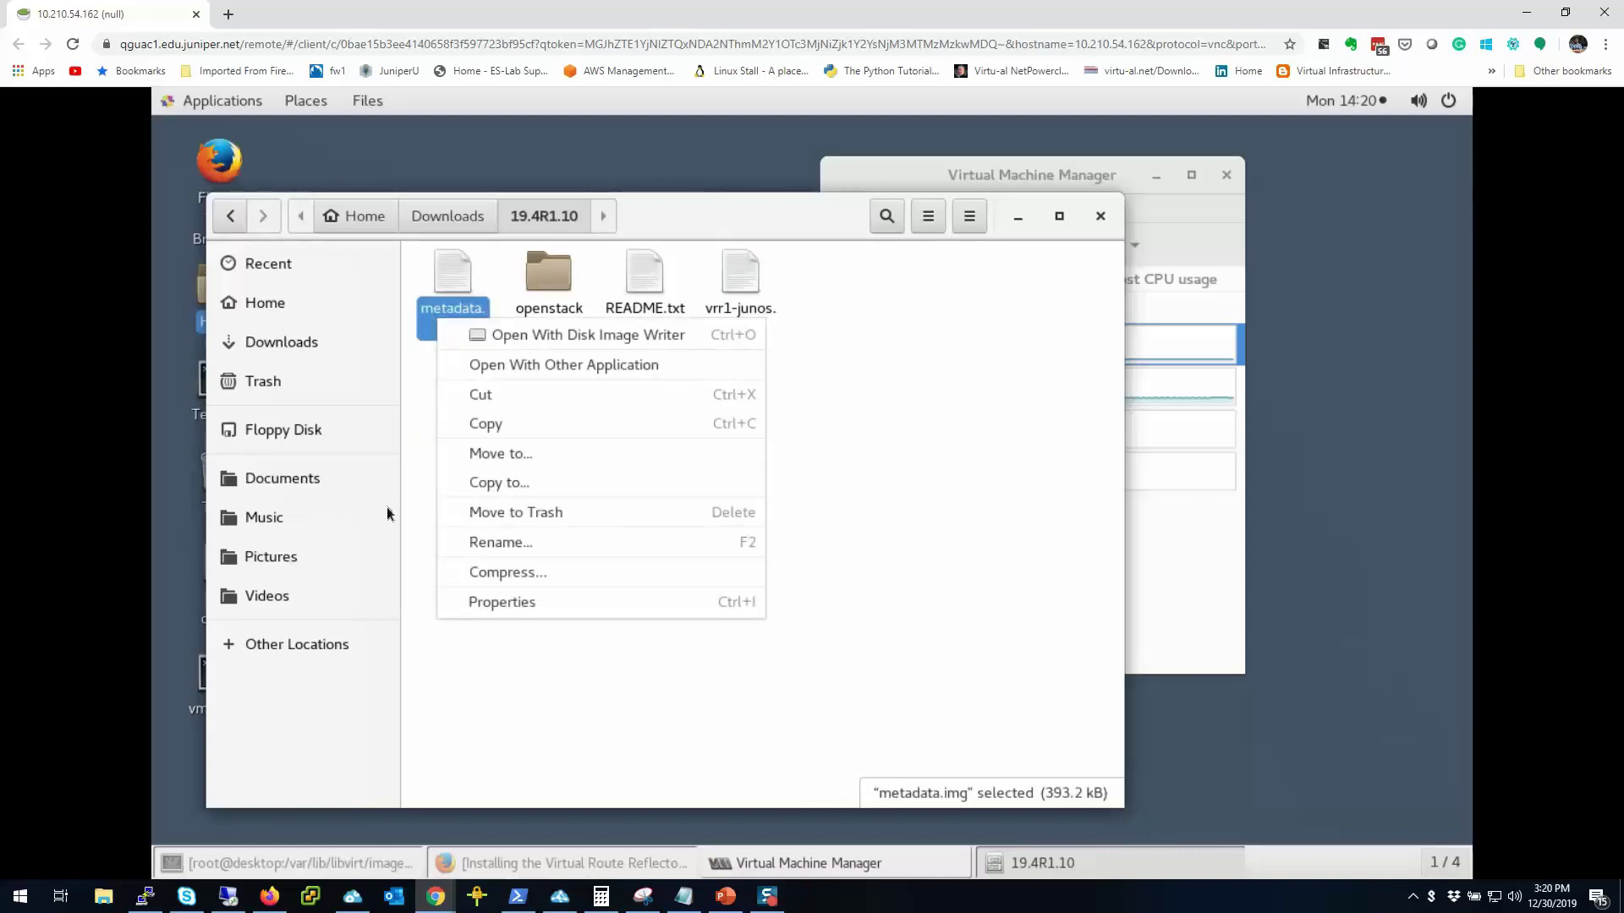
{"action": "left_click", "coordinate": [474, 551]}
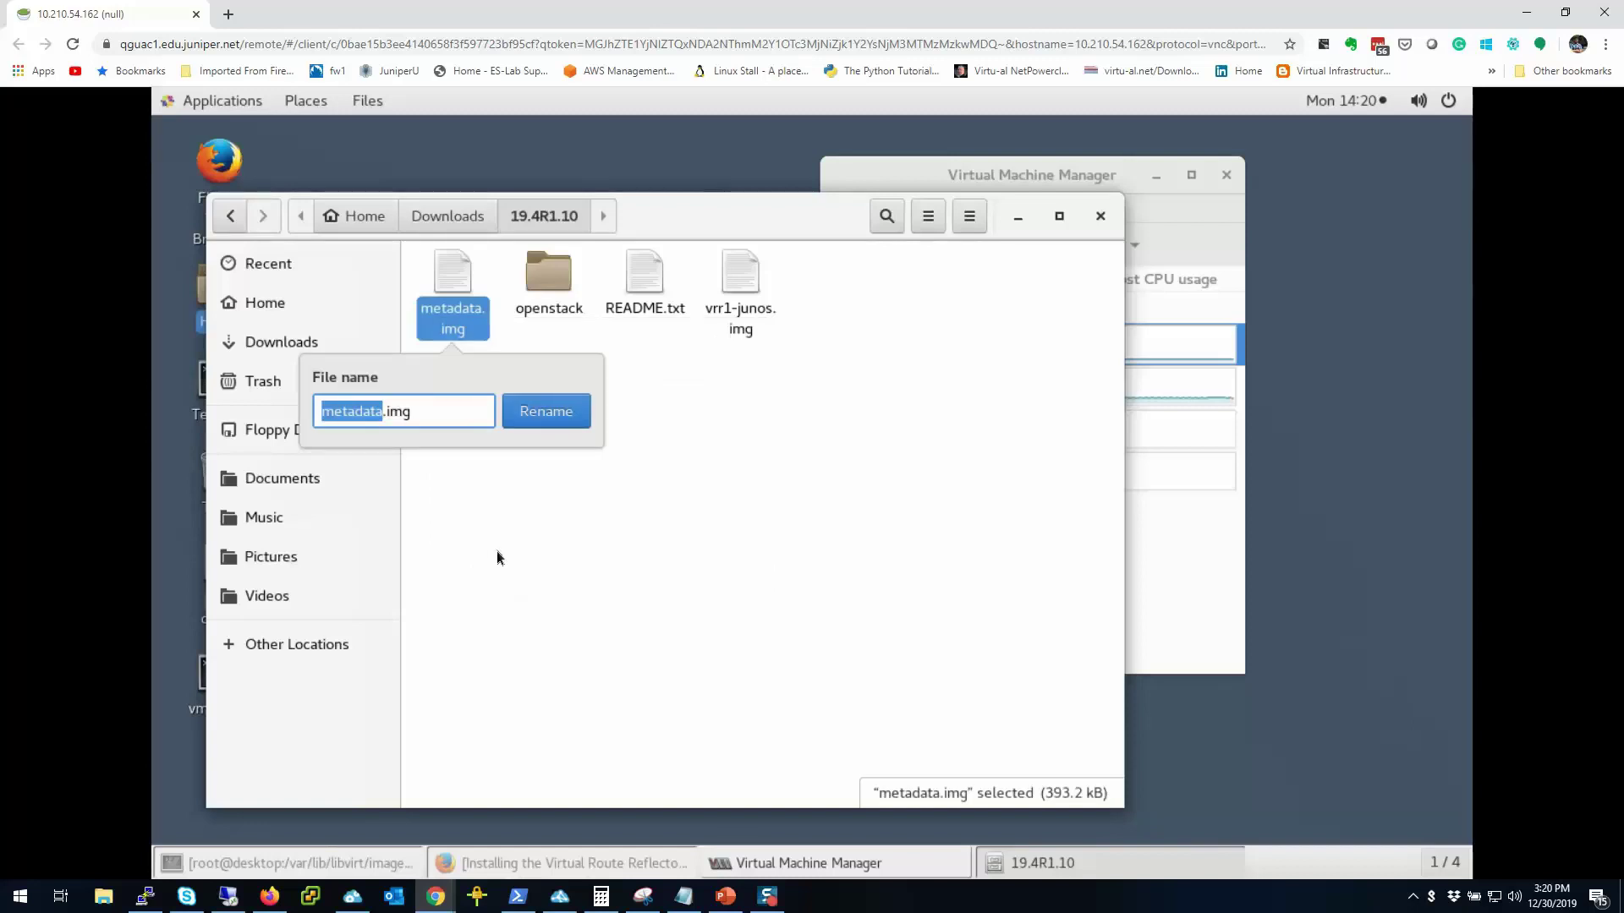
{"action": "type", "text": "vrr1-metad"}
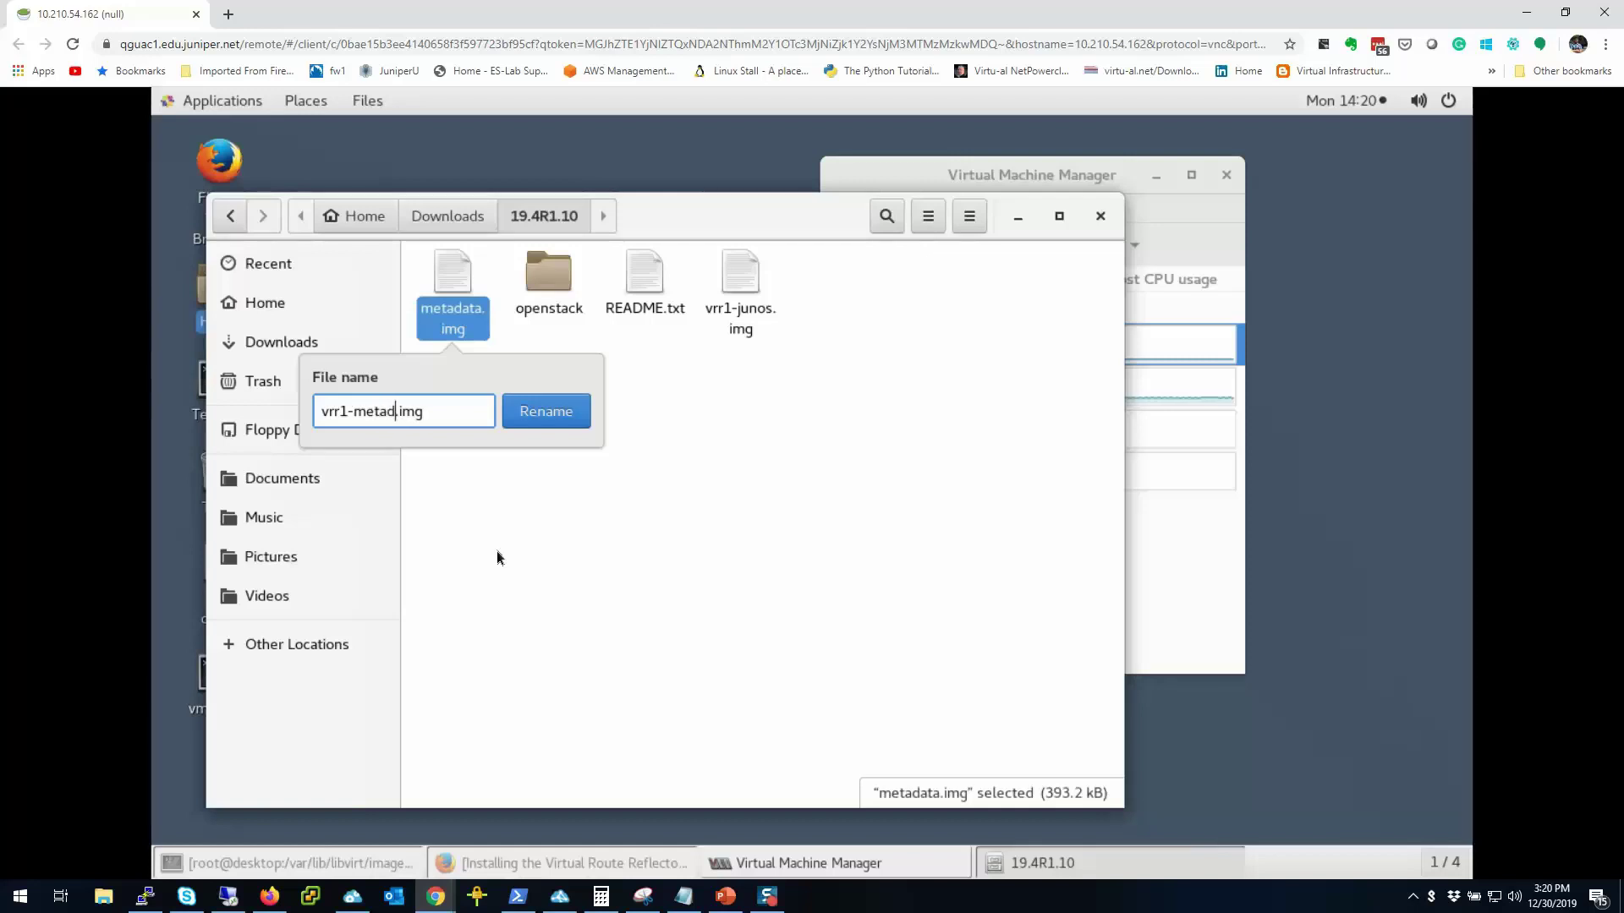
{"action": "type", "text": "ata"}
{"action": "key", "text": "Return"}
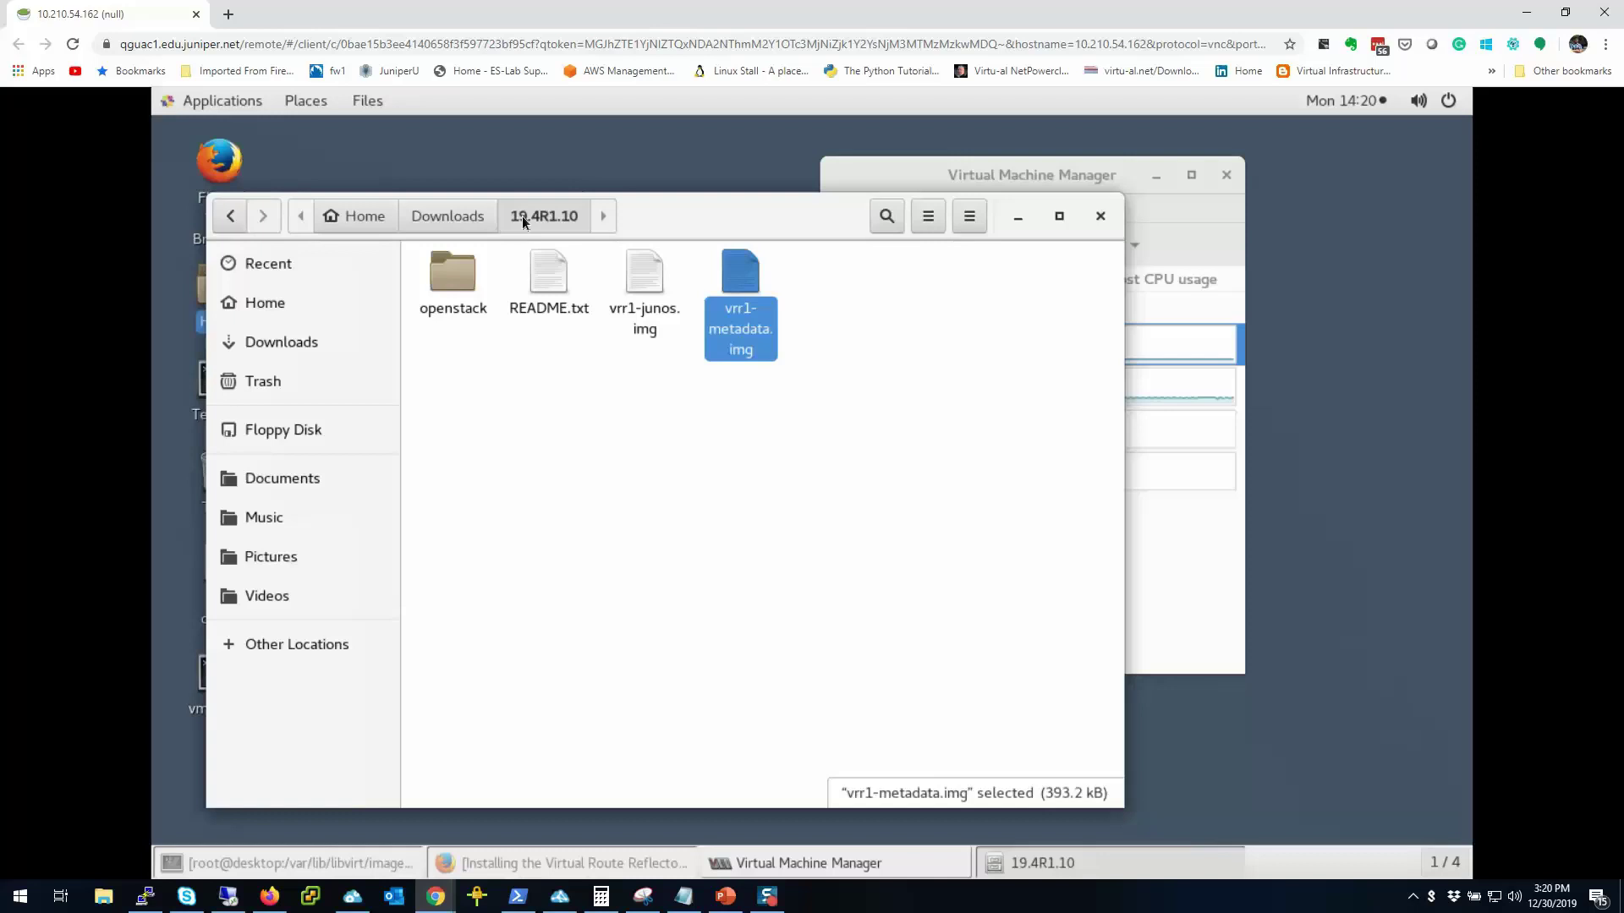
Step: Create a vrr1 folder in Home and move both renamed images into it
{"action": "left_click", "coordinate": [641, 306], "text": "ctrl"}
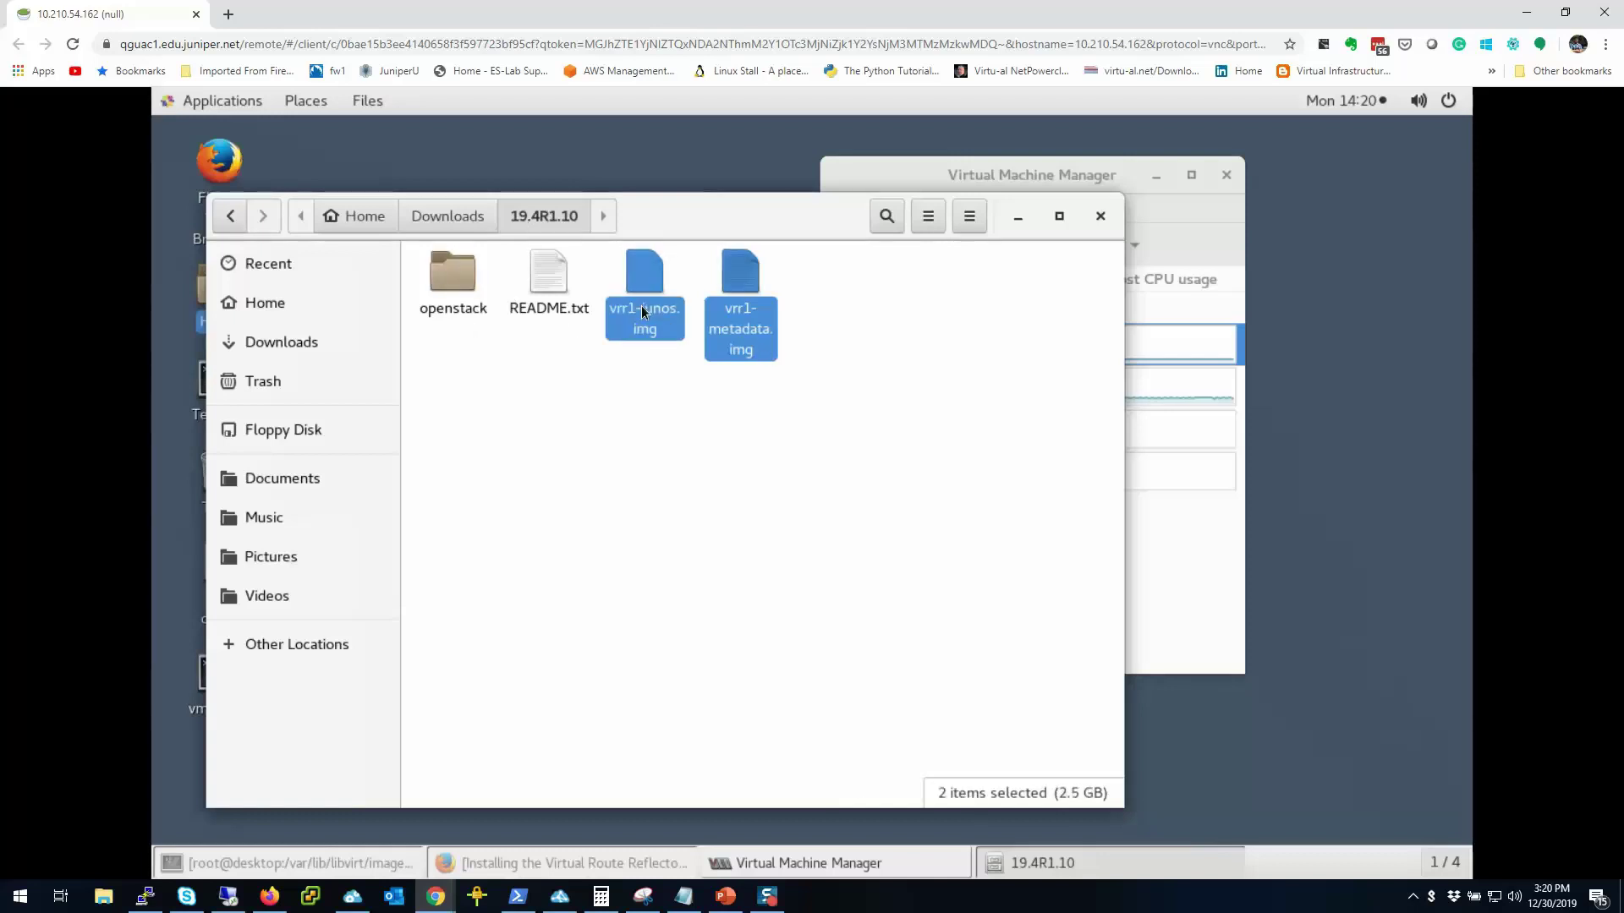
{"action": "left_click", "coordinate": [352, 222]}
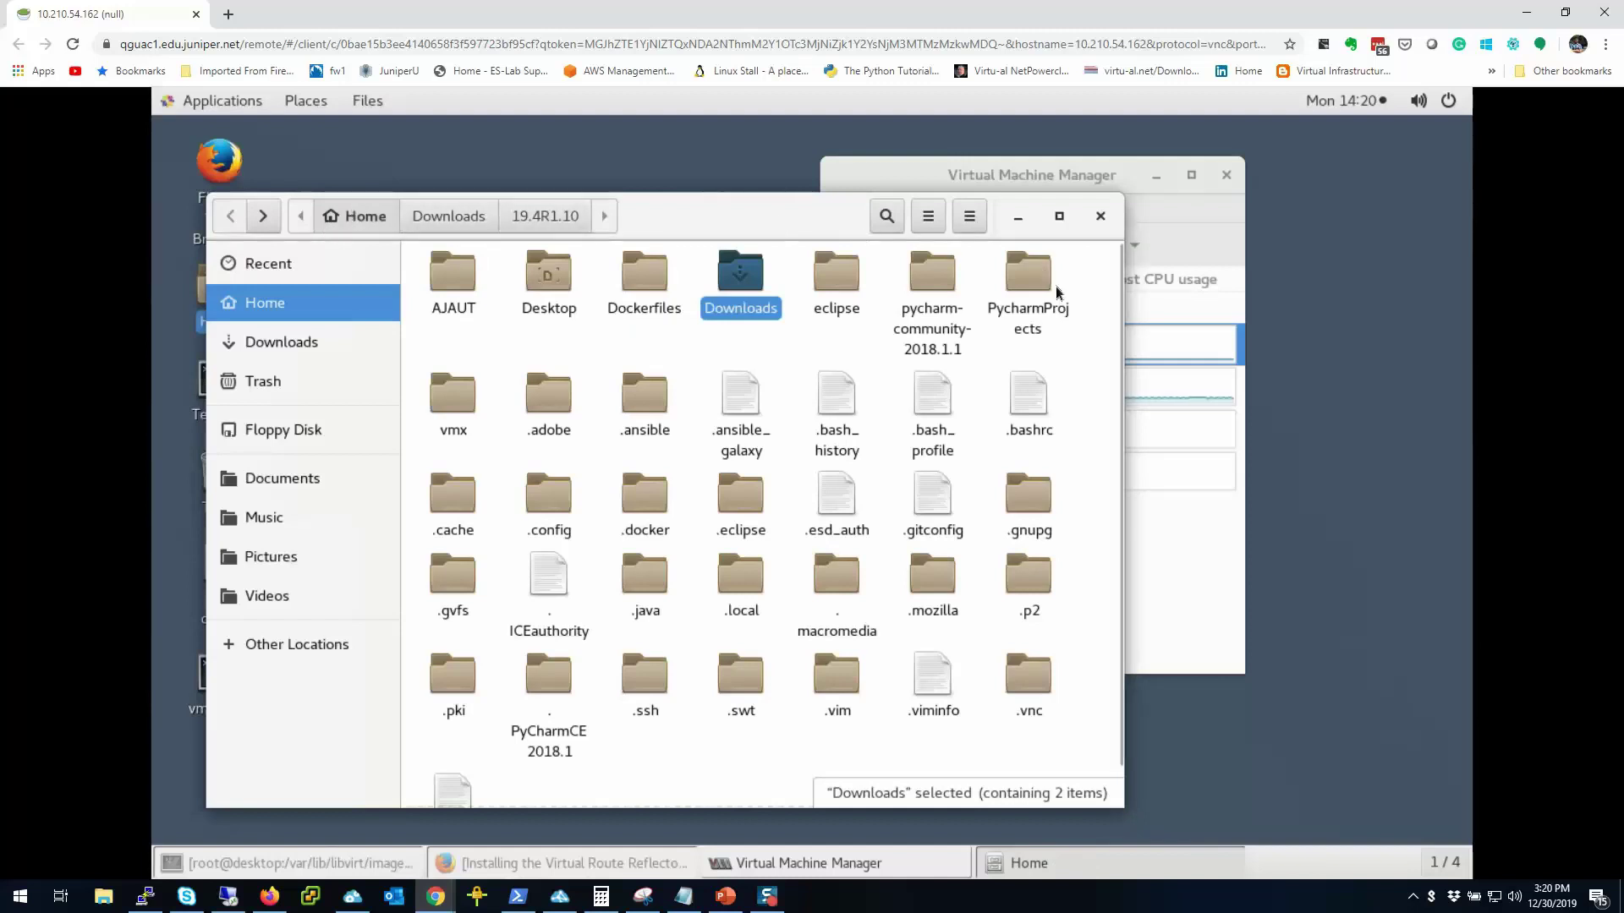
{"action": "right_click", "coordinate": [1090, 306]}
{"action": "left_click", "coordinate": [1133, 320]}
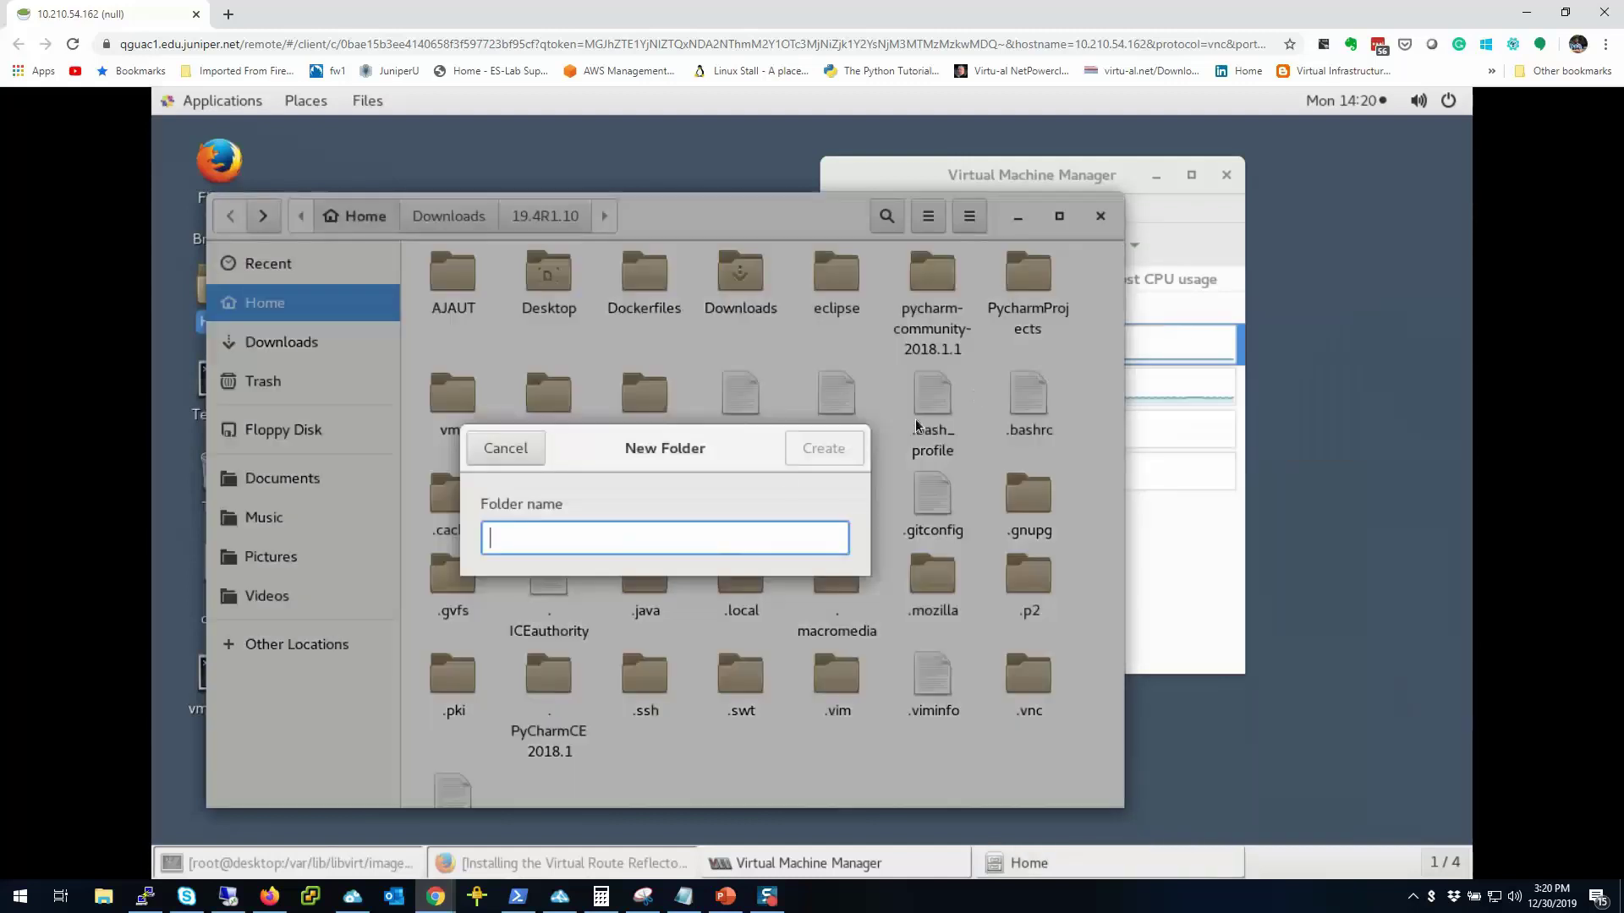
{"action": "type", "text": "vrr1"}
{"action": "key", "text": "Return"}
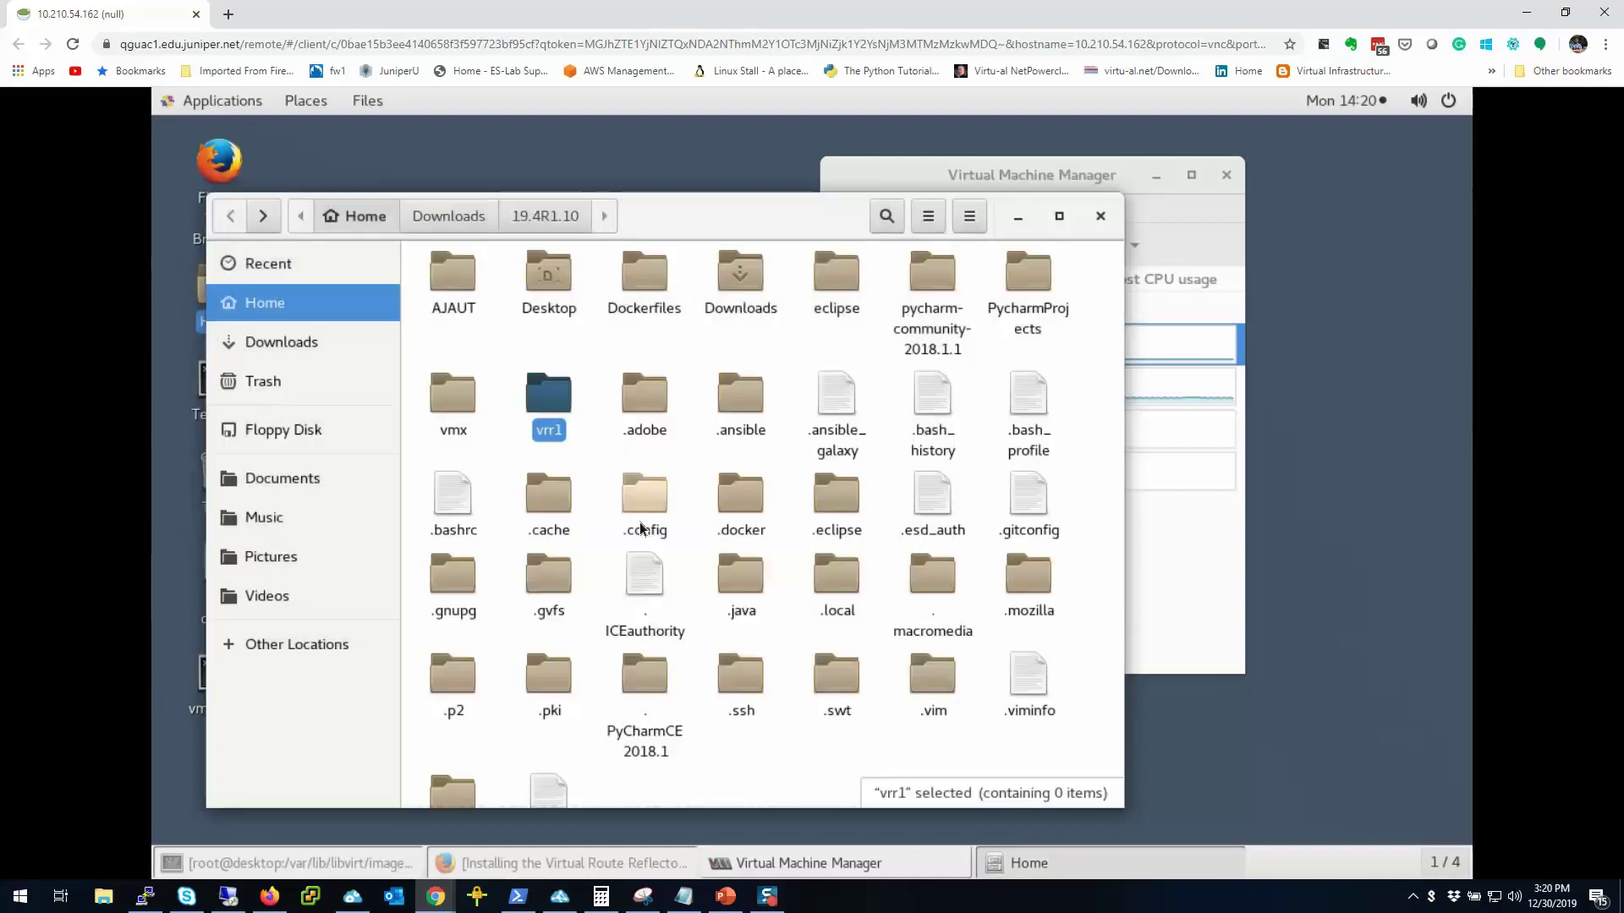
{"action": "key", "text": "Return"}
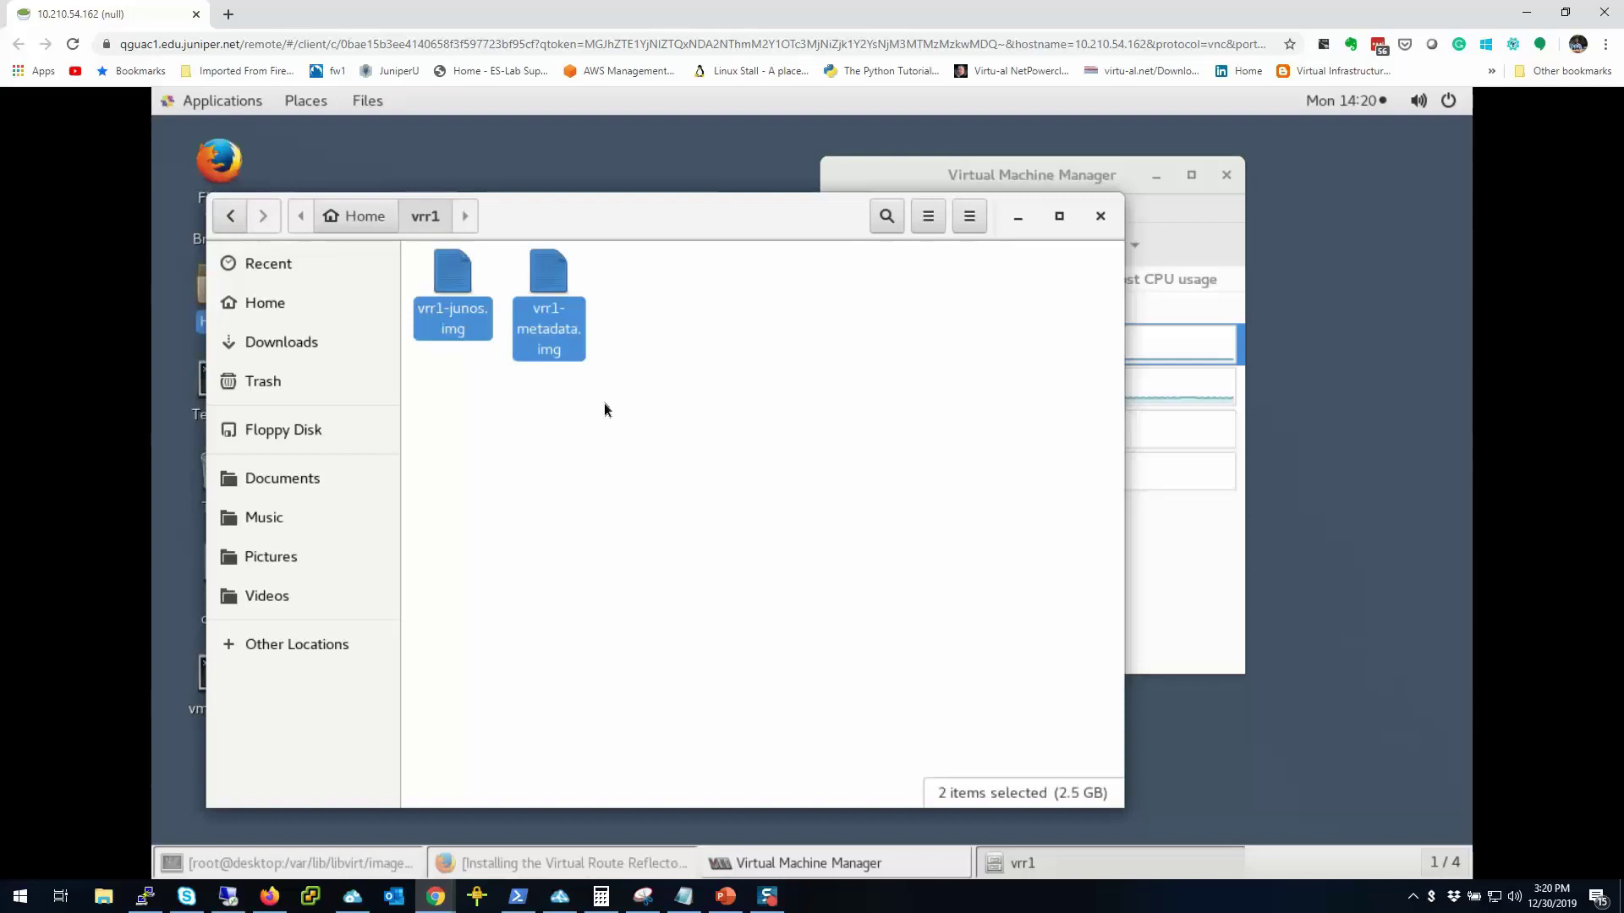
{"action": "left_click_drag", "start_coordinate": [613, 177], "coordinate": [568, 130]}
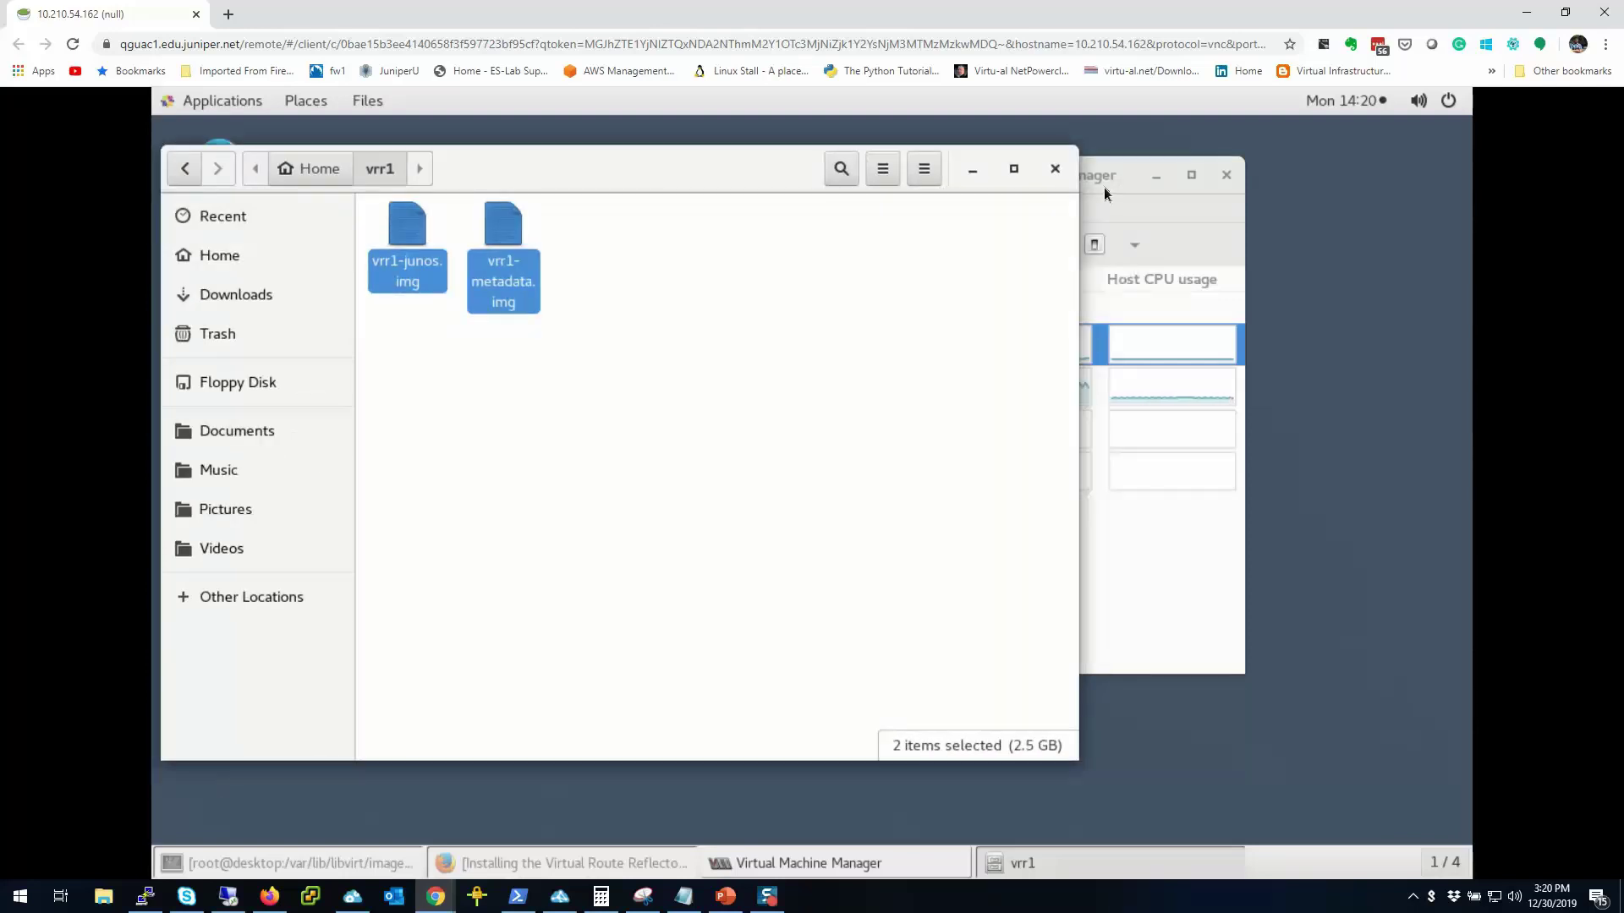
{"action": "left_click", "coordinate": [1104, 186]}
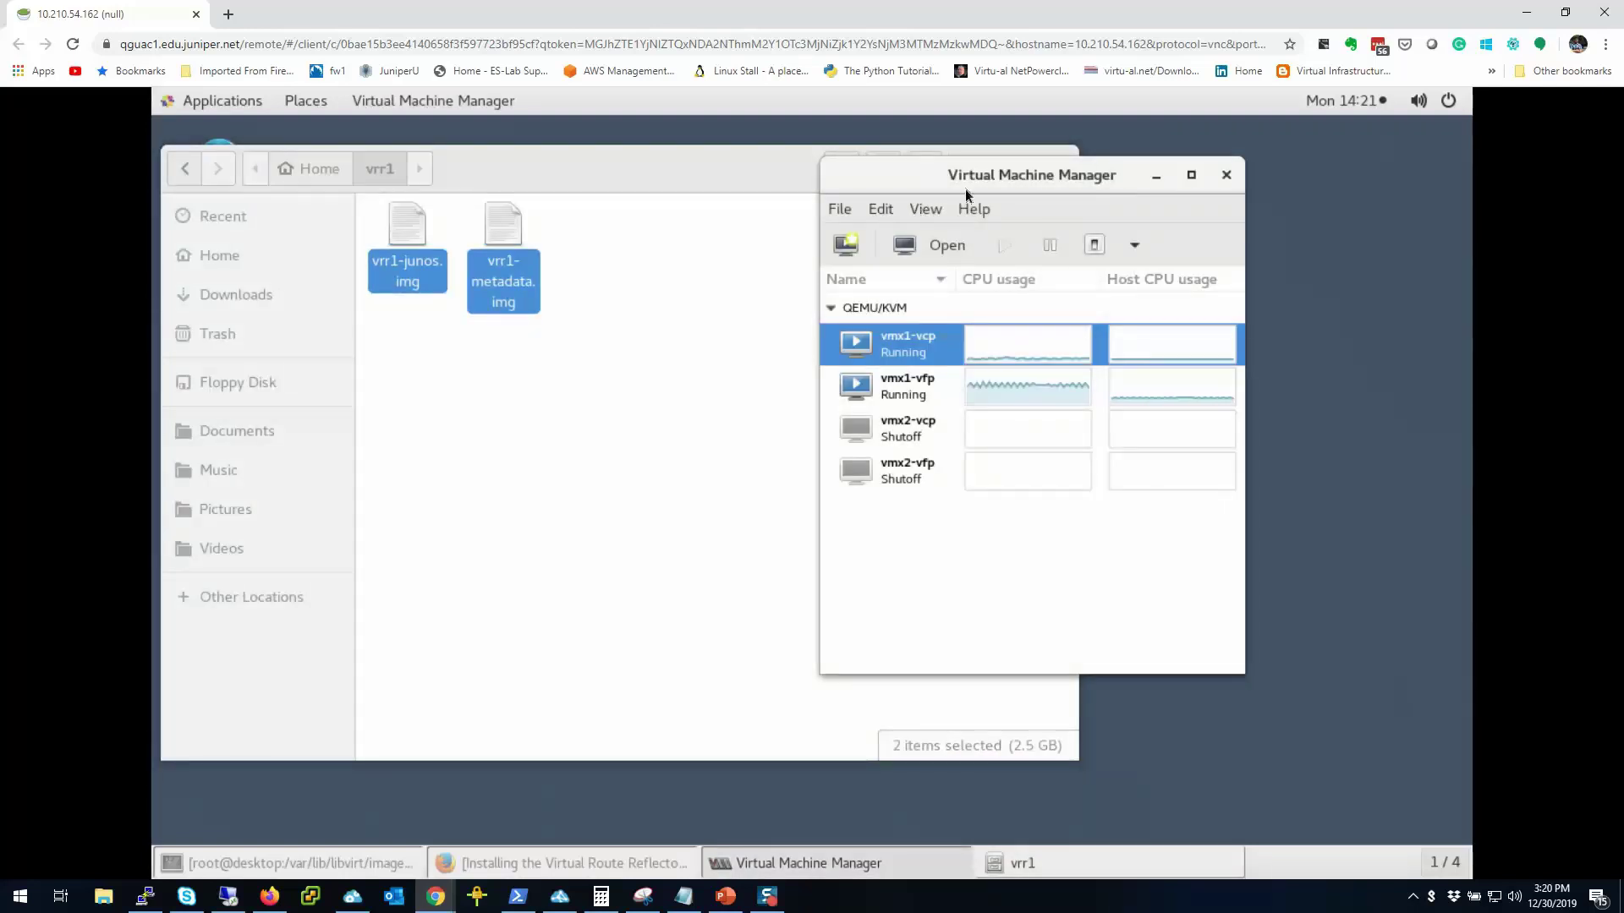
Step: Relaunch Virtual Machine Manager from System Tools and open the QEMU/KVM Connection Details
{"action": "left_click", "coordinate": [1226, 175]}
{"action": "left_click", "coordinate": [210, 103]}
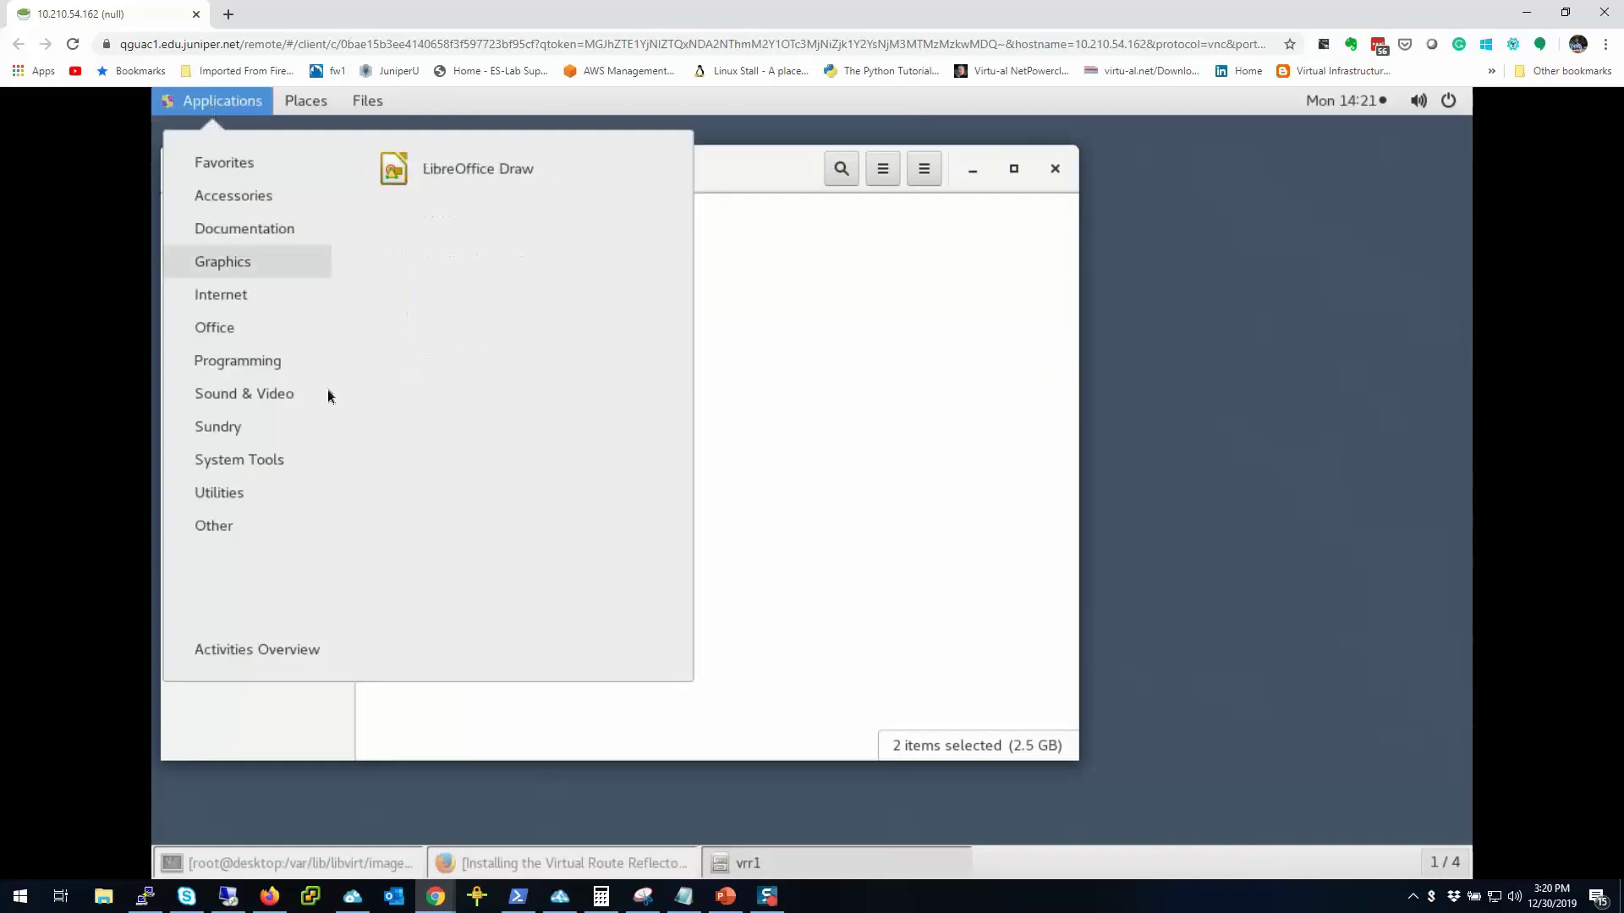
{"action": "mouse_move", "coordinate": [322, 459]}
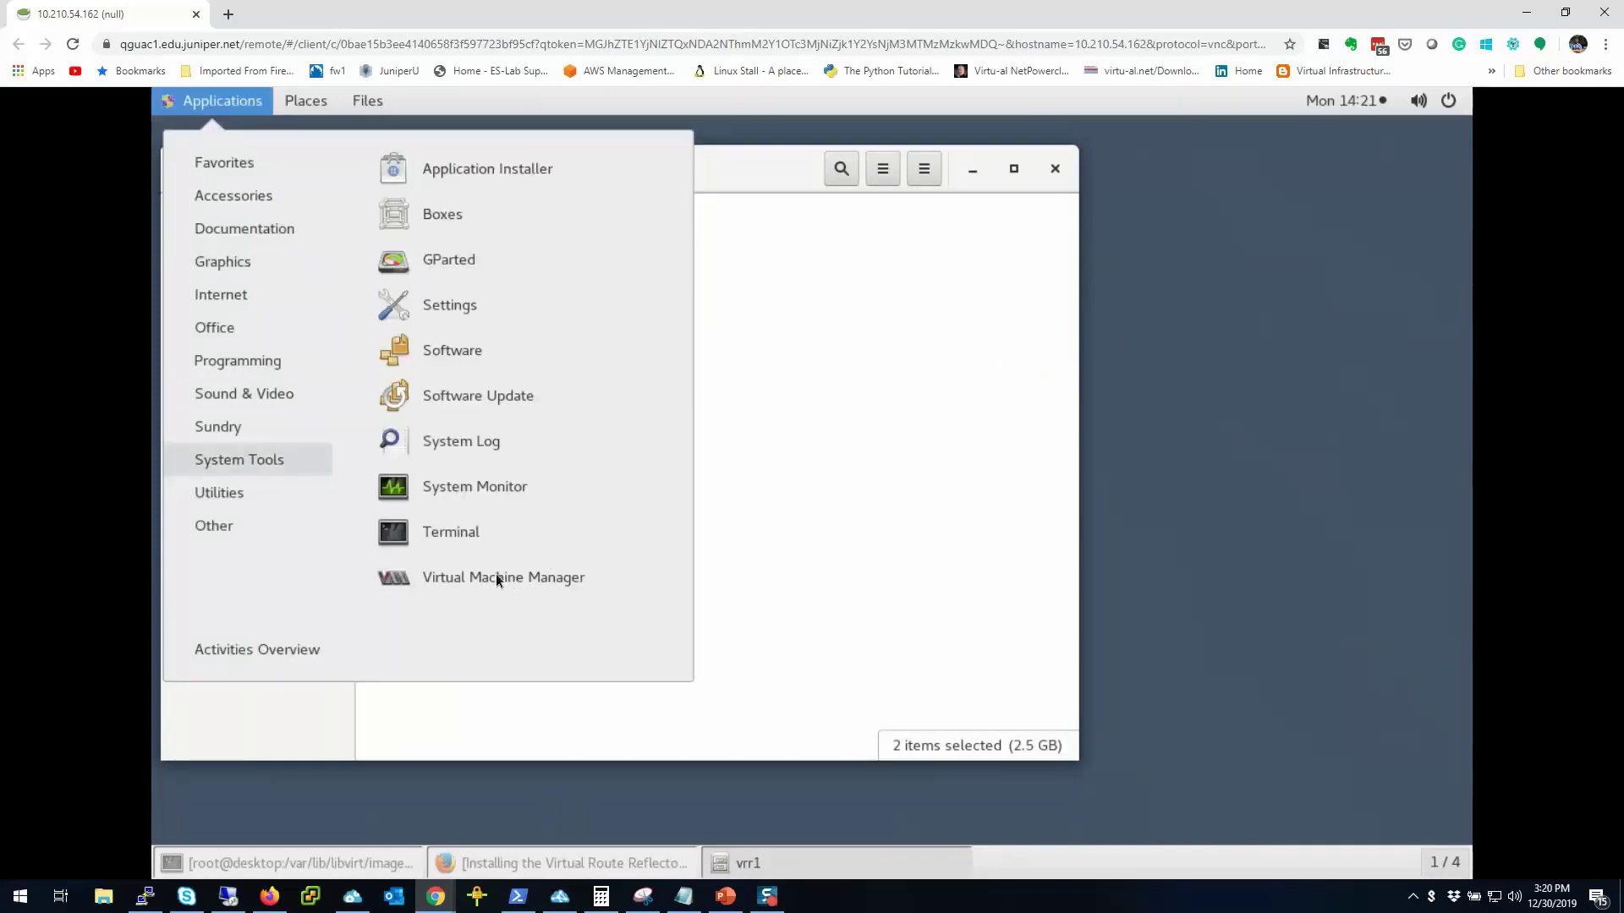
{"action": "left_click", "coordinate": [467, 575]}
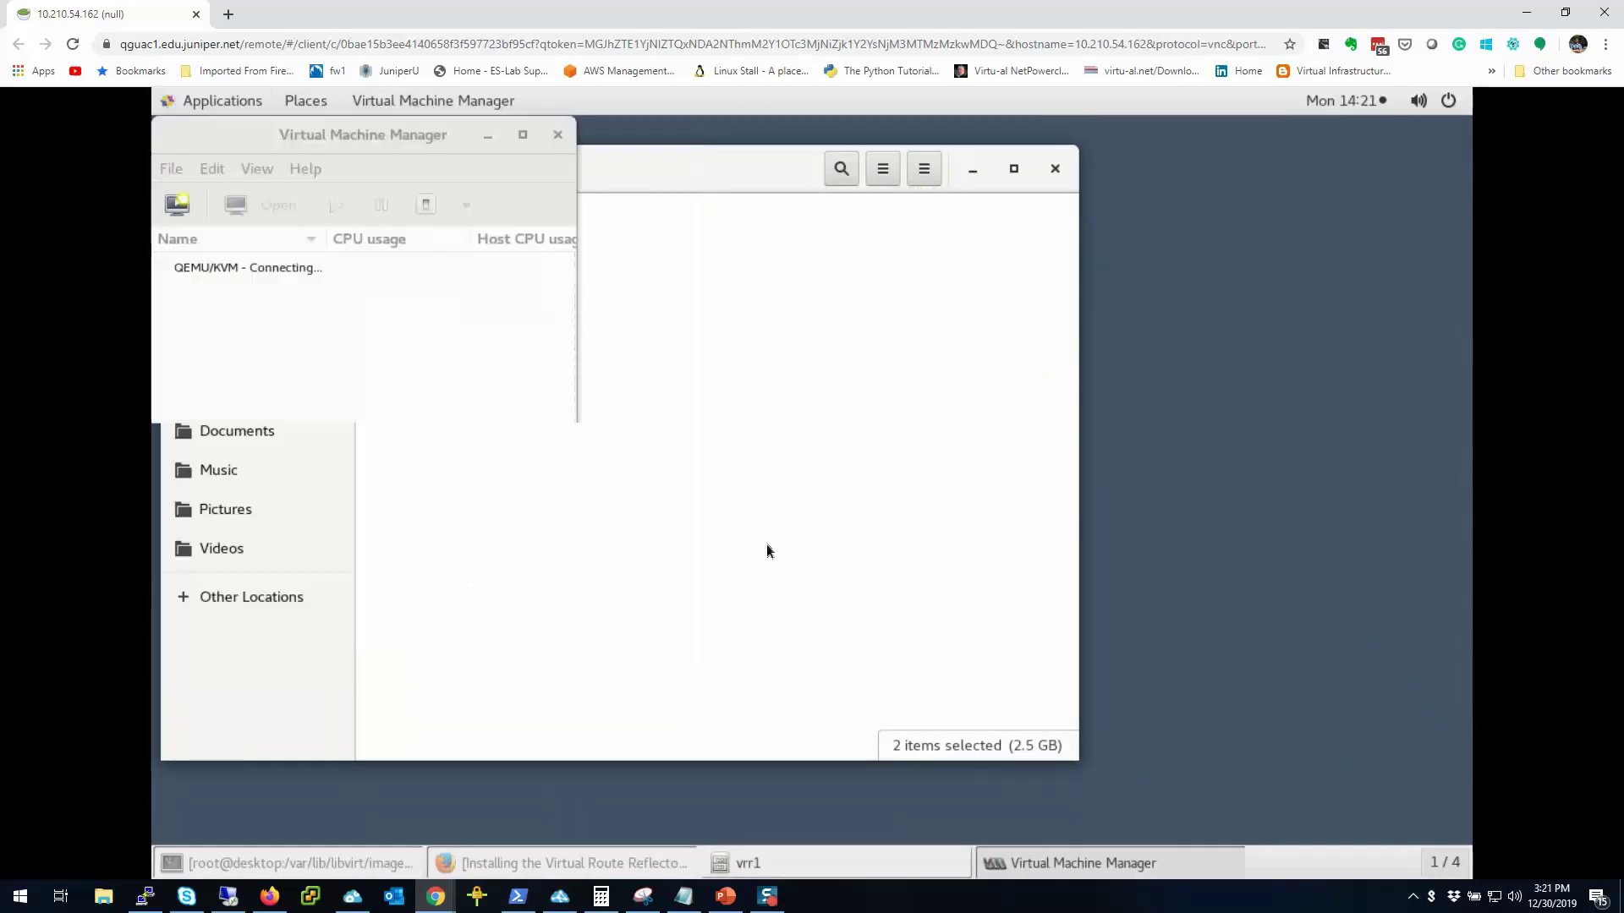
{"action": "left_click_drag", "start_coordinate": [433, 139], "coordinate": [976, 235]}
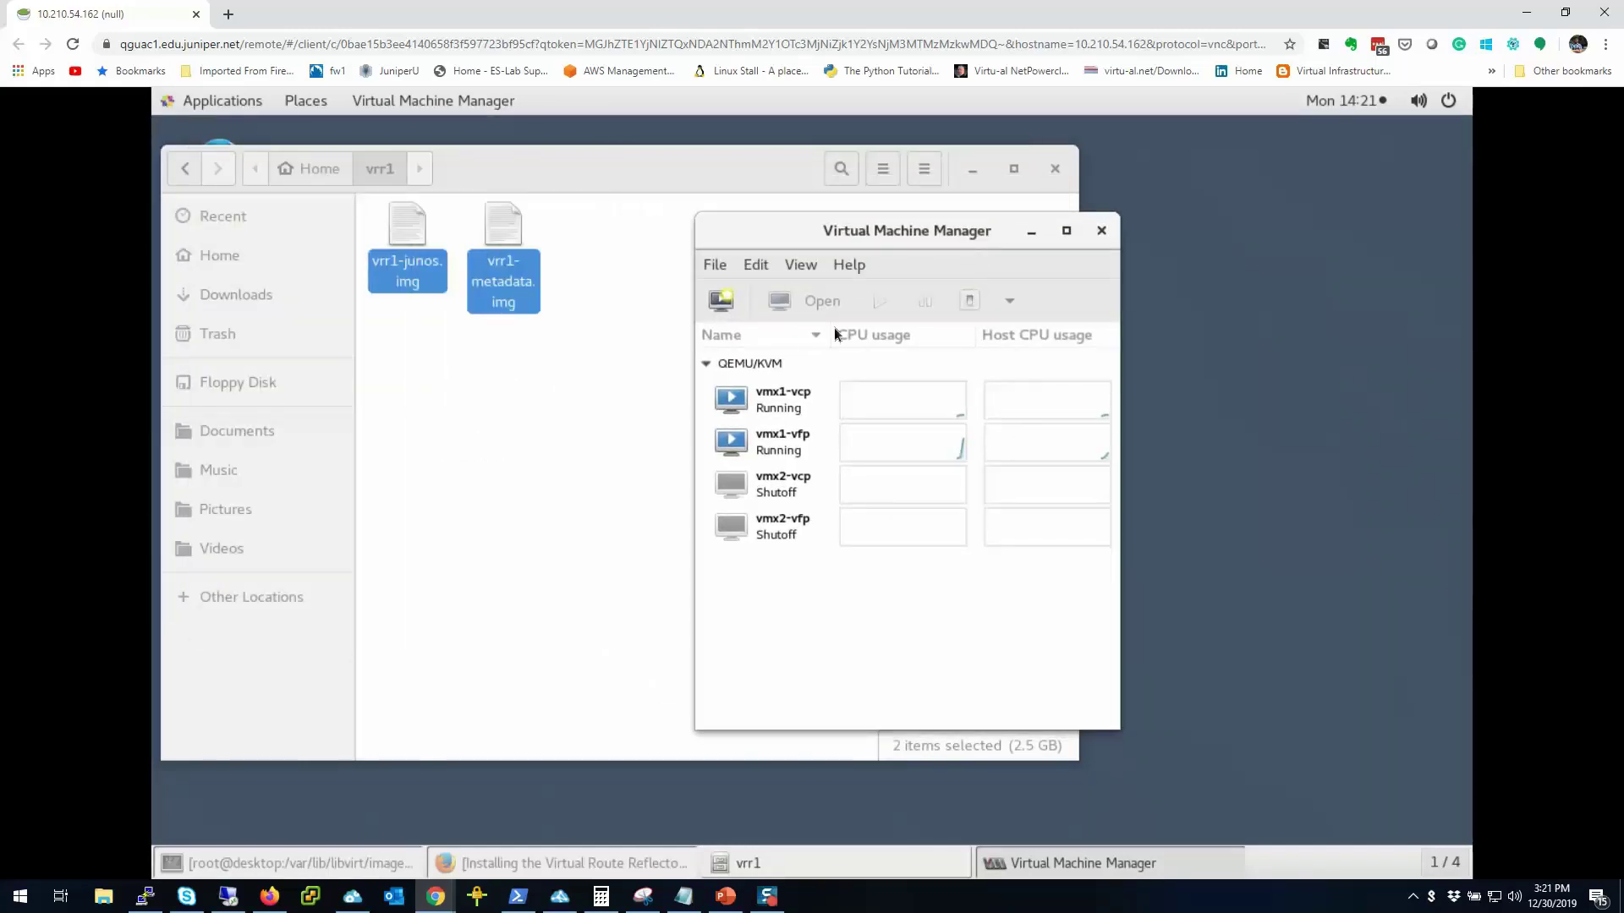
{"action": "left_click", "coordinate": [756, 266]}
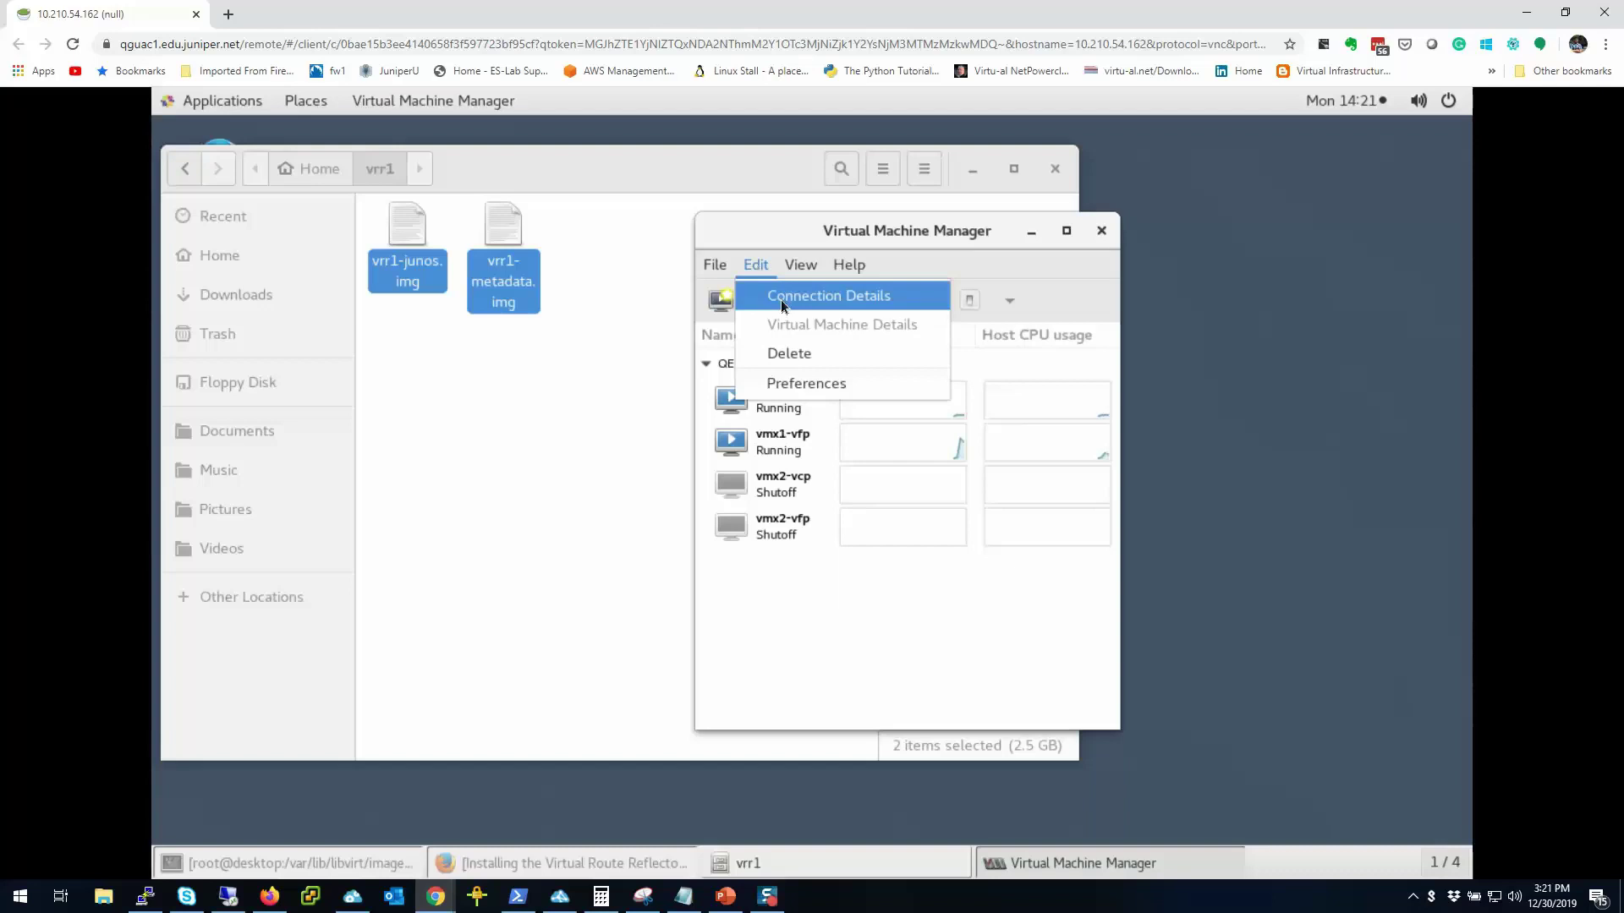
{"action": "left_click", "coordinate": [780, 298]}
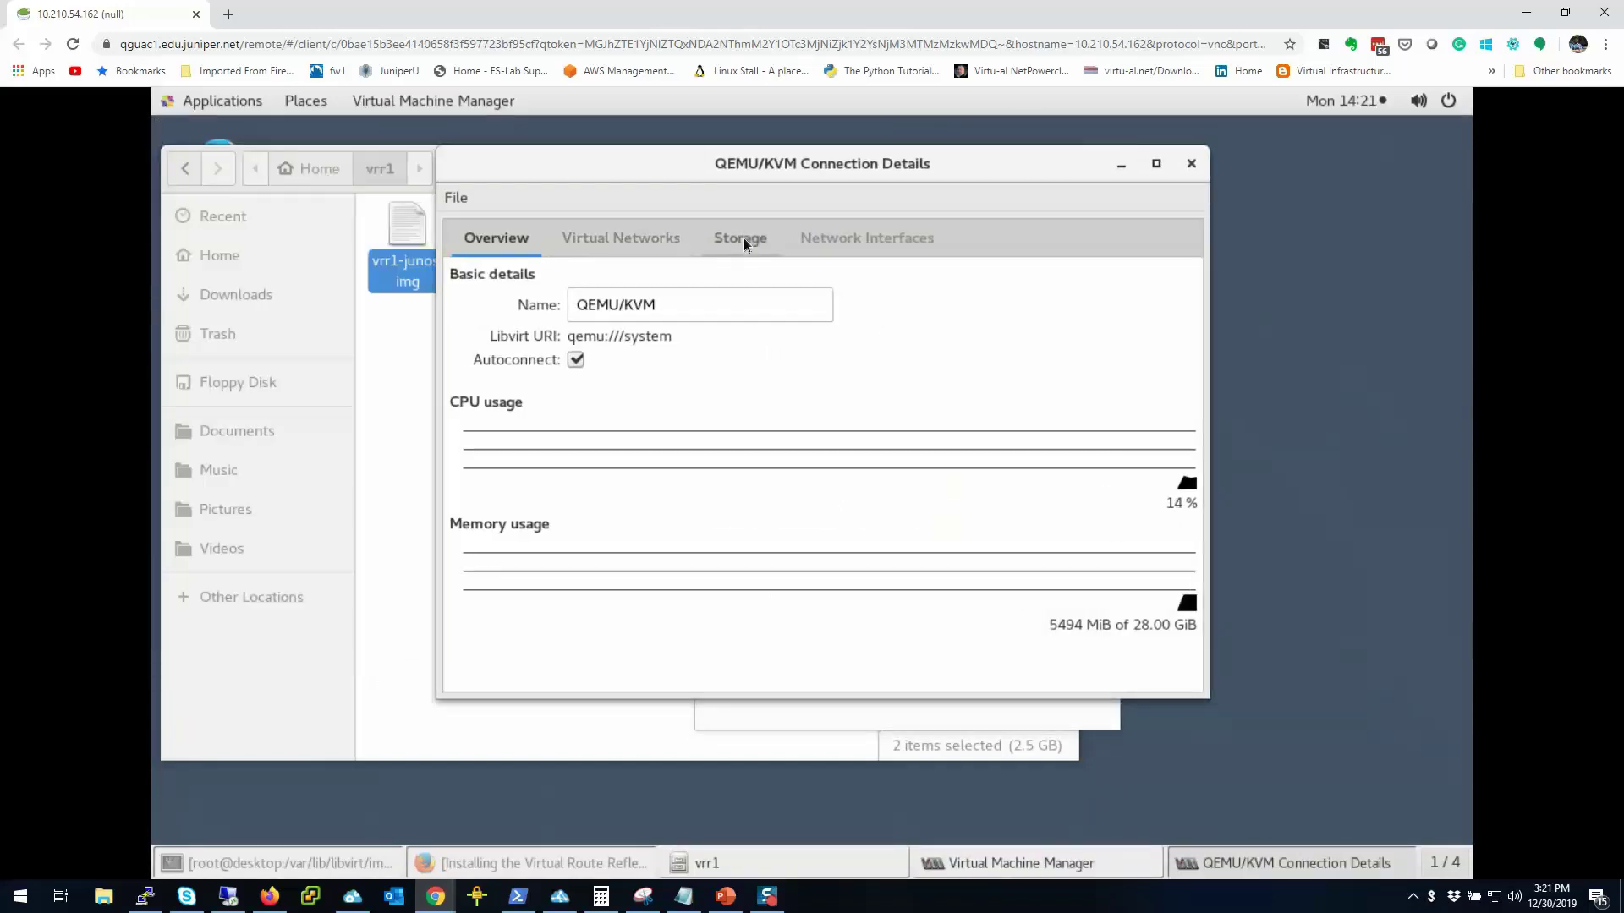
Step: Add a new storage pool named vrr1 on the Storage tab
{"action": "left_click", "coordinate": [743, 237]}
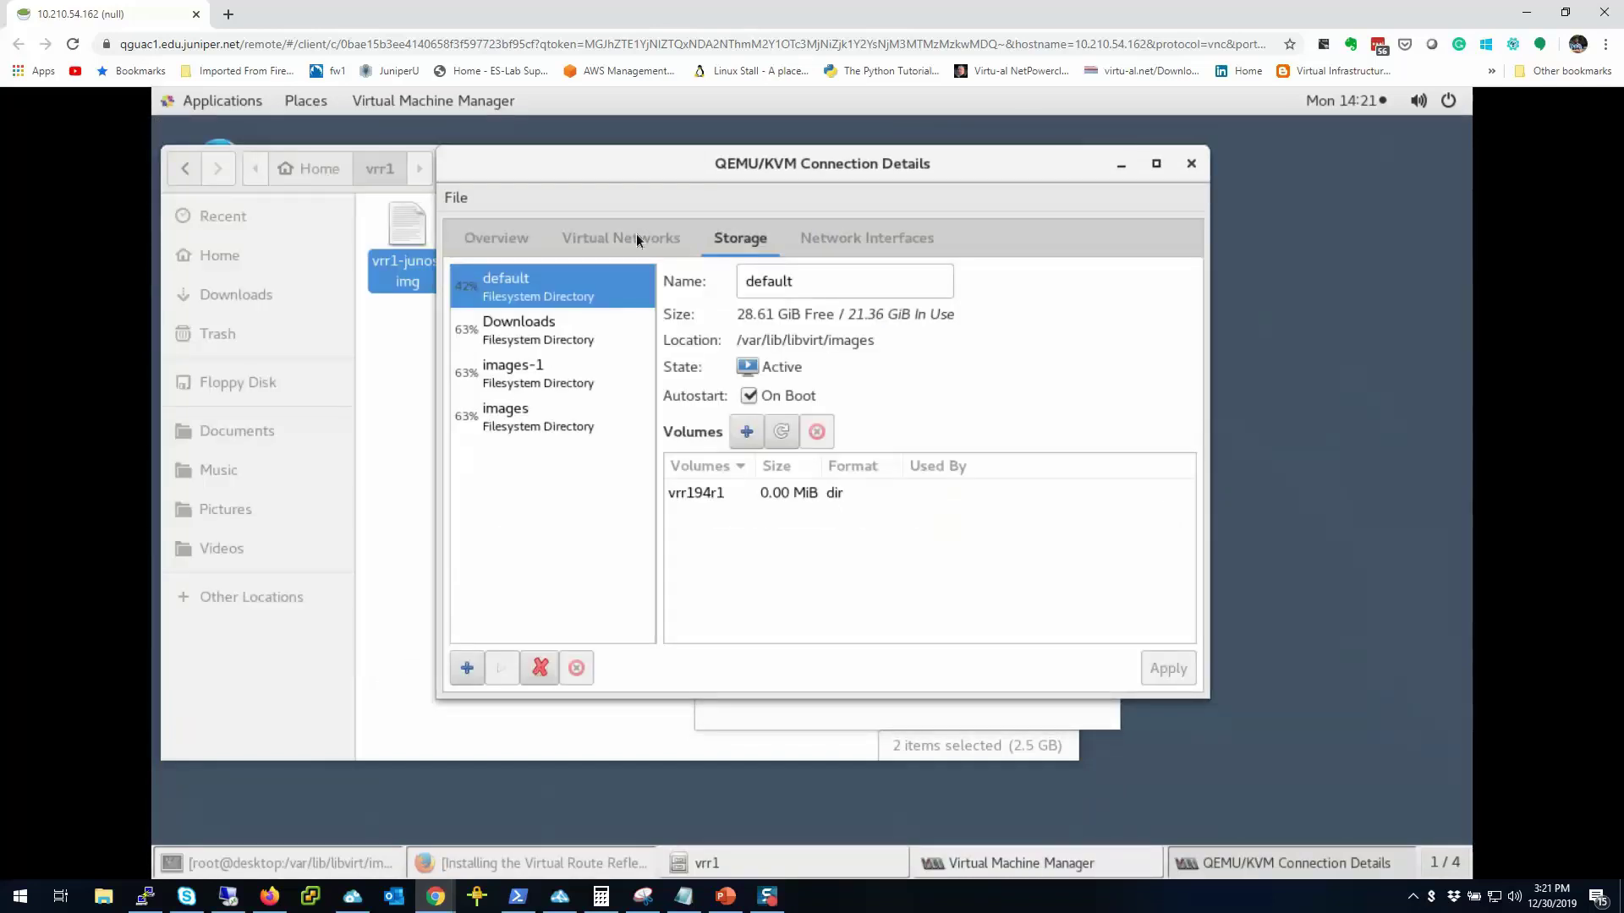
{"action": "left_click", "coordinate": [465, 670]}
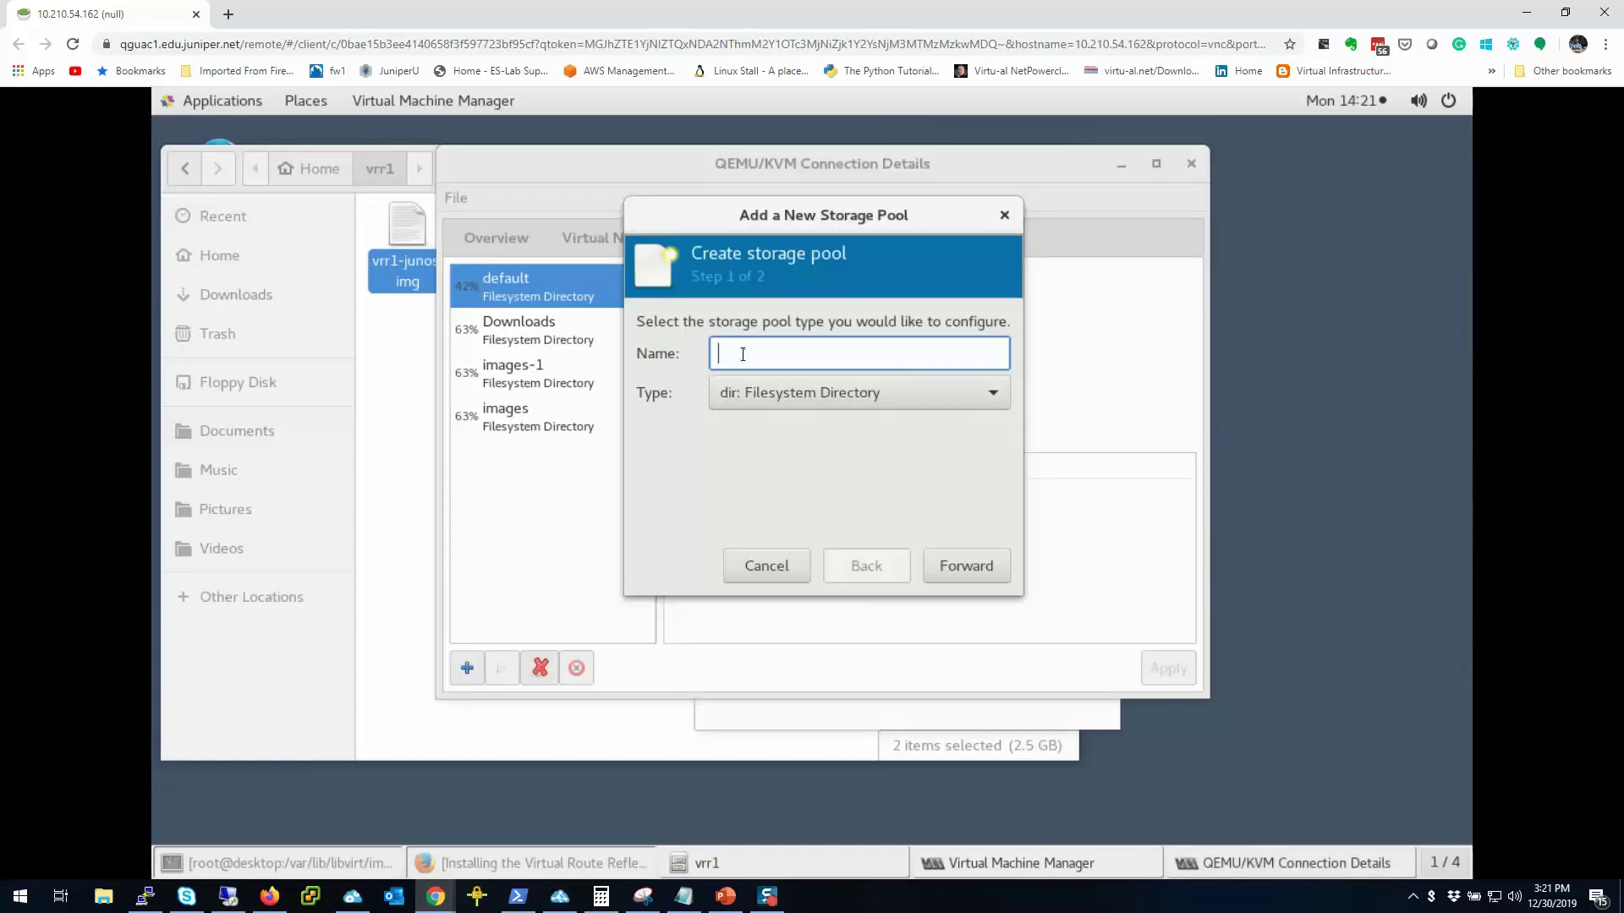
{"action": "type", "text": "vrr1"}
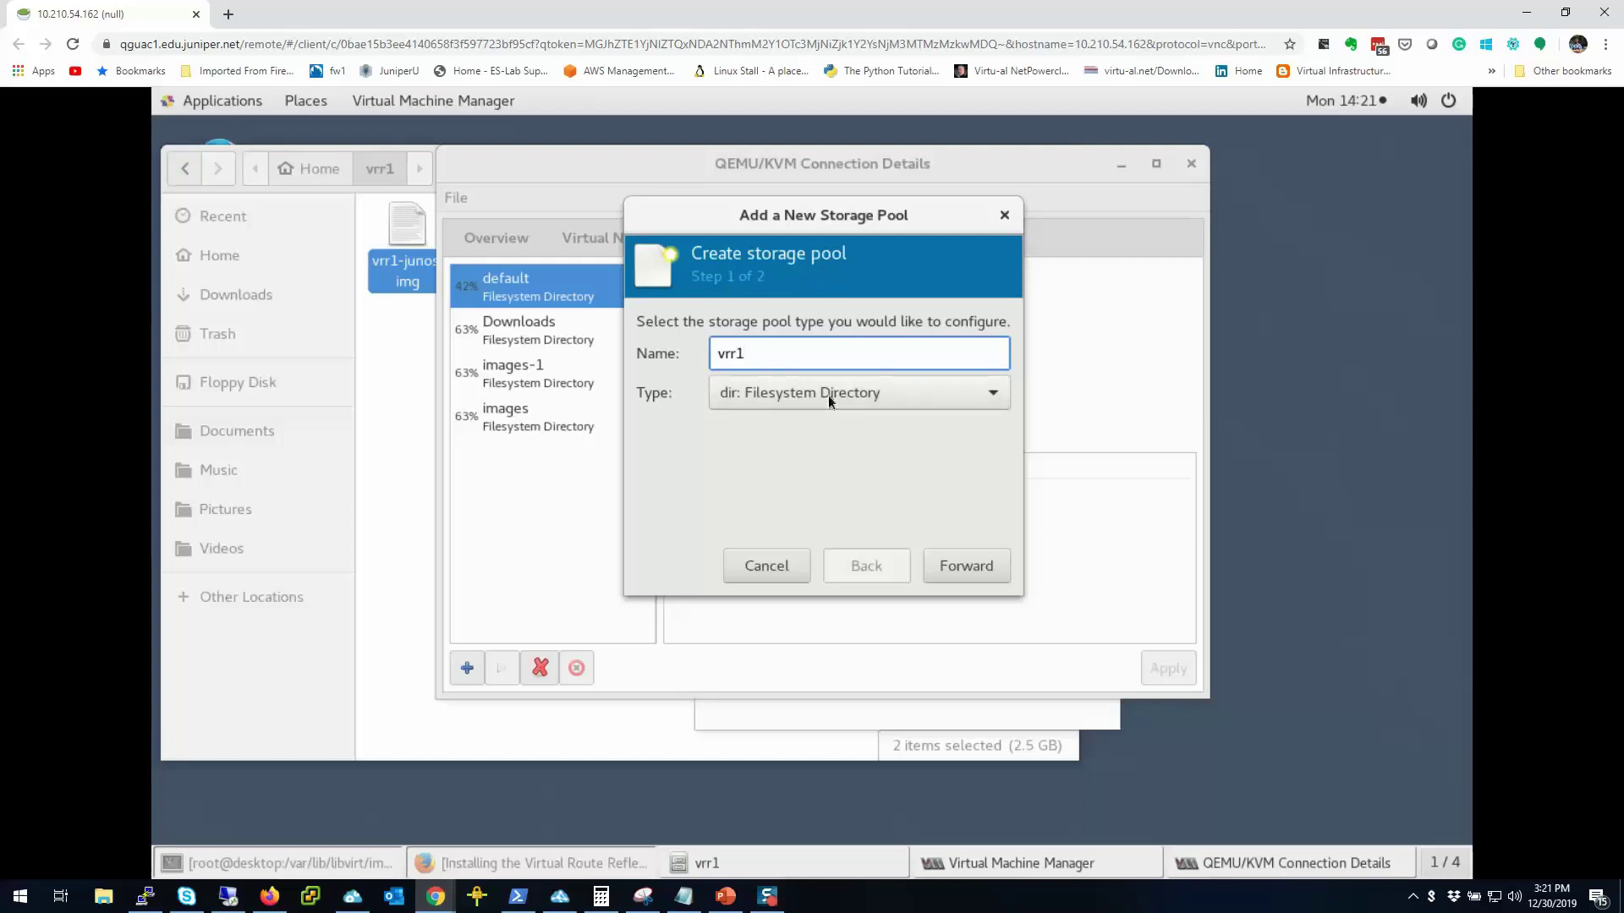
{"action": "left_click", "coordinate": [951, 575]}
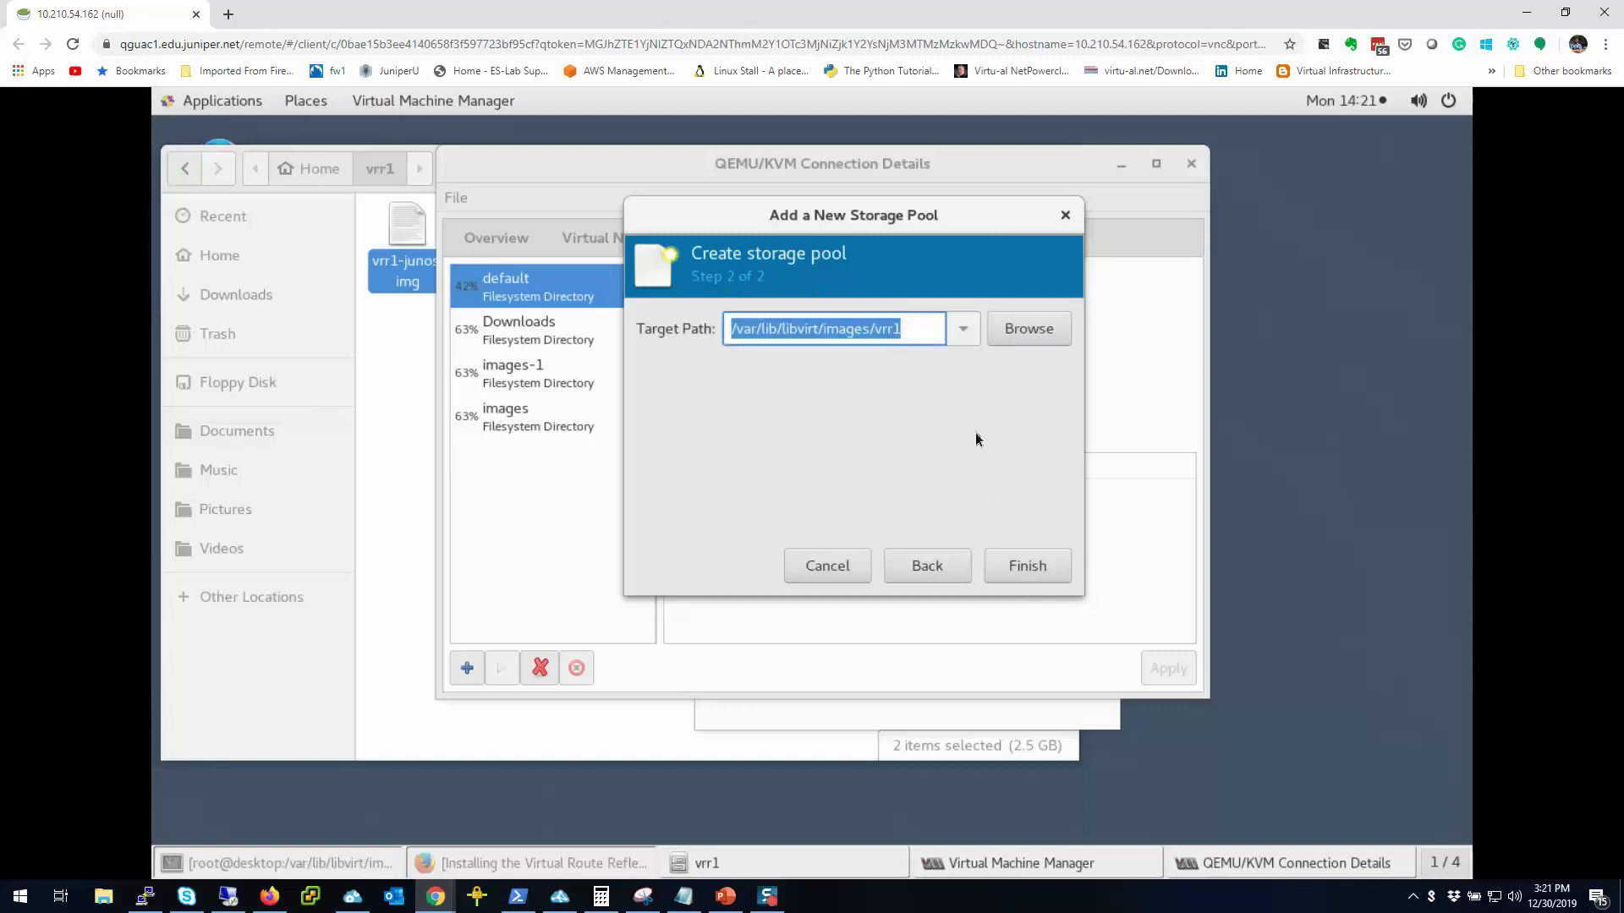
Step: Set the pool's target directory to /home/lab/vrr1 and finish creating it
{"action": "left_click", "coordinate": [1027, 339]}
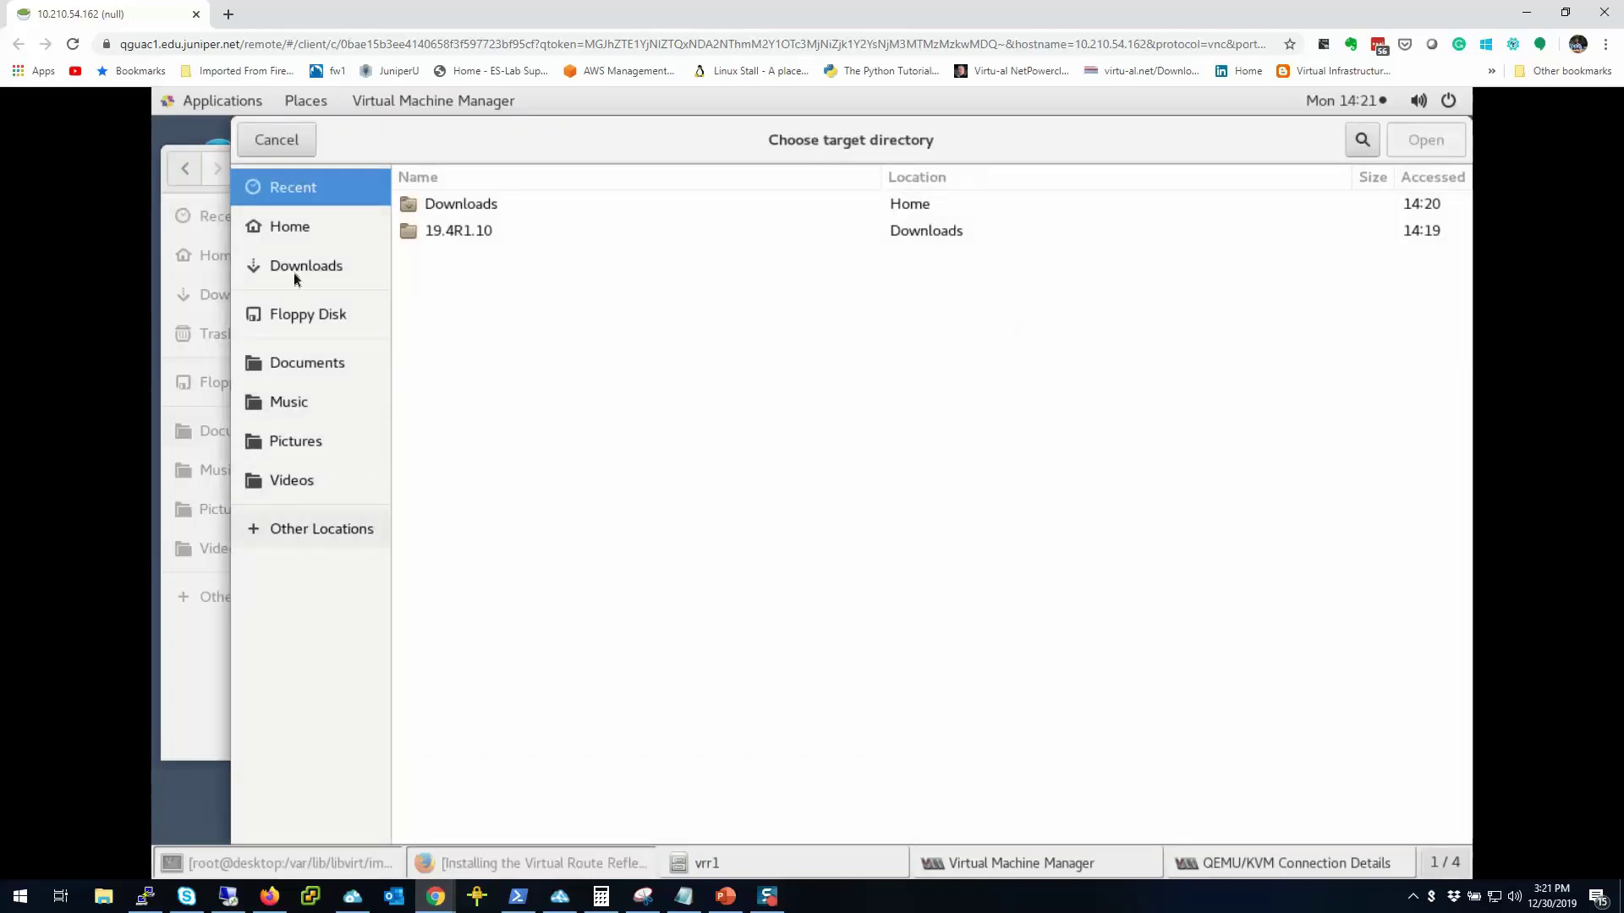
{"action": "left_click", "coordinate": [296, 230]}
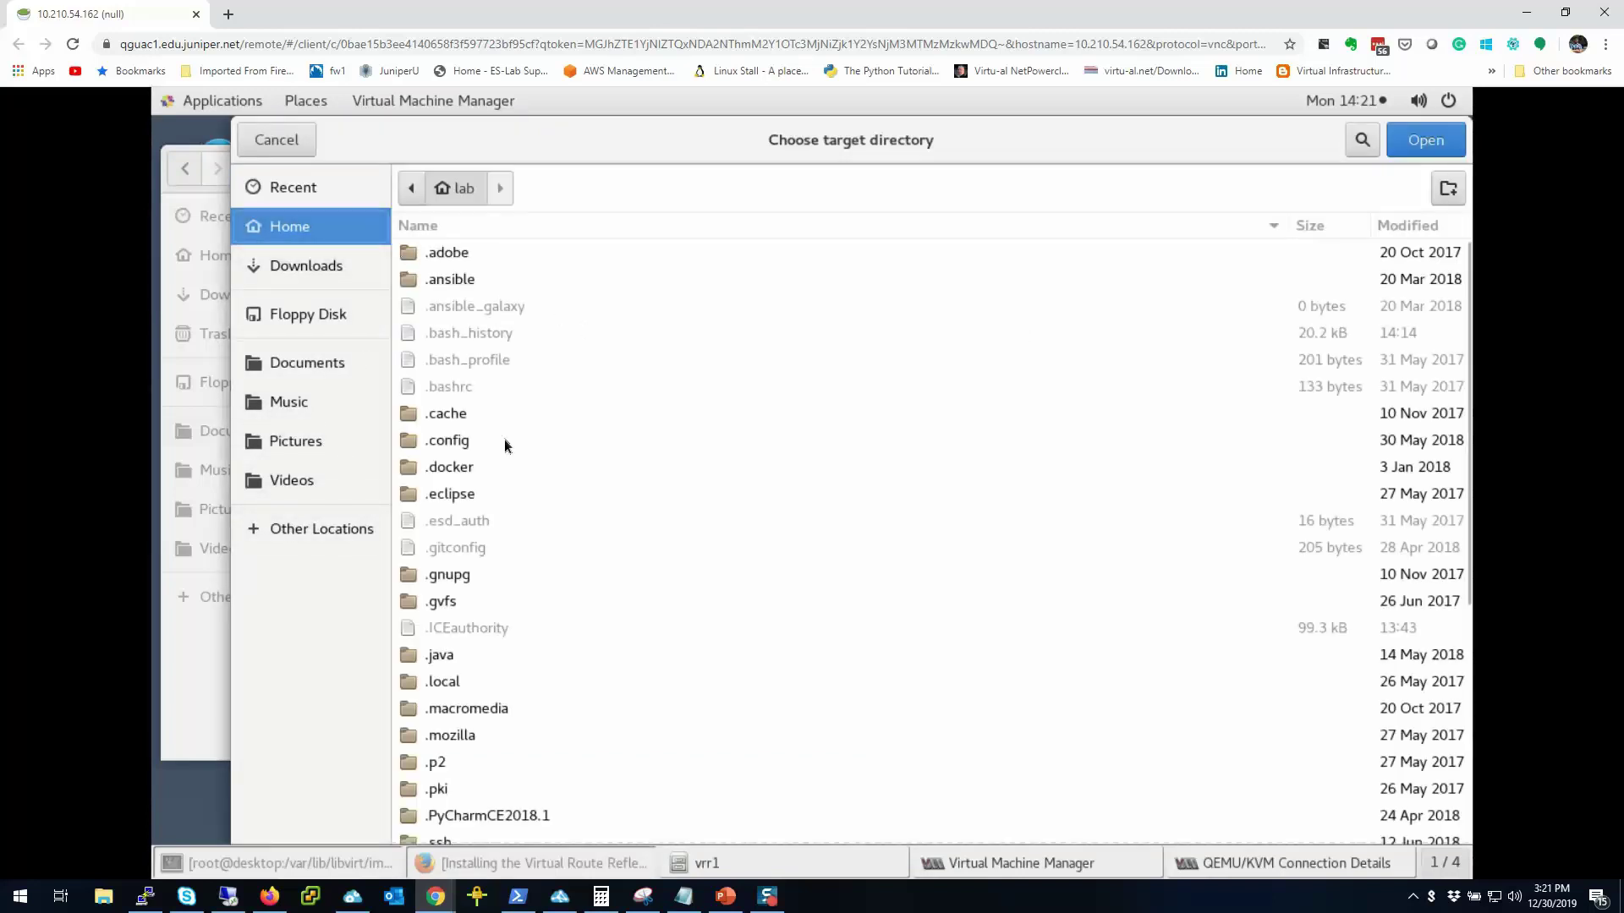
{"action": "scroll", "coordinate": [506, 439], "scroll_direction": "down", "scroll_amount": 5}
{"action": "scroll", "coordinate": [510, 443], "scroll_direction": "down", "scroll_amount": 2}
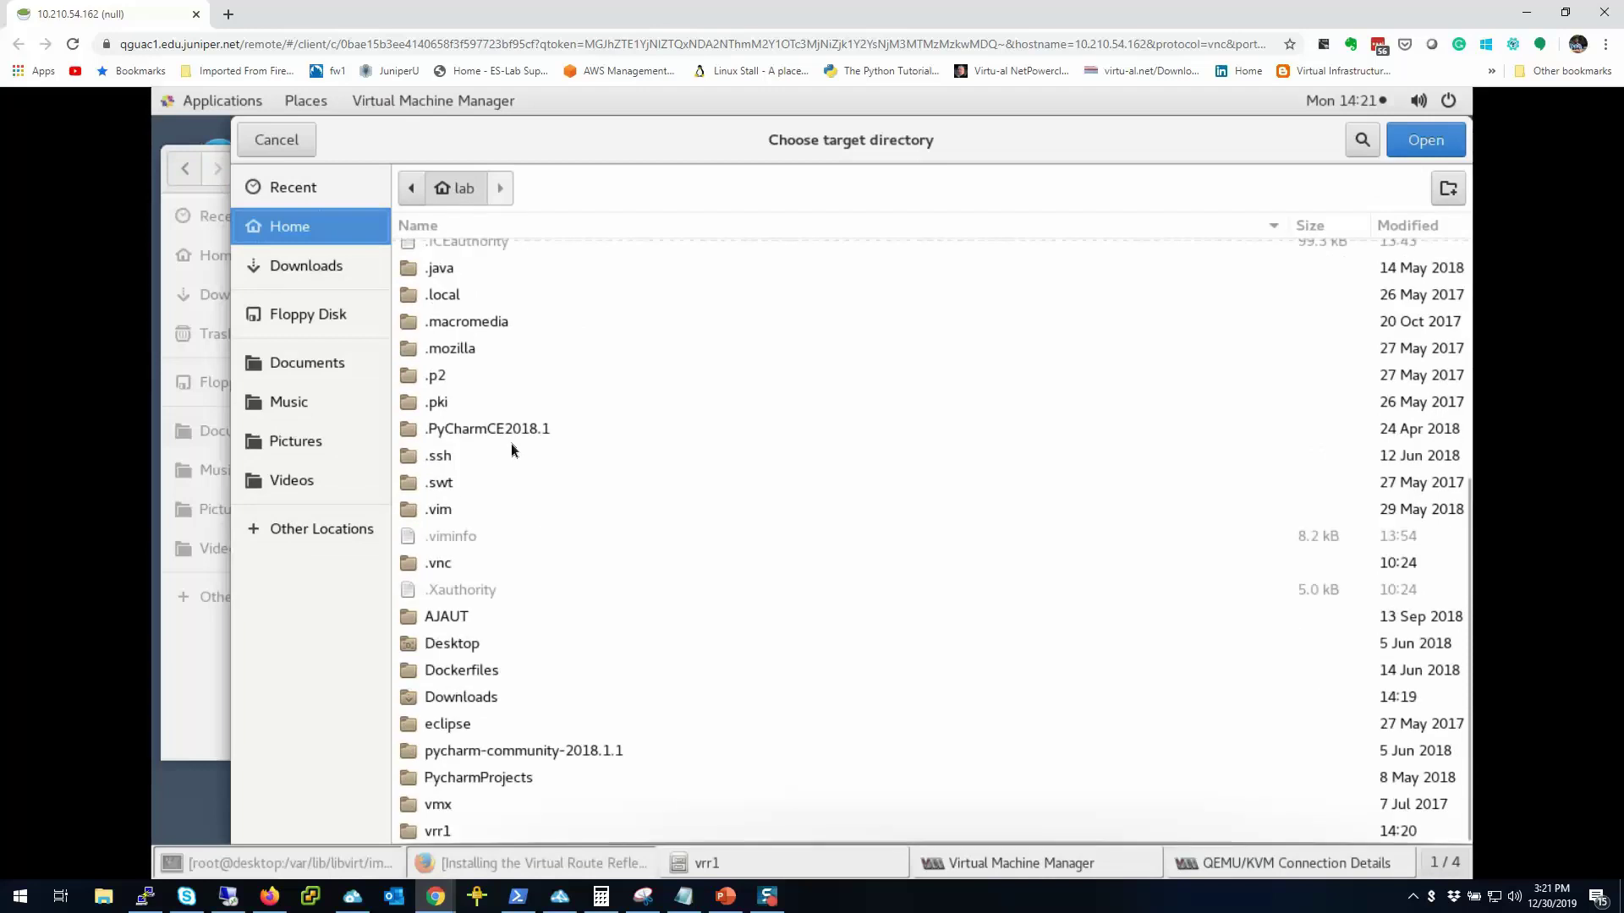
{"action": "double_click", "coordinate": [431, 836]}
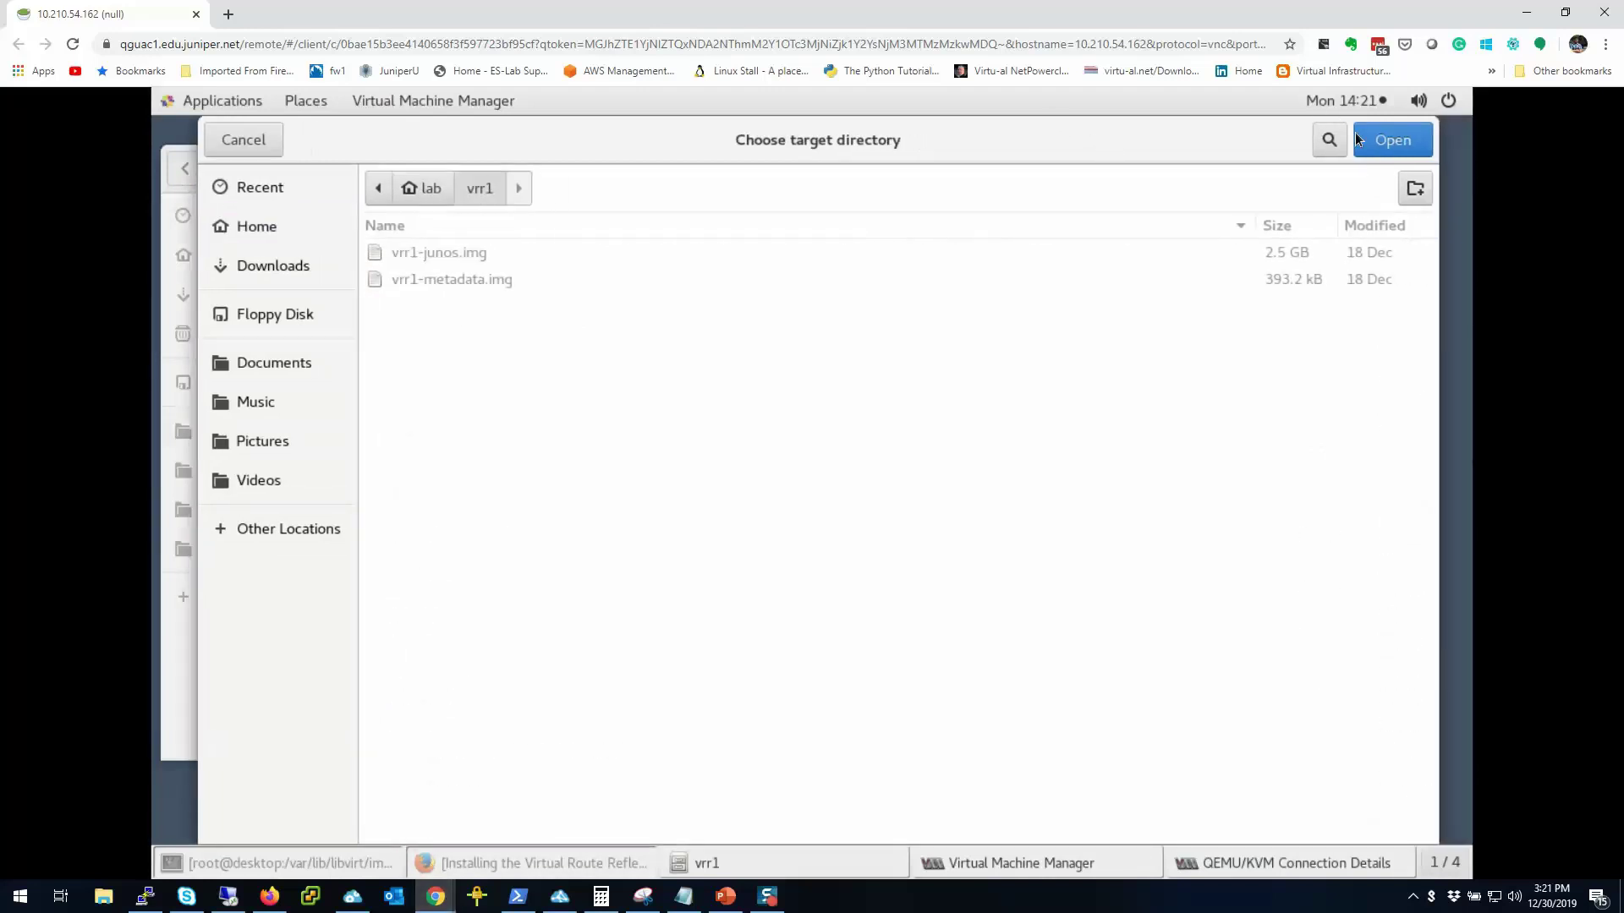
{"action": "left_click", "coordinate": [1426, 139]}
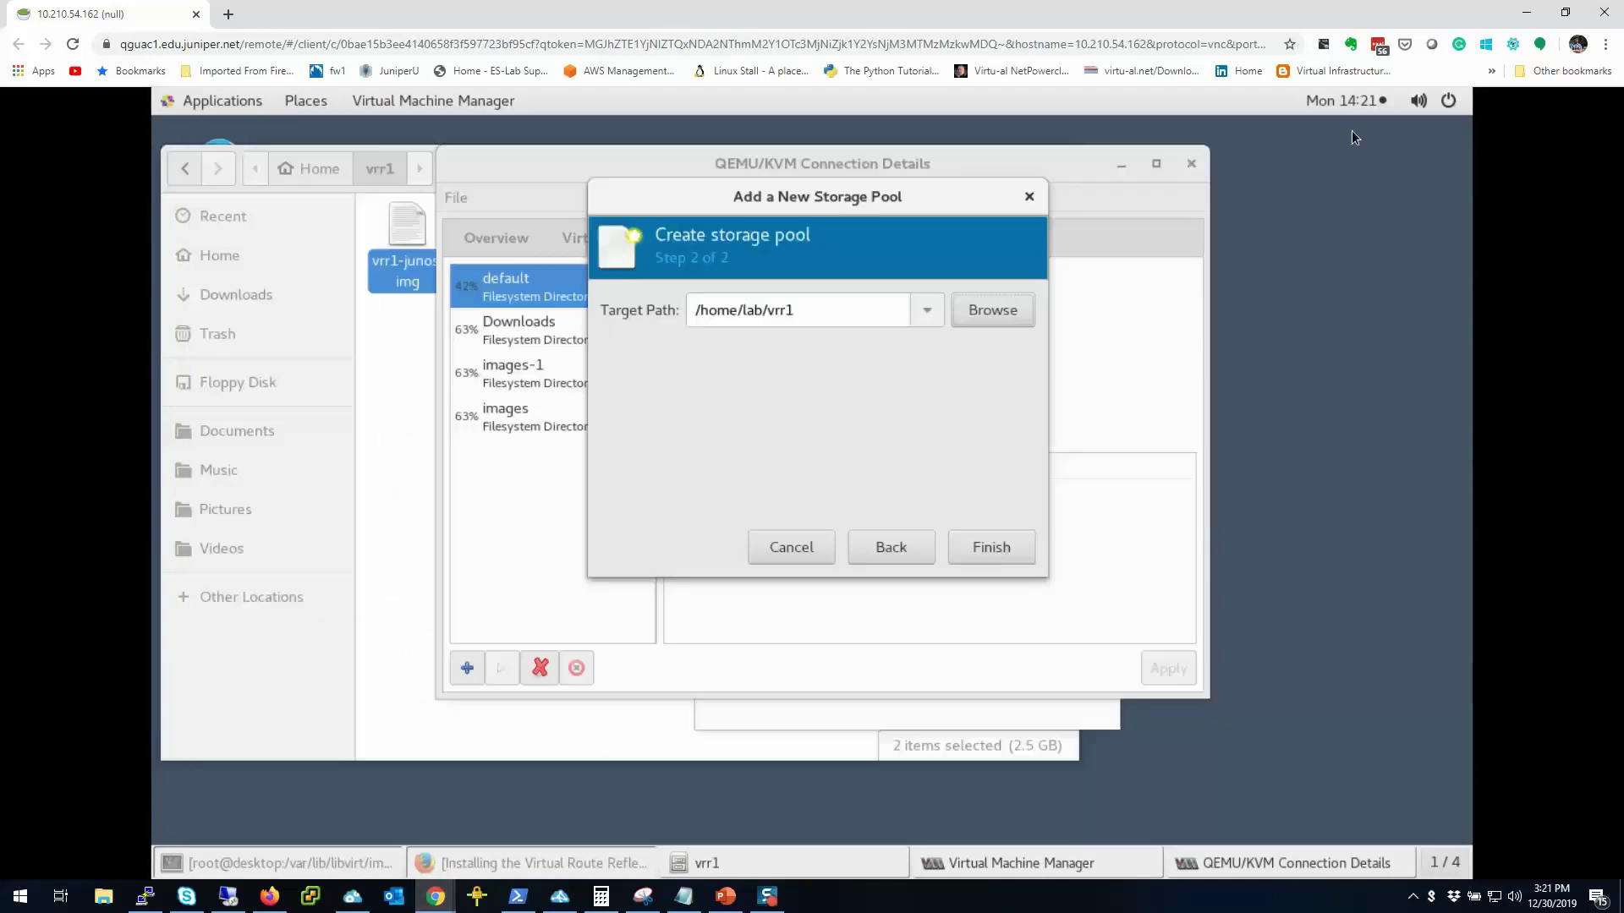
{"action": "left_click", "coordinate": [971, 546]}
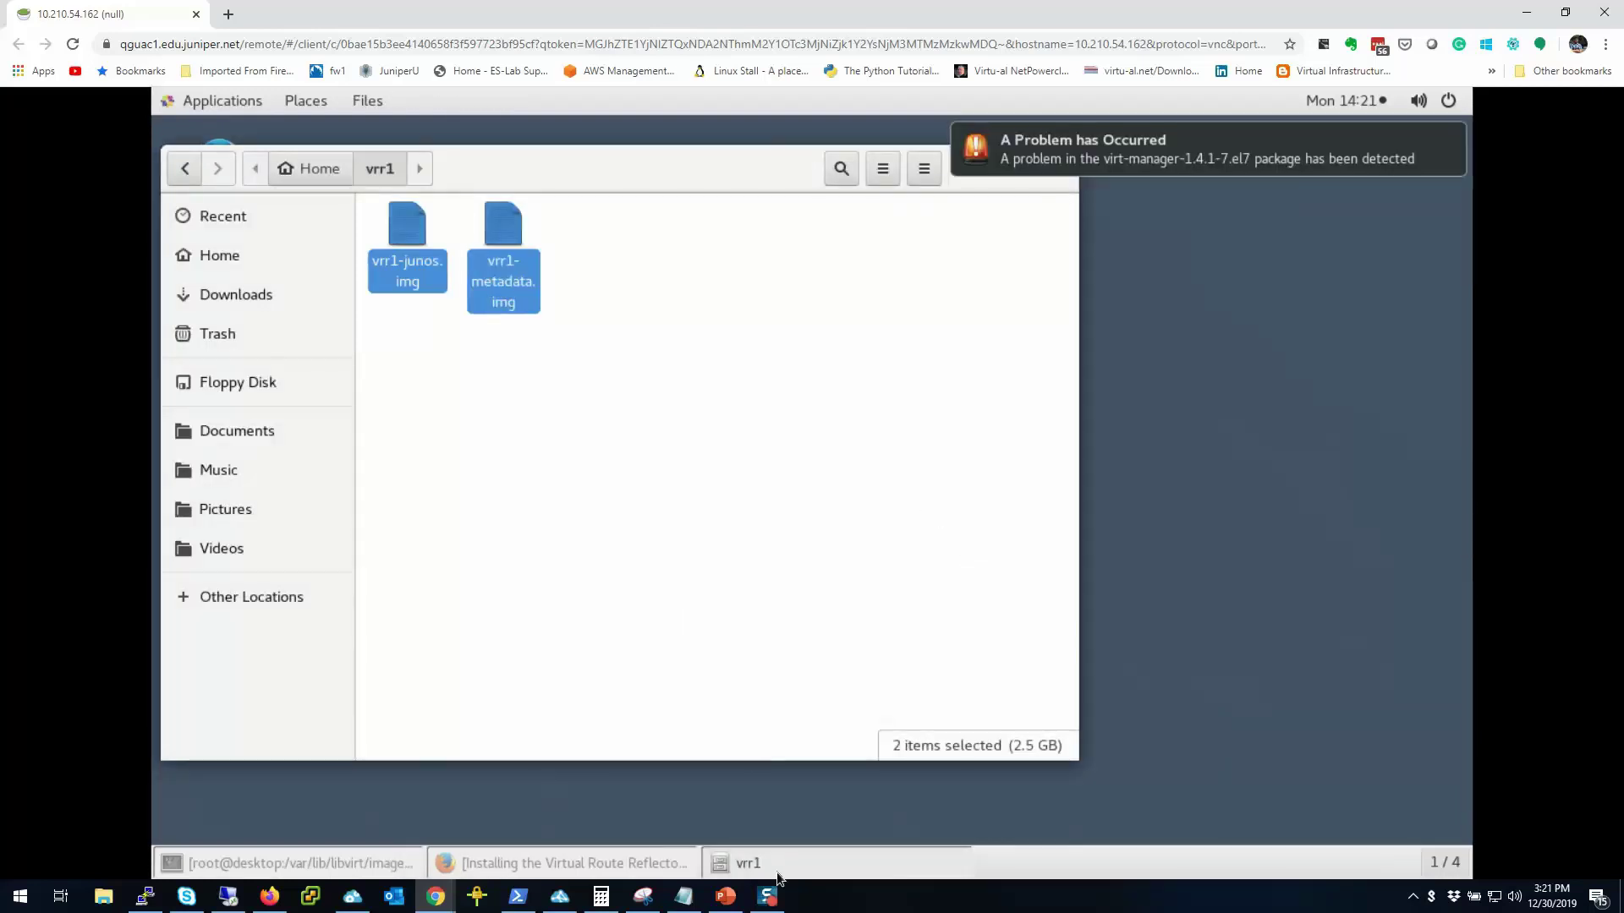
Step: Minimize the vrr1 folder window and bring up the Applications menu
{"action": "left_click", "coordinate": [774, 864]}
{"action": "left_click", "coordinate": [772, 865]}
{"action": "left_click", "coordinate": [746, 862]}
{"action": "left_click", "coordinate": [201, 103]}
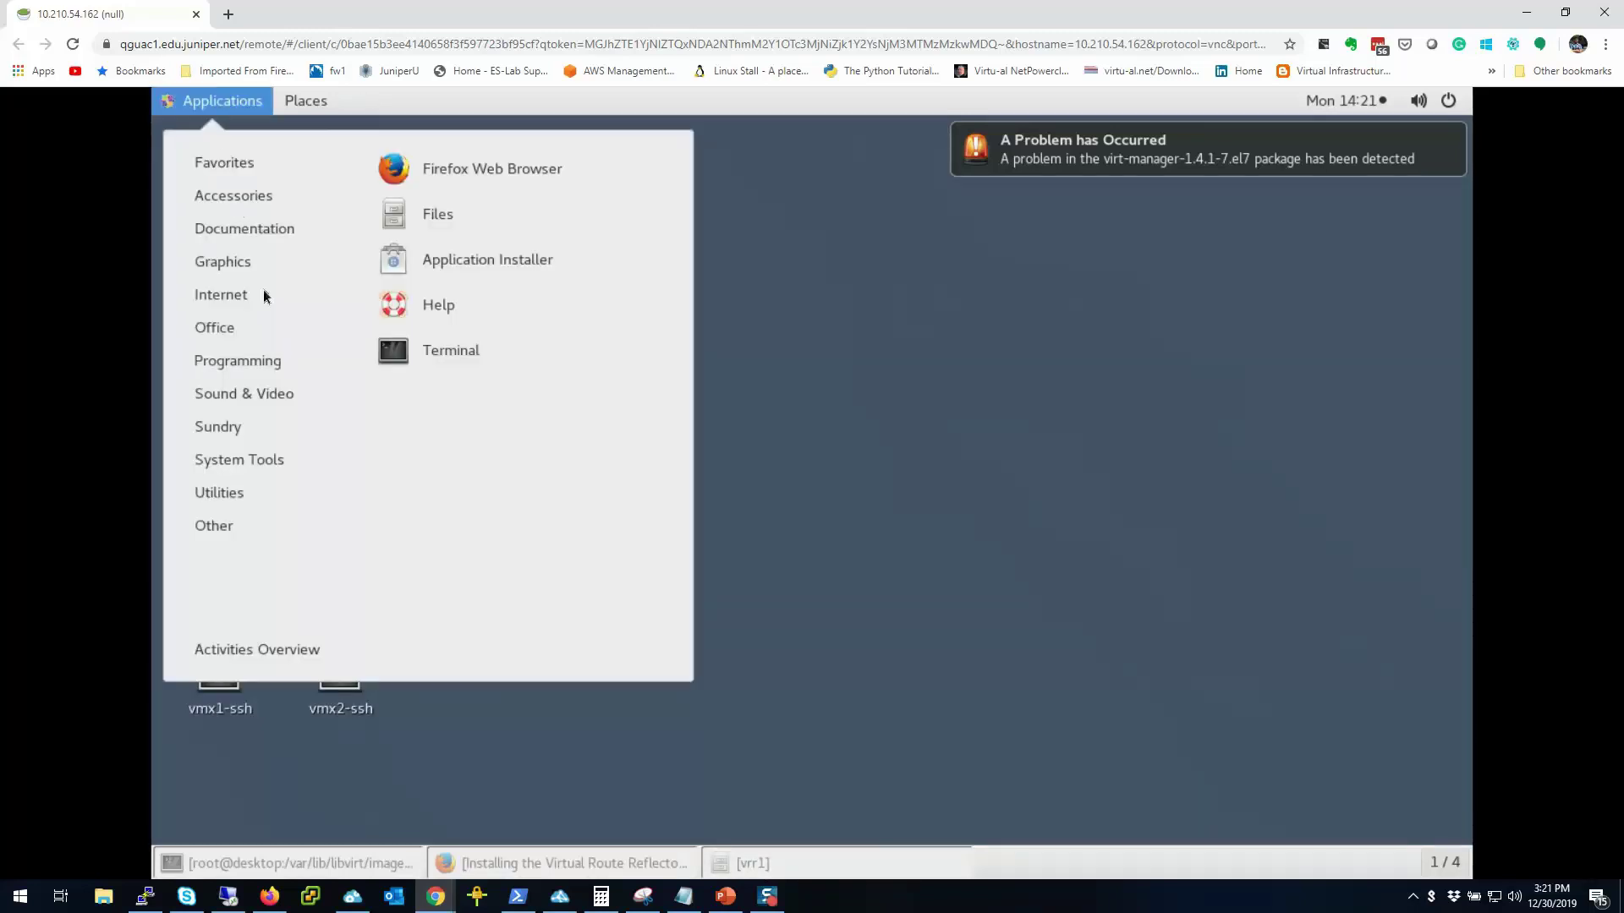
Step: Check that the vrr1 pool at /home/lab/vrr1 lists vrr1-junos.img and vrr1-metadata.img
{"action": "mouse_move", "coordinate": [267, 490]}
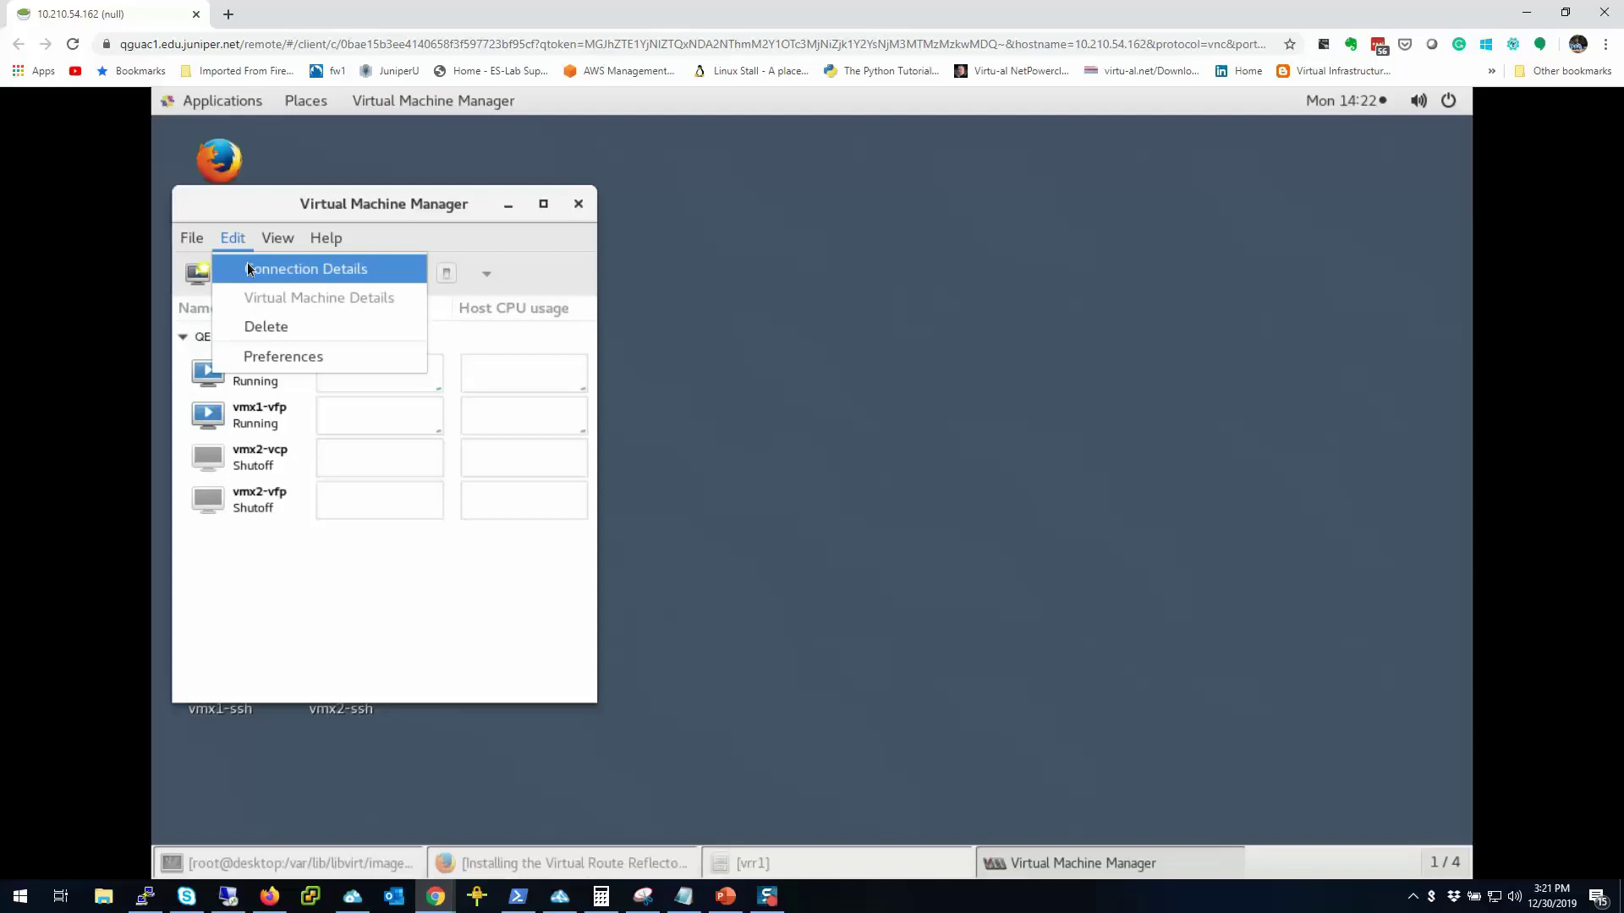
{"action": "left_click", "coordinate": [288, 266]}
{"action": "left_click", "coordinate": [893, 278]}
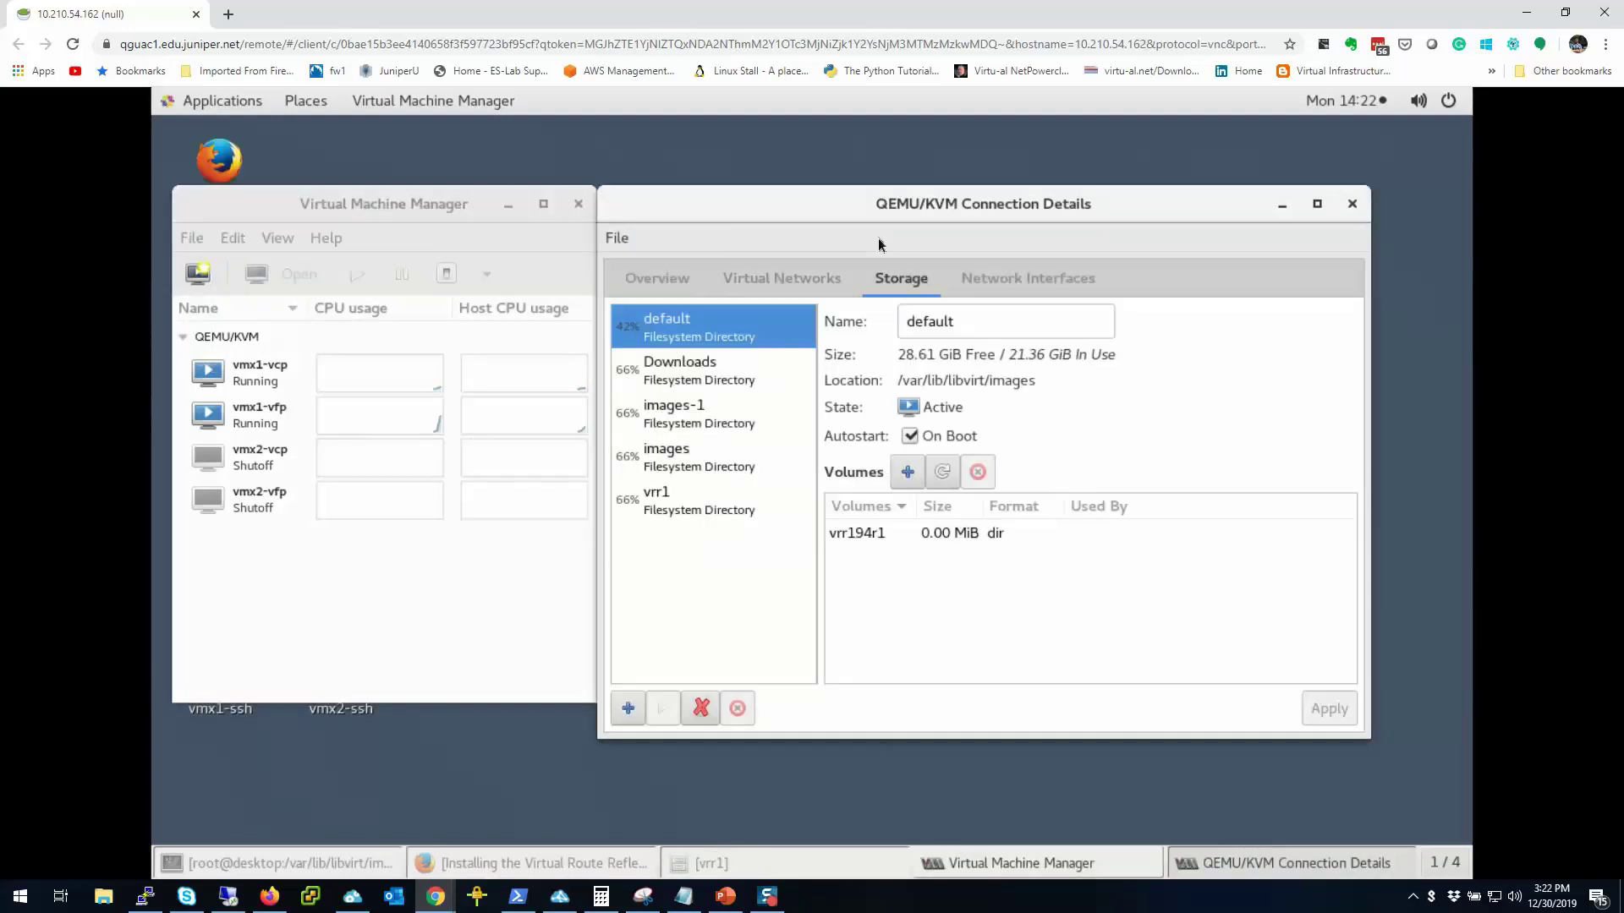
{"action": "left_click", "coordinate": [636, 514]}
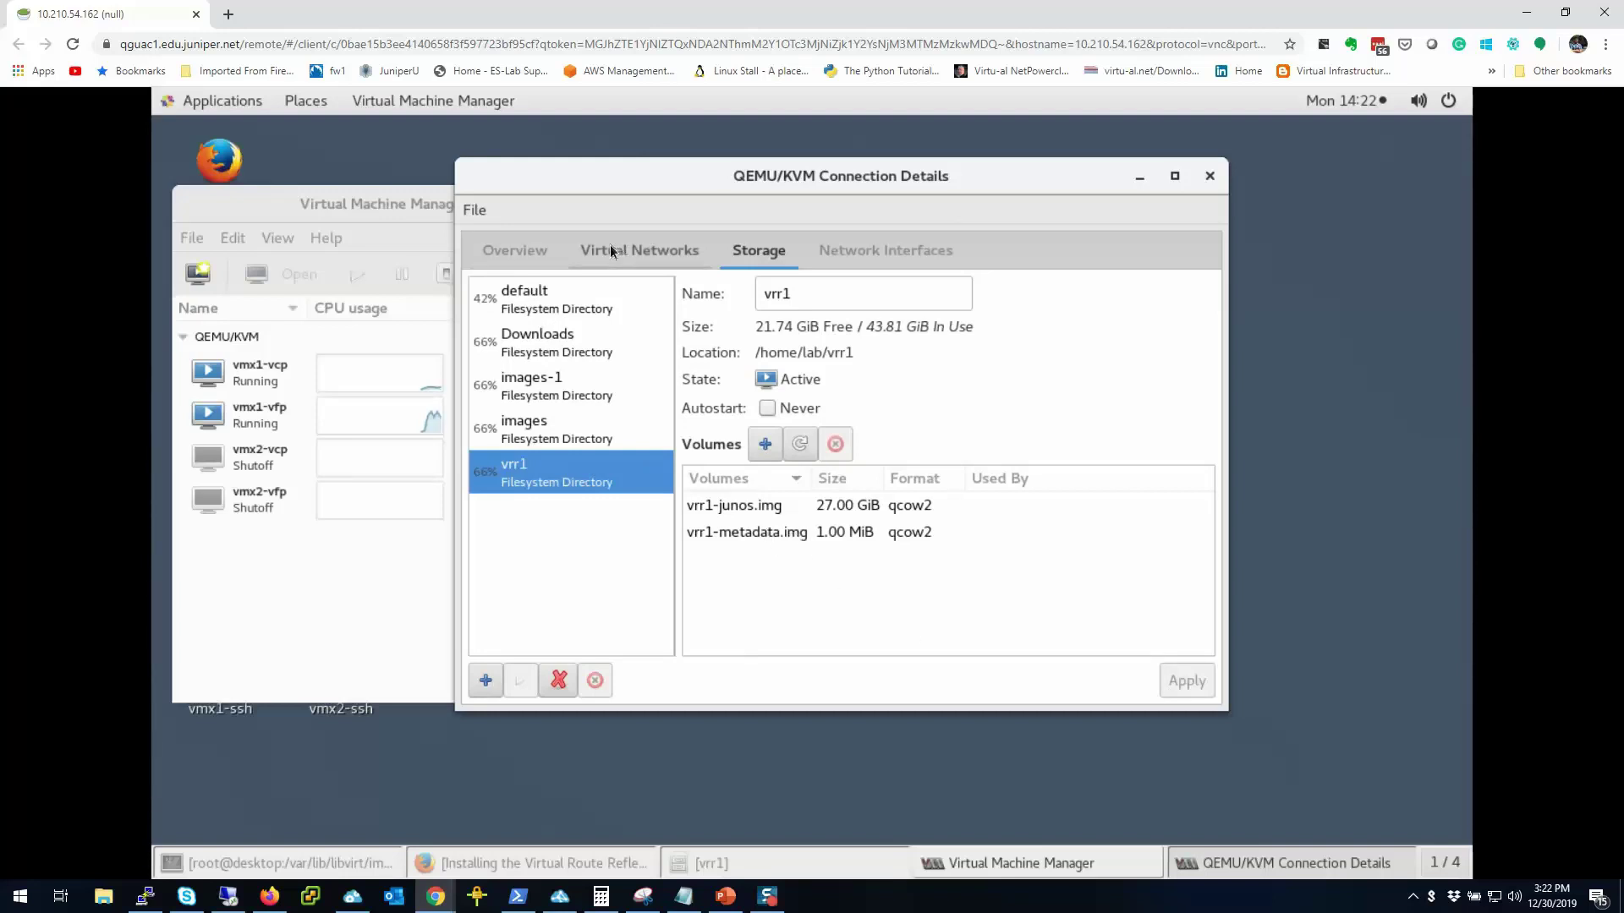
Step: Review the Virtual Networks list and the mgtbr1 bridge under Network Interfaces
{"action": "left_click", "coordinate": [681, 257]}
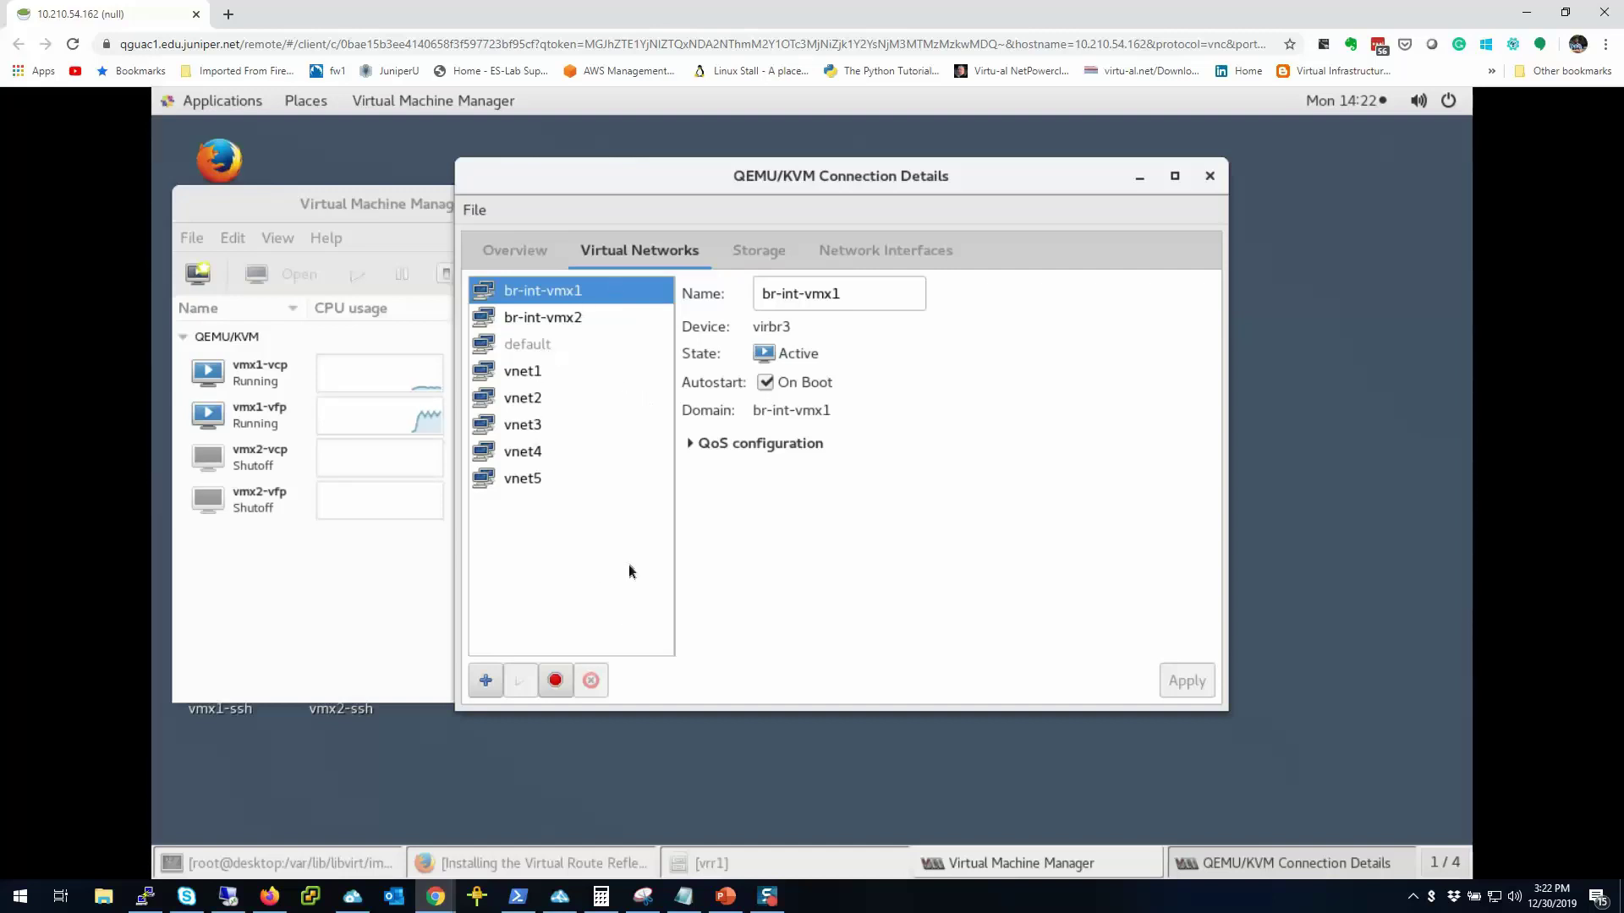
{"action": "left_click", "coordinate": [834, 256]}
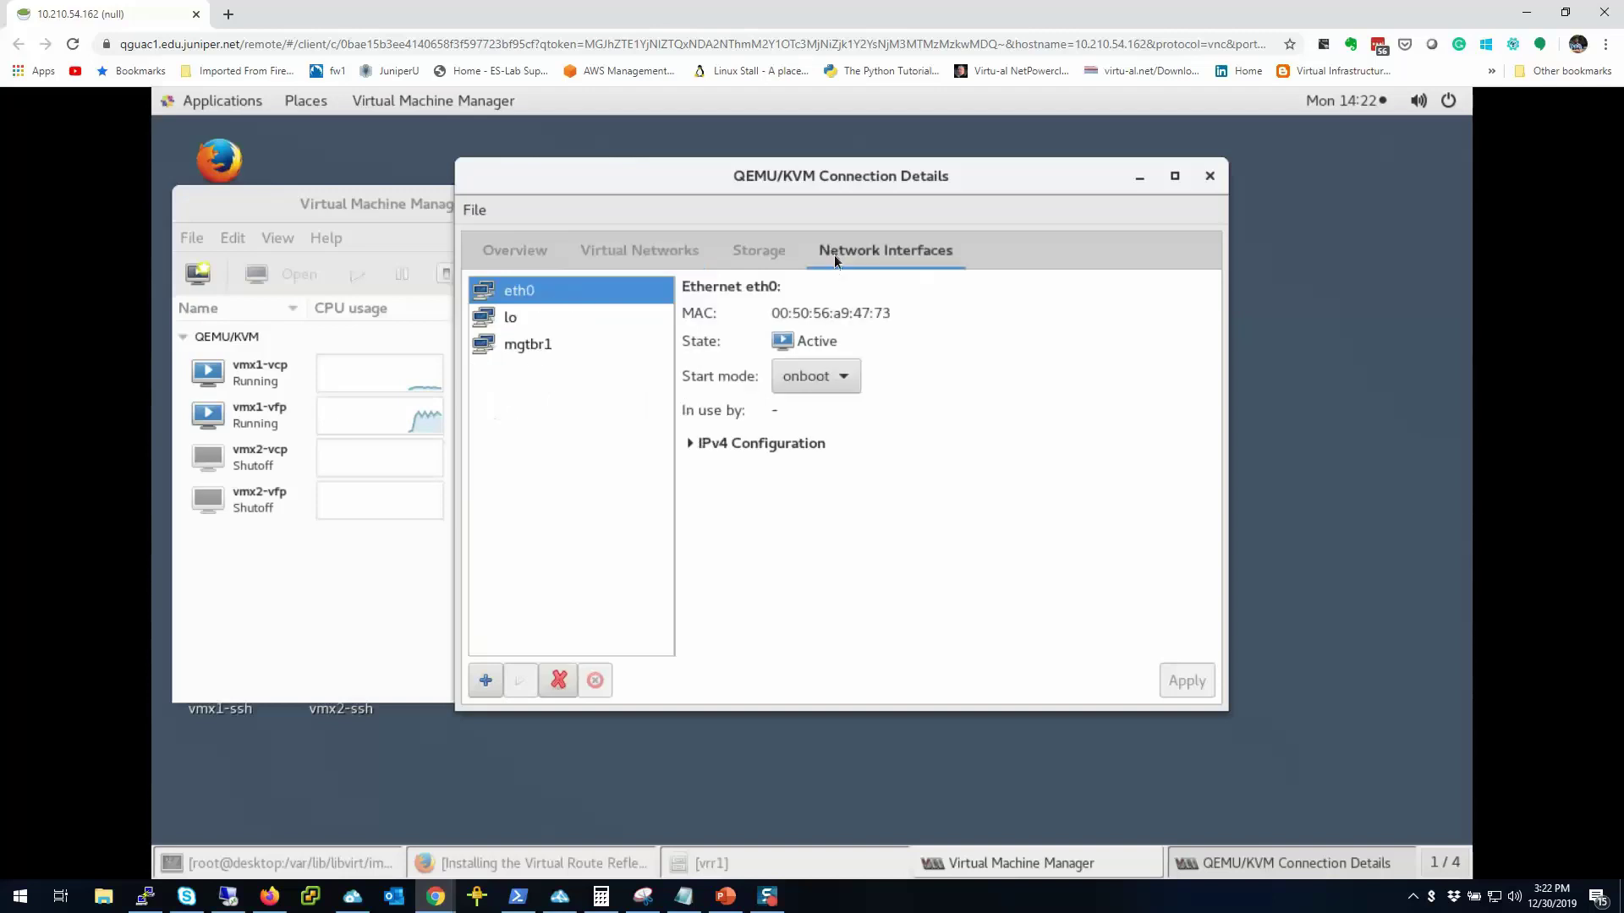
{"action": "left_click", "coordinate": [562, 345]}
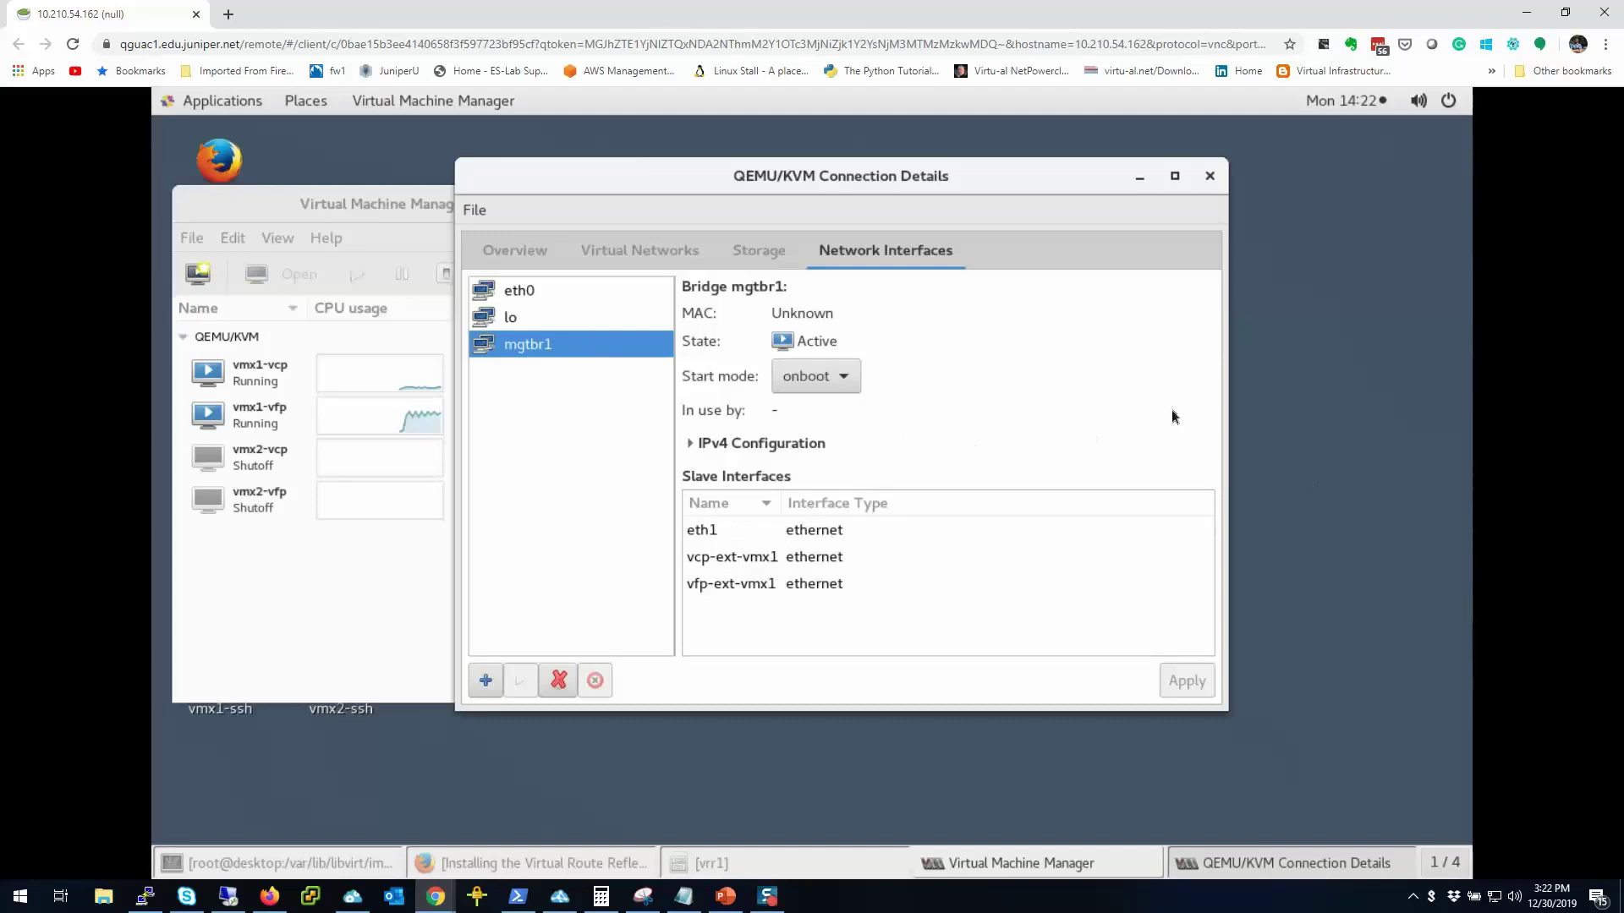
{"action": "left_click", "coordinate": [622, 251]}
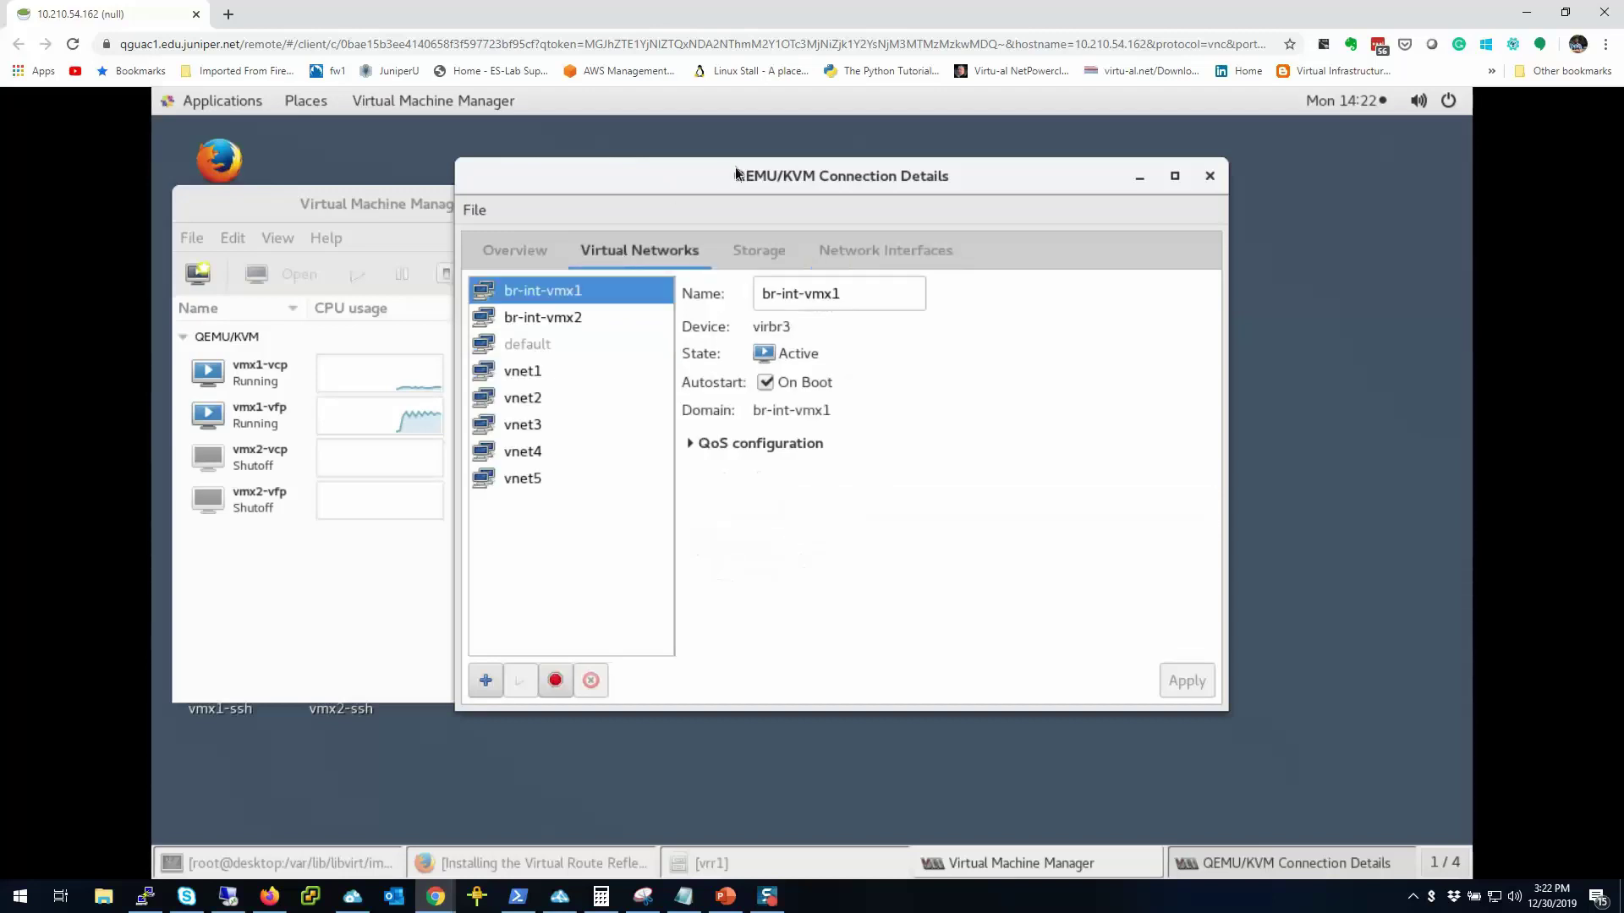
{"action": "left_click", "coordinate": [921, 237]}
{"action": "left_click", "coordinate": [642, 249]}
Step: Start a new virtual network named vrr1-ext
{"action": "left_click", "coordinate": [488, 681]}
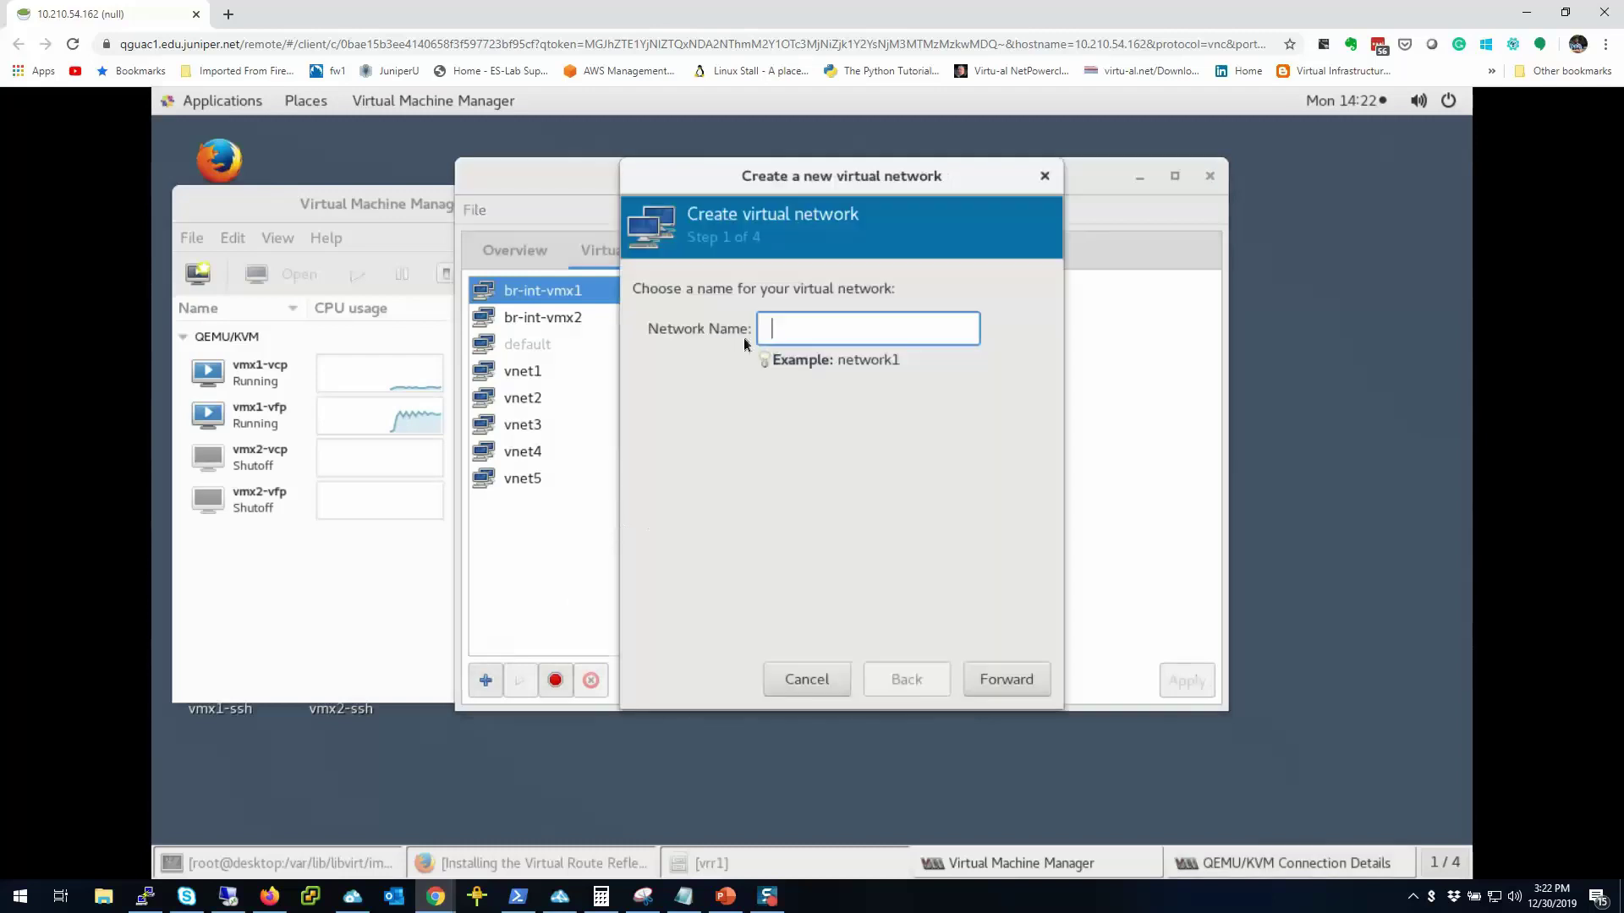
{"action": "type", "text": "vrr-ext"}
{"action": "key", "text": "Left"}
{"action": "key", "text": "Left"}
{"action": "key", "text": "Left"}
{"action": "key", "text": "Left"}
{"action": "type", "text": "1"}
Step: Finish the wizard as an isolated network and inspect vrr1-ext on virbr1
{"action": "left_click", "coordinate": [1022, 678]}
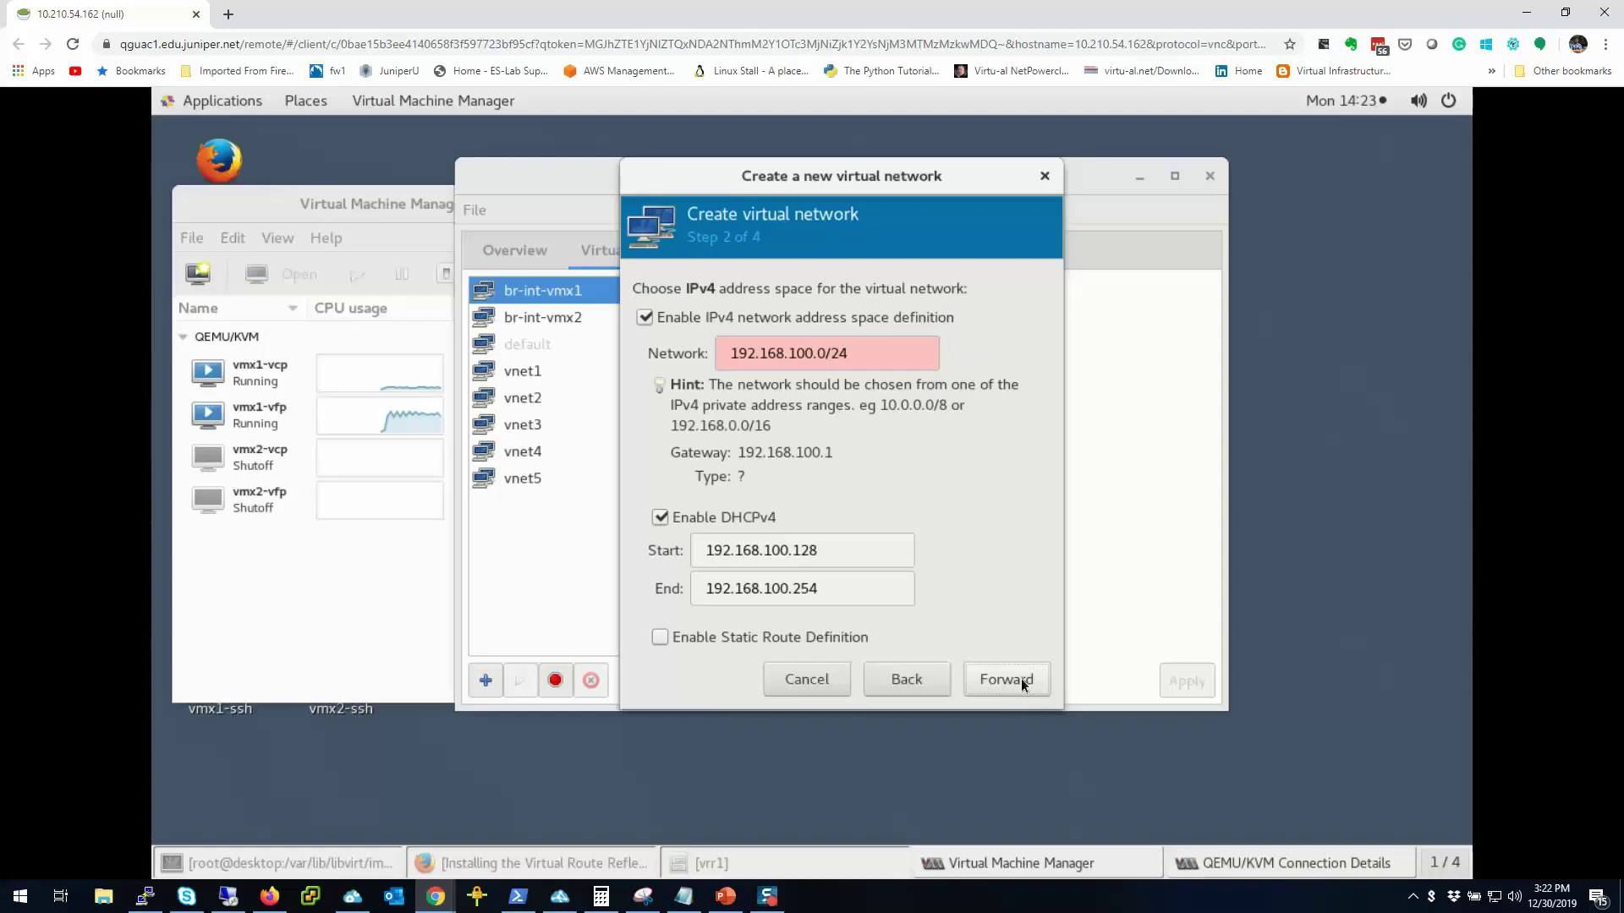
{"action": "left_click", "coordinate": [645, 318]}
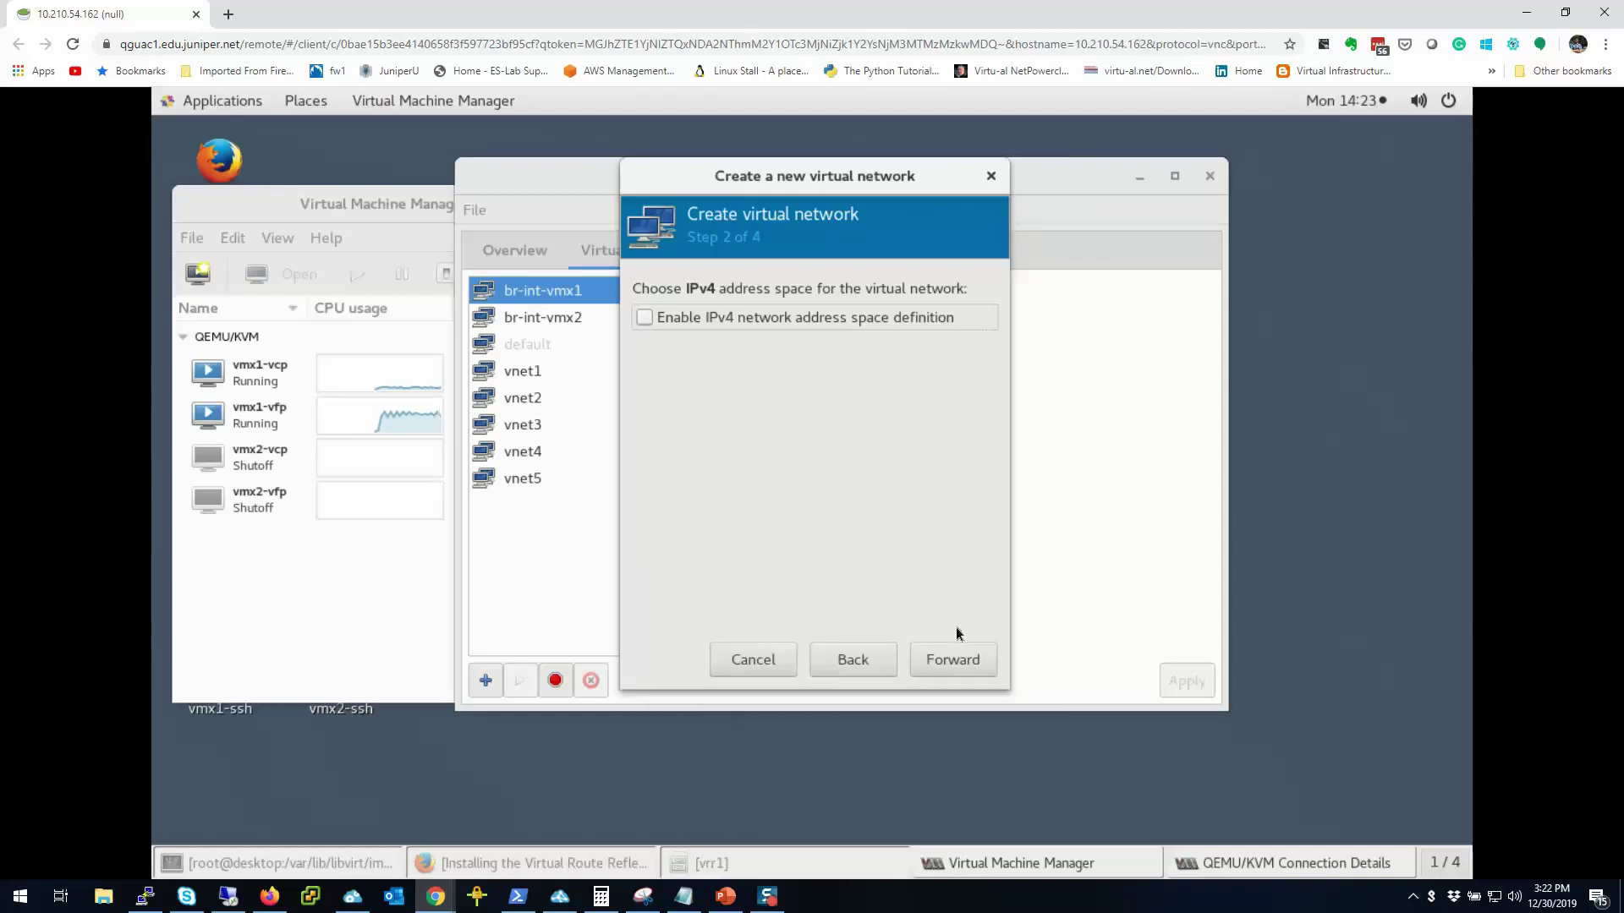
{"action": "left_click", "coordinate": [643, 318]}
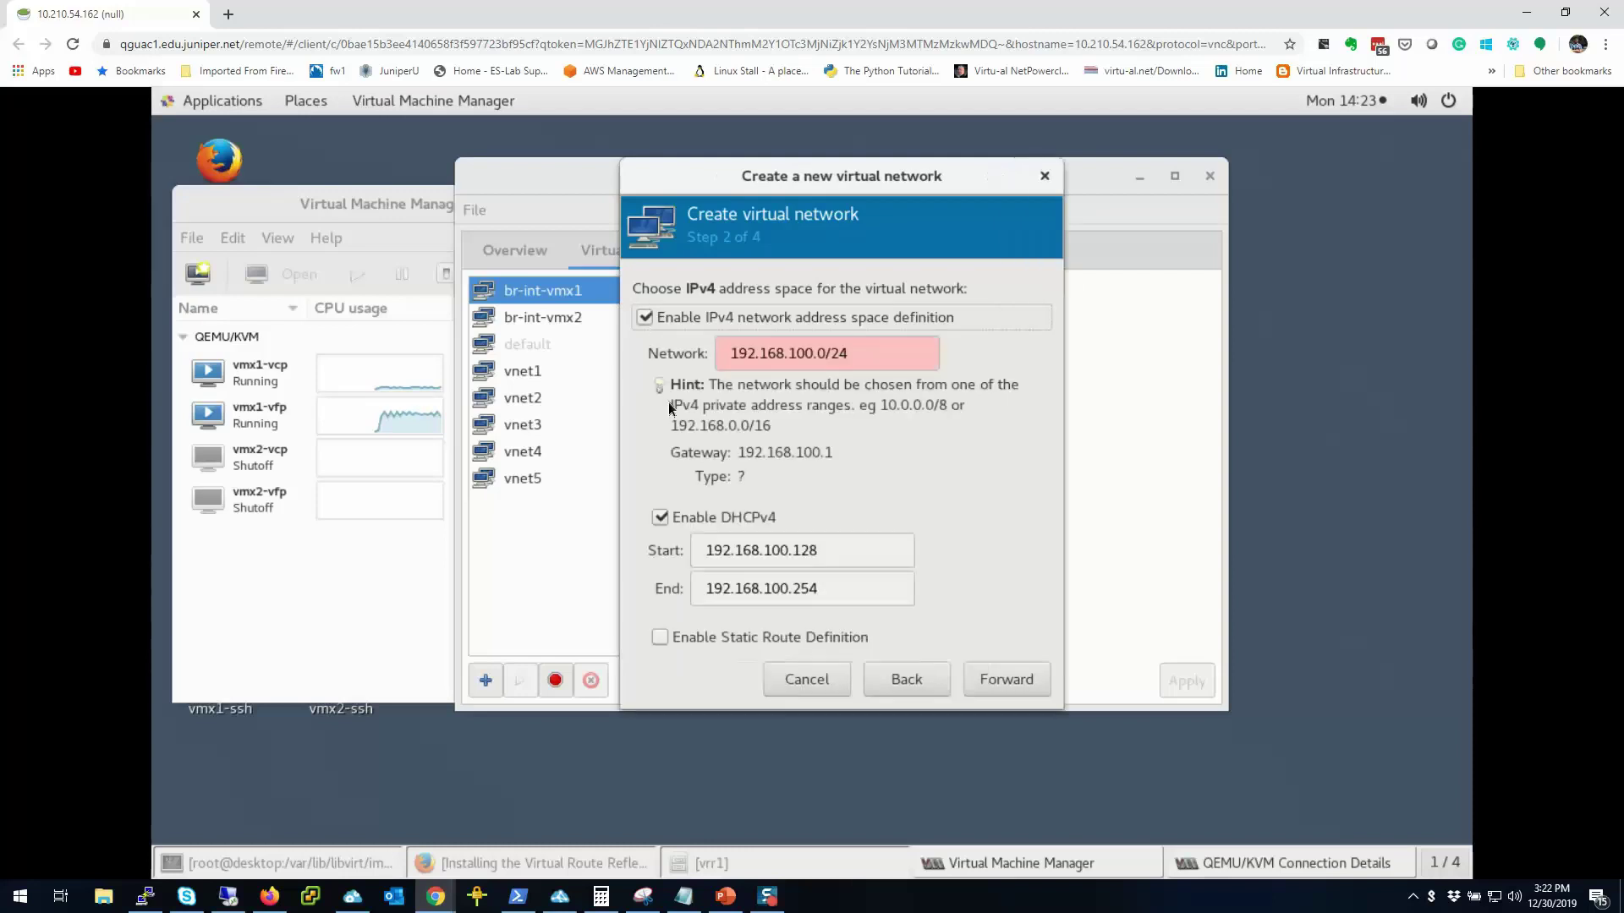
{"action": "left_click", "coordinate": [999, 693]}
{"action": "left_click", "coordinate": [999, 693]}
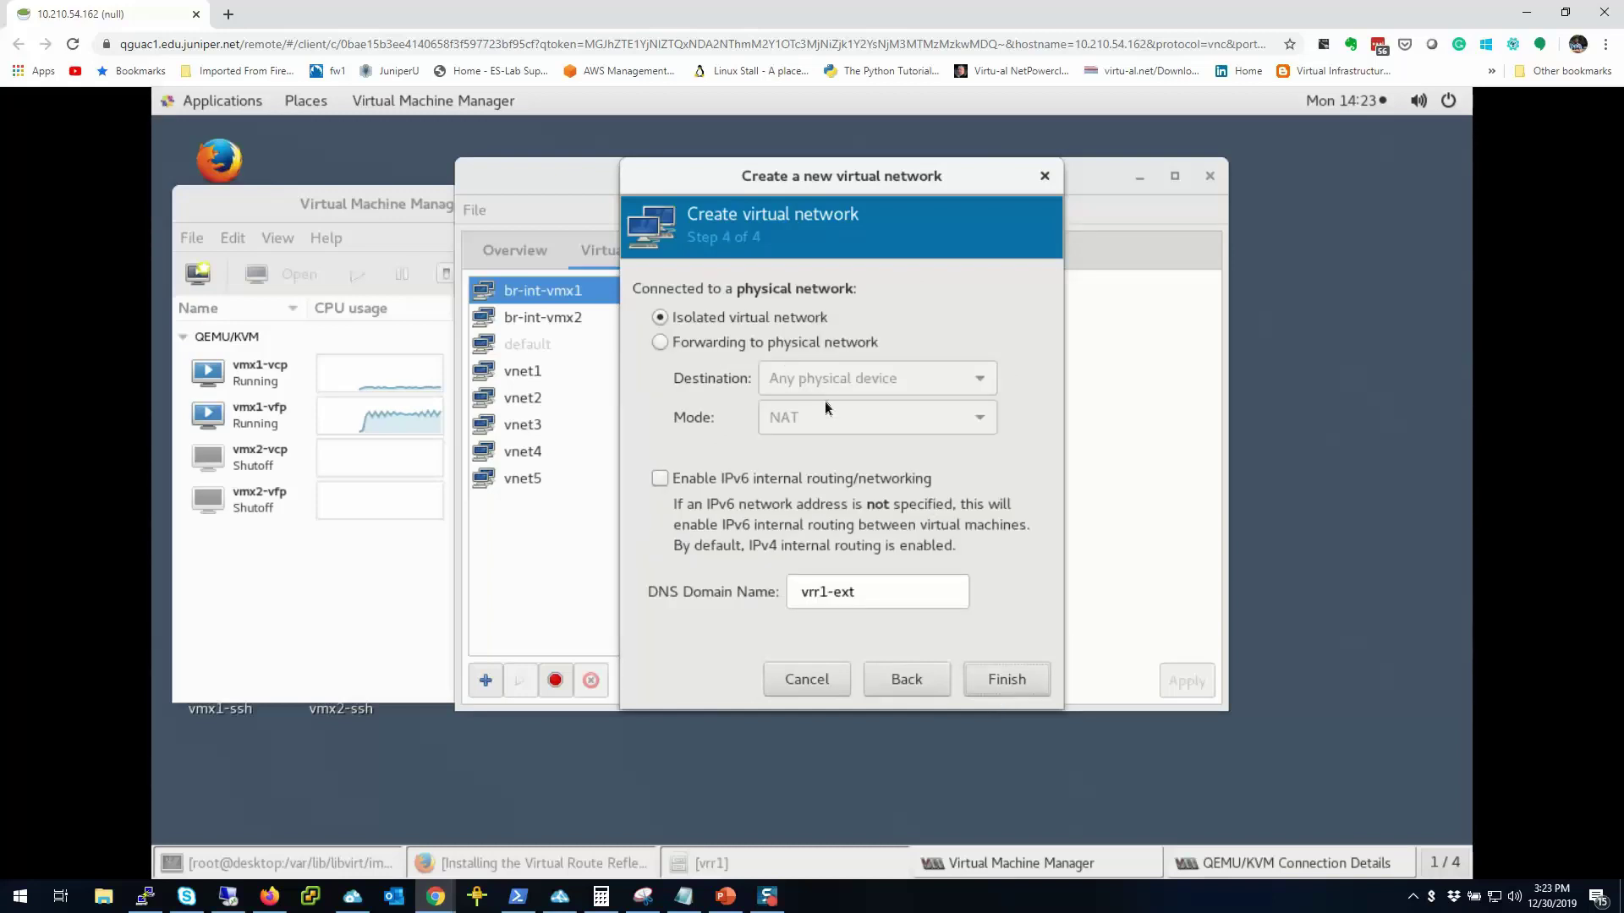
{"action": "left_click", "coordinate": [1002, 683]}
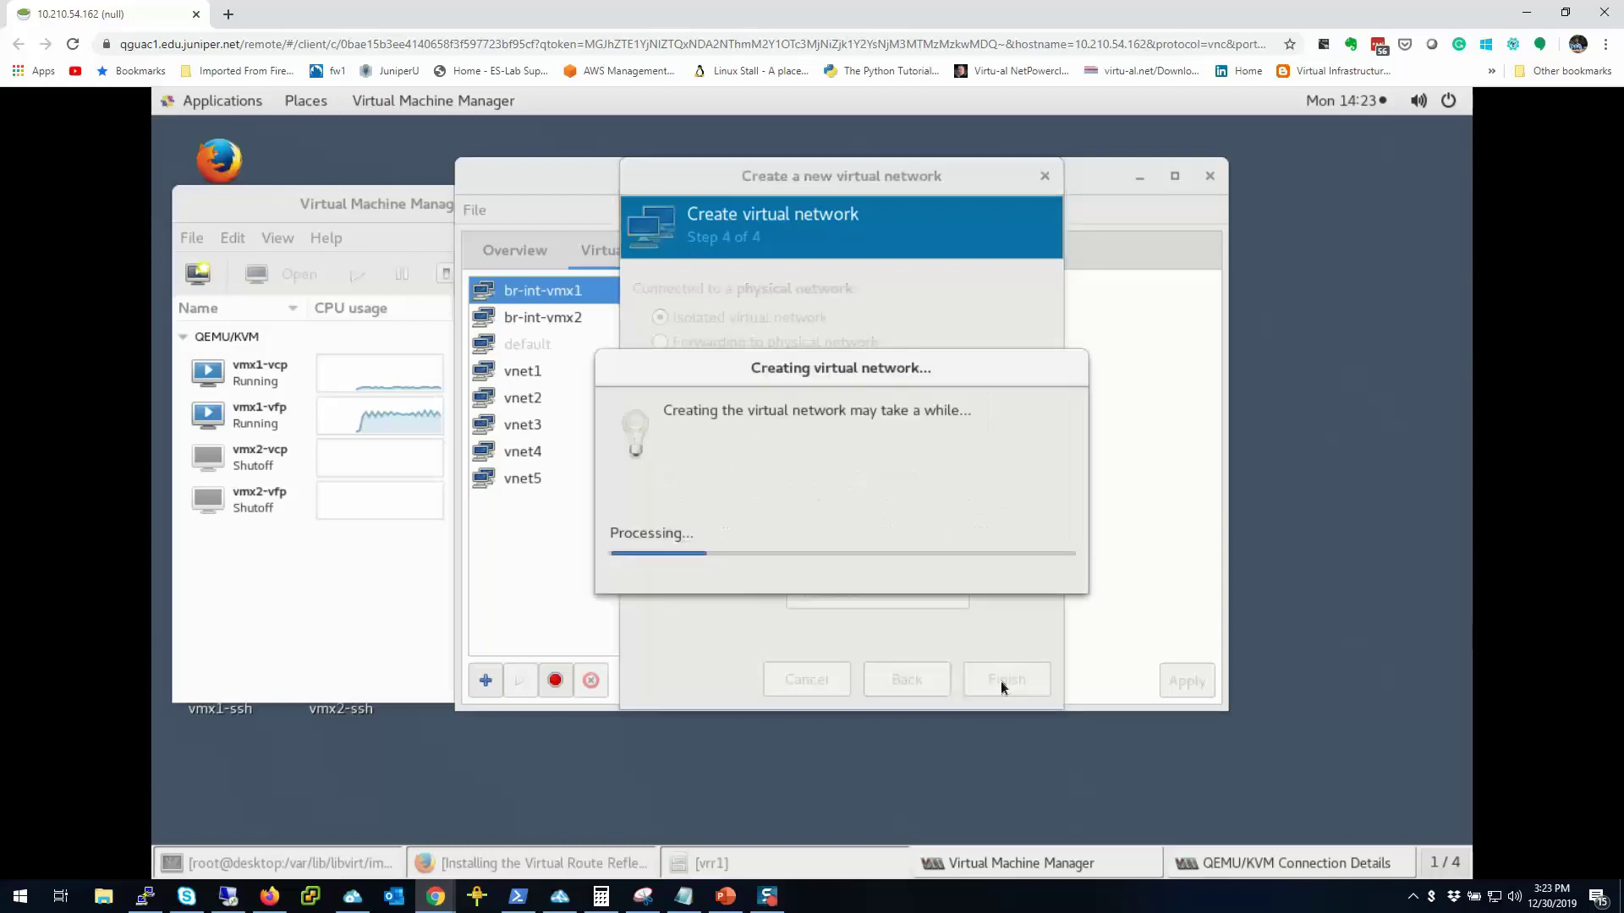
{"action": "left_click", "coordinate": [524, 508]}
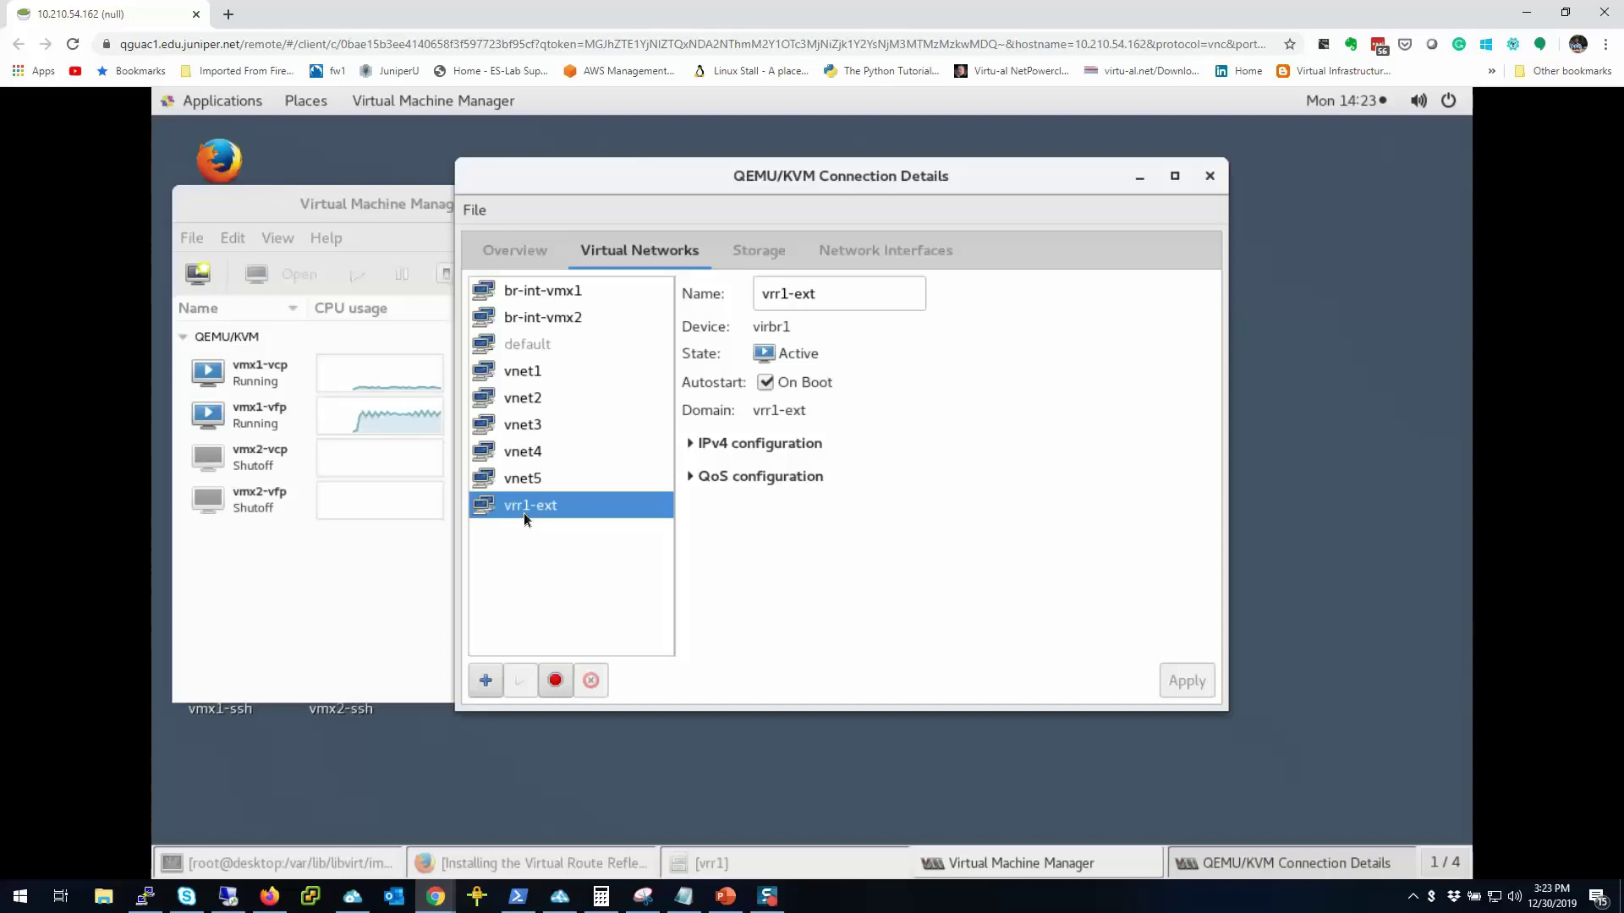
{"action": "left_click", "coordinate": [886, 250]}
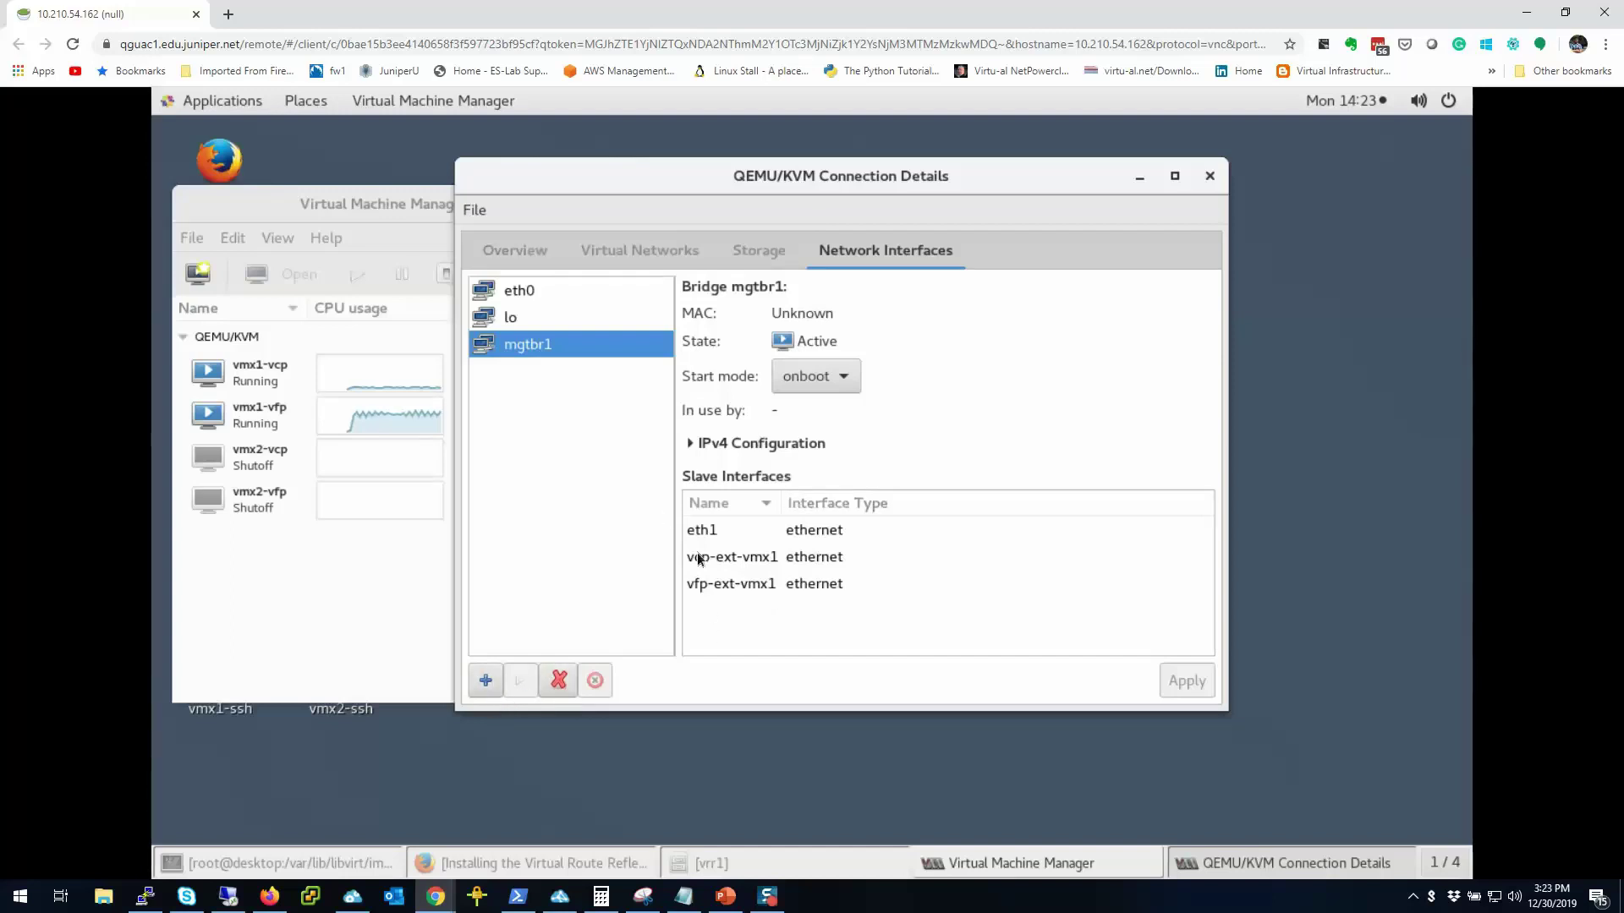
{"action": "left_click", "coordinate": [485, 681]}
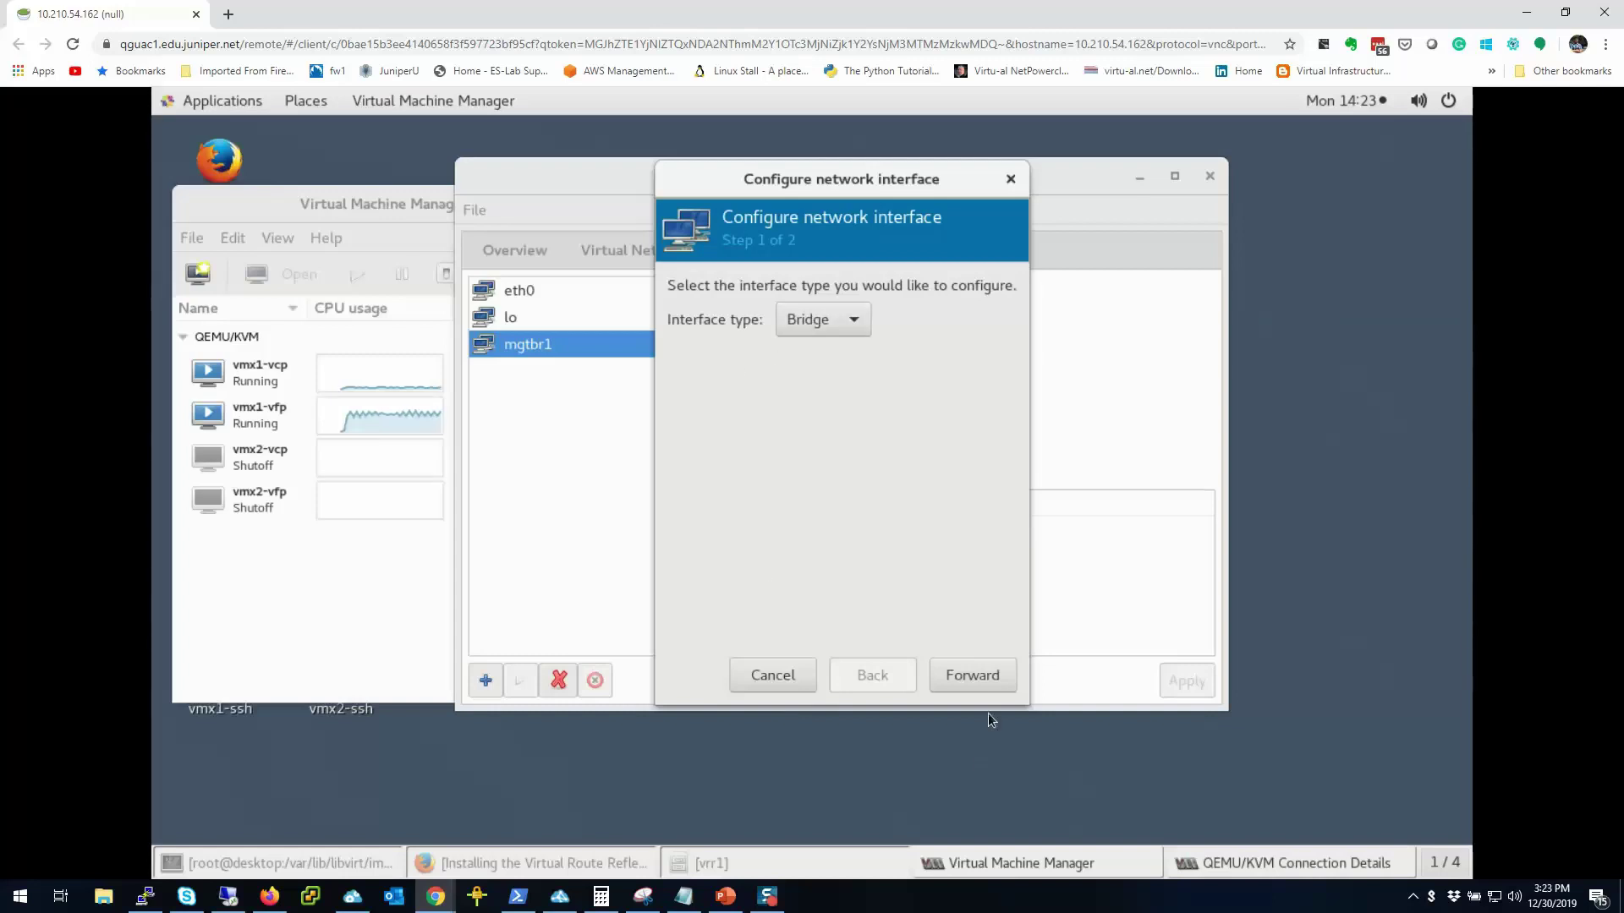
{"action": "left_click", "coordinate": [972, 676]}
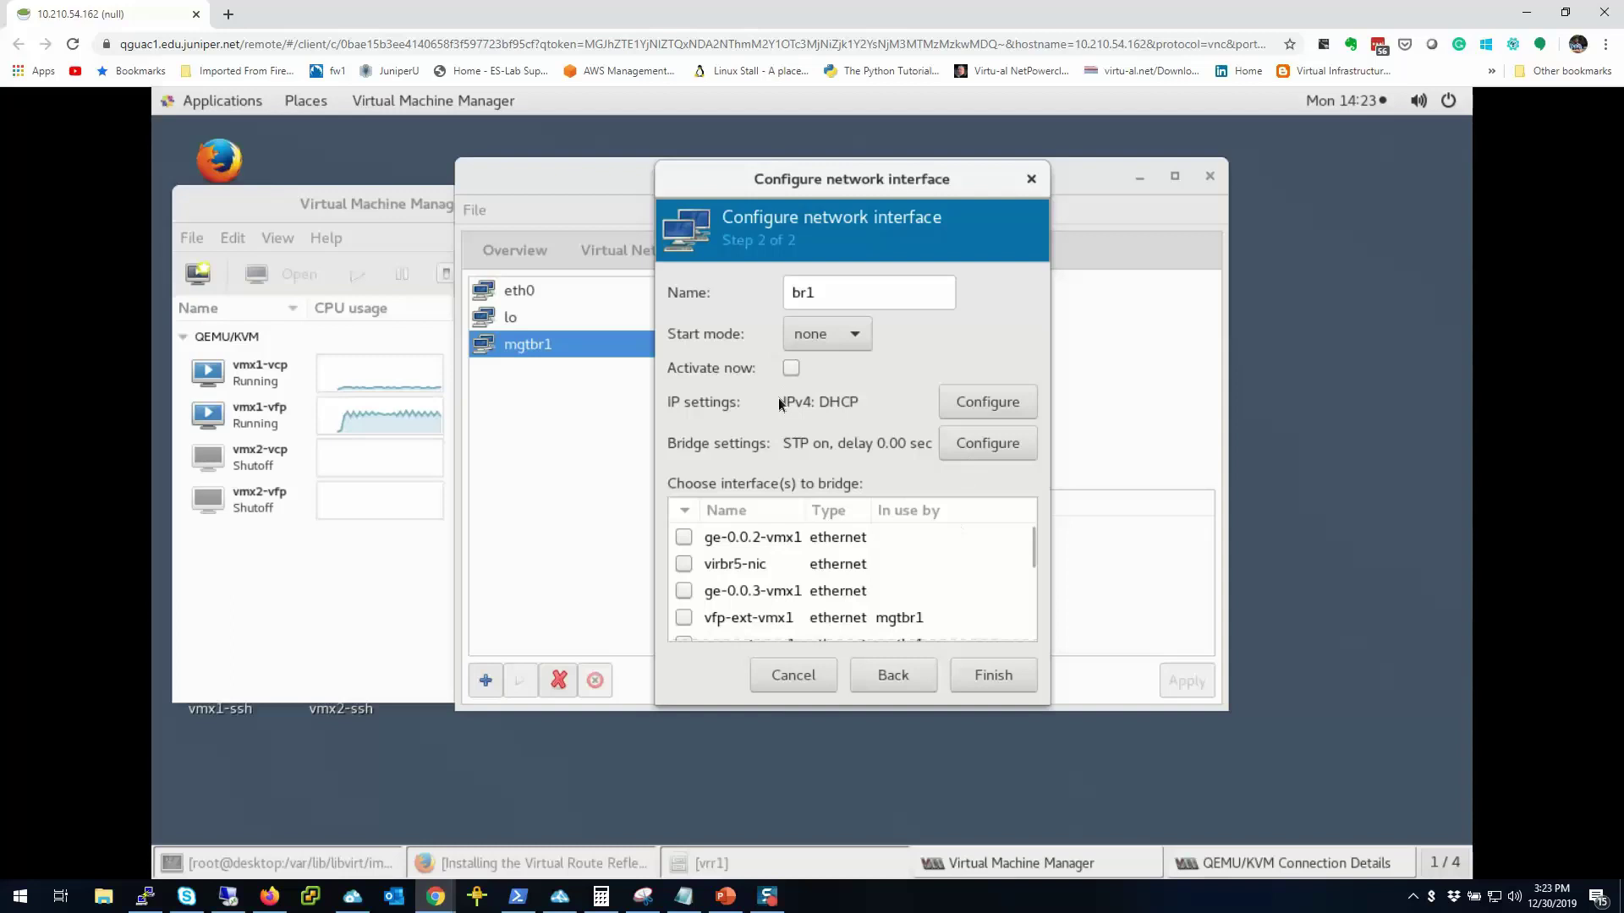
{"action": "scroll", "coordinate": [905, 613], "scroll_direction": "down", "scroll_amount": 3}
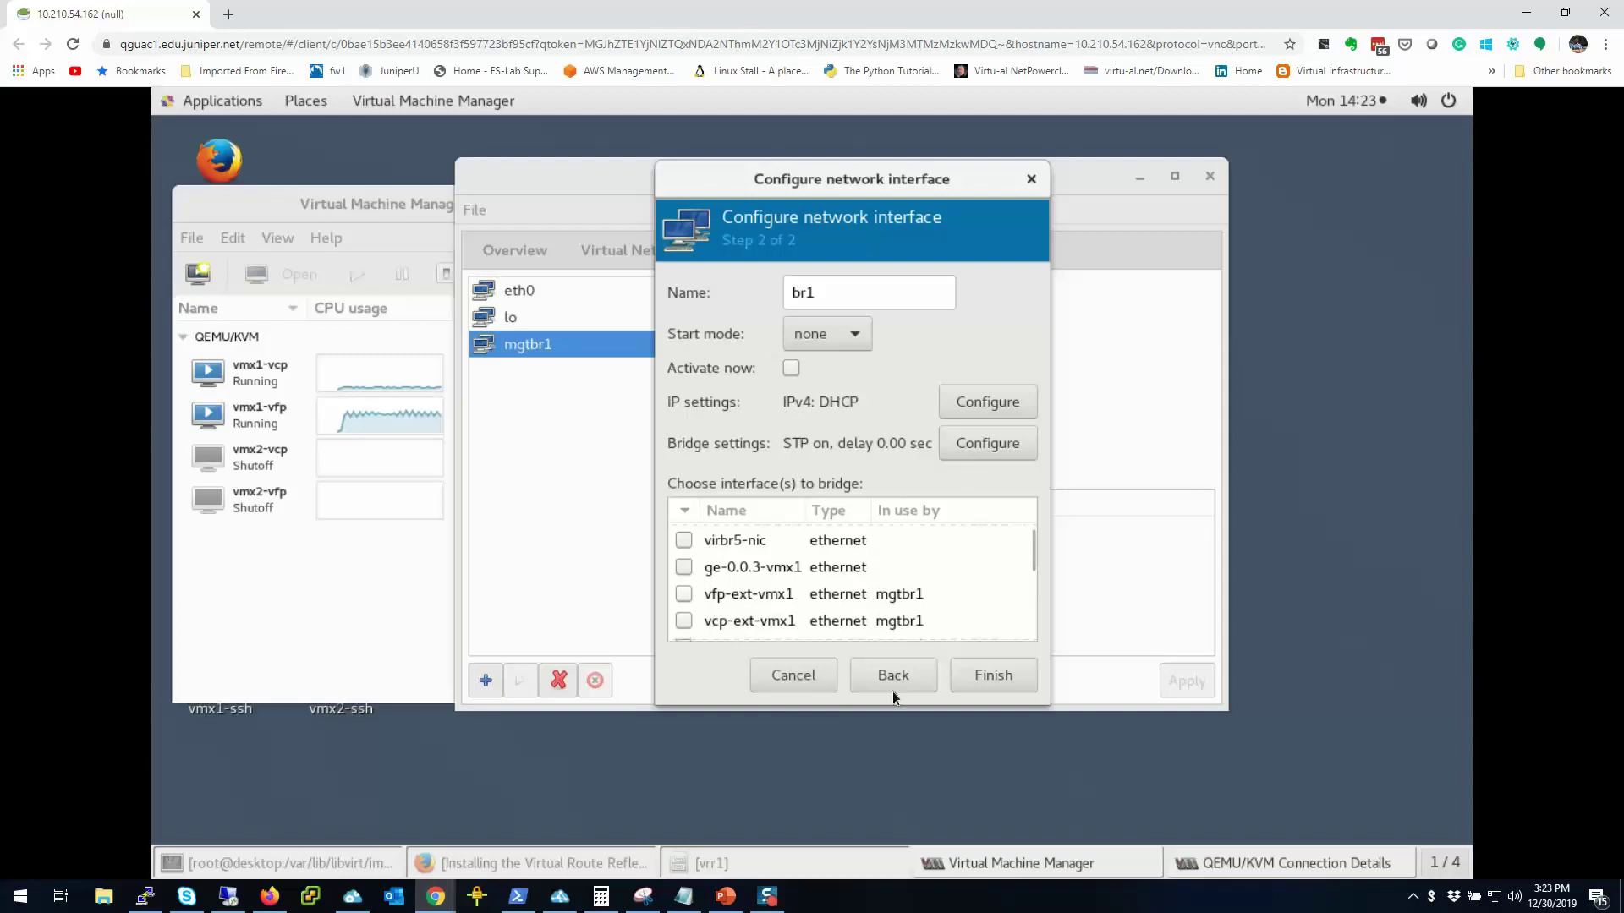
{"action": "left_click", "coordinate": [795, 681]}
{"action": "left_click", "coordinate": [667, 260]}
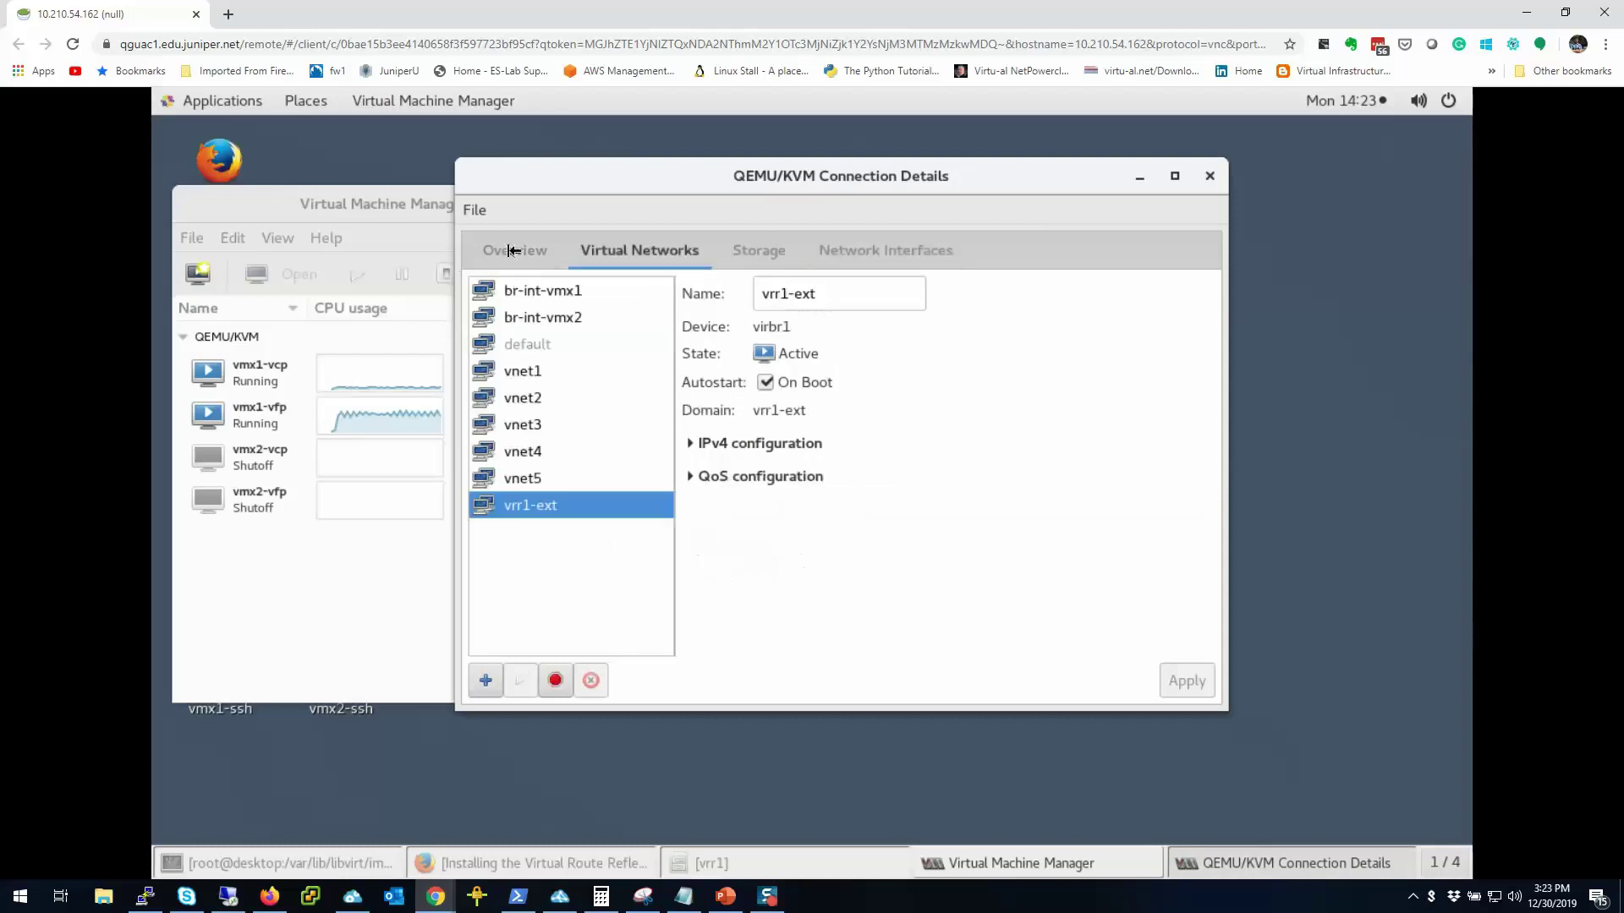
Step: Begin a new VM using the Import existing disk image option
{"action": "left_click", "coordinate": [1210, 178]}
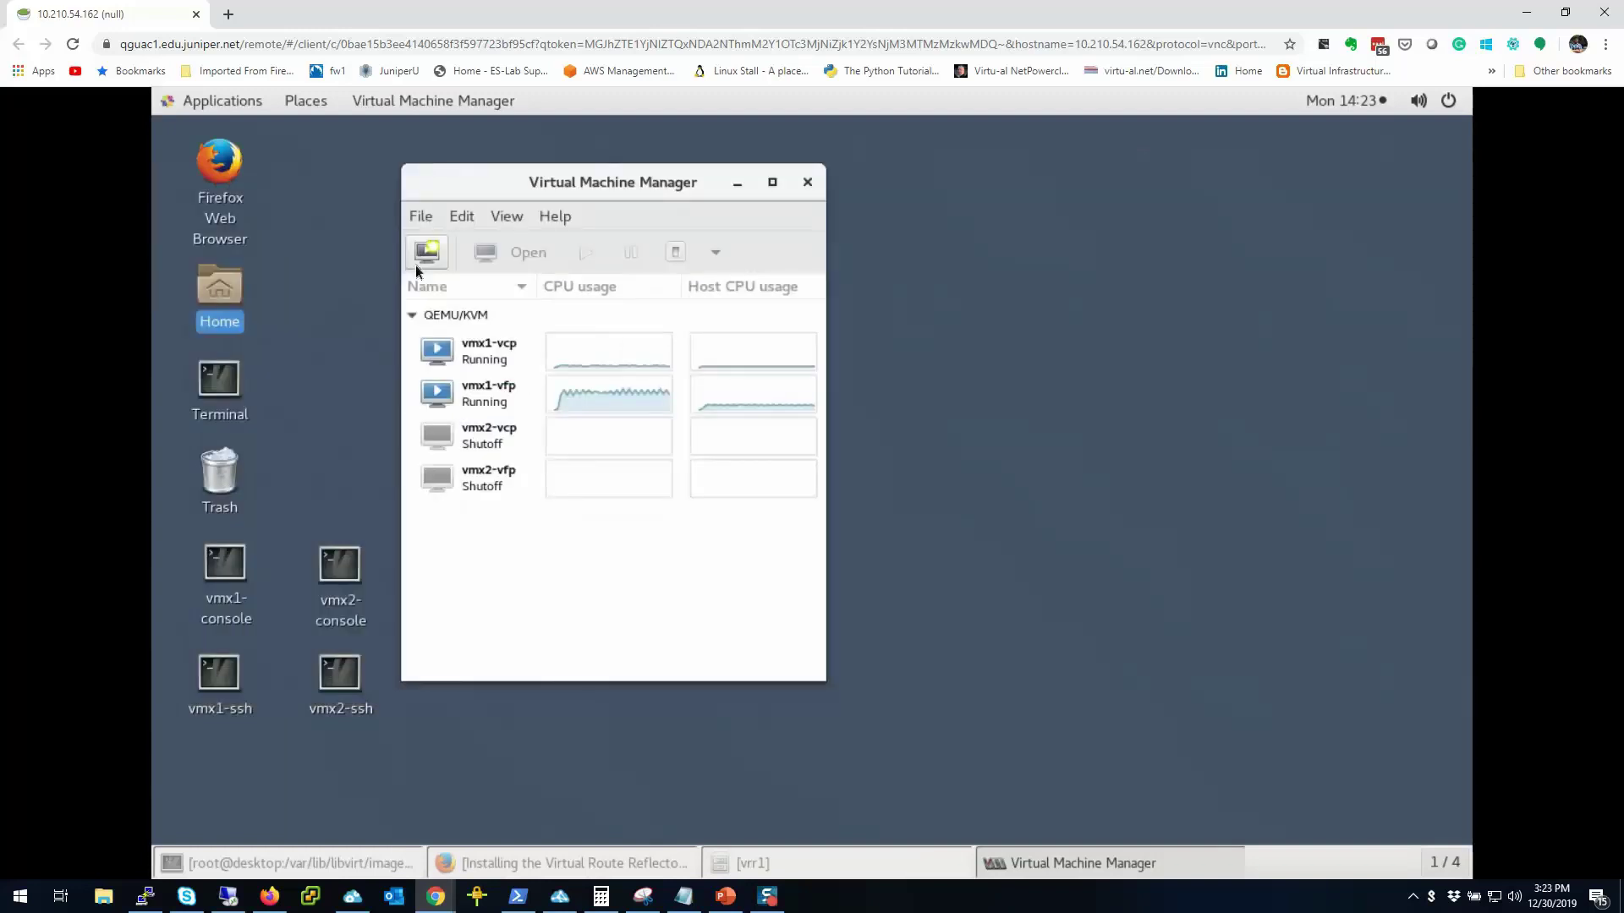
{"action": "left_click", "coordinate": [425, 252]}
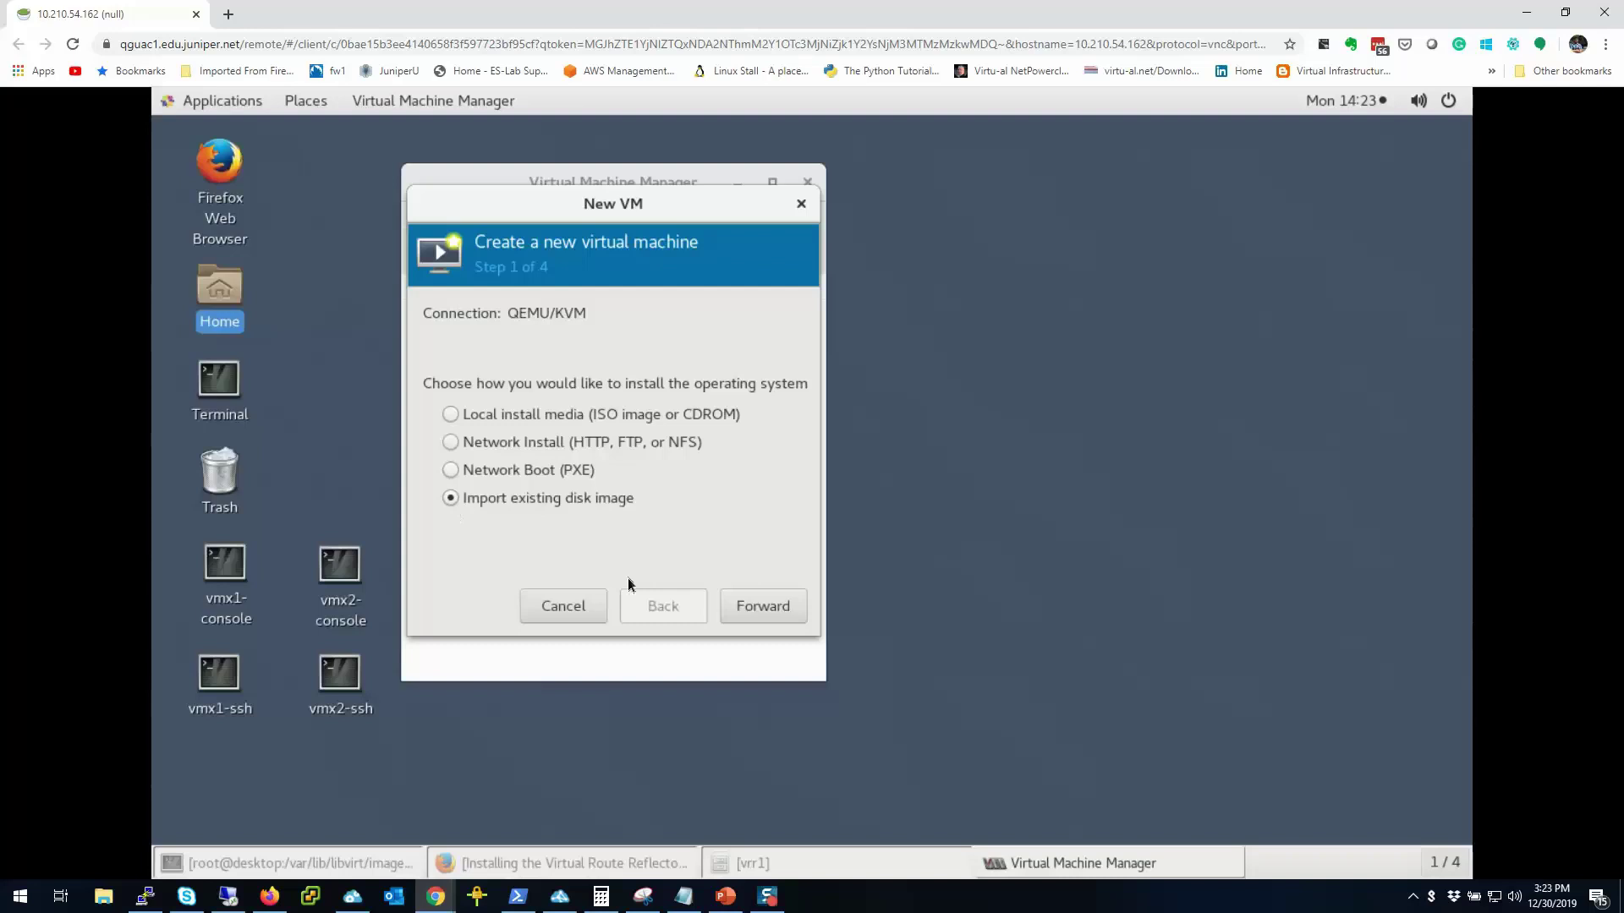
{"action": "left_click", "coordinate": [753, 612]}
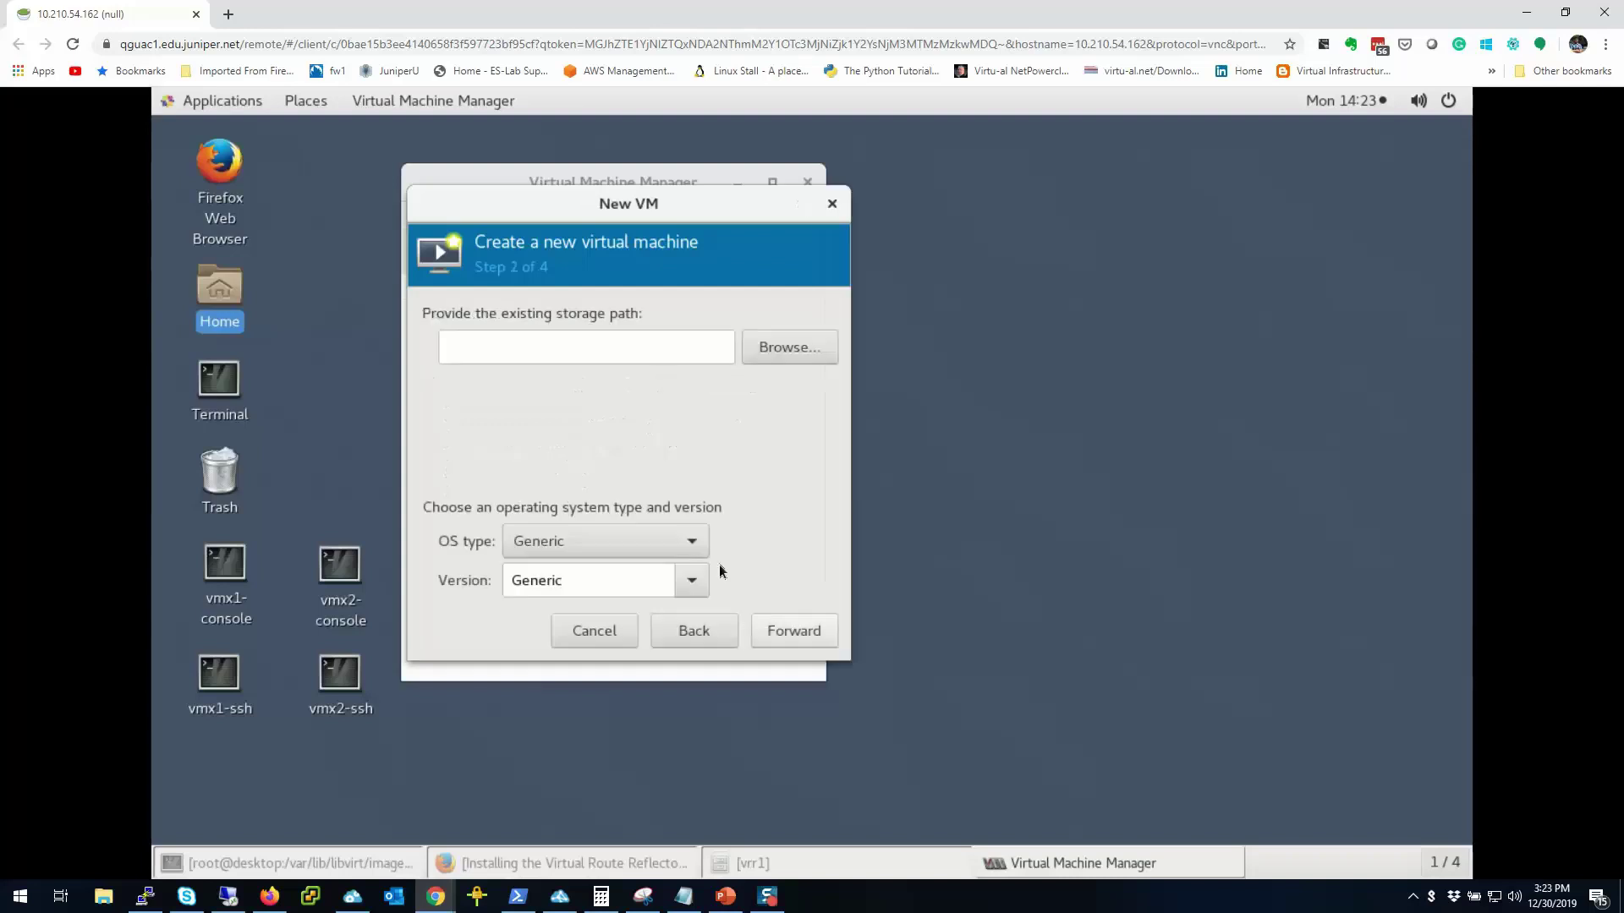
Step: Choose /home/lab/vrr1/vrr1-junos.img from the vrr1 pool and keep OS type Generic
{"action": "left_click", "coordinate": [789, 352]}
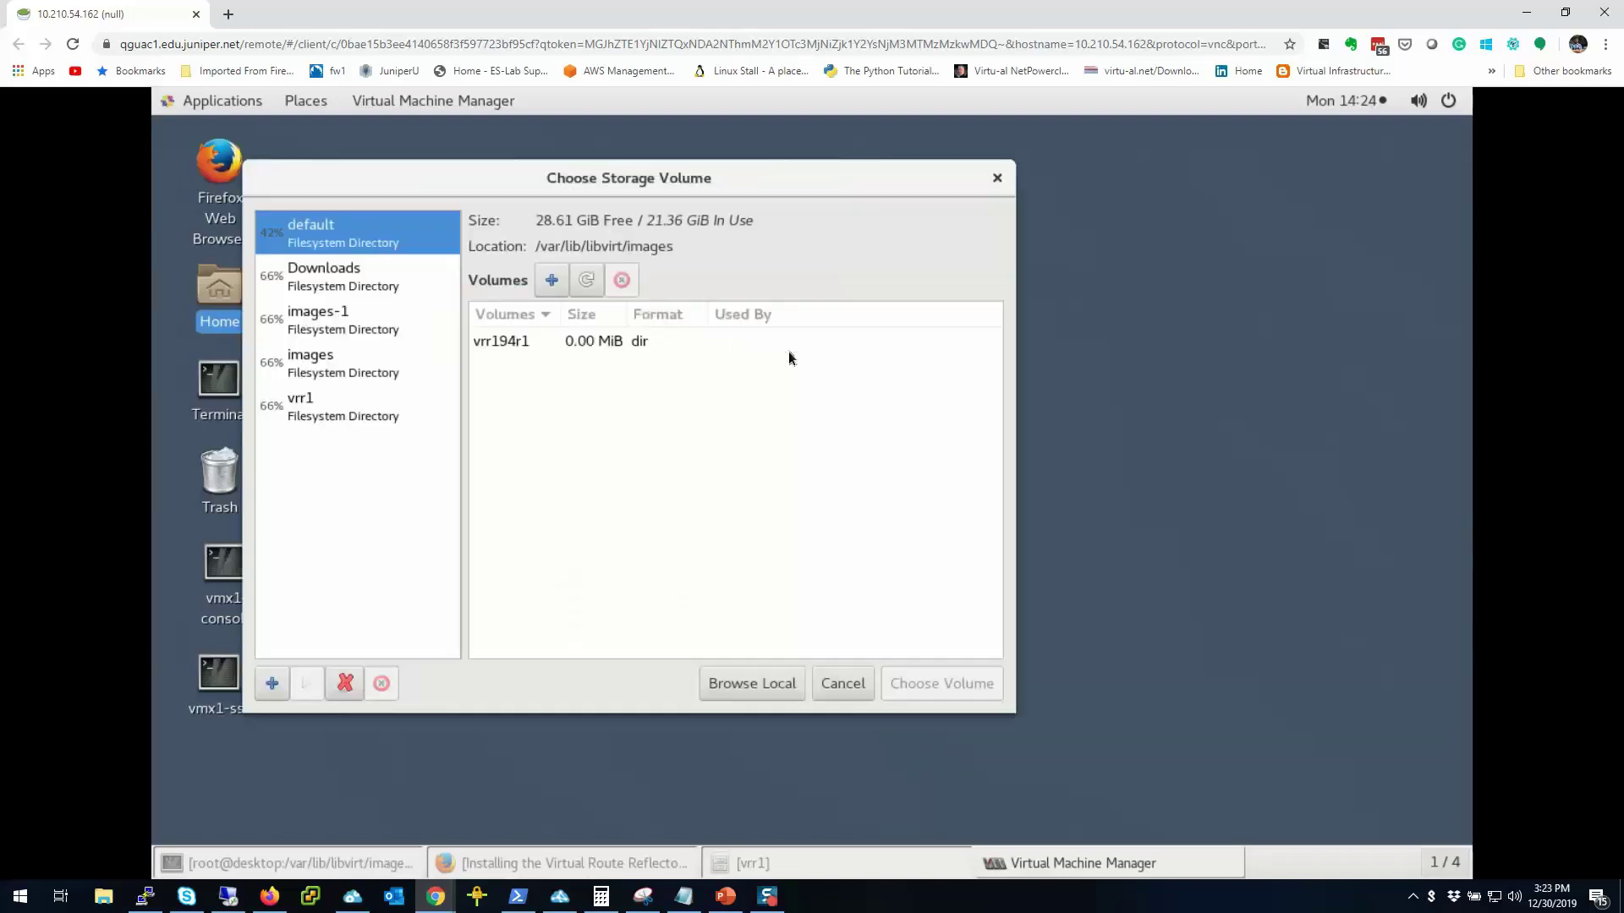
{"action": "left_click", "coordinate": [328, 421]}
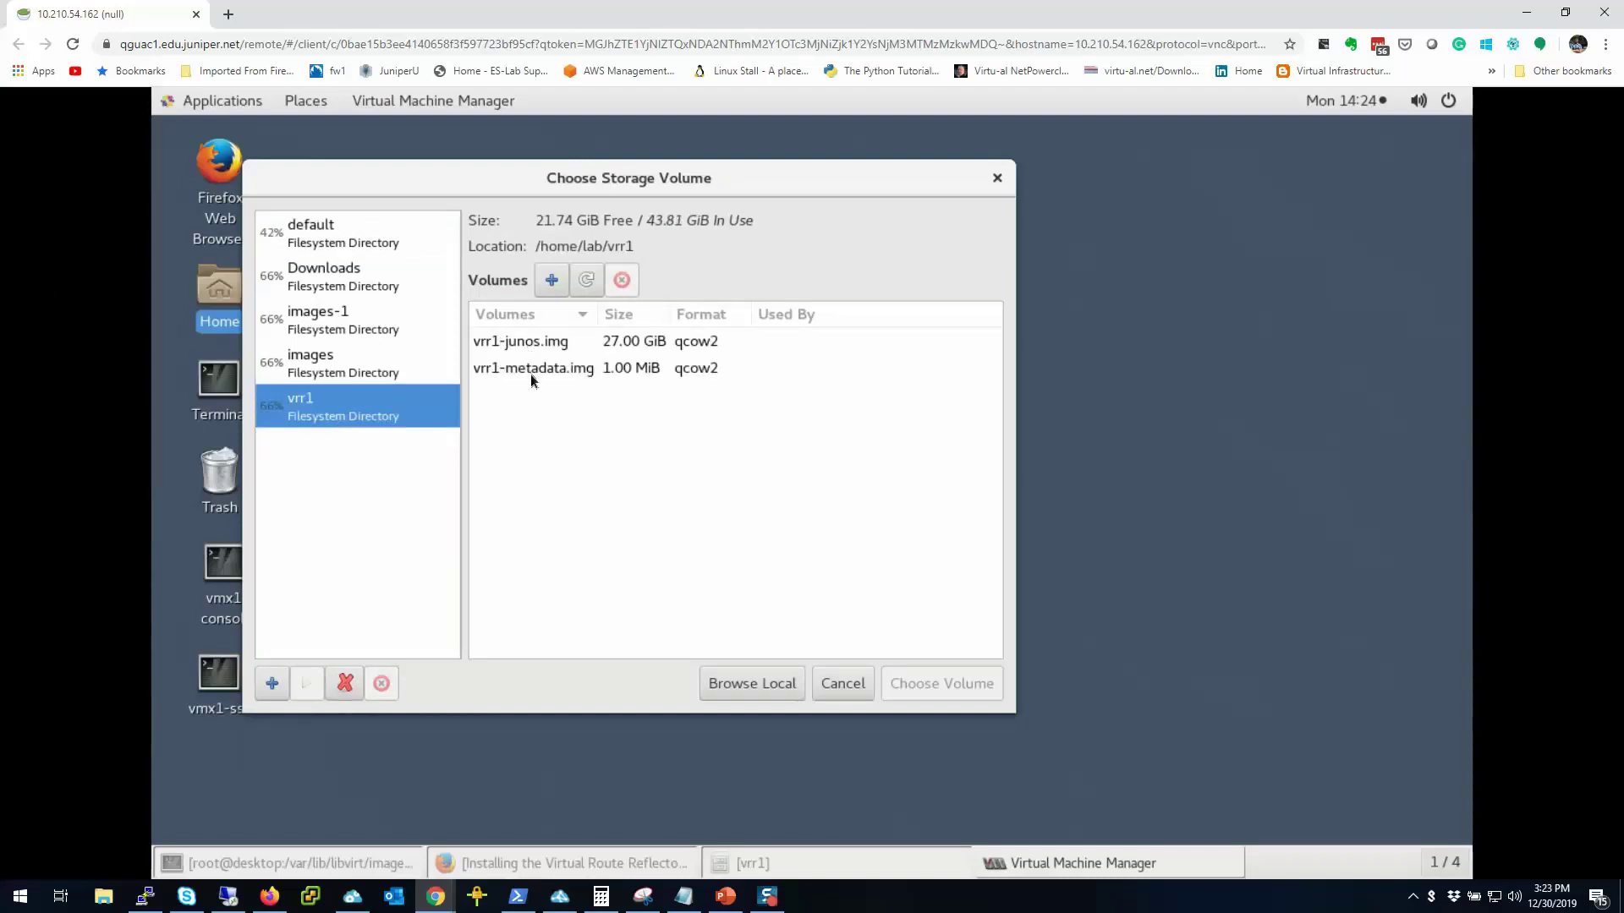
{"action": "left_click", "coordinate": [519, 343]}
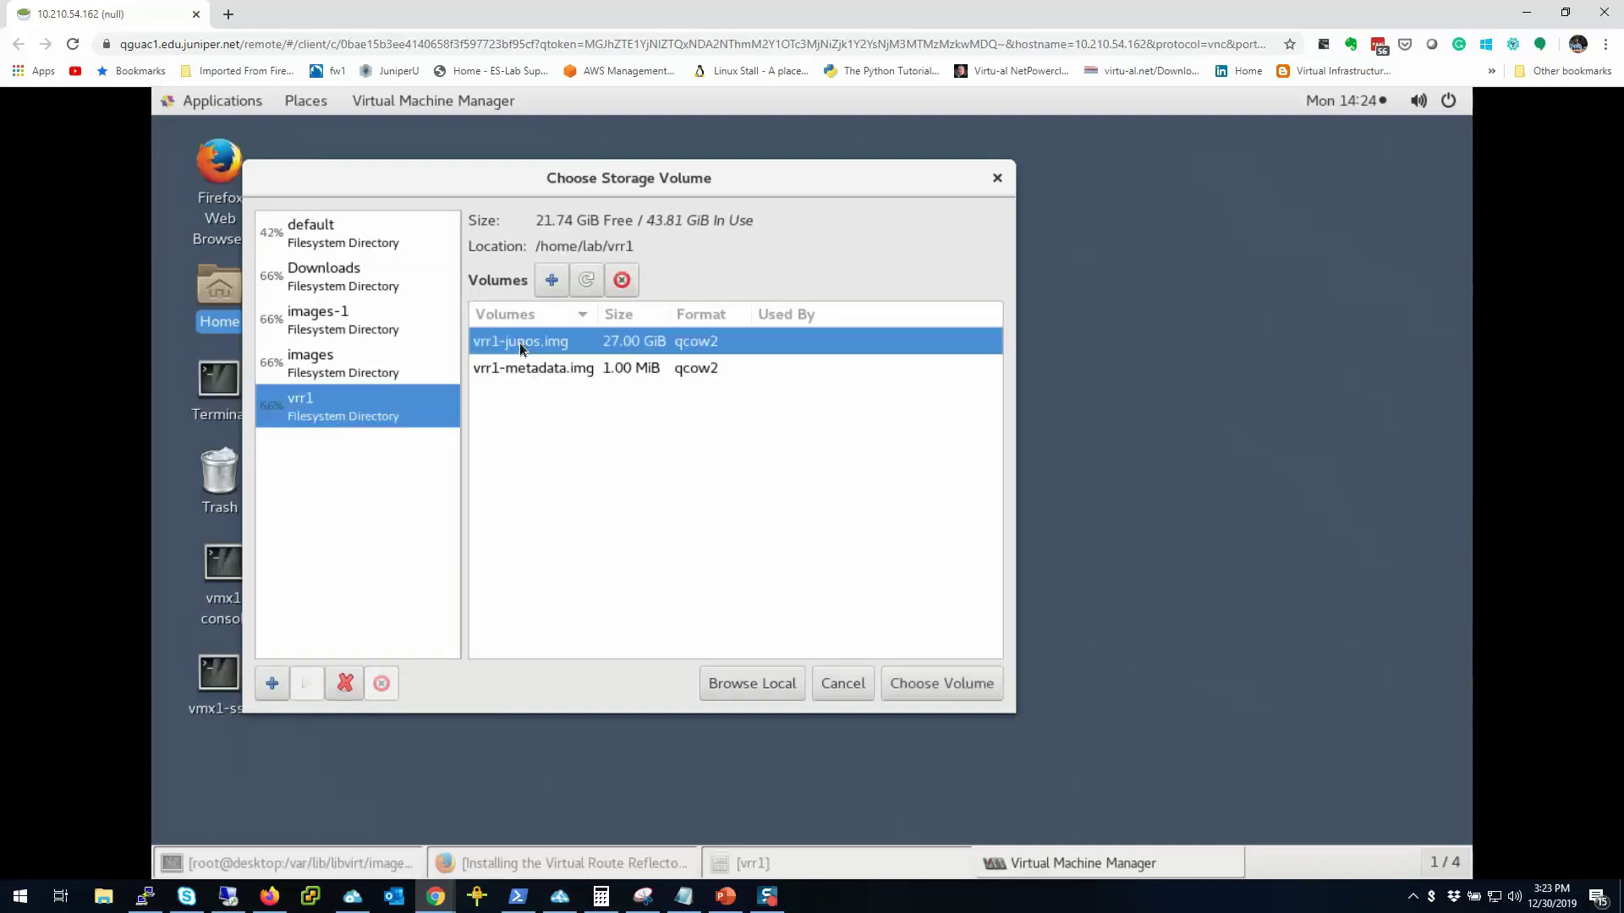
{"action": "left_click", "coordinate": [929, 691]}
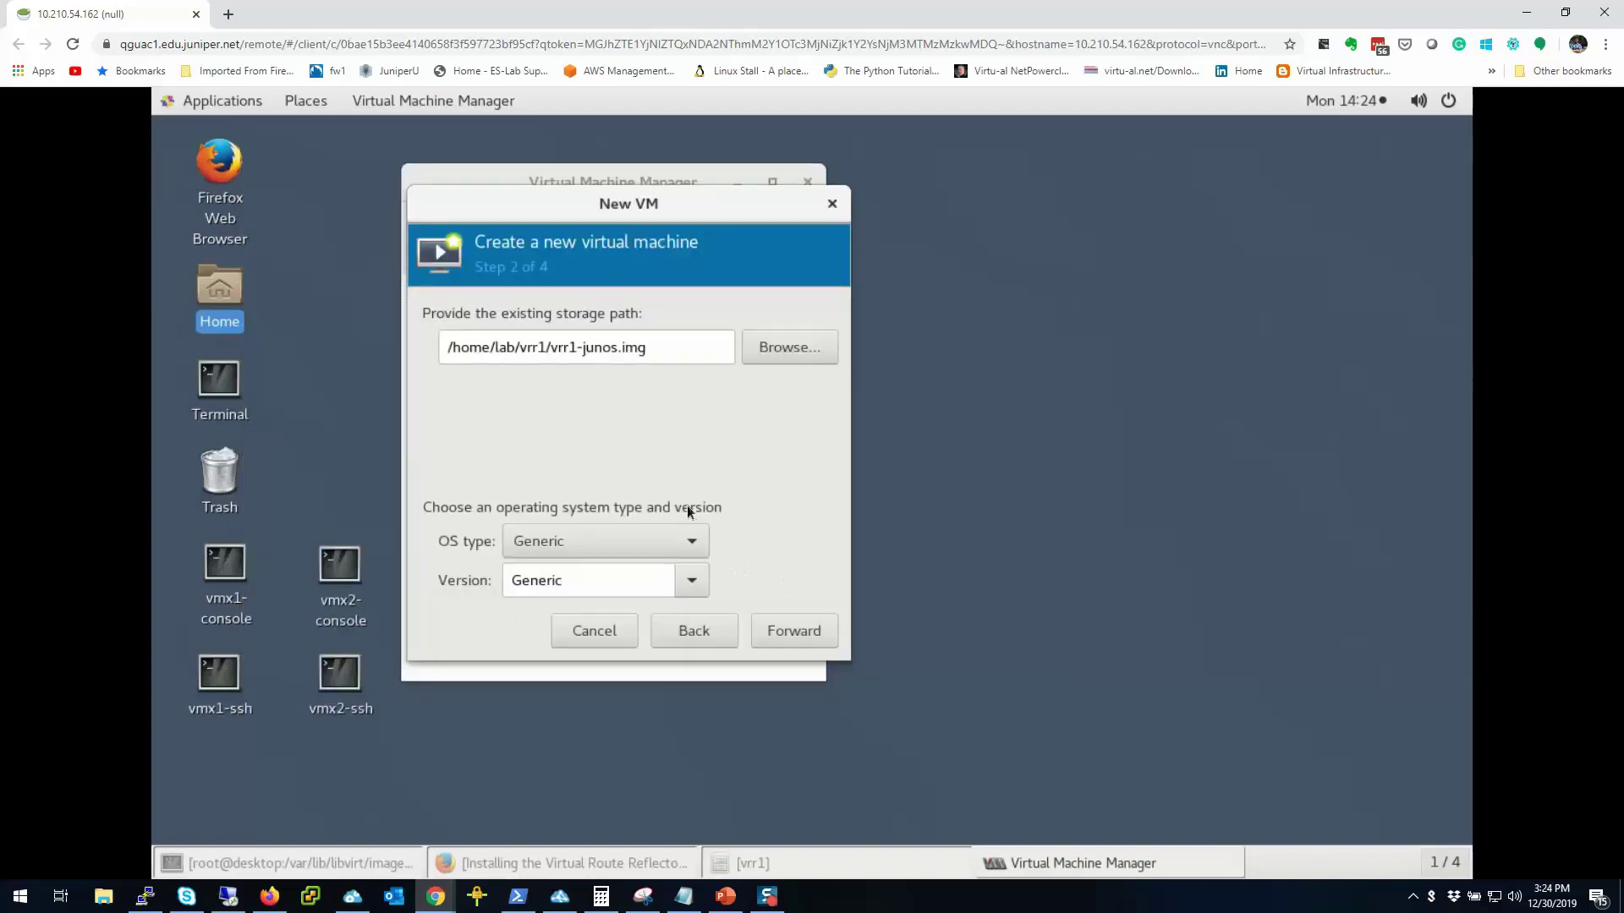
{"action": "left_click", "coordinate": [669, 538]}
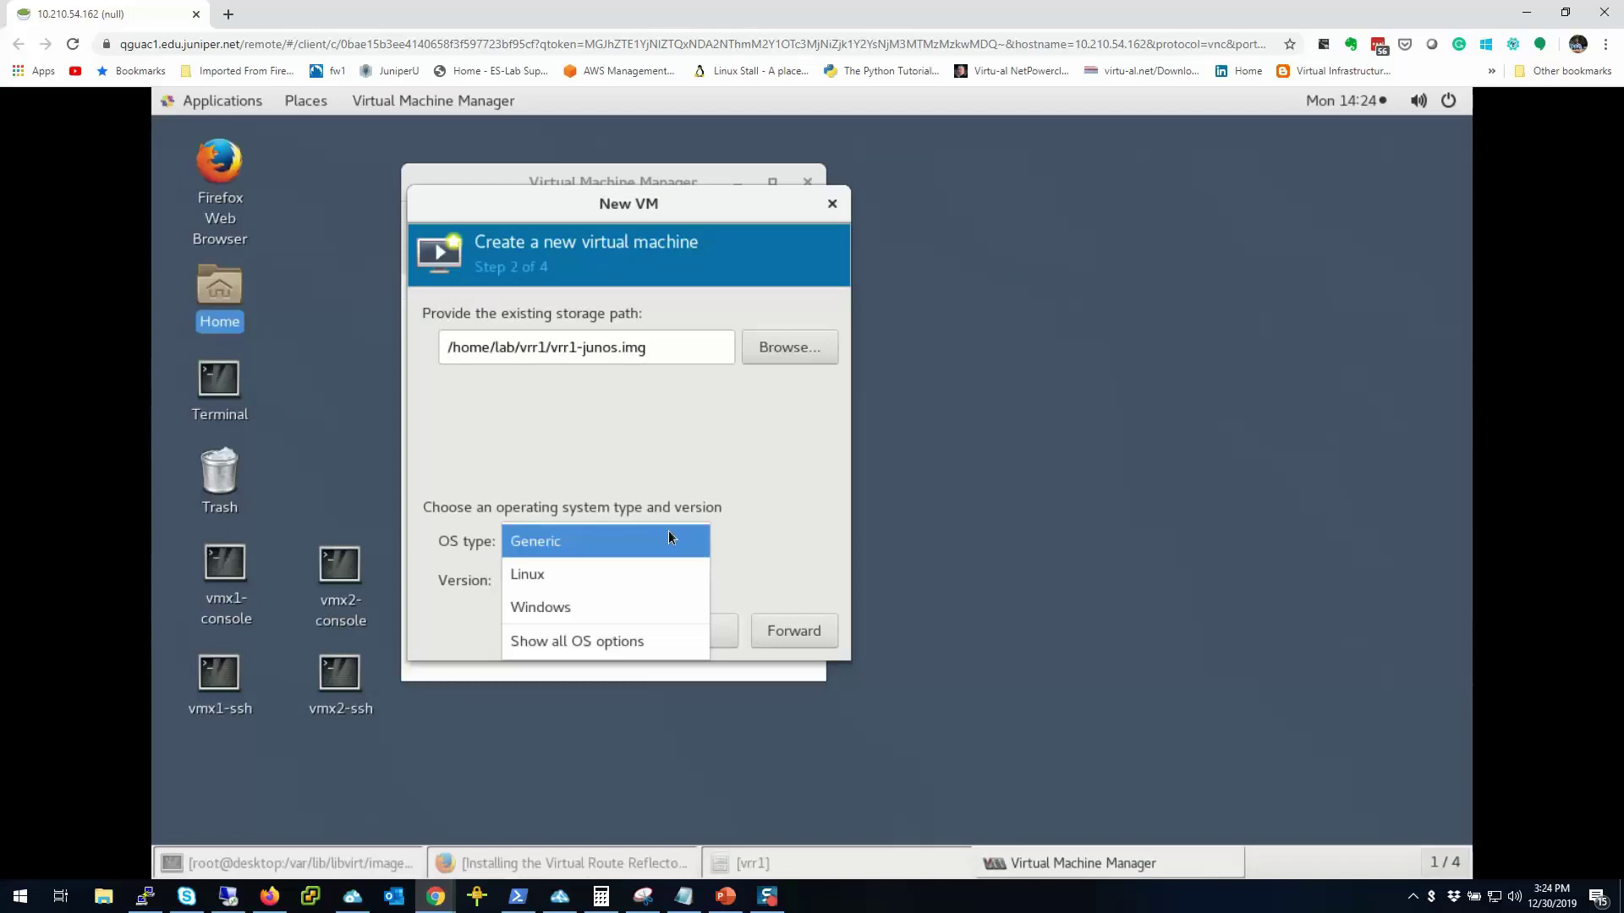
{"action": "left_click", "coordinate": [525, 482]}
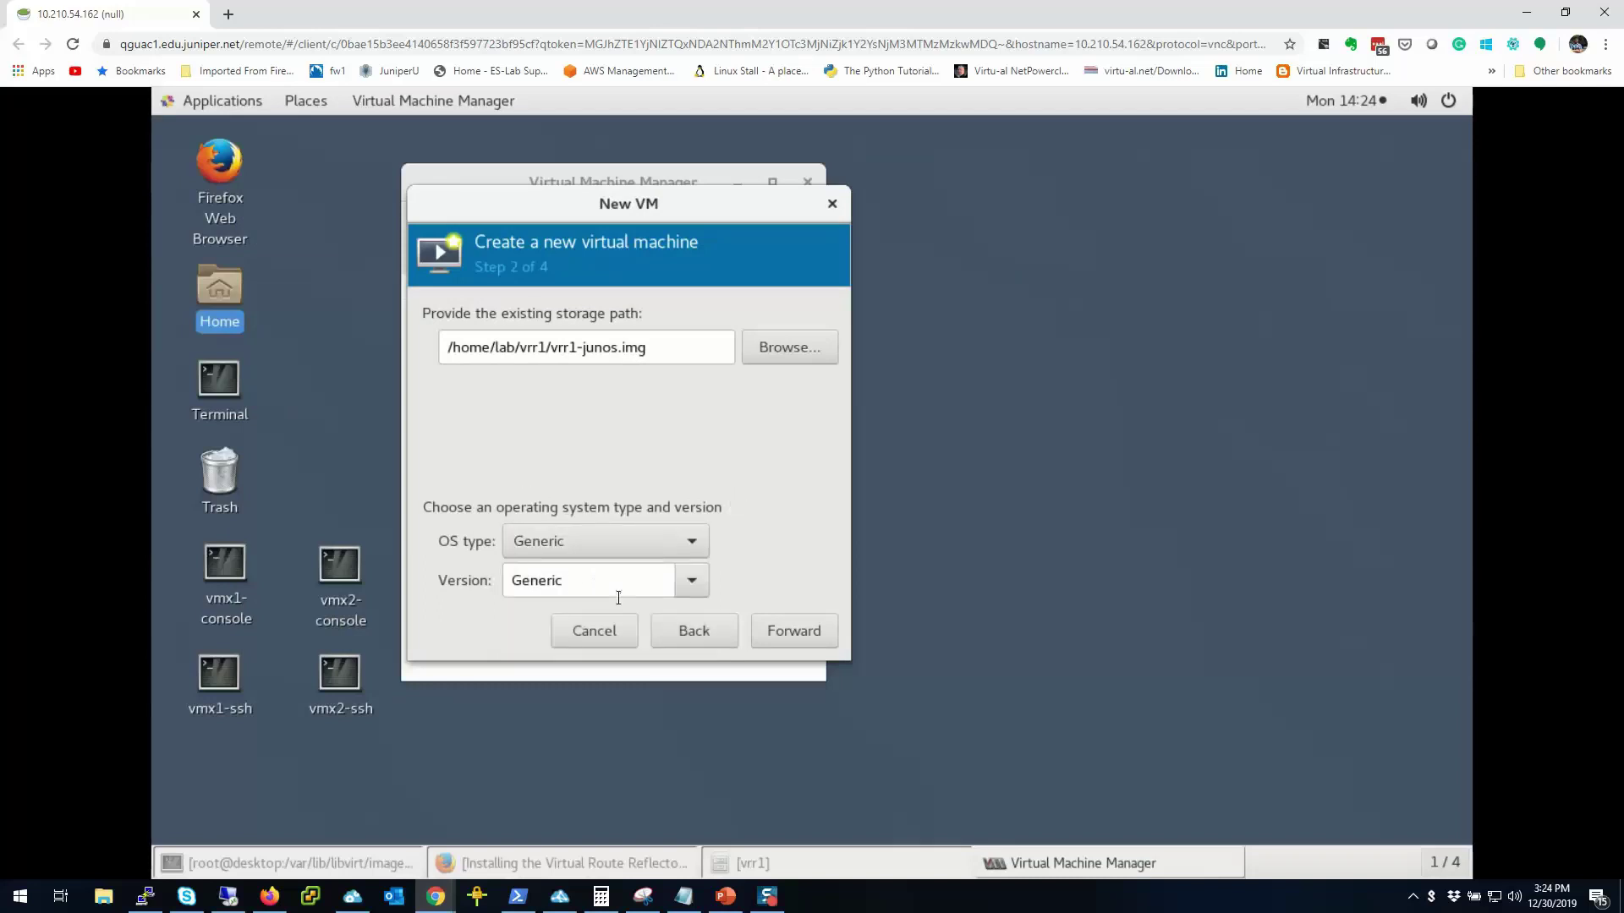
Step: Set the VM's memory to 8096 MiB
{"action": "left_click", "coordinate": [798, 638]}
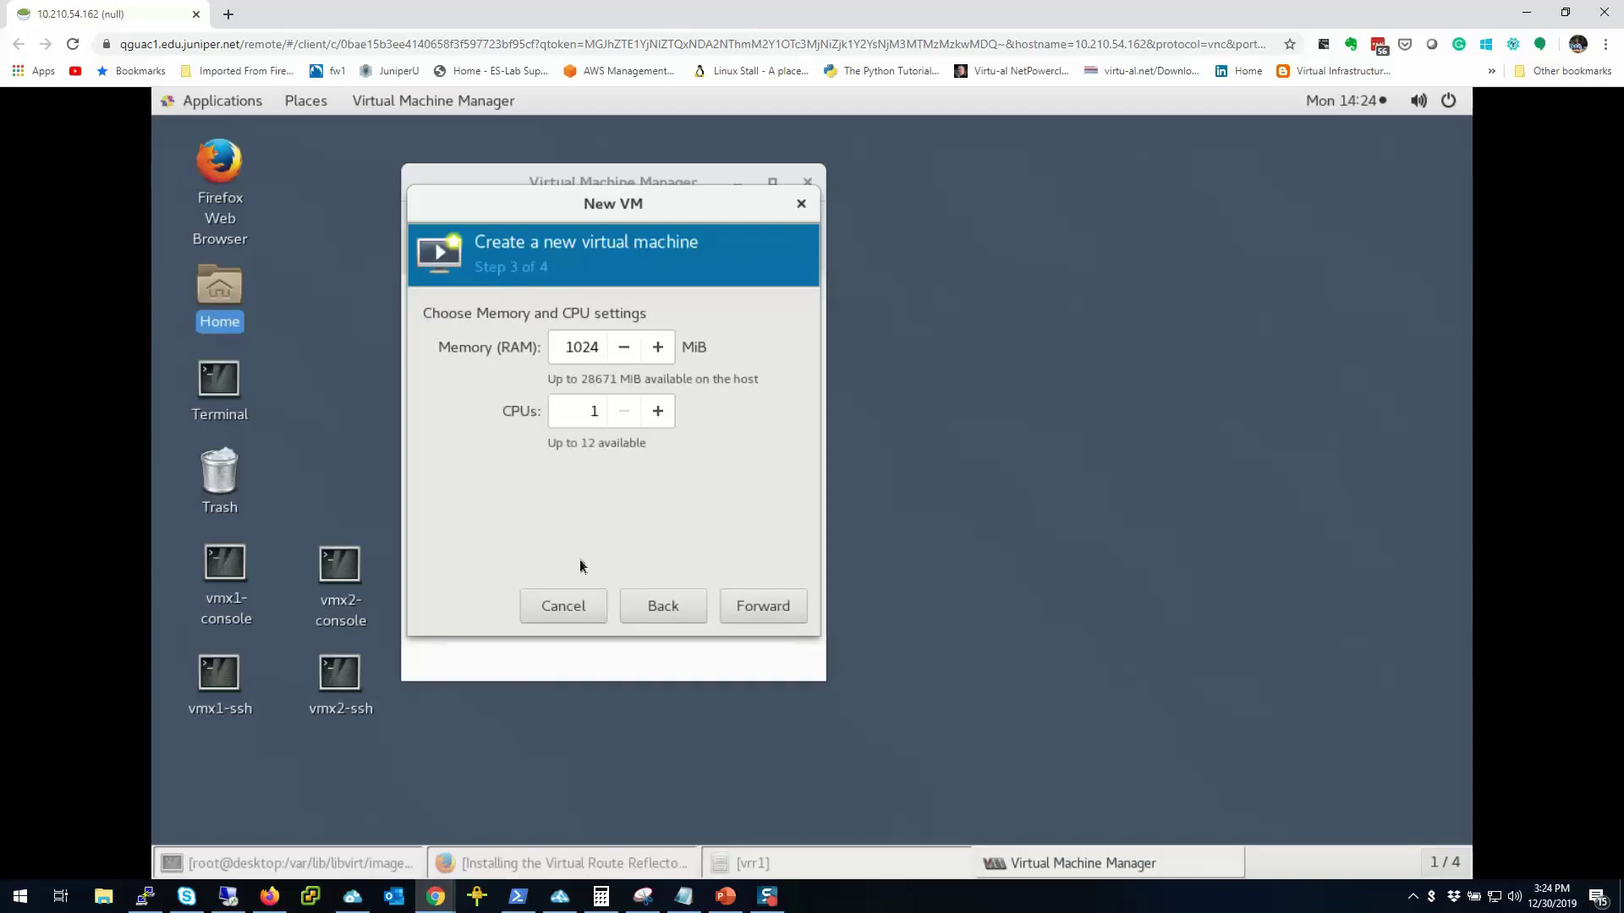
{"action": "left_click_drag", "start_coordinate": [560, 346], "coordinate": [628, 348]}
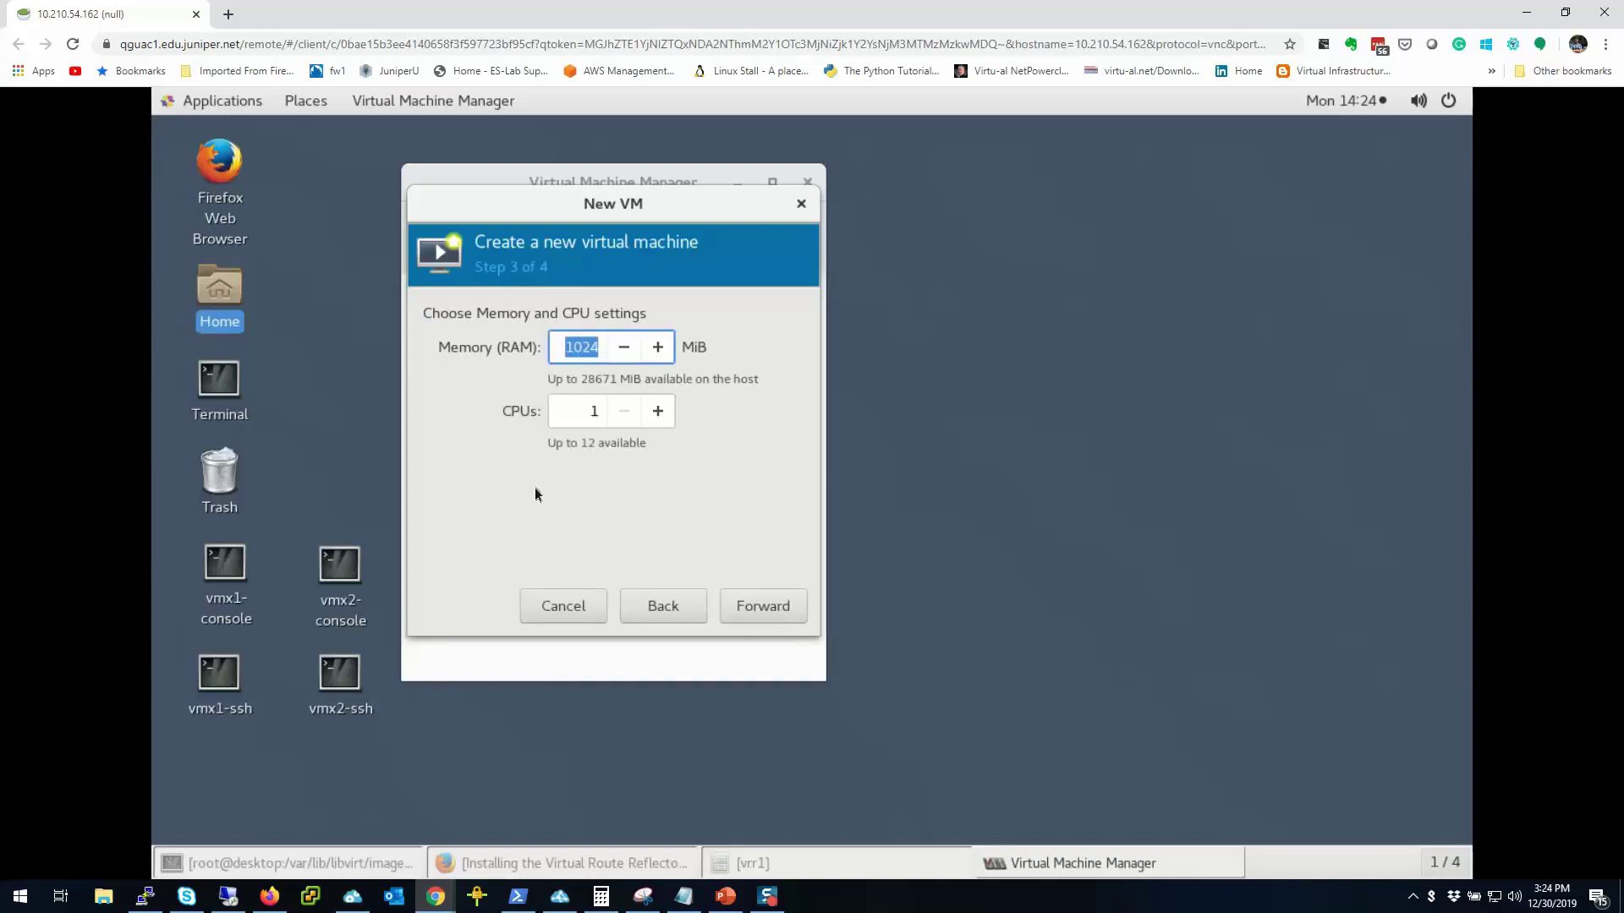
{"action": "type", "text": "8096"}
{"action": "key", "text": "Tab"}
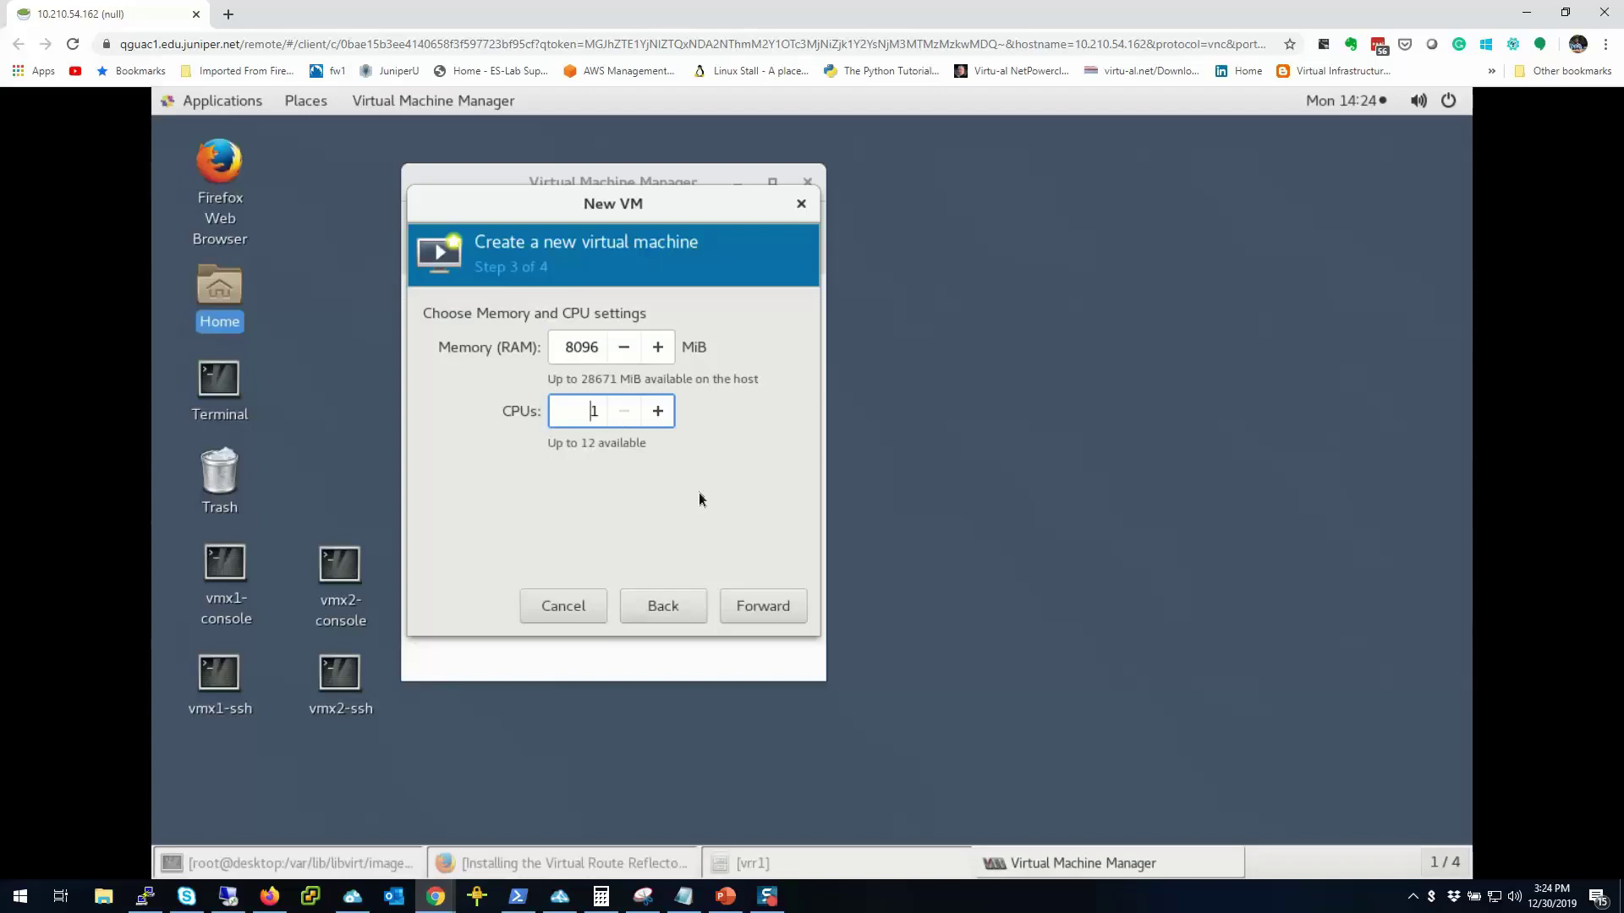
Step: Name the VM vrr1, enable customize before install, and finish to reach its configuration
{"action": "left_click", "coordinate": [751, 604]}
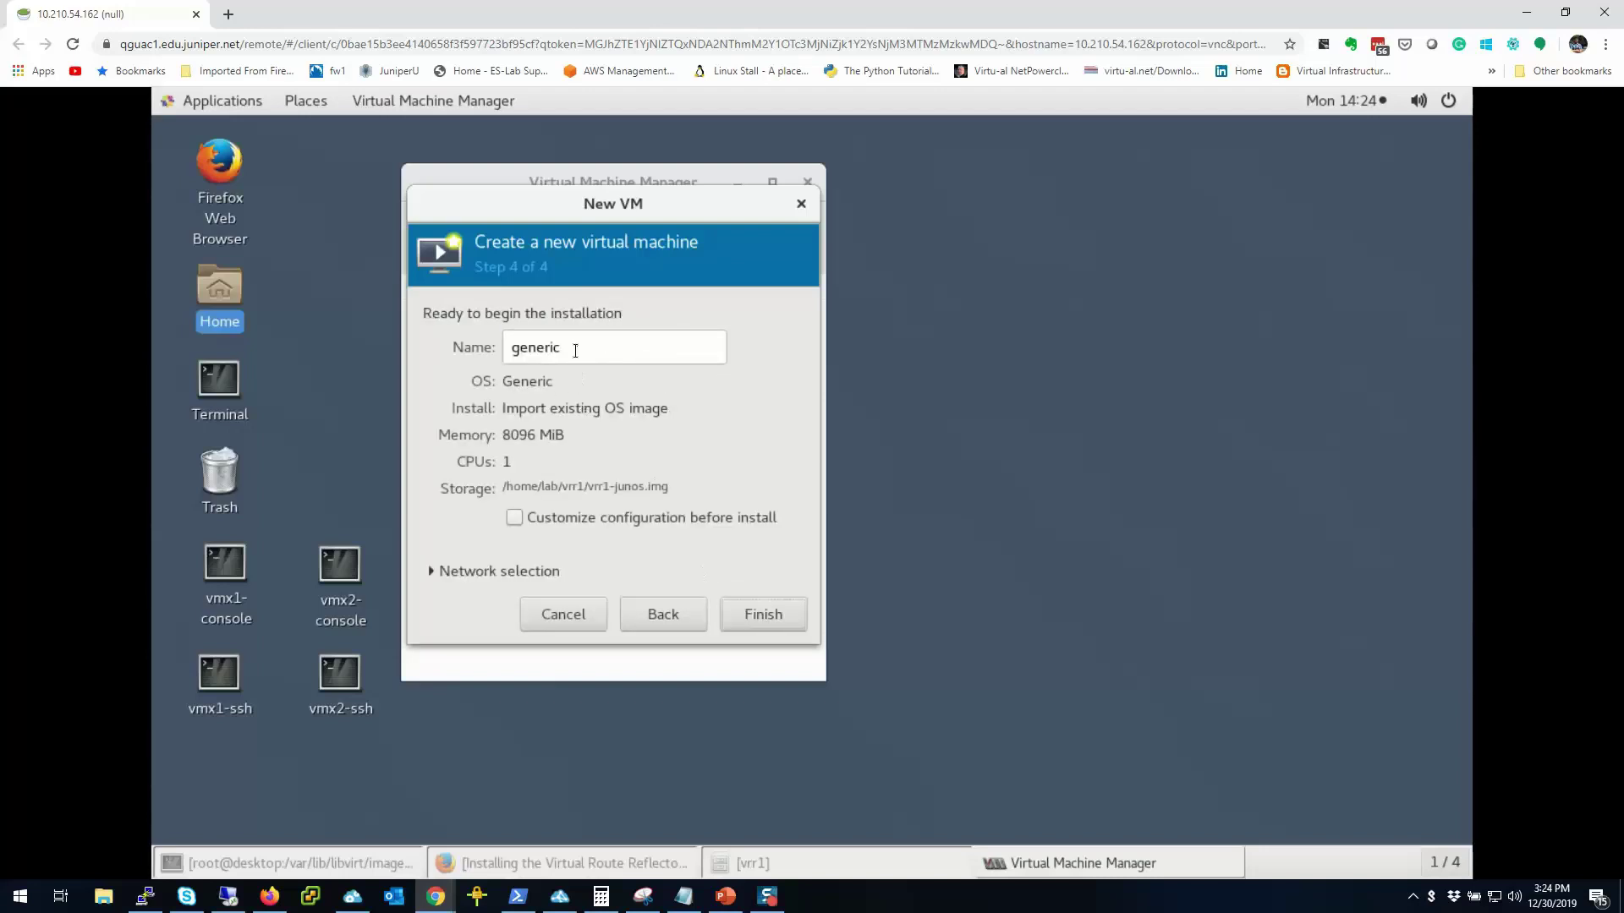
{"action": "double_click", "coordinate": [518, 347]}
{"action": "type", "text": "vrr1"}
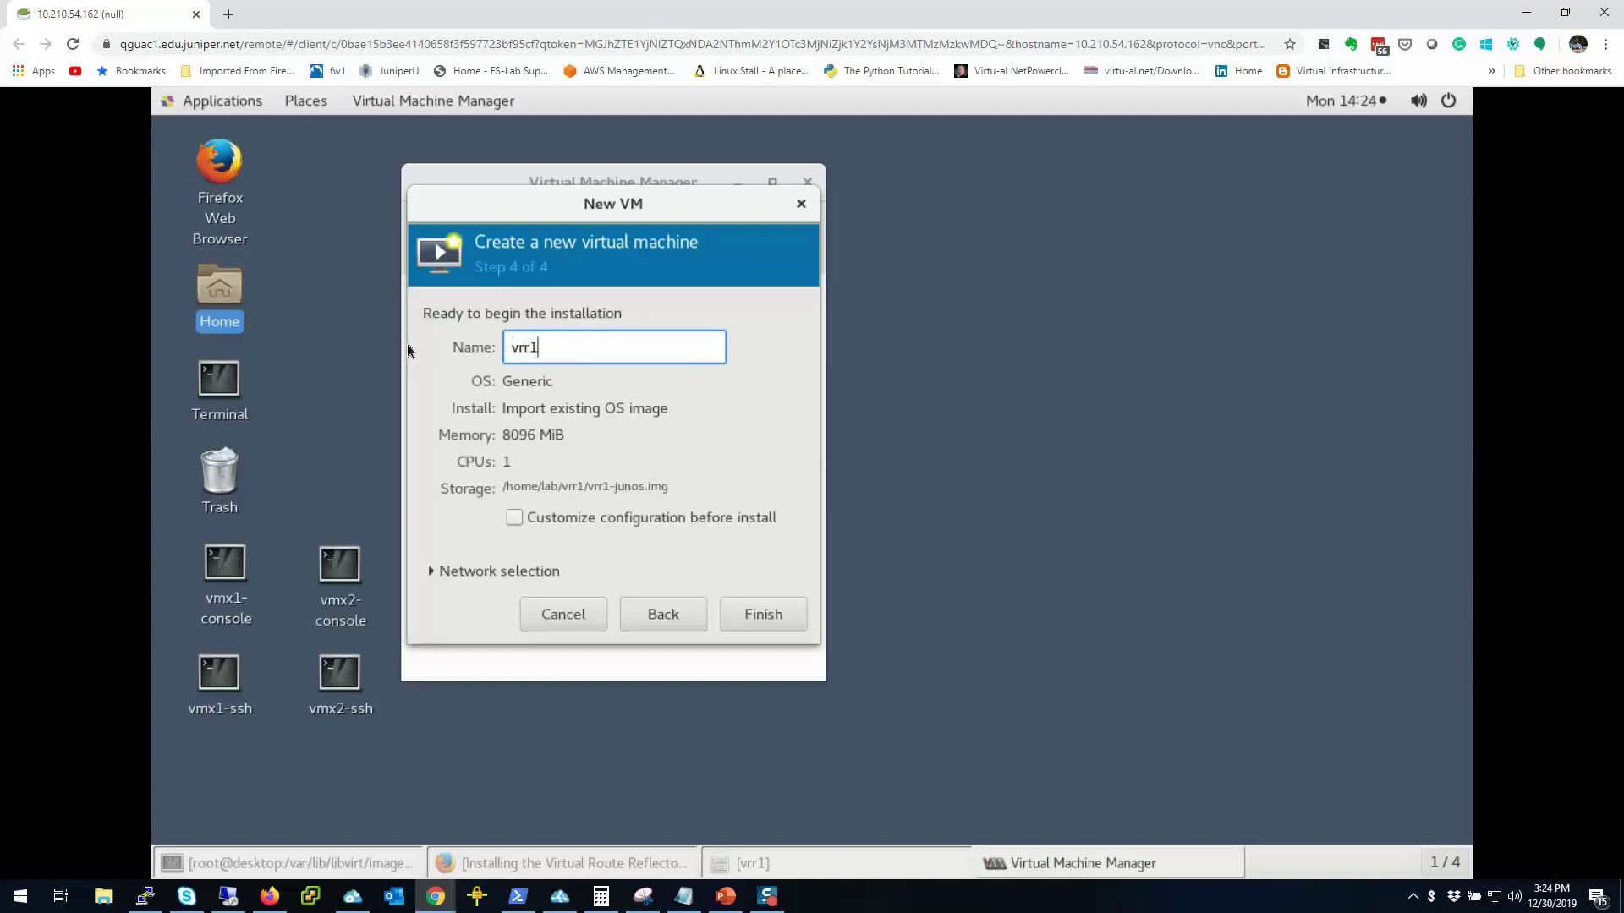
{"action": "left_click", "coordinate": [513, 518]}
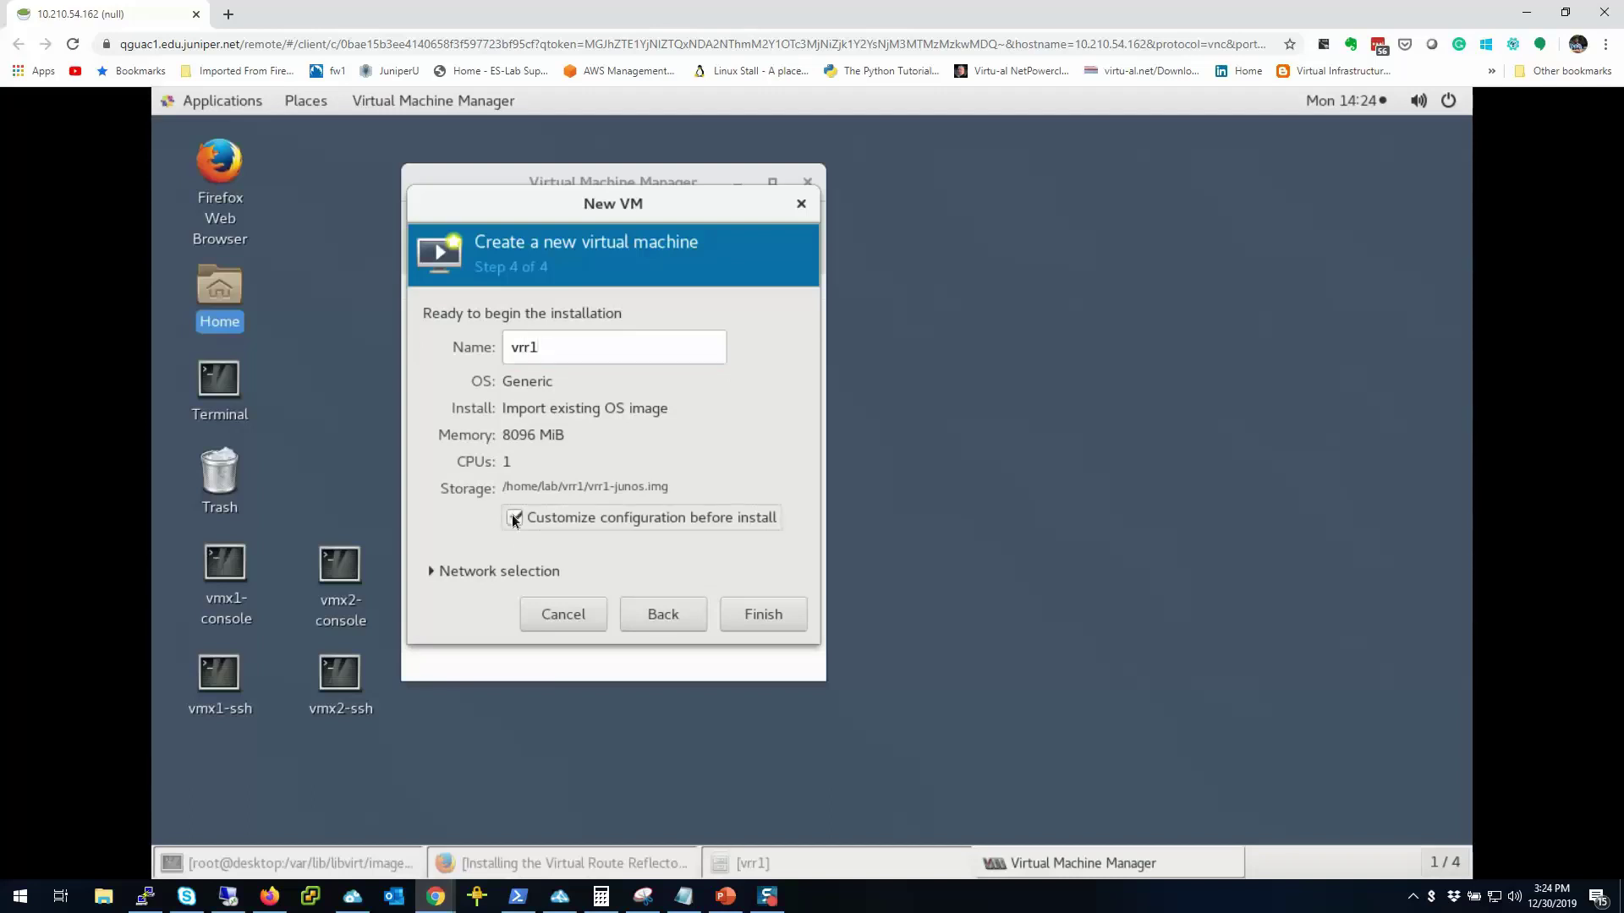
{"action": "left_click", "coordinate": [474, 573]}
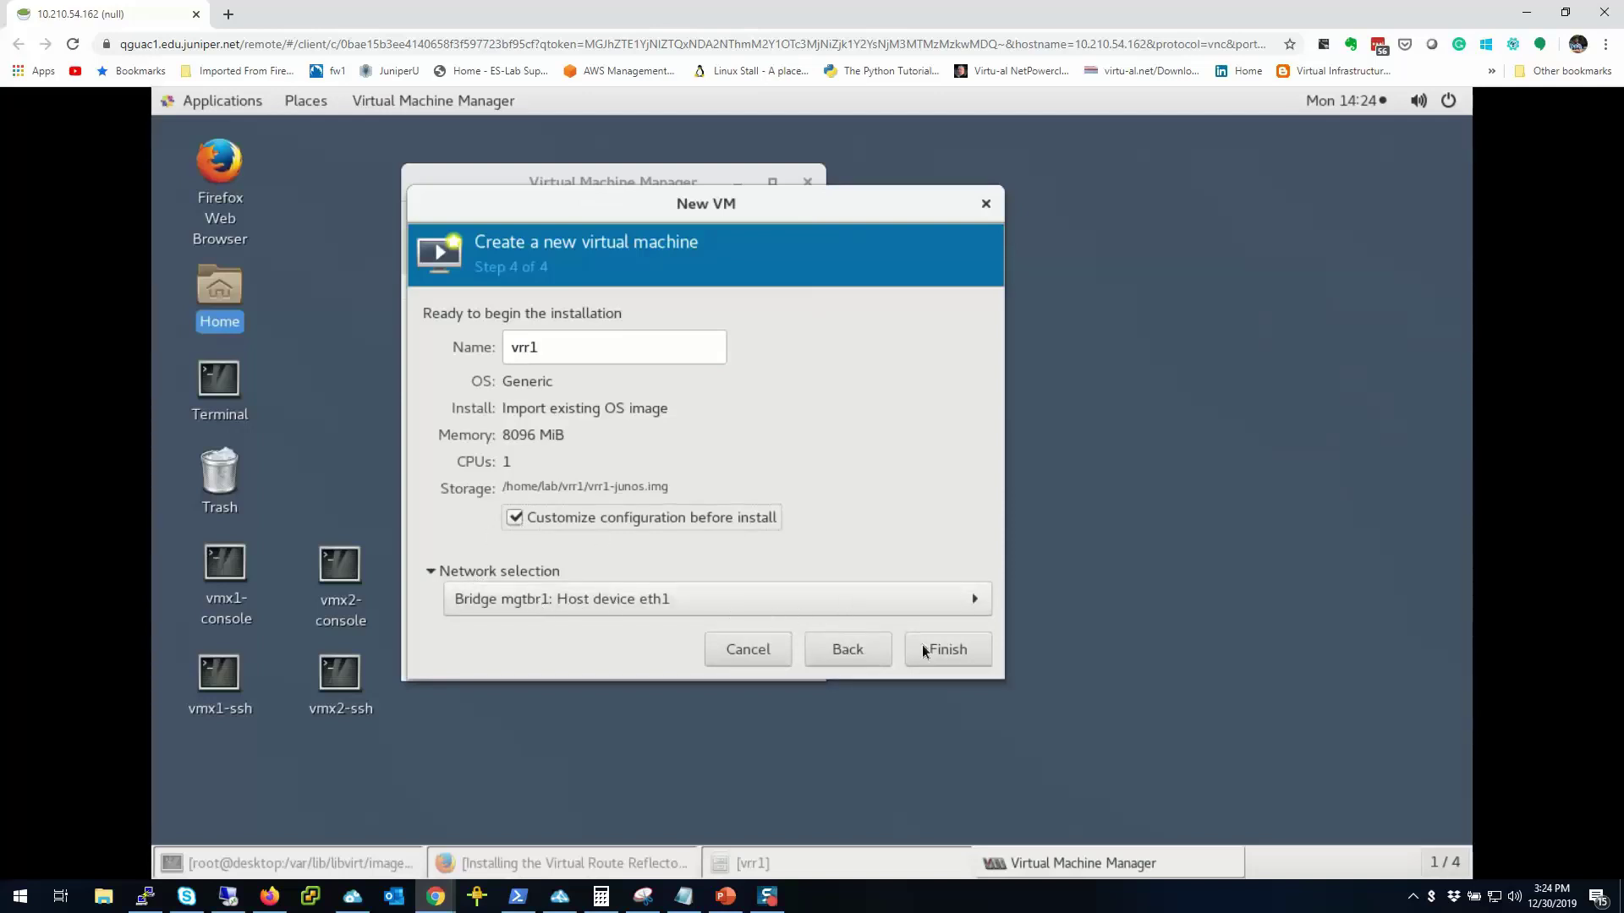
{"action": "left_click", "coordinate": [967, 656]}
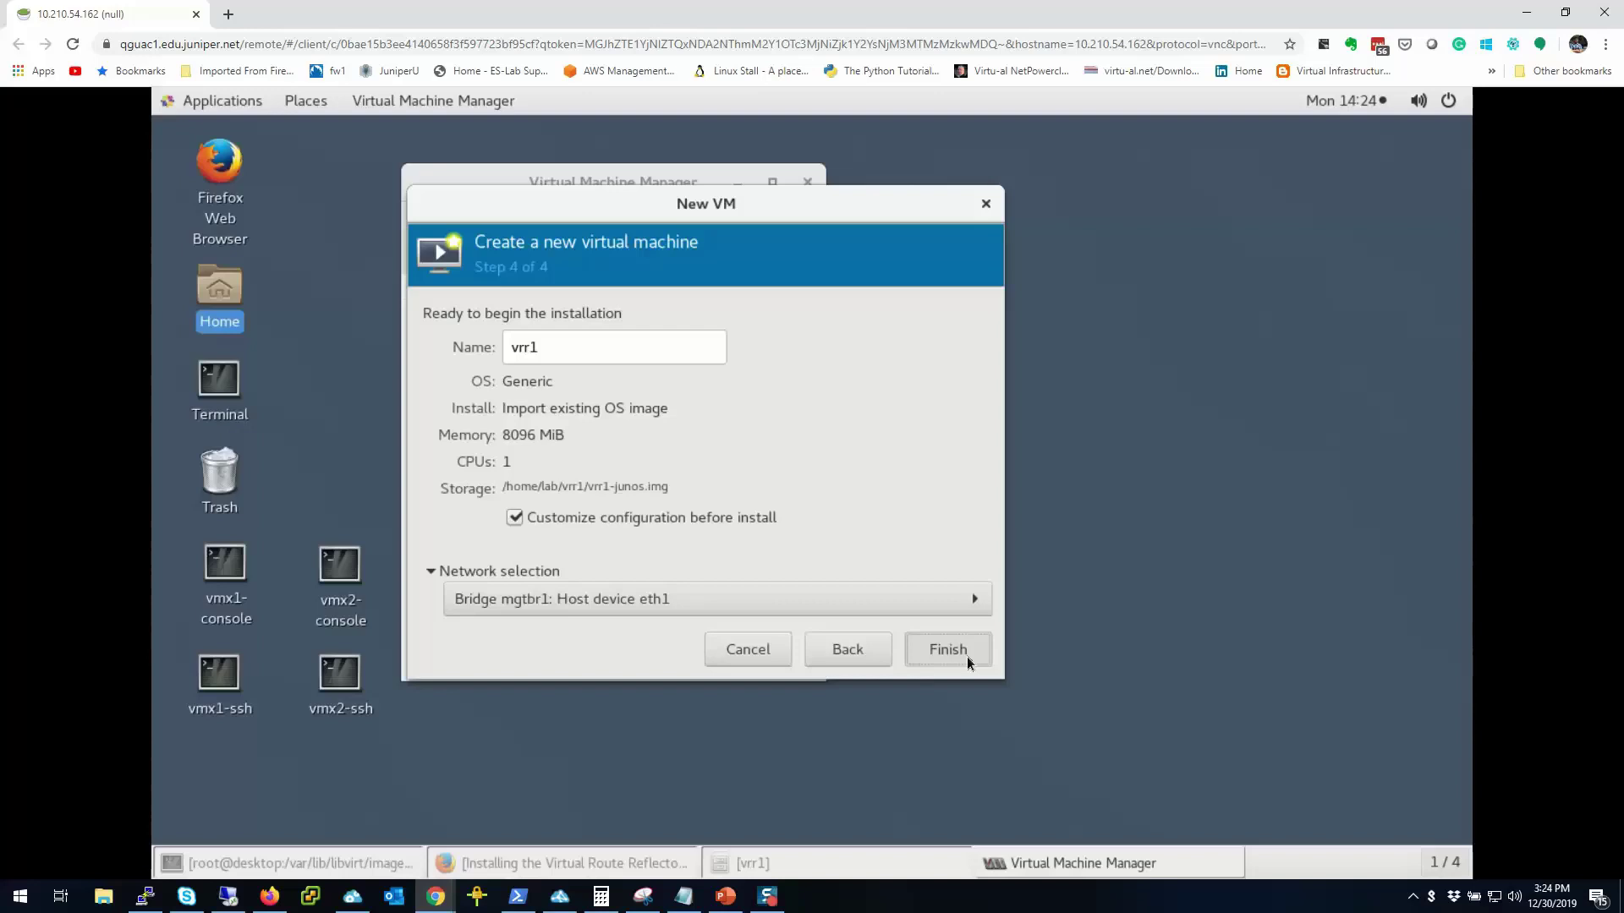
{"action": "left_click", "coordinate": [967, 656]}
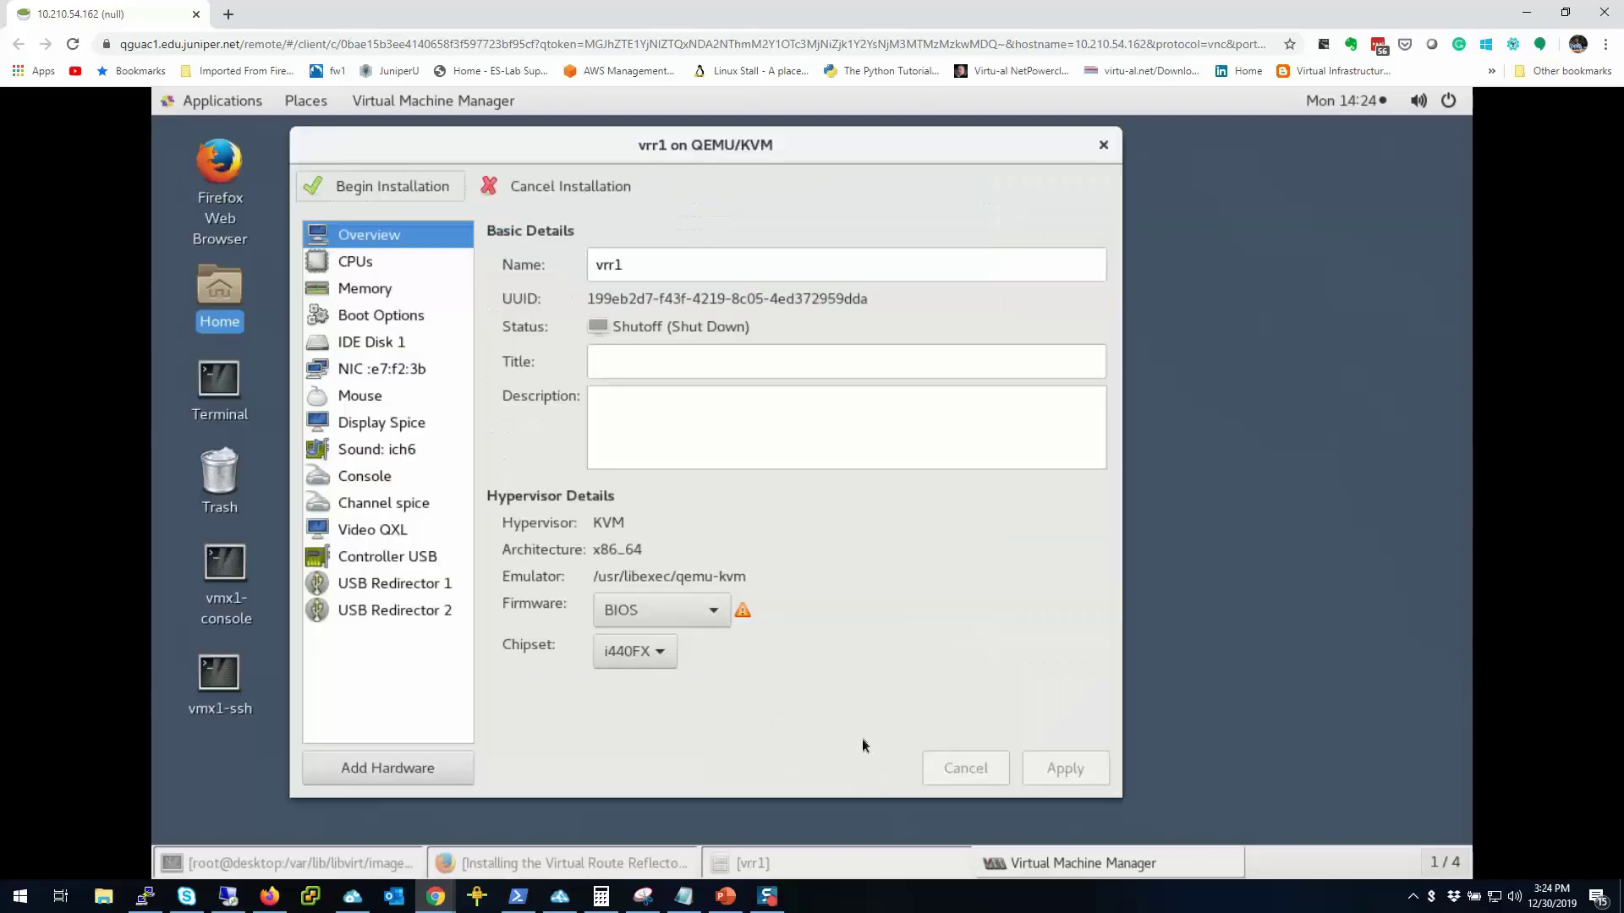
{"action": "left_click", "coordinate": [386, 343]}
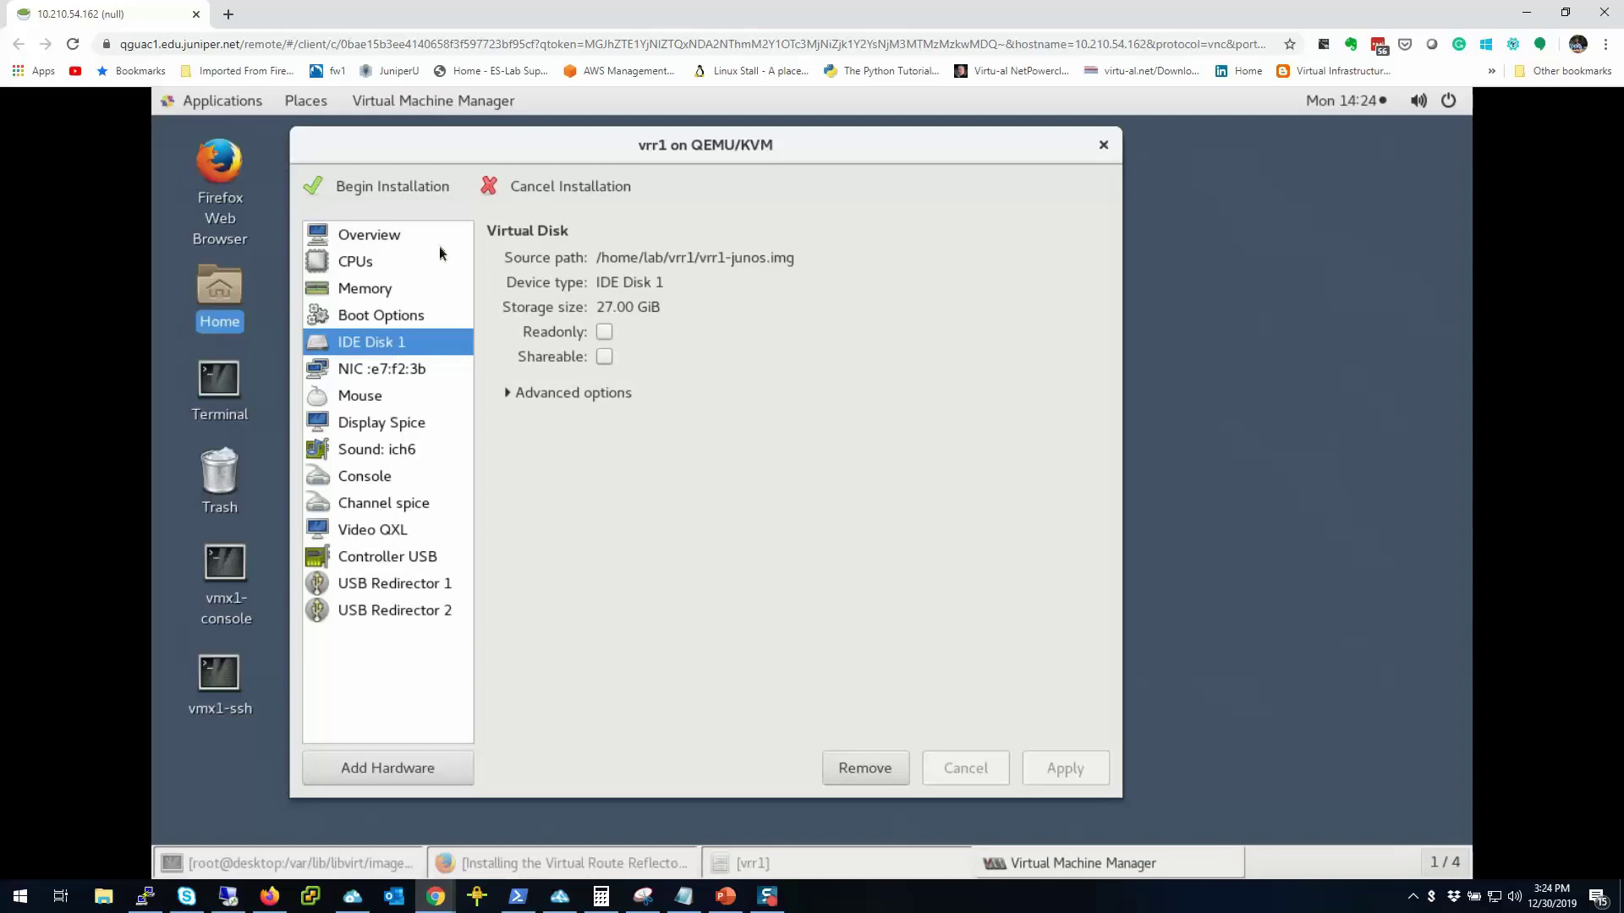
{"action": "left_click", "coordinate": [401, 768]}
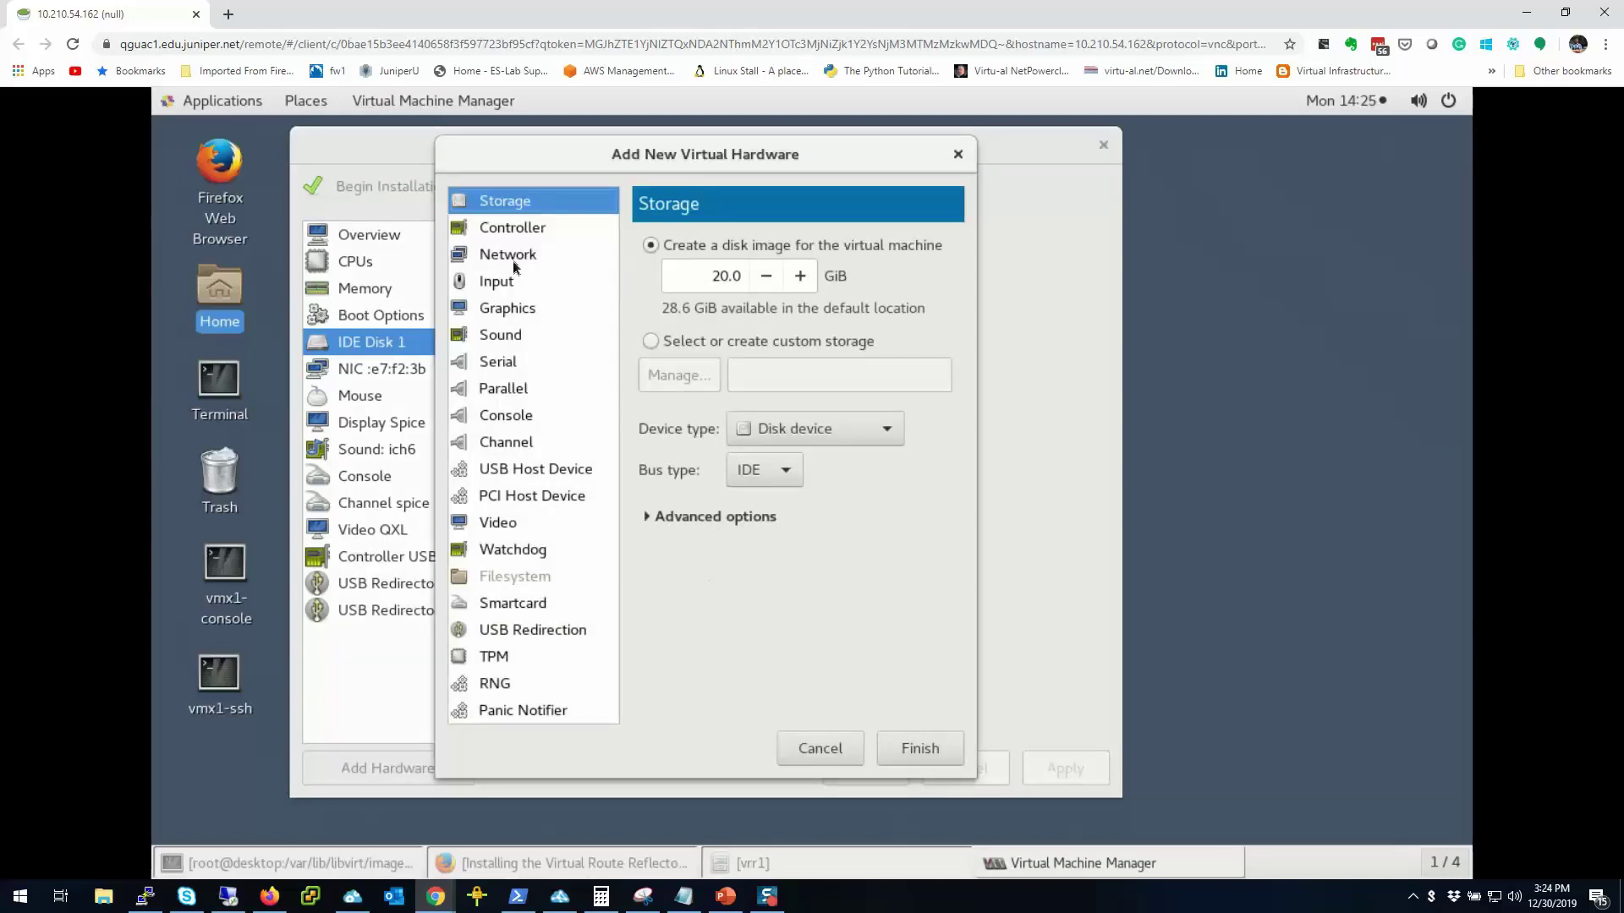
Step: Use vrr1-metadata.img from the vrr1 pool as the new IDE disk's storage
{"action": "left_click", "coordinate": [649, 341]}
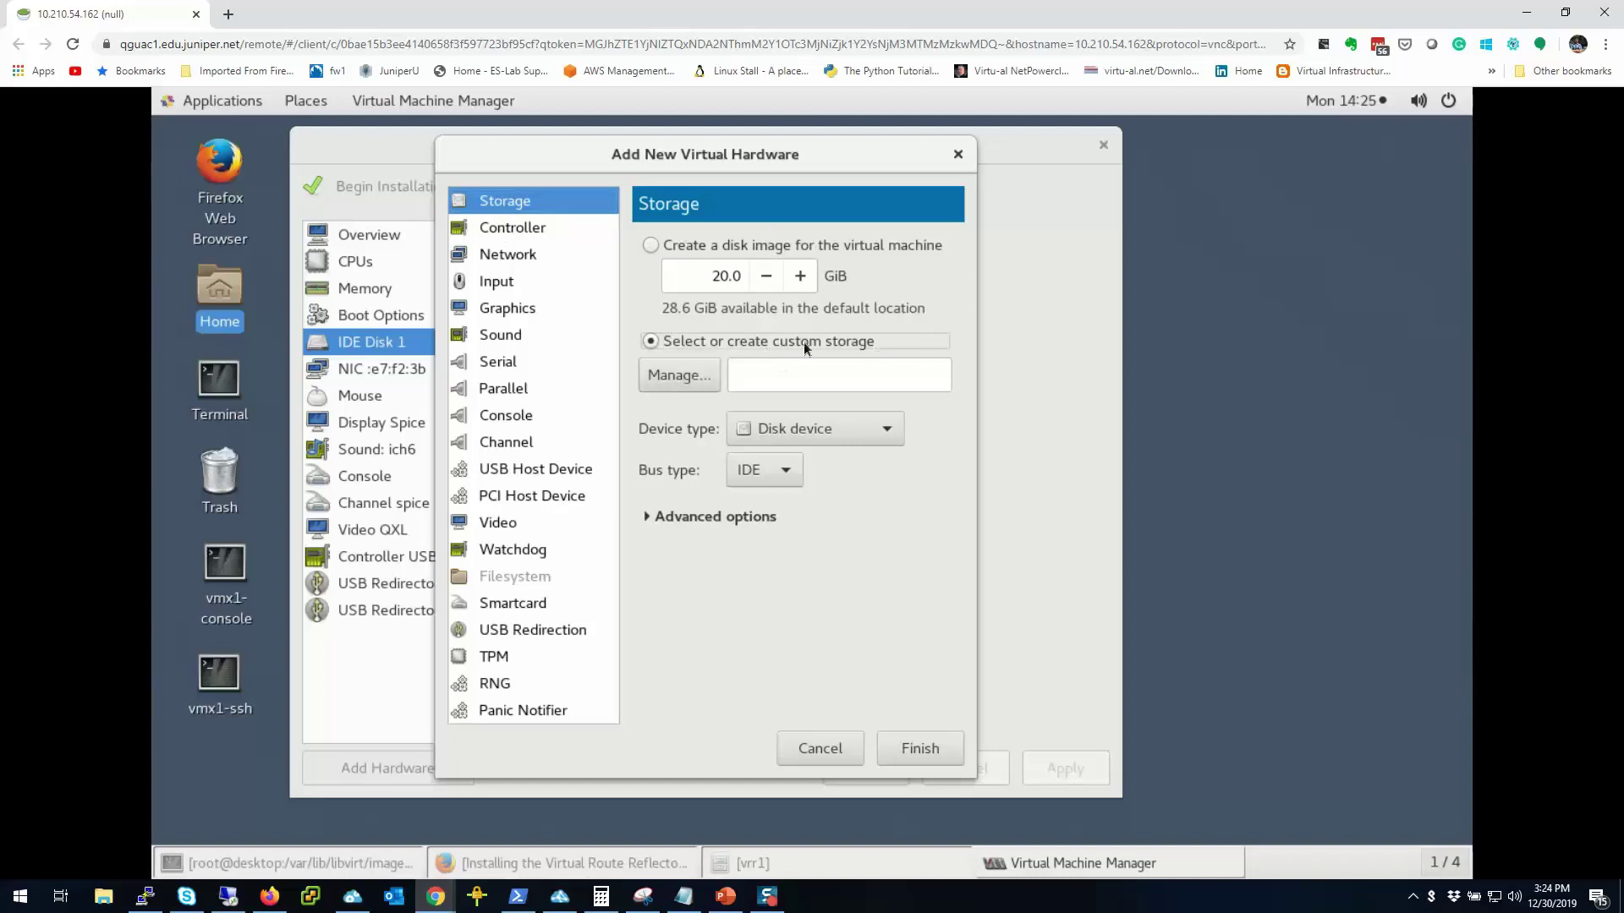
{"action": "left_click", "coordinate": [682, 373]}
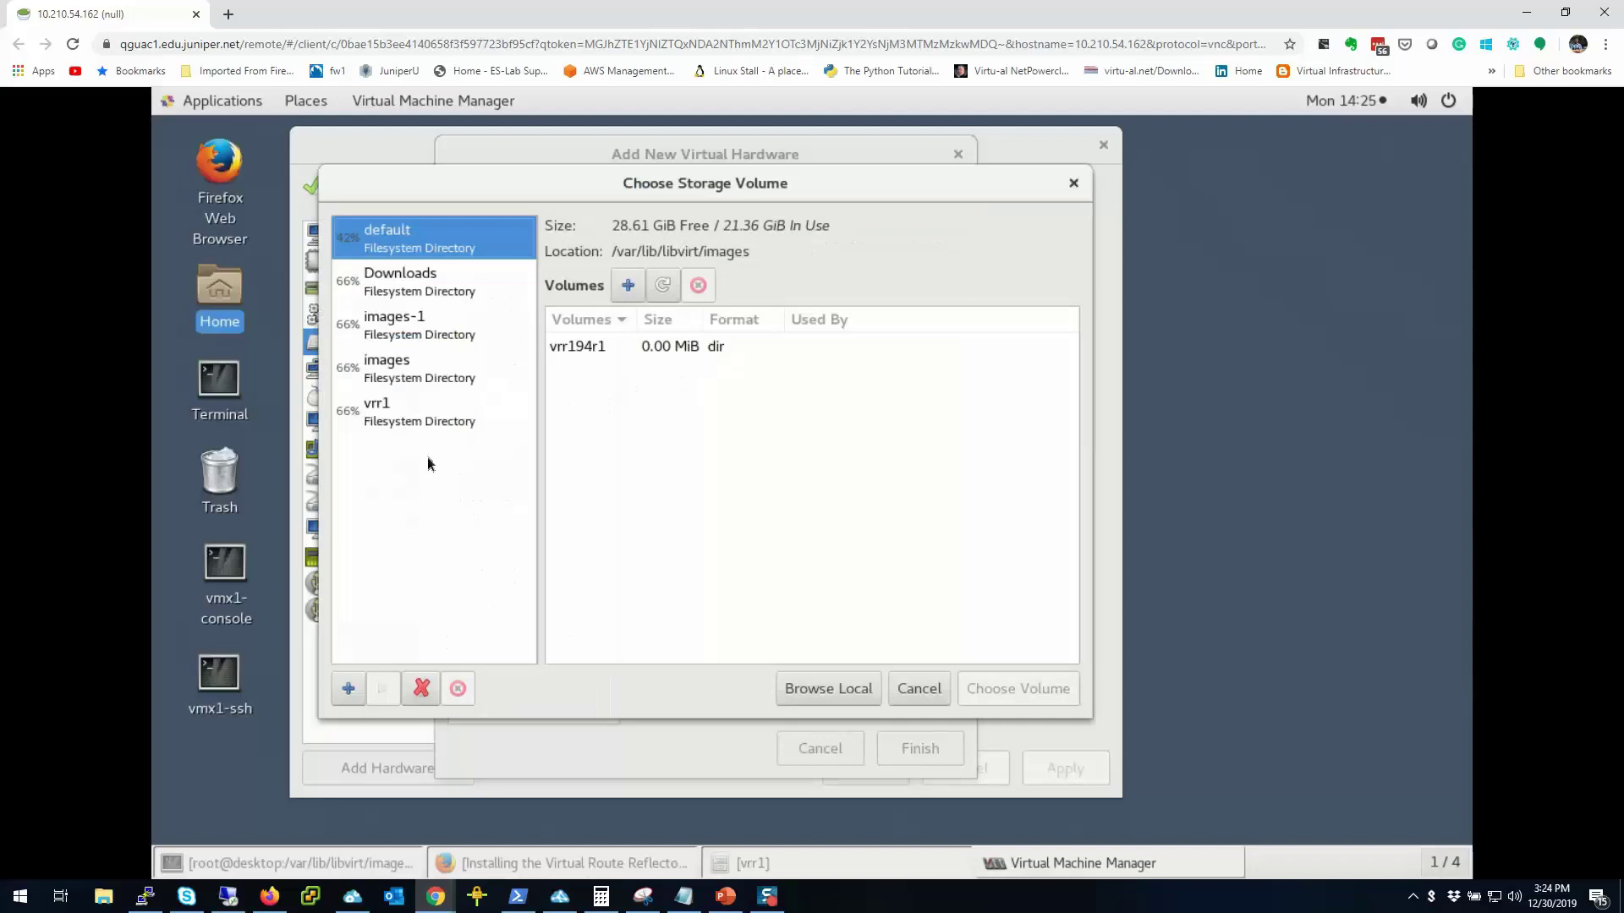
{"action": "left_click", "coordinate": [376, 419]}
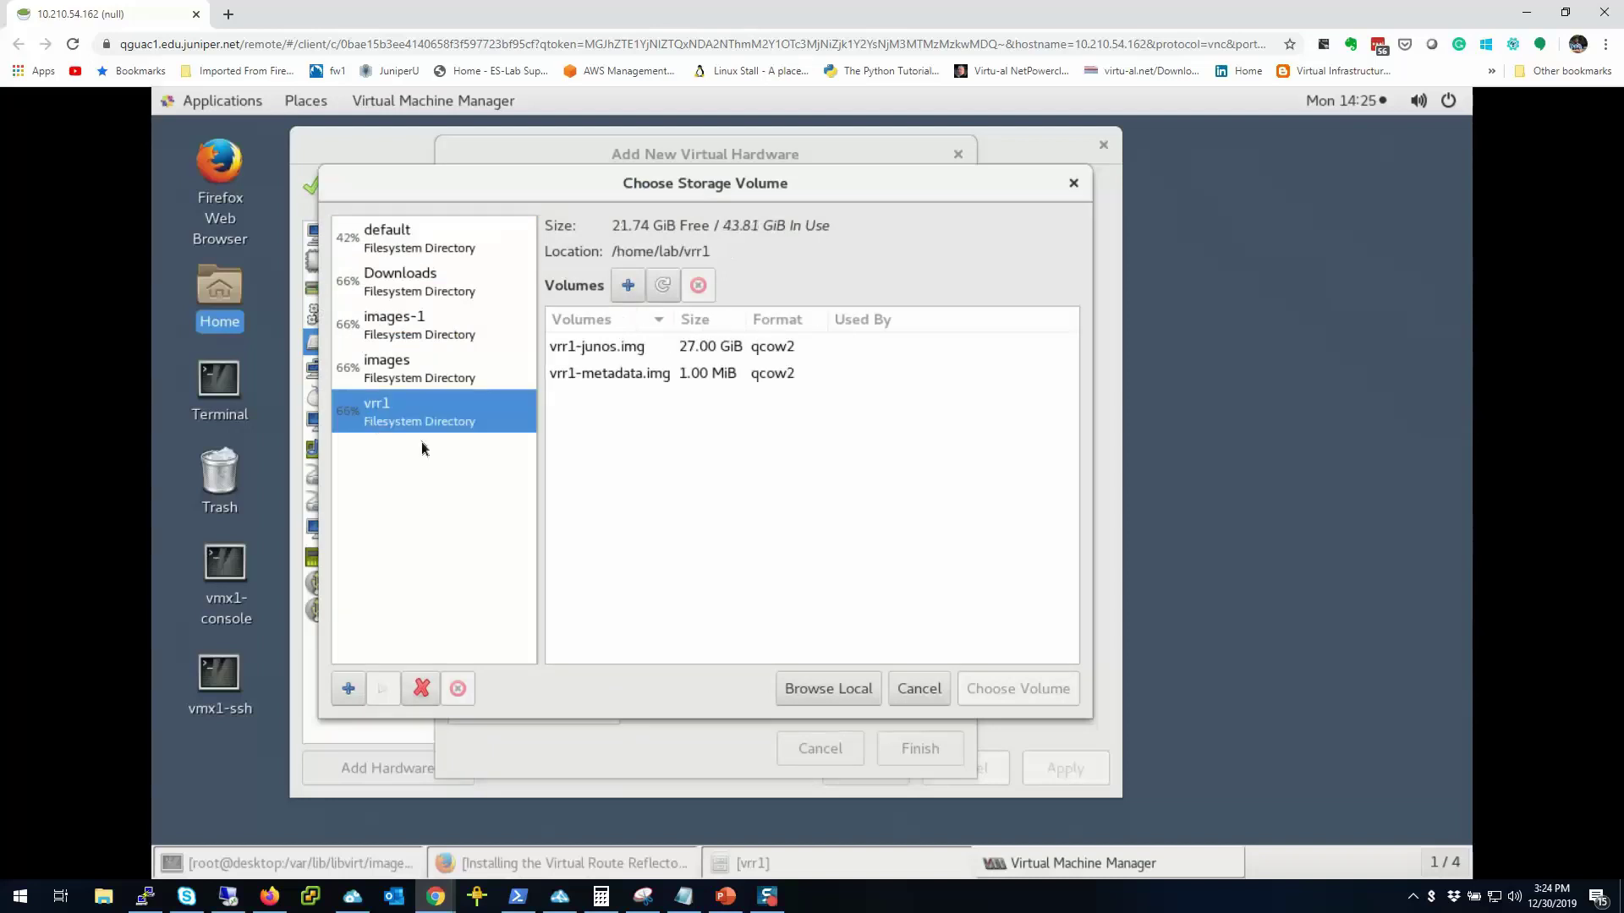
{"action": "left_click", "coordinate": [605, 378]}
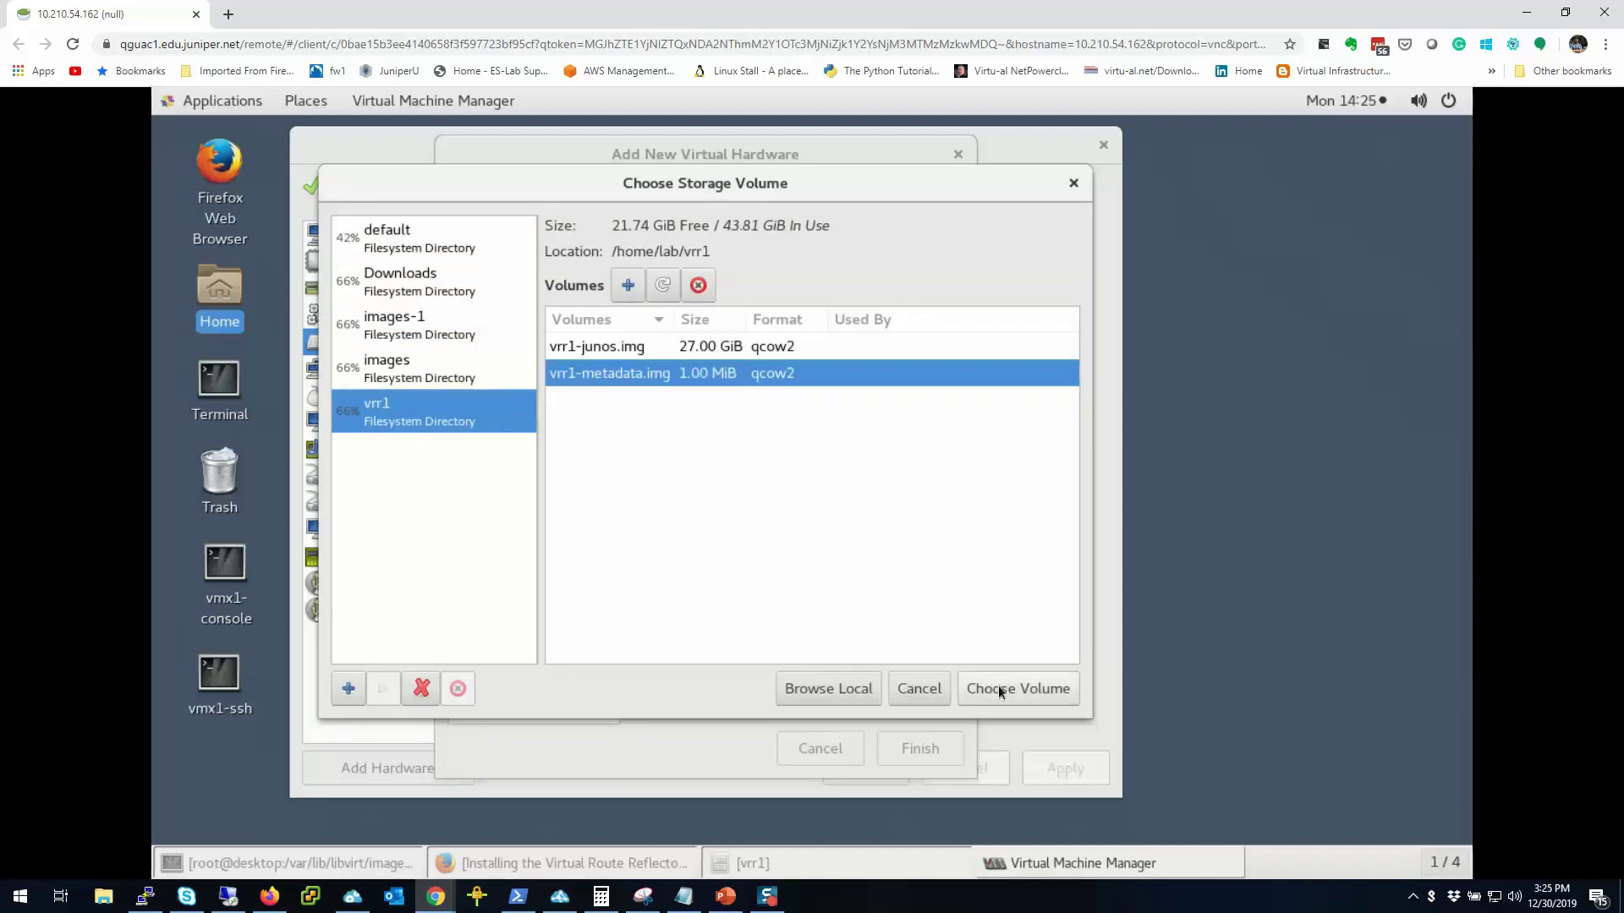
{"action": "left_click", "coordinate": [1042, 689]}
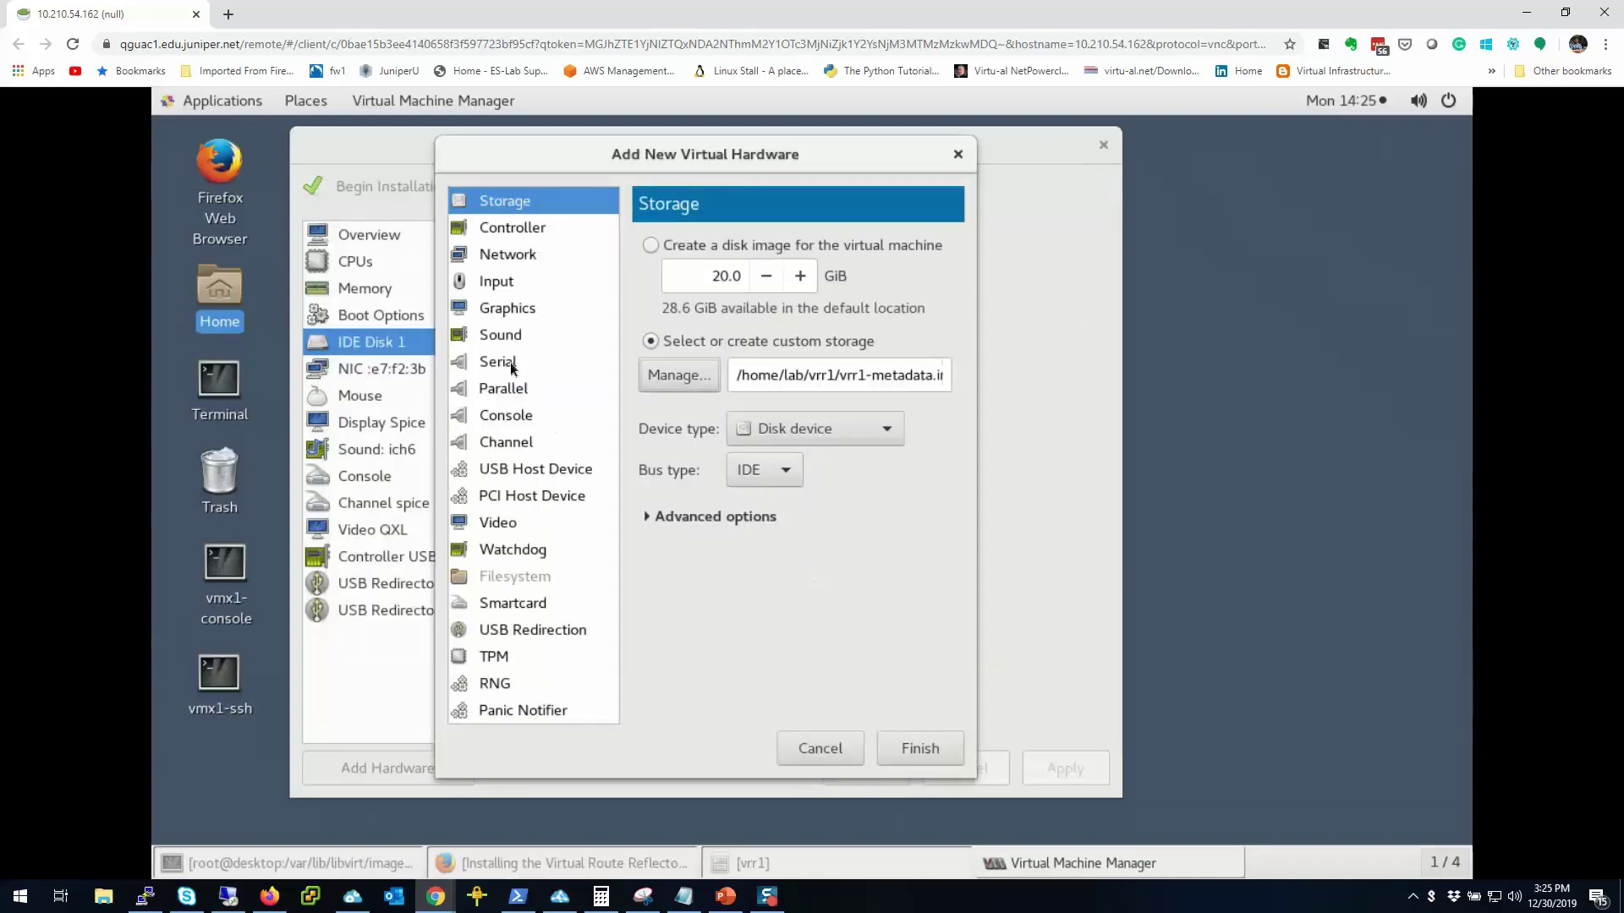
Step: Review the Network panel with device model e1000, then the PCI host device options
{"action": "left_click", "coordinate": [515, 254]}
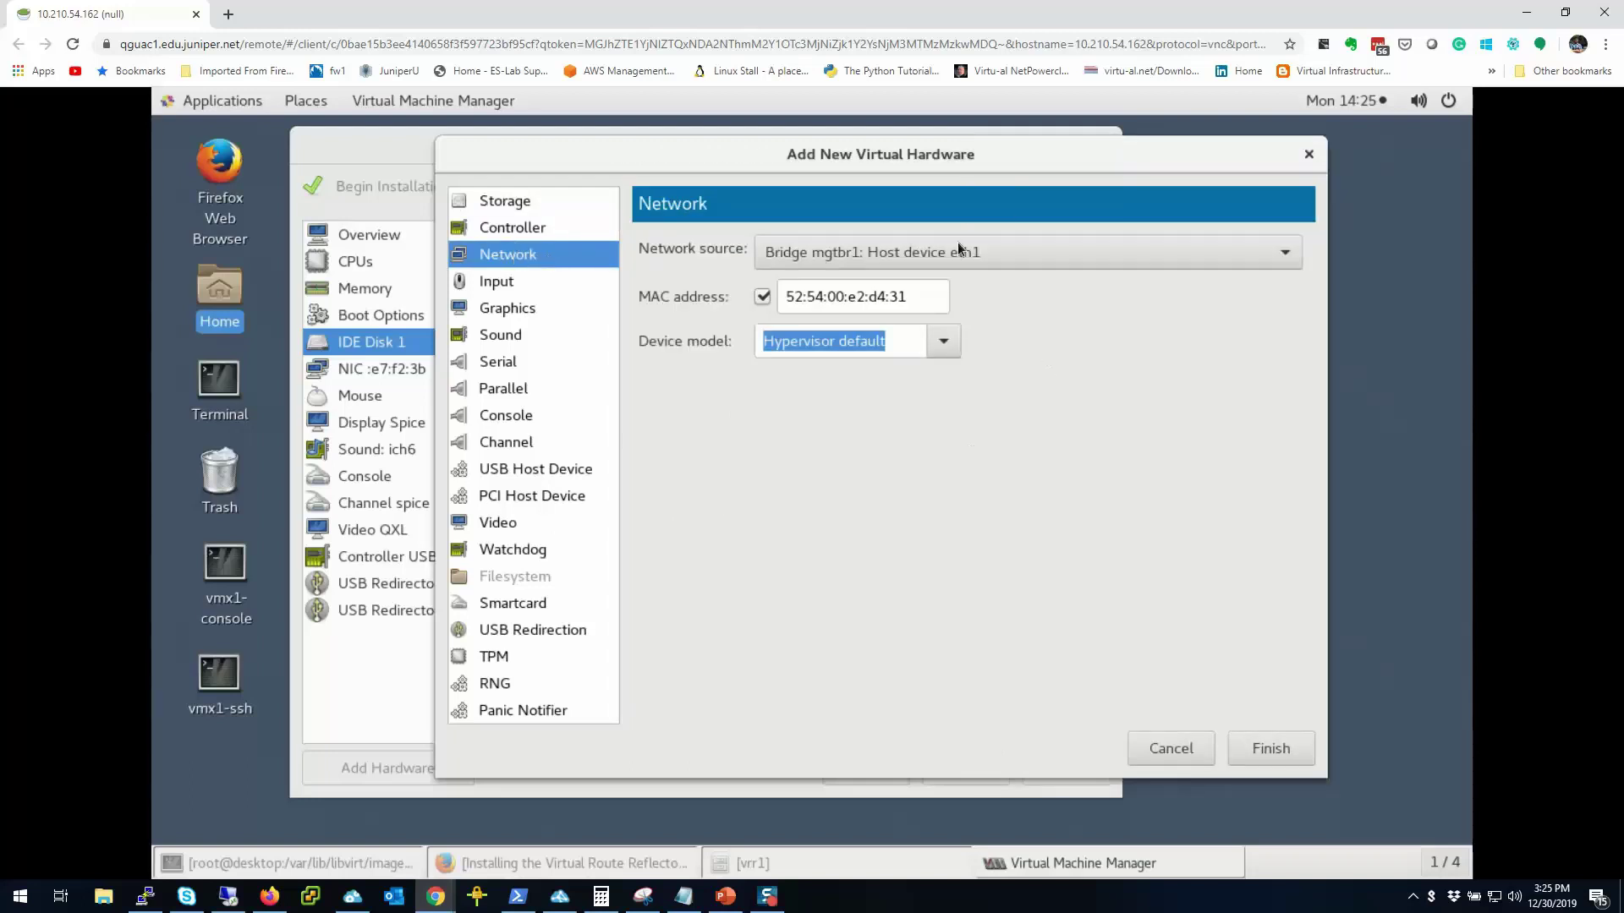
{"action": "left_click", "coordinate": [944, 341]}
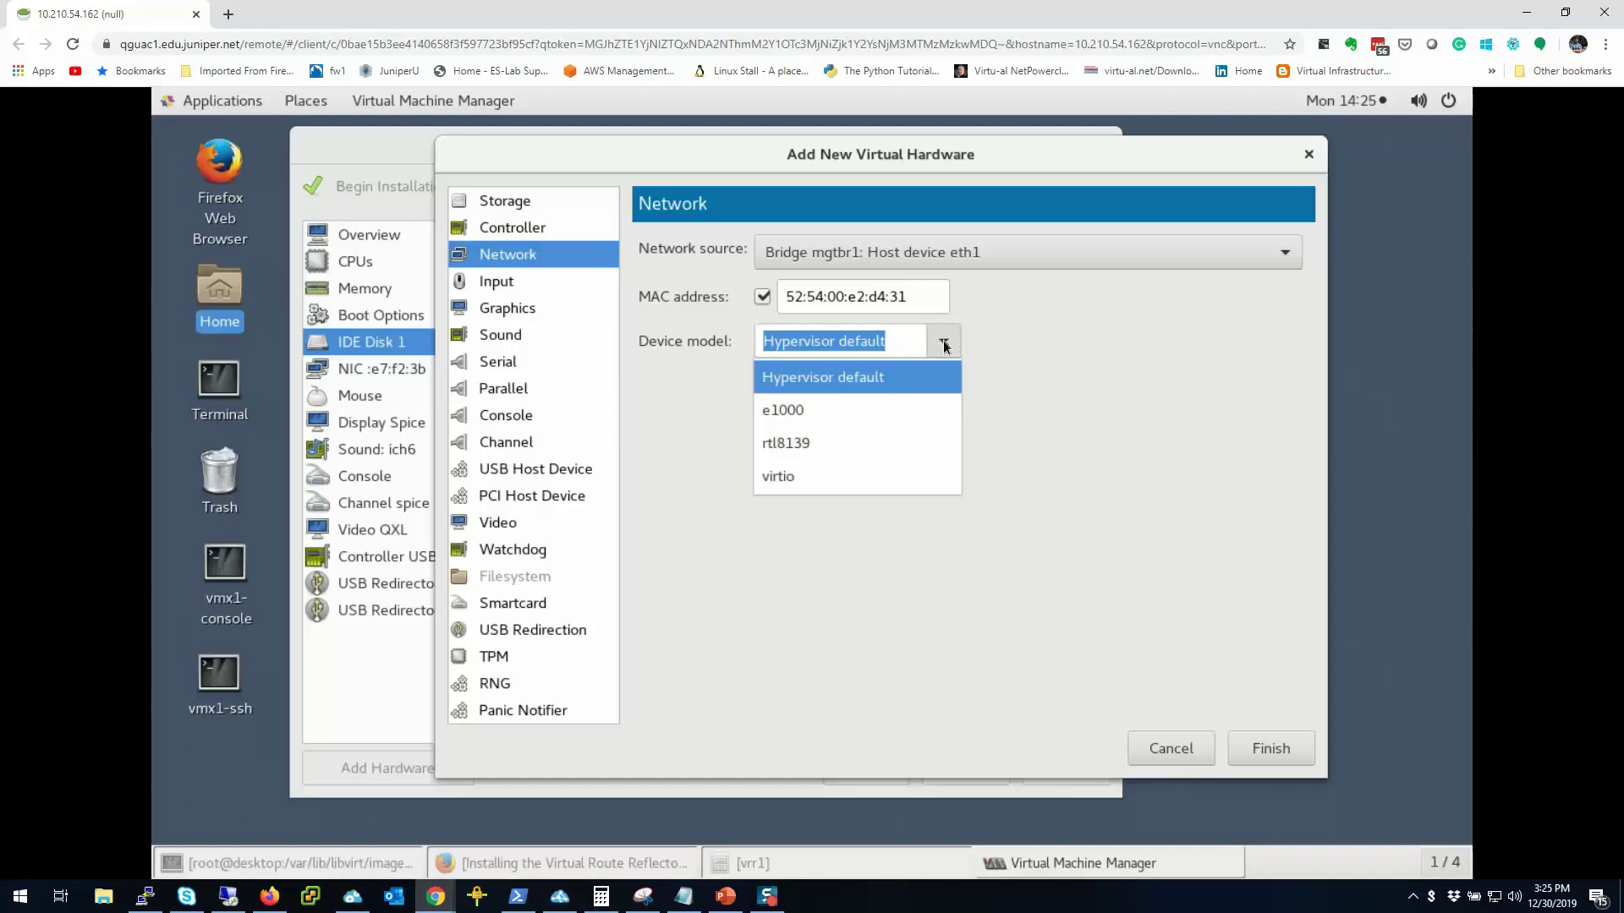
{"action": "left_click", "coordinate": [818, 406]}
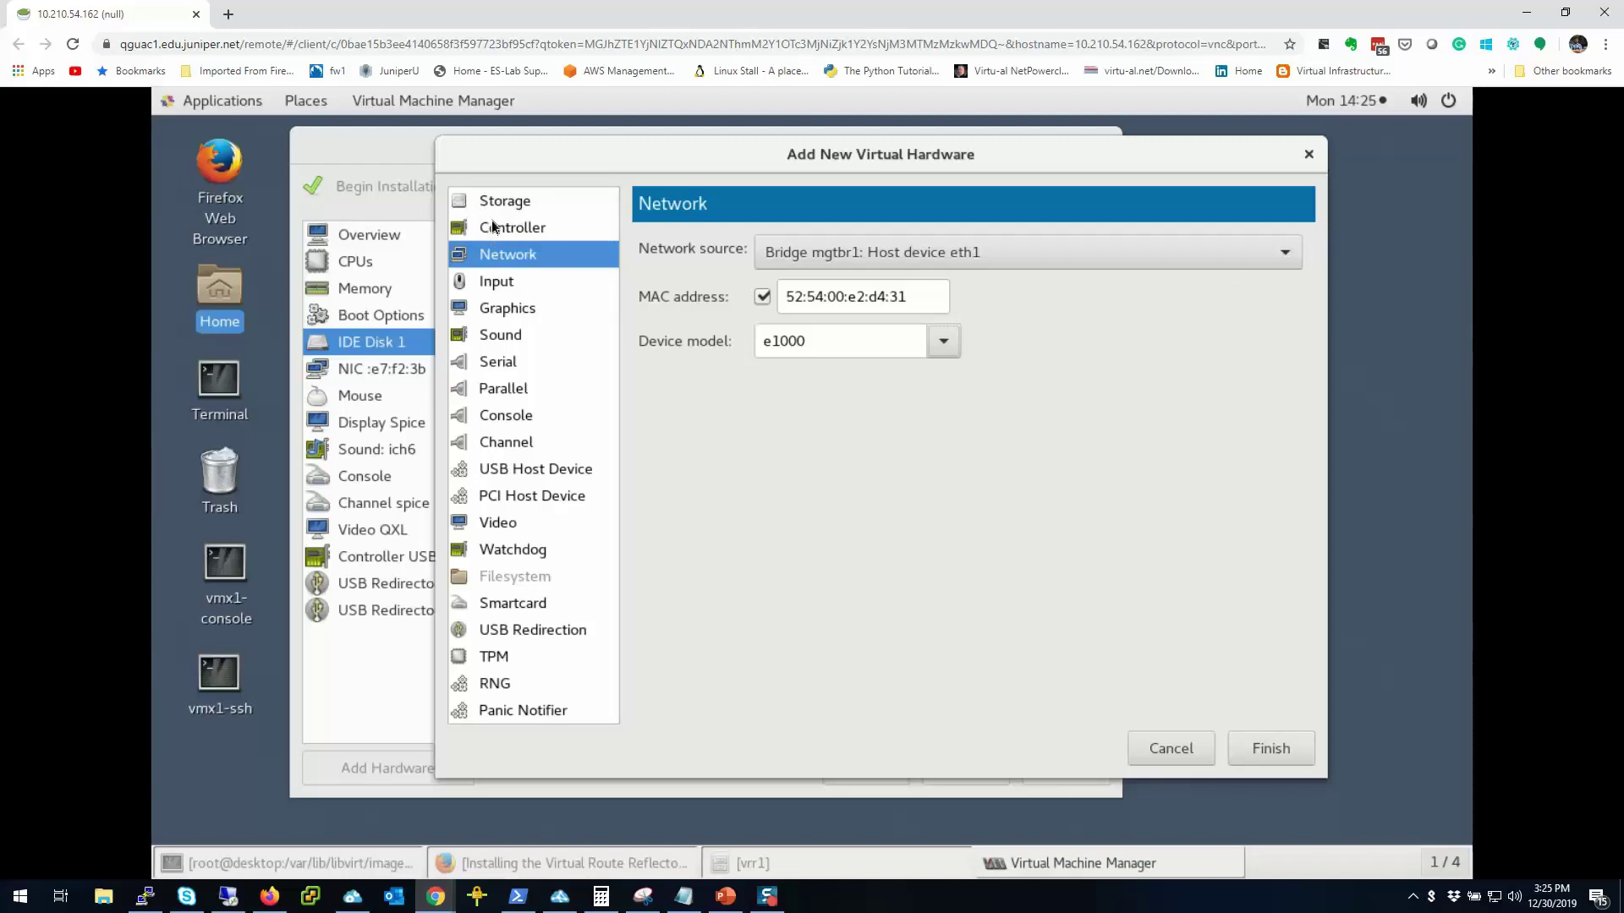
{"action": "left_click", "coordinate": [518, 494]}
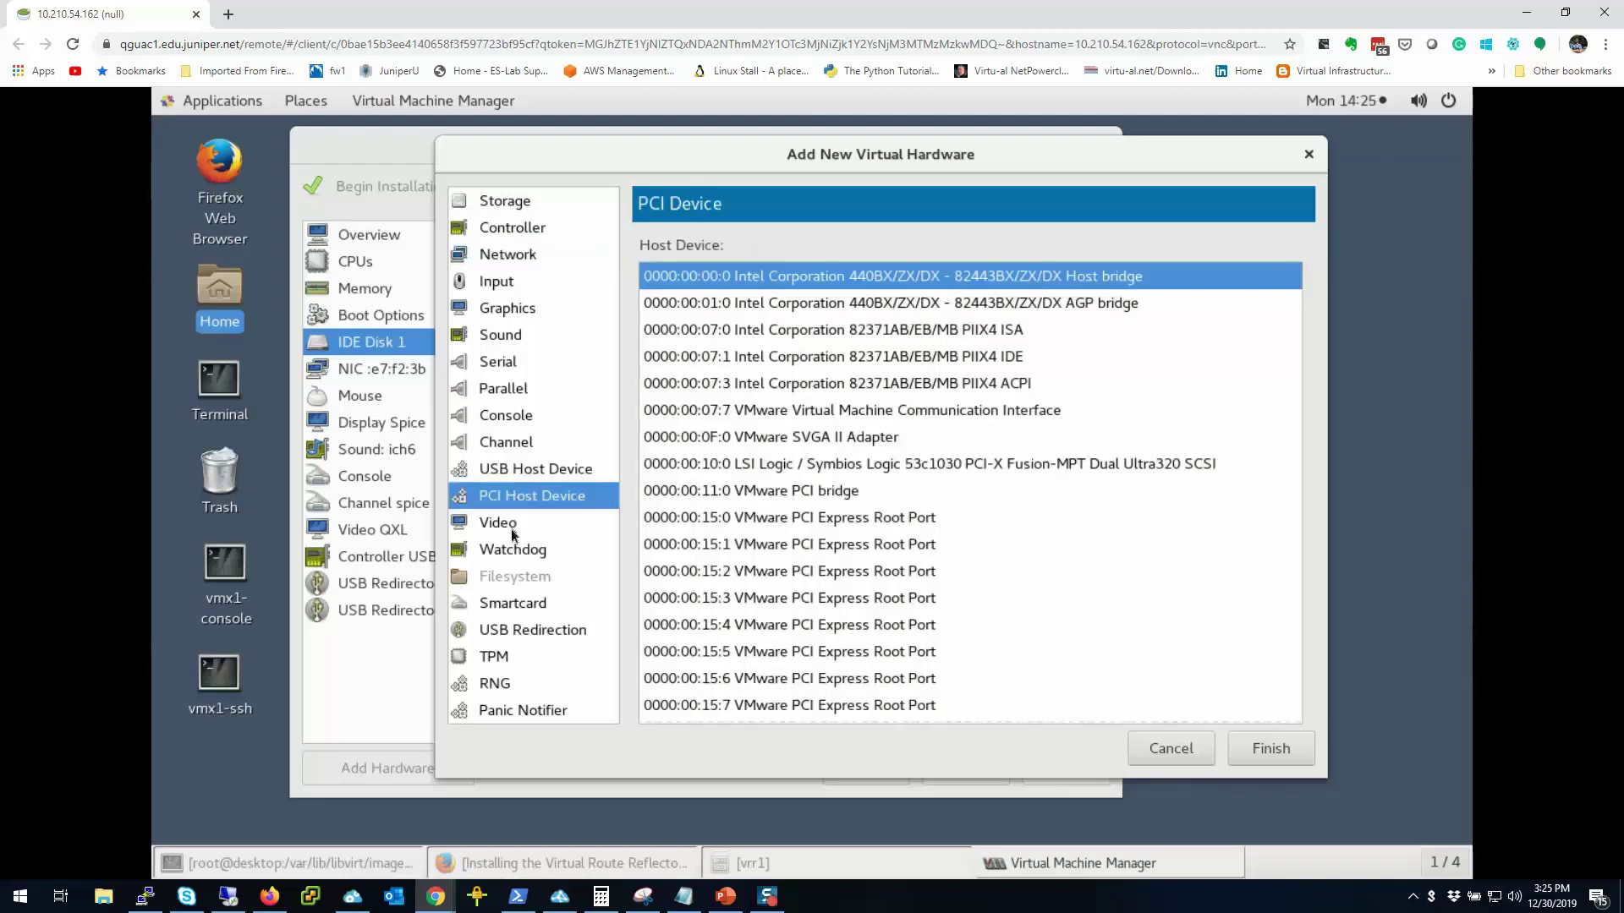
Step: Return to Storage with the vrr1-metadata.img path and add it as IDE Disk 2
{"action": "left_click", "coordinate": [510, 236]}
{"action": "left_click", "coordinate": [495, 254]}
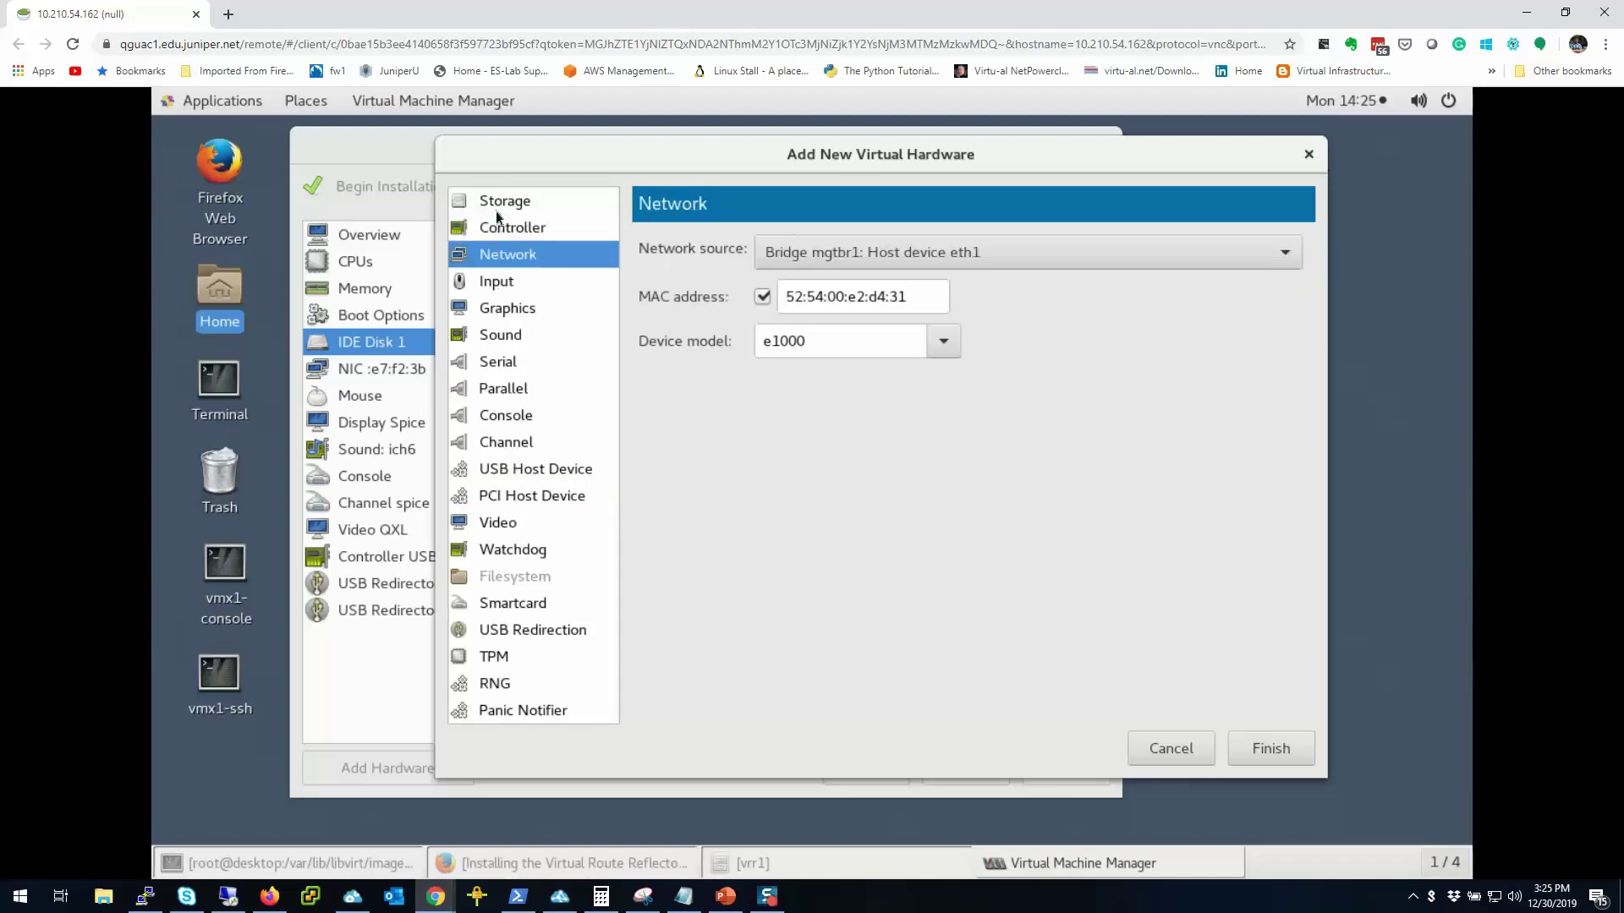
{"action": "left_click", "coordinate": [495, 201]}
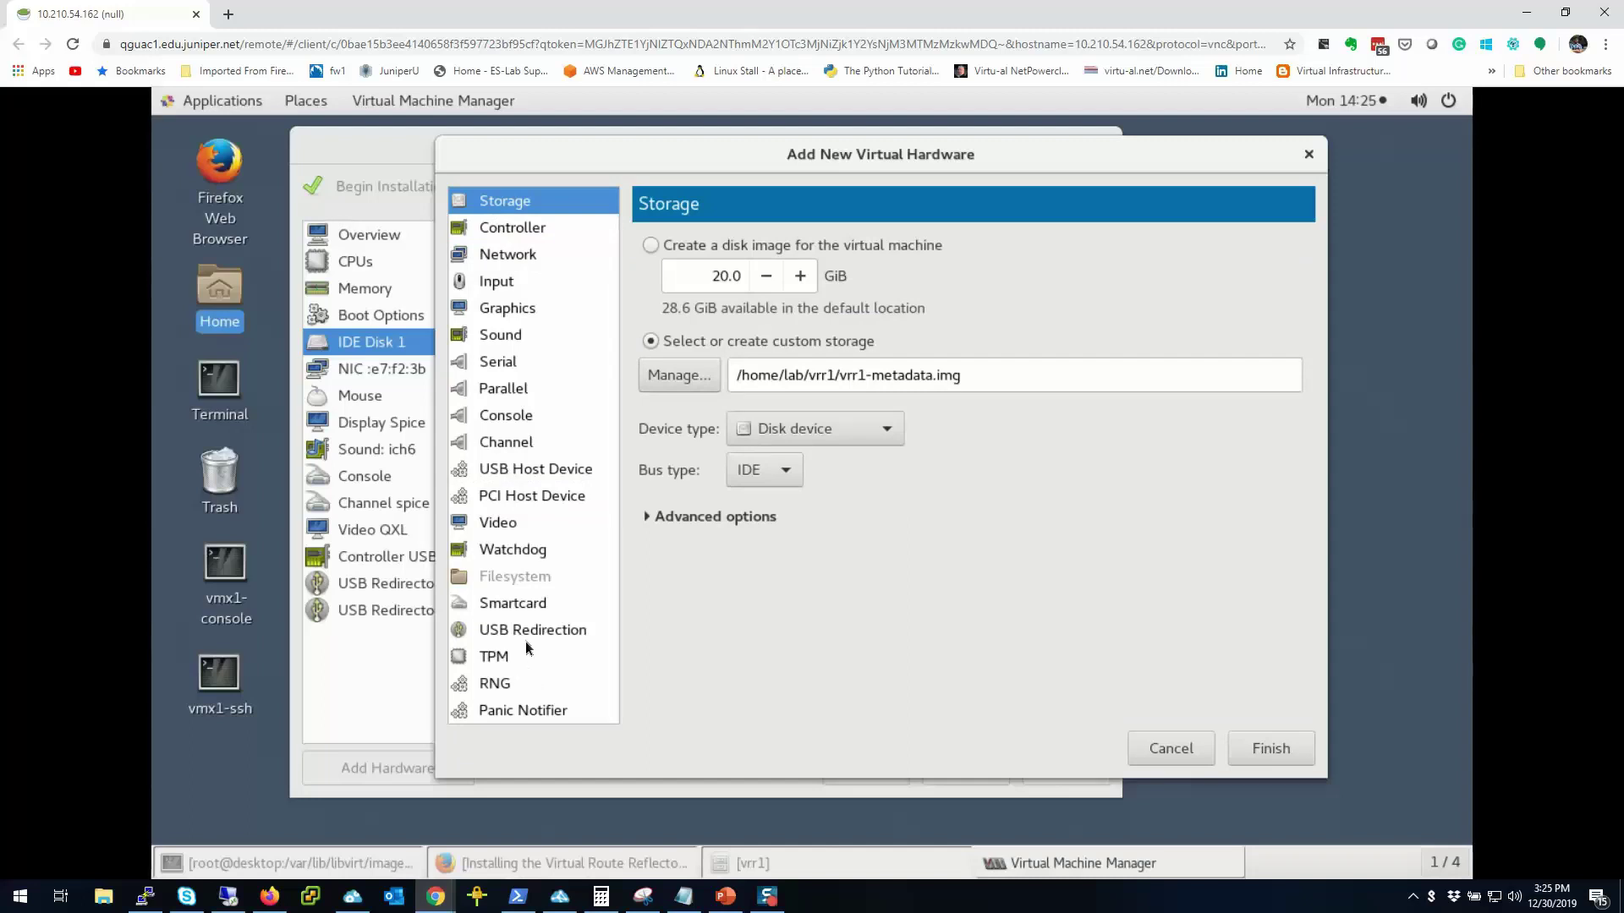
{"action": "left_click", "coordinate": [1272, 749]}
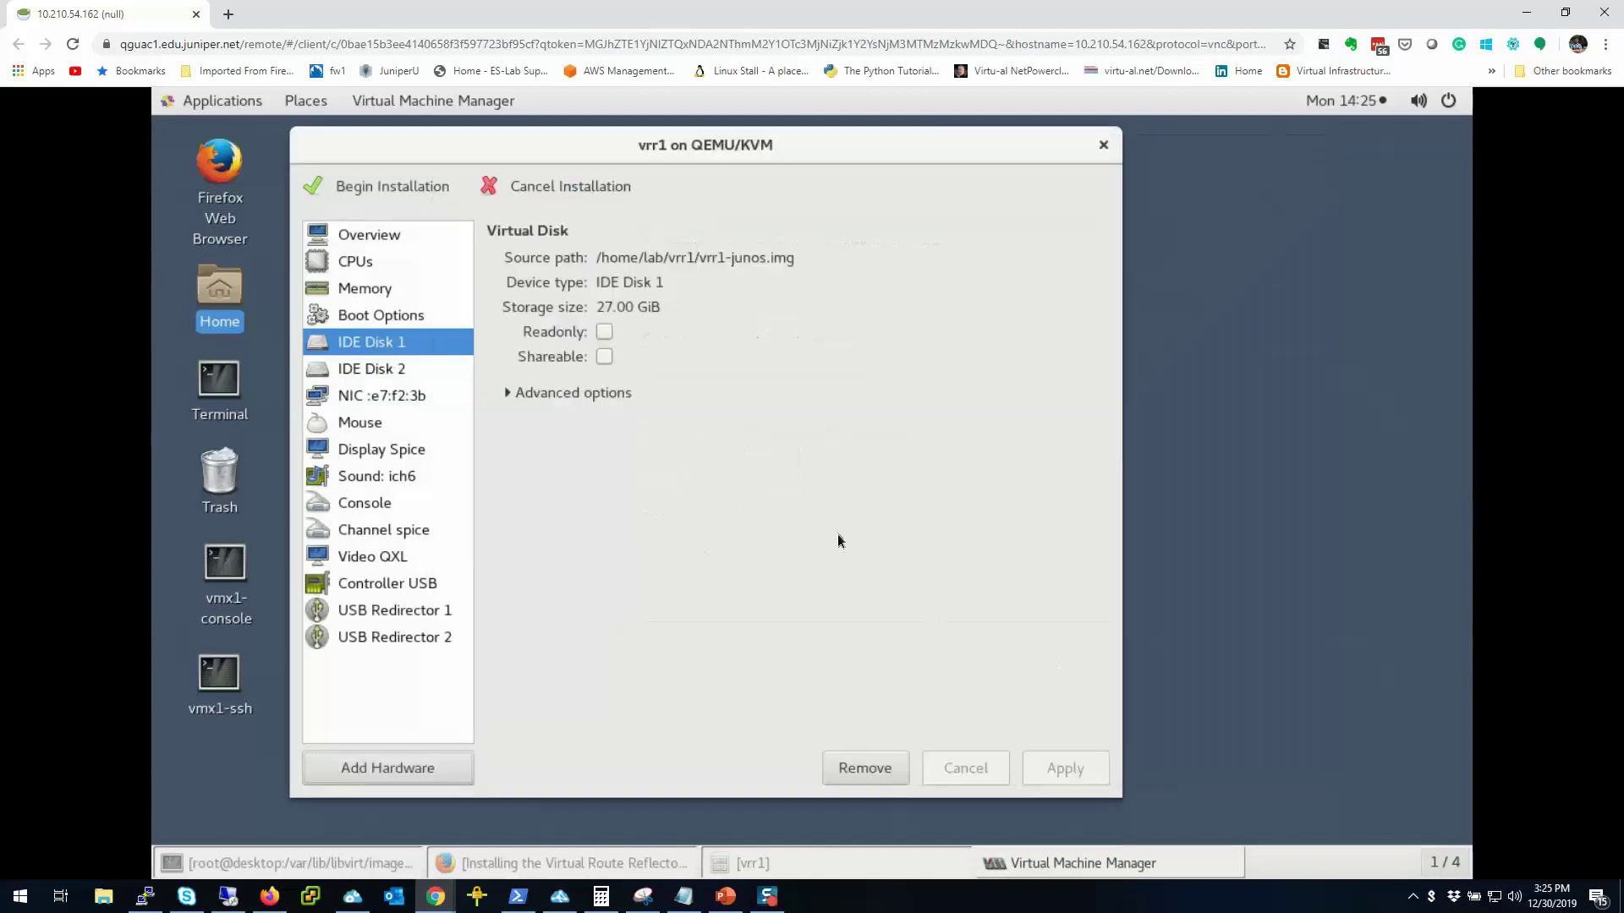
Step: Add an e1000 network interface on the vrr1-ext network to vrr1
{"action": "left_click", "coordinate": [385, 768]}
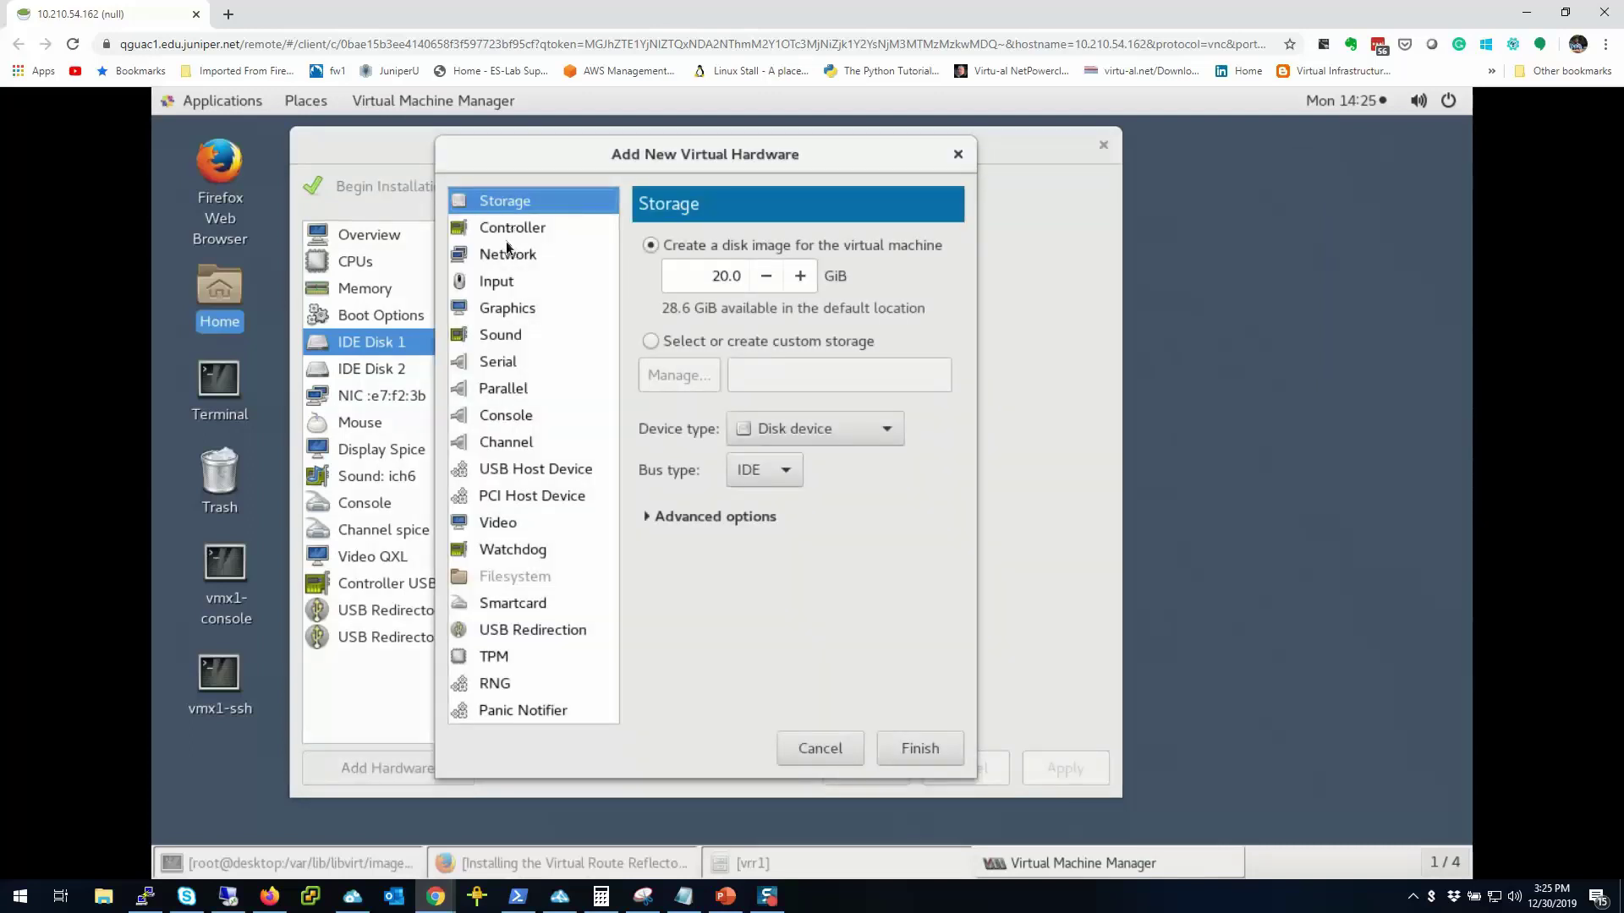
{"action": "left_click", "coordinate": [511, 254]}
{"action": "left_click", "coordinate": [913, 250]}
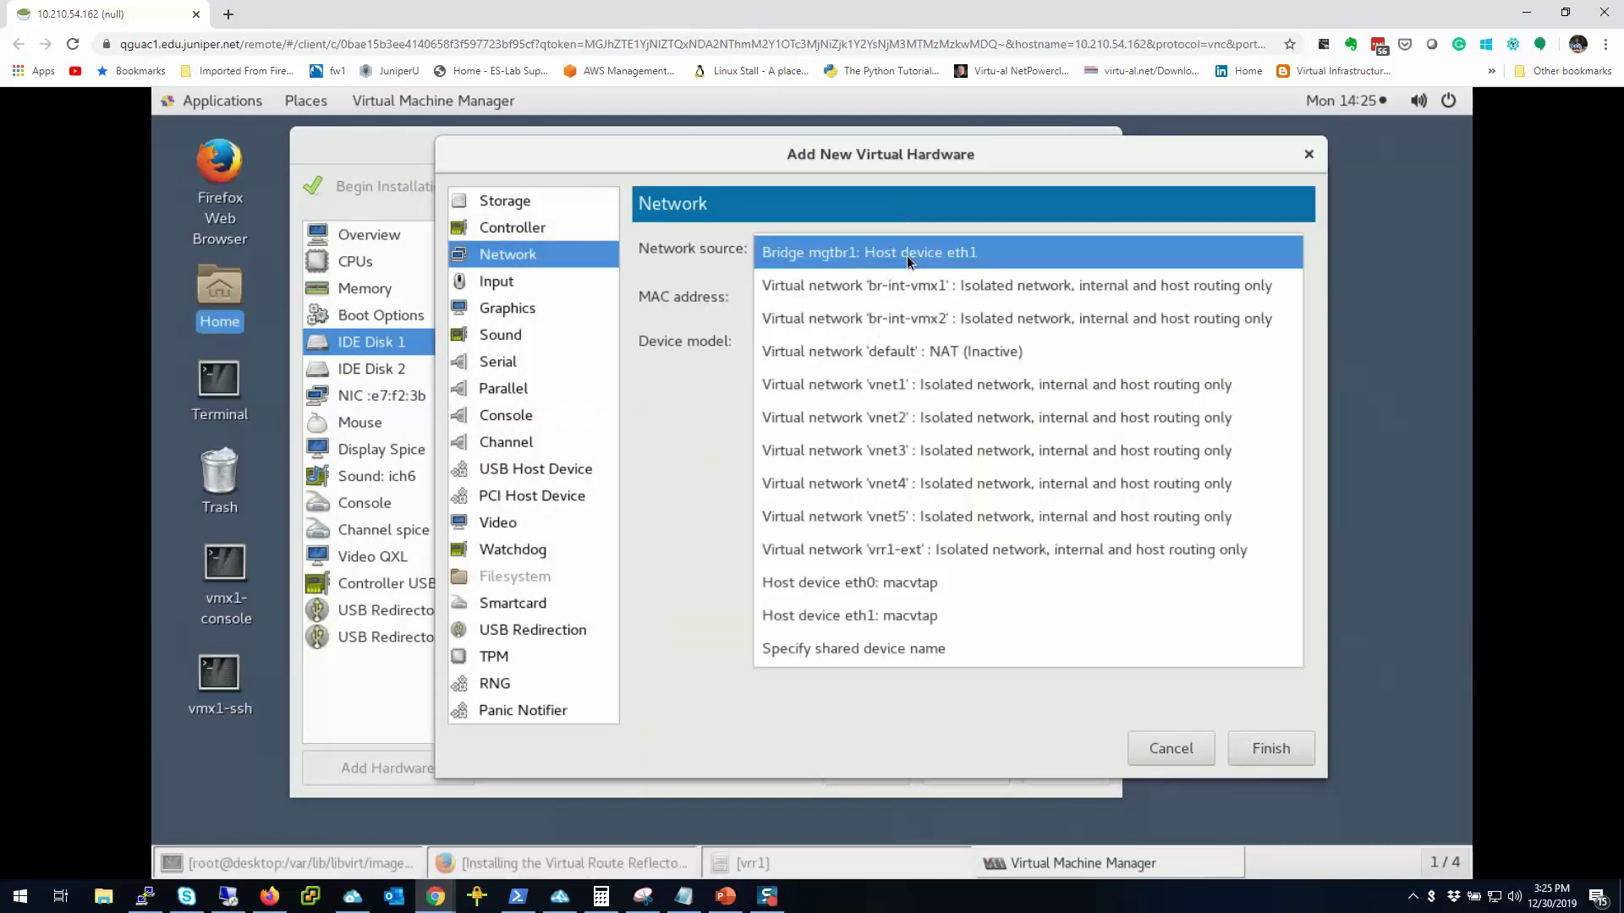
{"action": "left_click", "coordinate": [973, 550]}
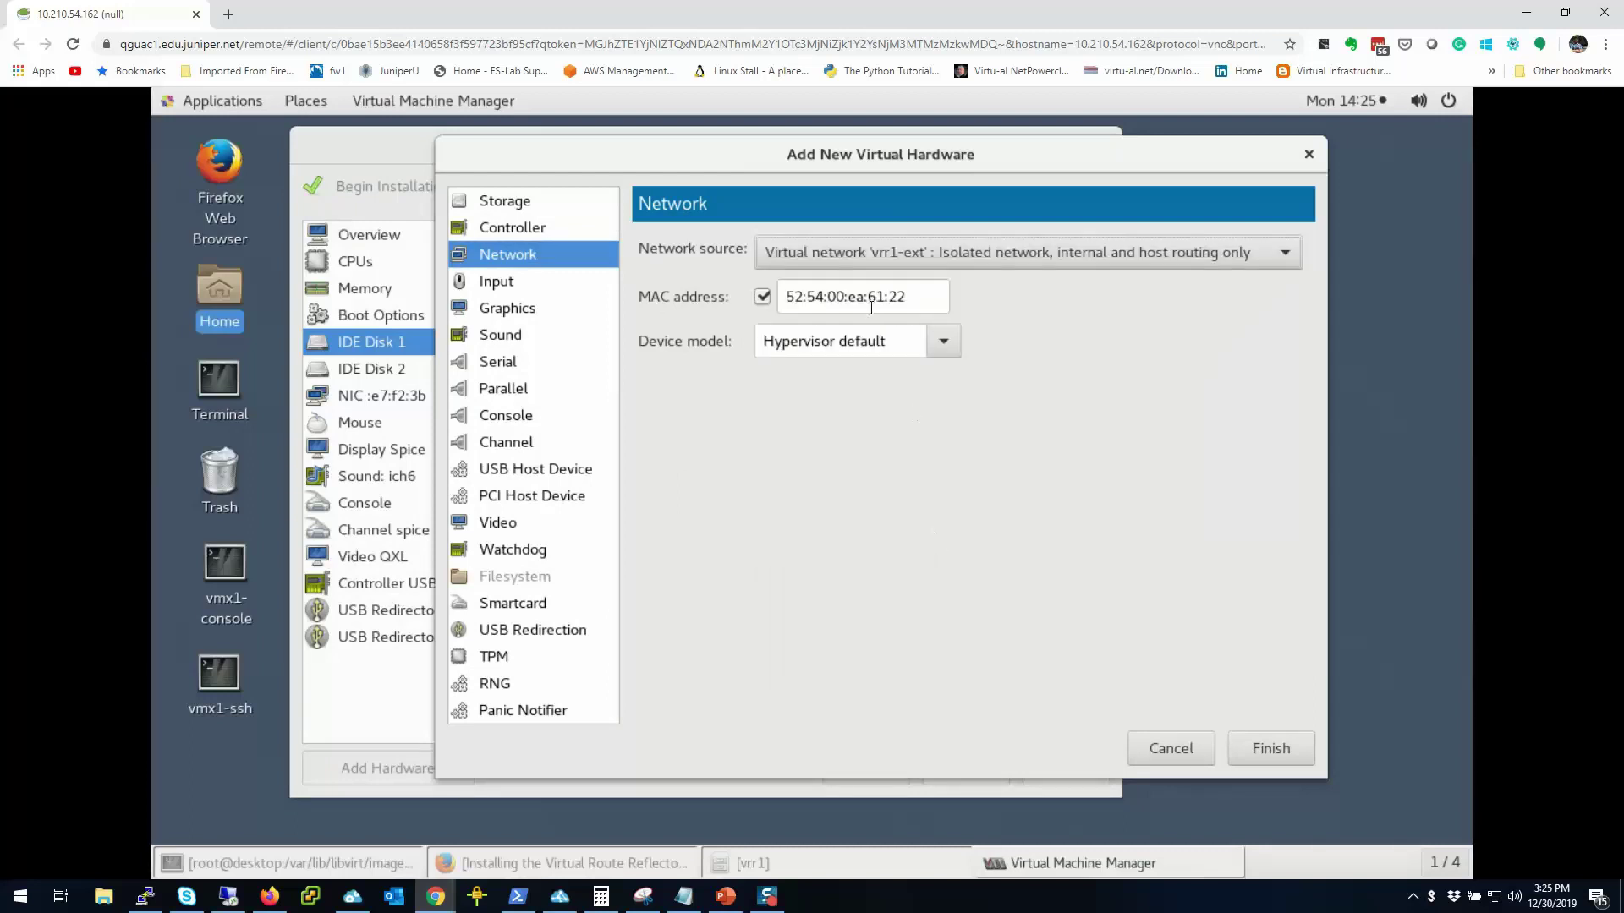
{"action": "left_click", "coordinate": [941, 342]}
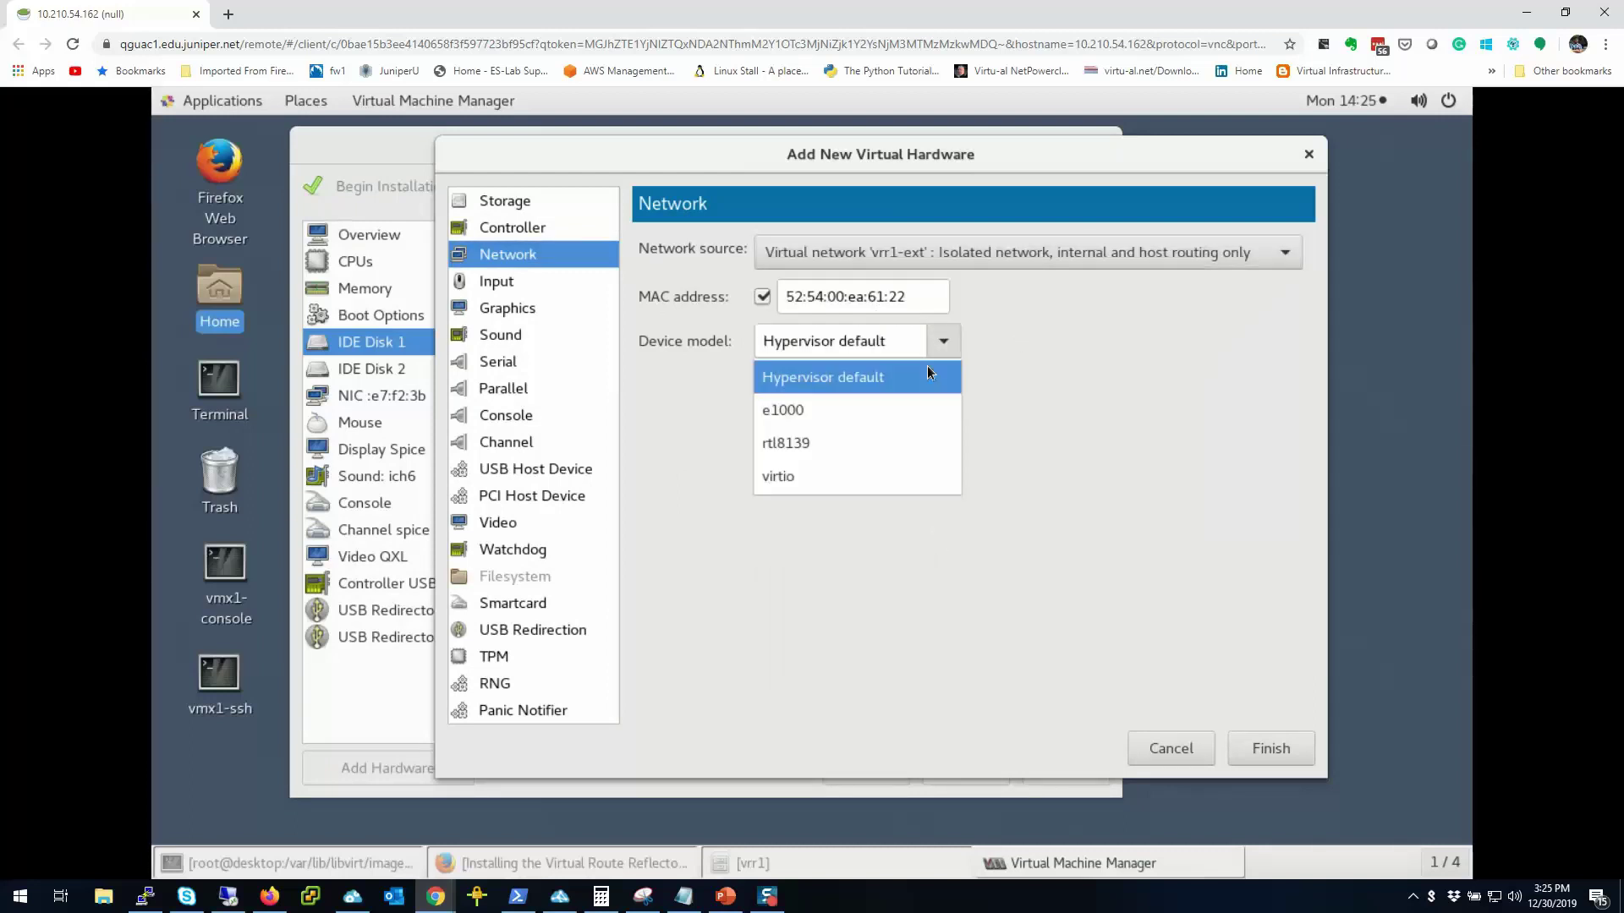
{"action": "left_click", "coordinate": [784, 411]}
{"action": "left_click", "coordinate": [1273, 758]}
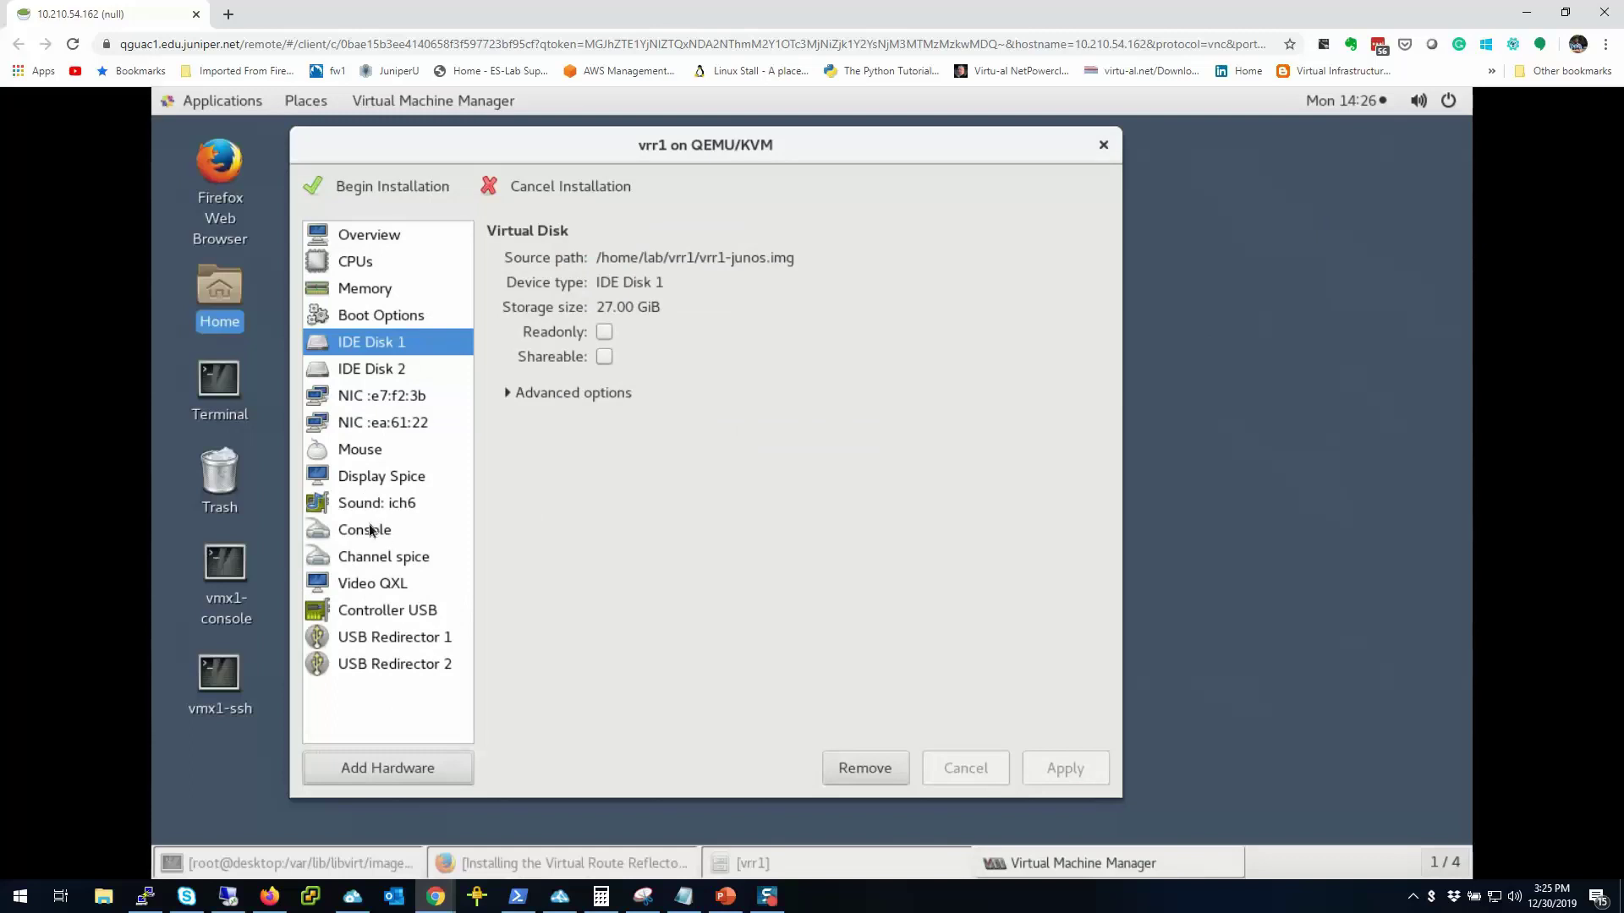
Step: Review vrr1's CPU and Overview details, then begin the installation to boot the VM
{"action": "left_click", "coordinate": [345, 255]}
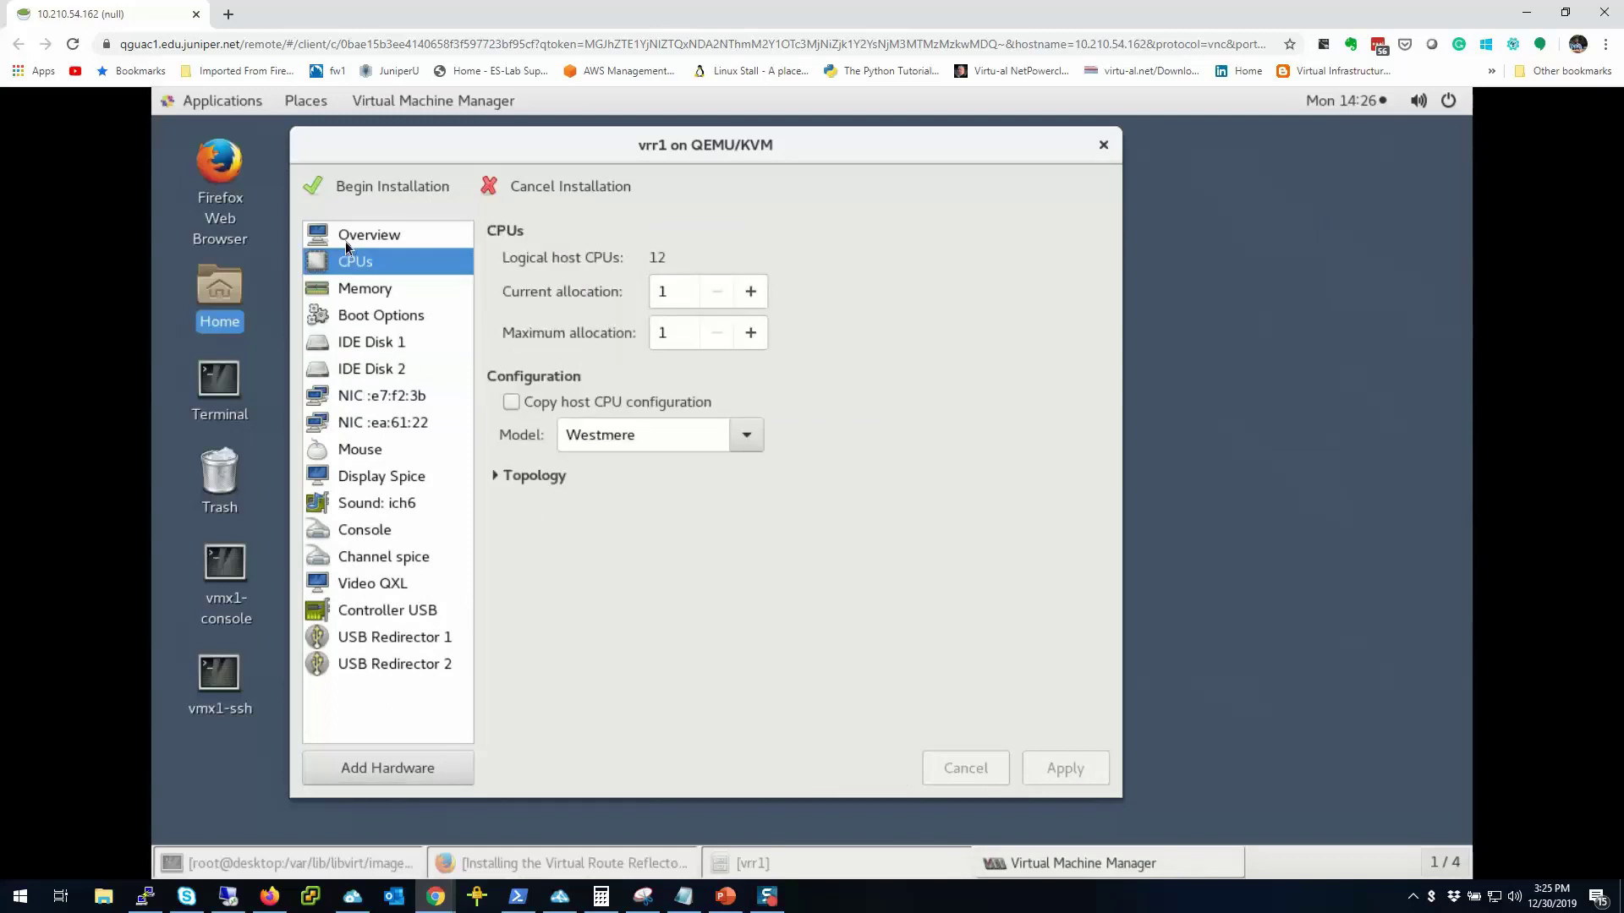
{"action": "left_click", "coordinate": [345, 241]}
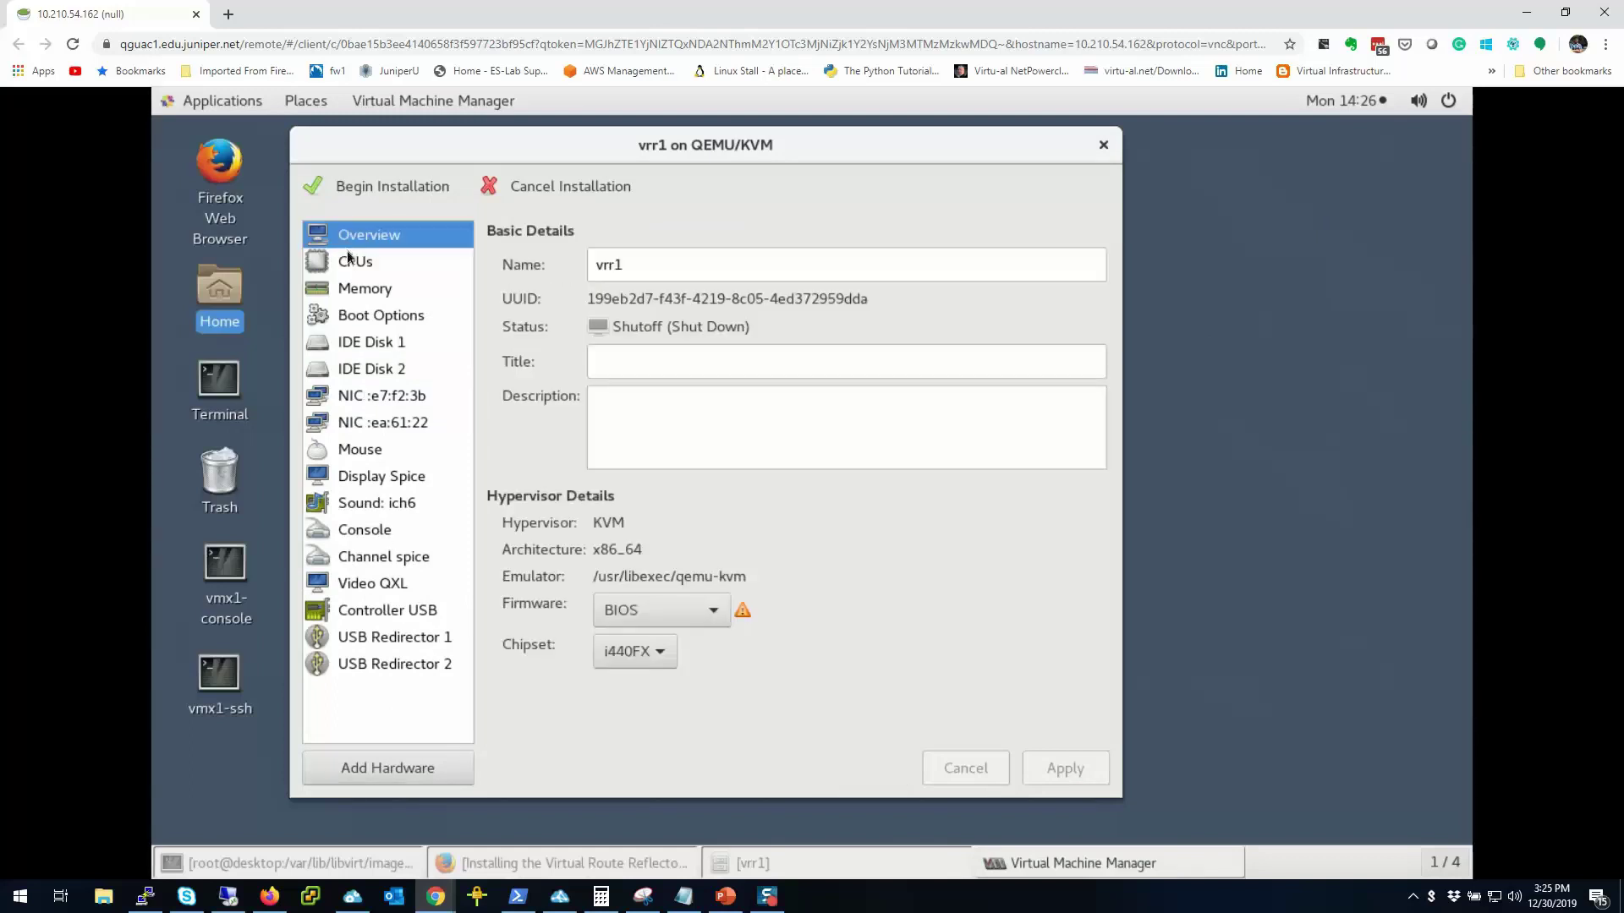
{"action": "left_click", "coordinate": [348, 254]}
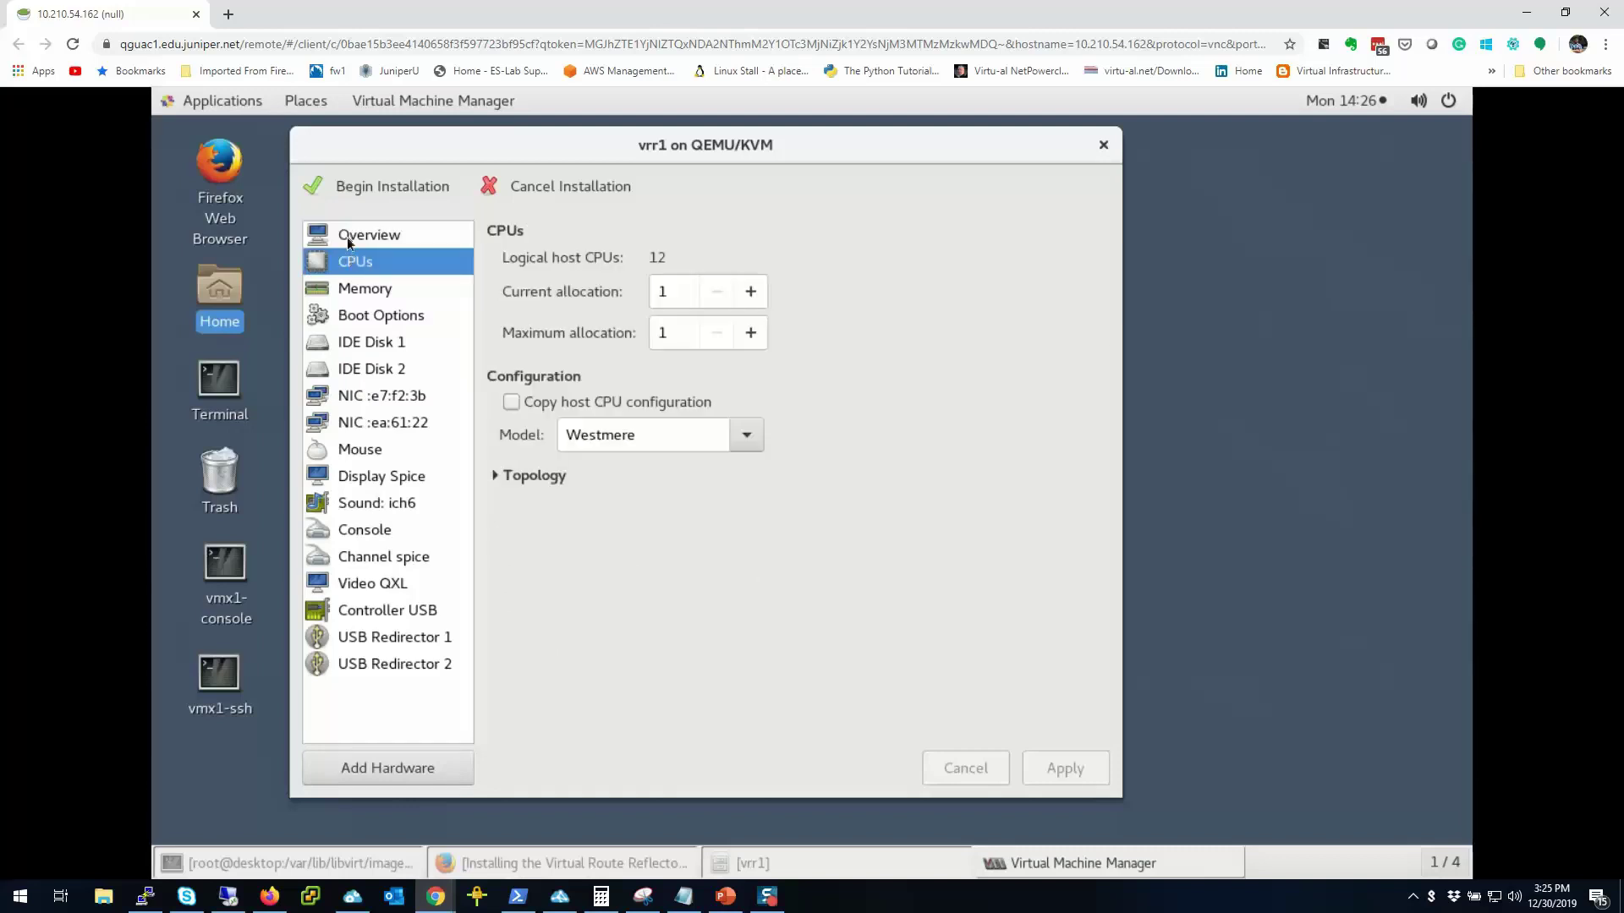
{"action": "left_click", "coordinate": [348, 239]}
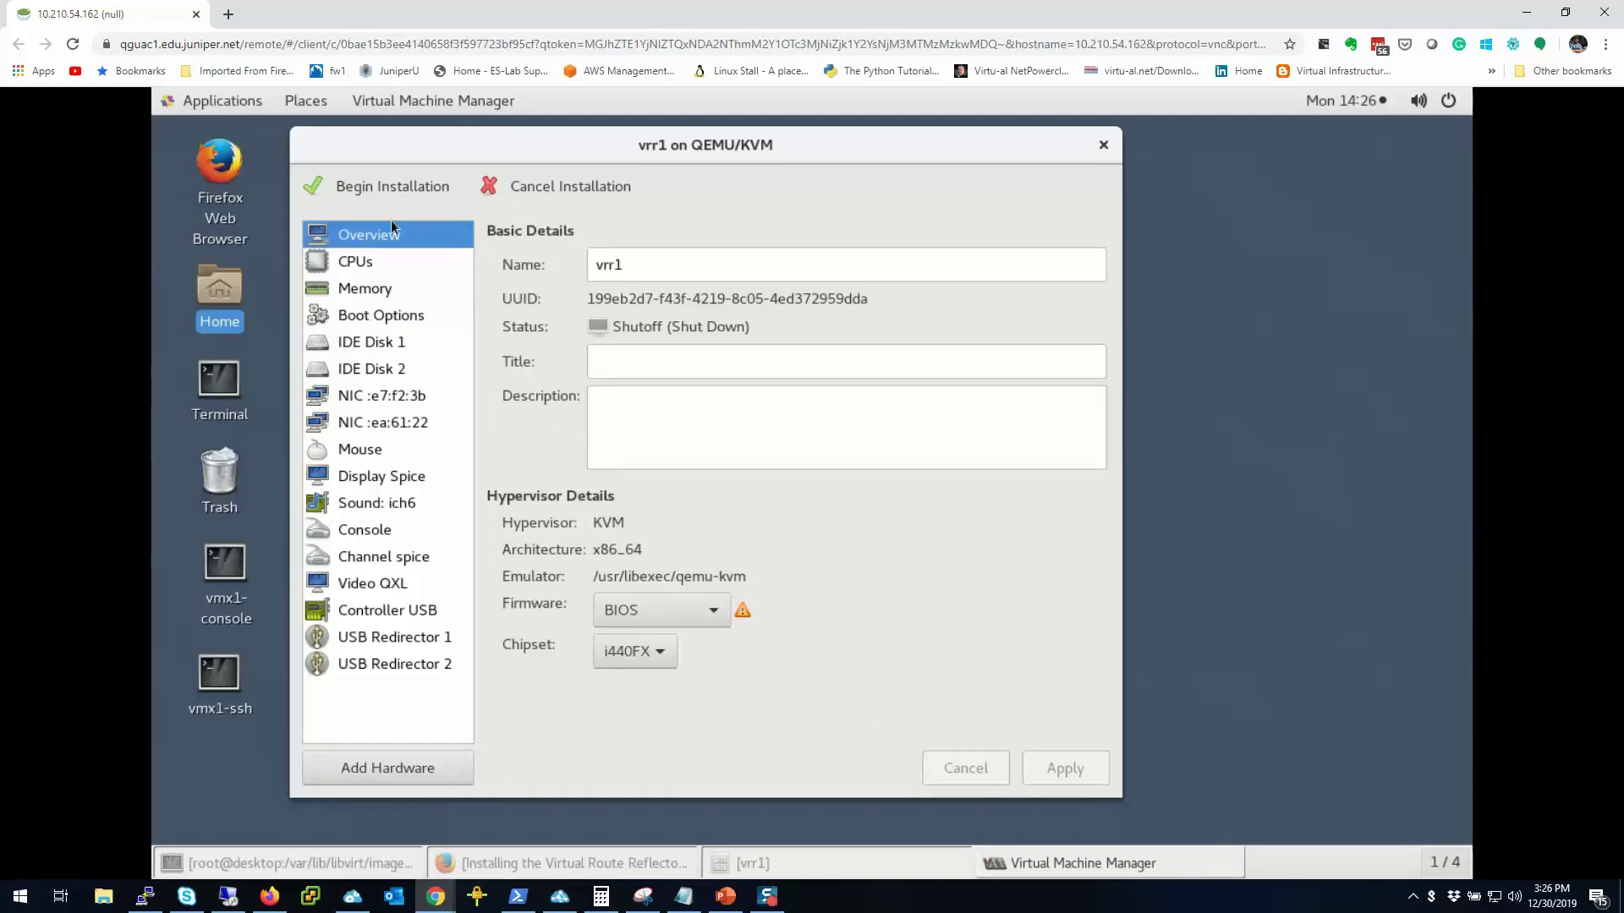
{"action": "left_click", "coordinate": [377, 186]}
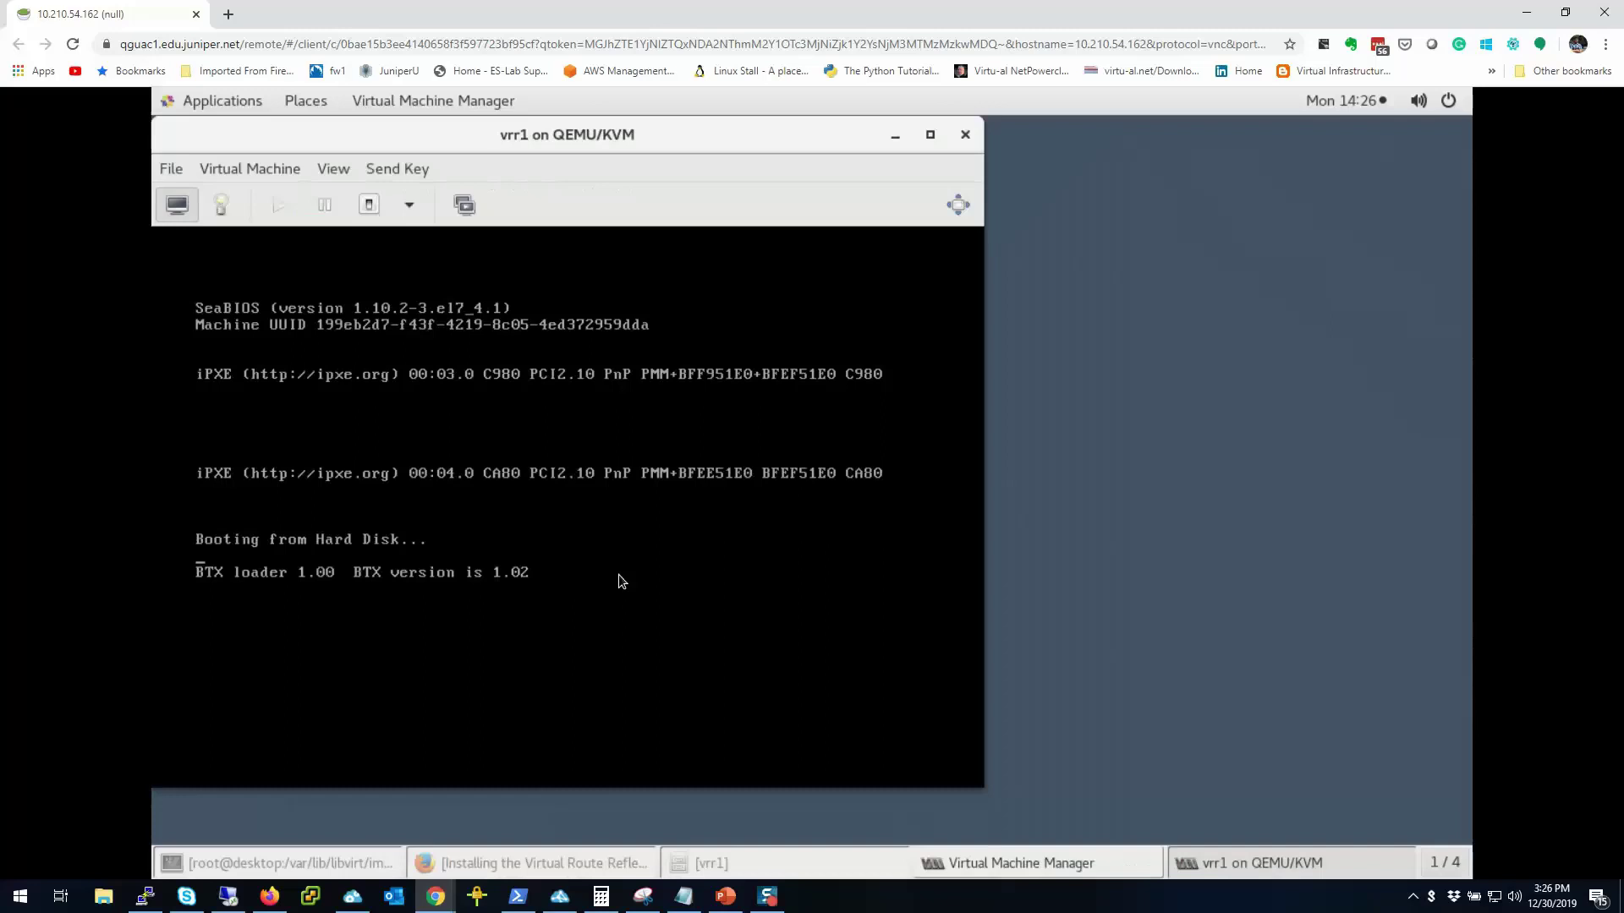
Step: Move the console window aside and bring up the View > Text Consoles submenu
{"action": "left_click_drag", "start_coordinate": [626, 138], "coordinate": [871, 131]}
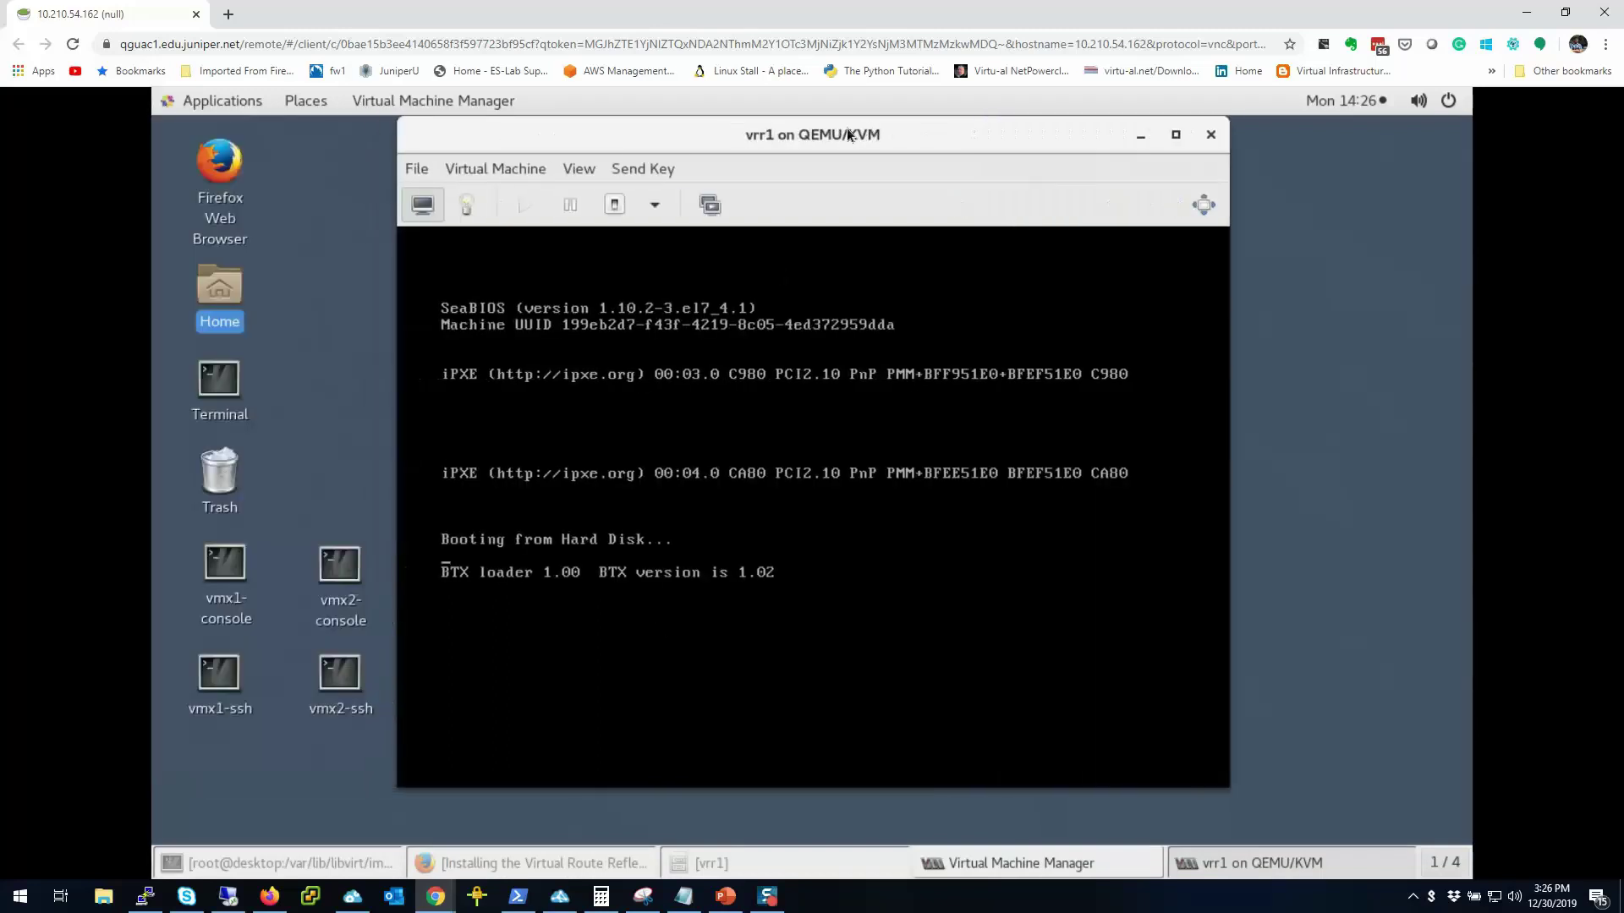
{"action": "left_click", "coordinate": [525, 166]}
{"action": "mouse_move", "coordinate": [580, 170]}
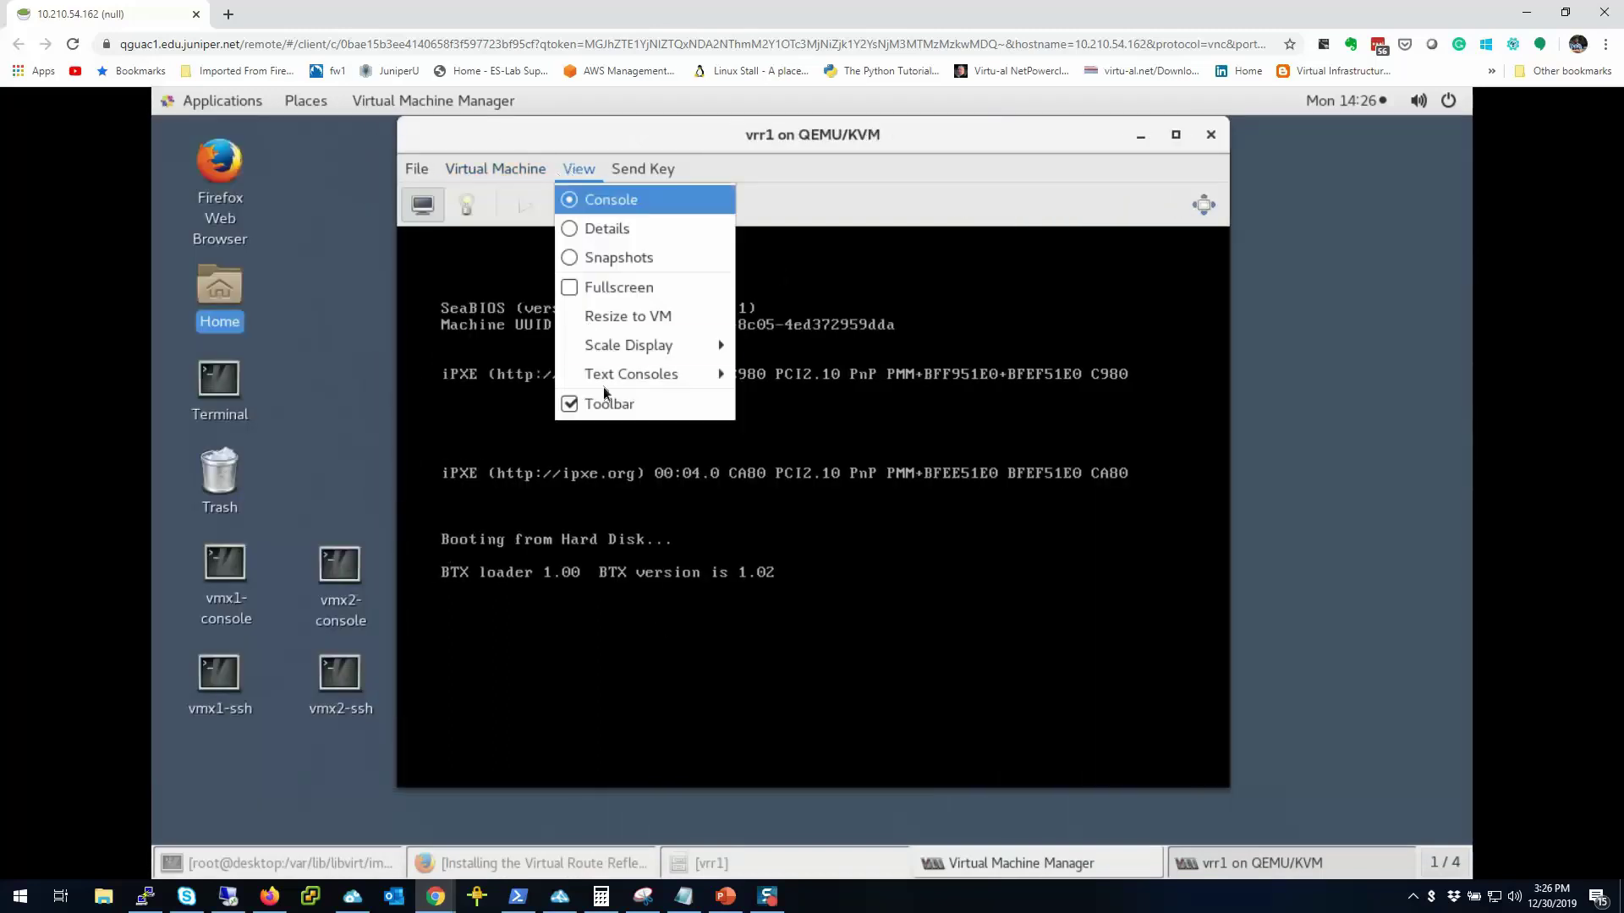
{"action": "mouse_move", "coordinate": [601, 382]}
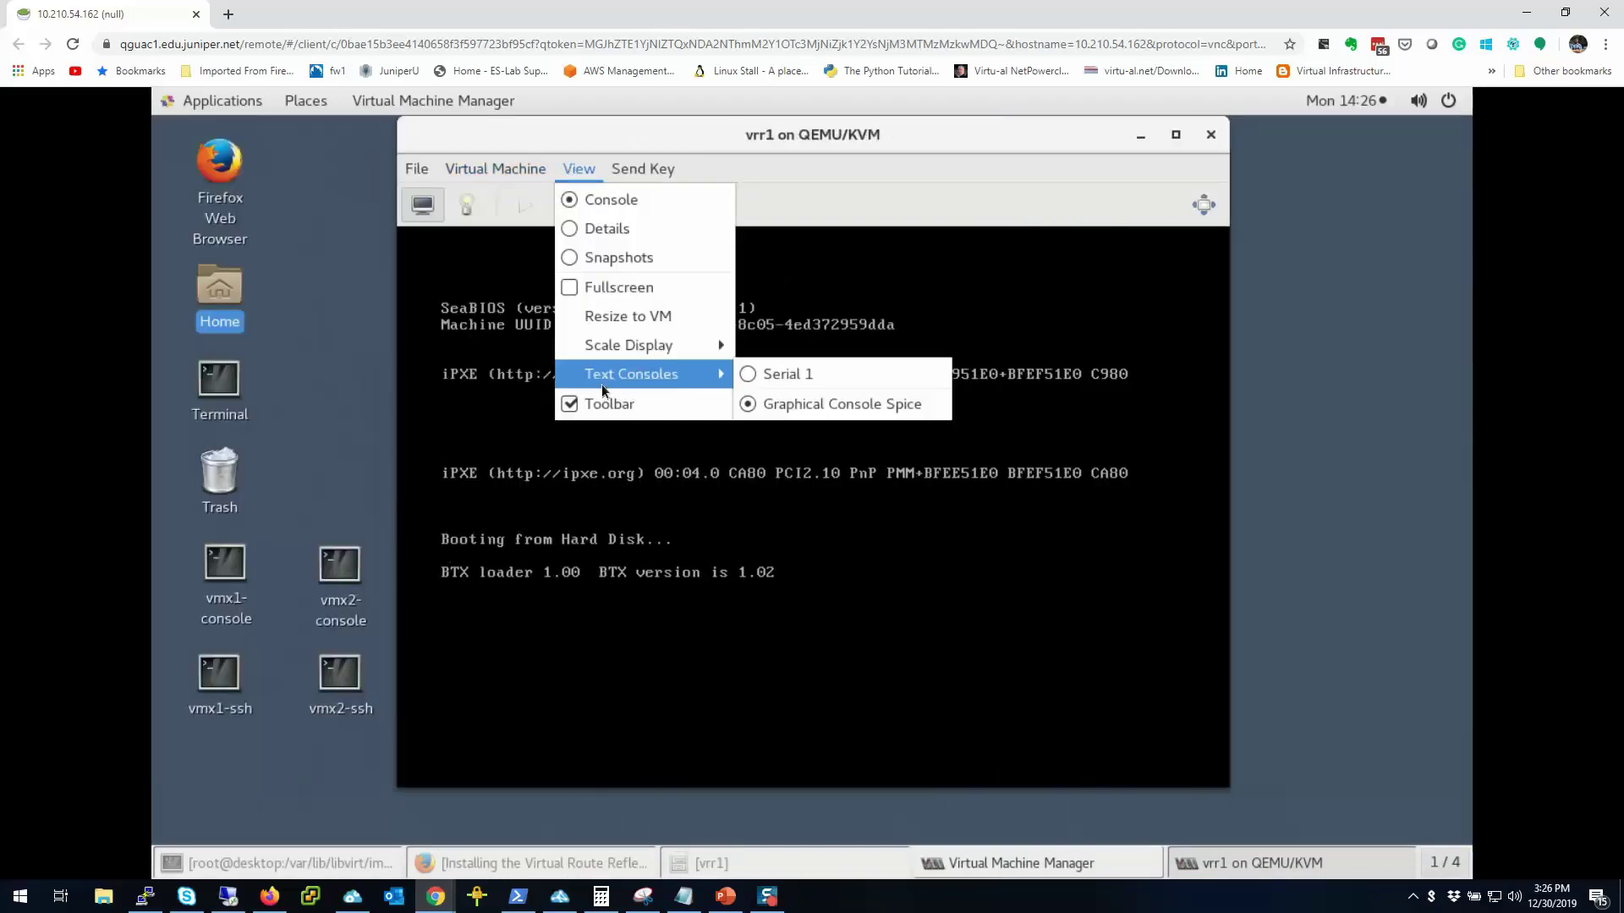
Step: Switch to the Serial 1 console and watch vrr1 boot Junos to the login prompt
{"action": "left_click", "coordinate": [754, 382]}
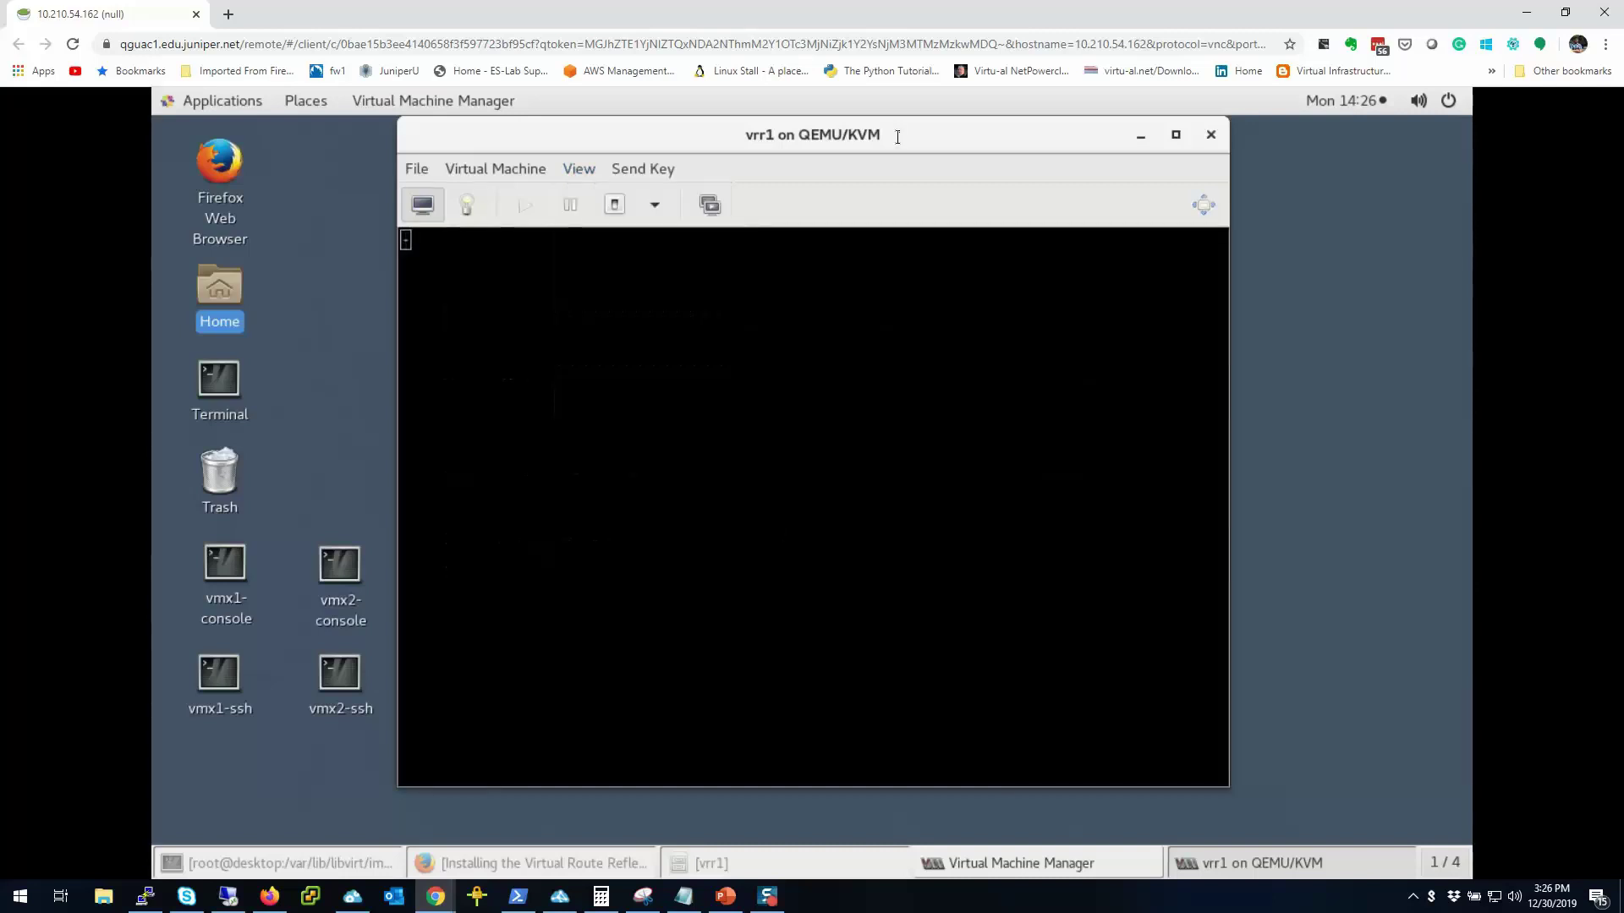
{"action": "left_click_drag", "start_coordinate": [883, 136], "coordinate": [778, 139]}
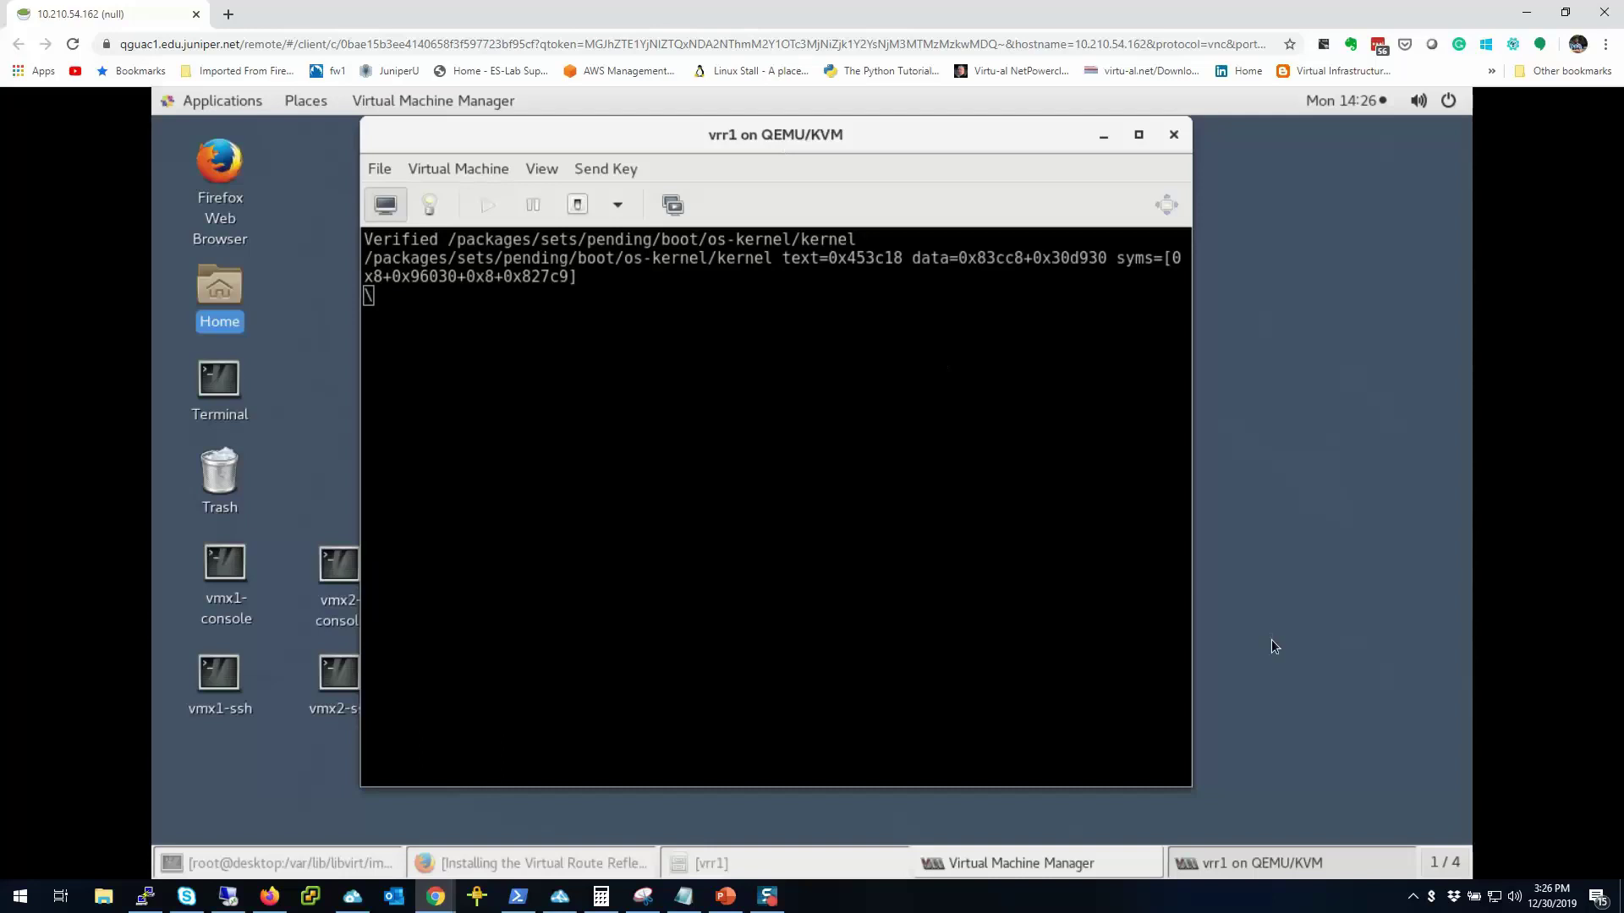
{"action": "left_click", "coordinate": [1413, 898]}
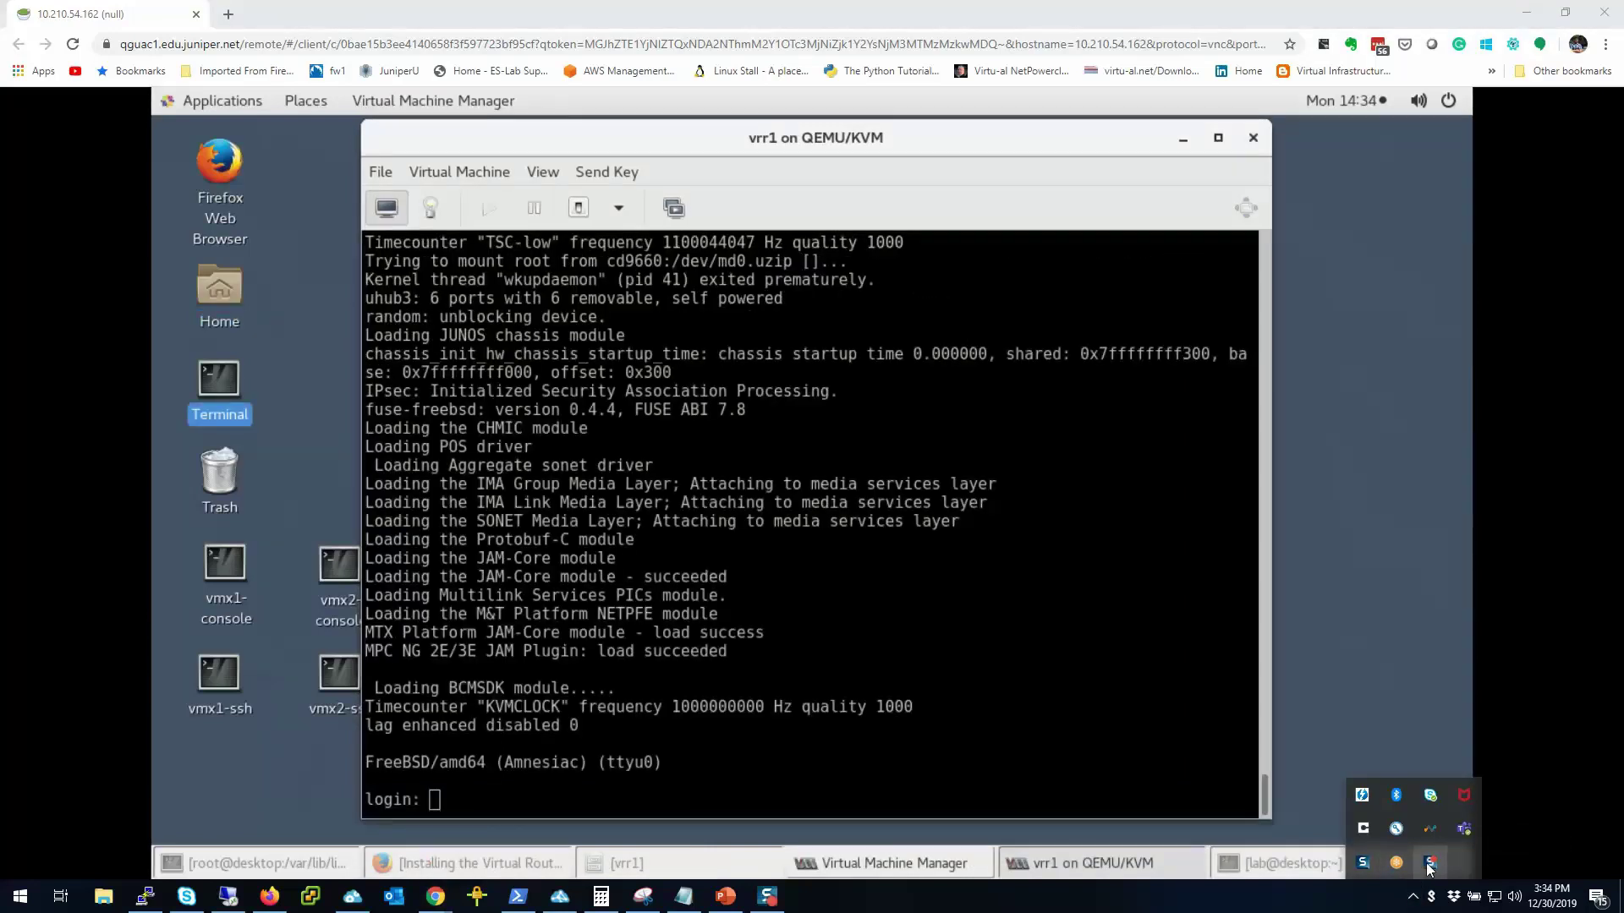
{"action": "left_click", "coordinate": [892, 514]}
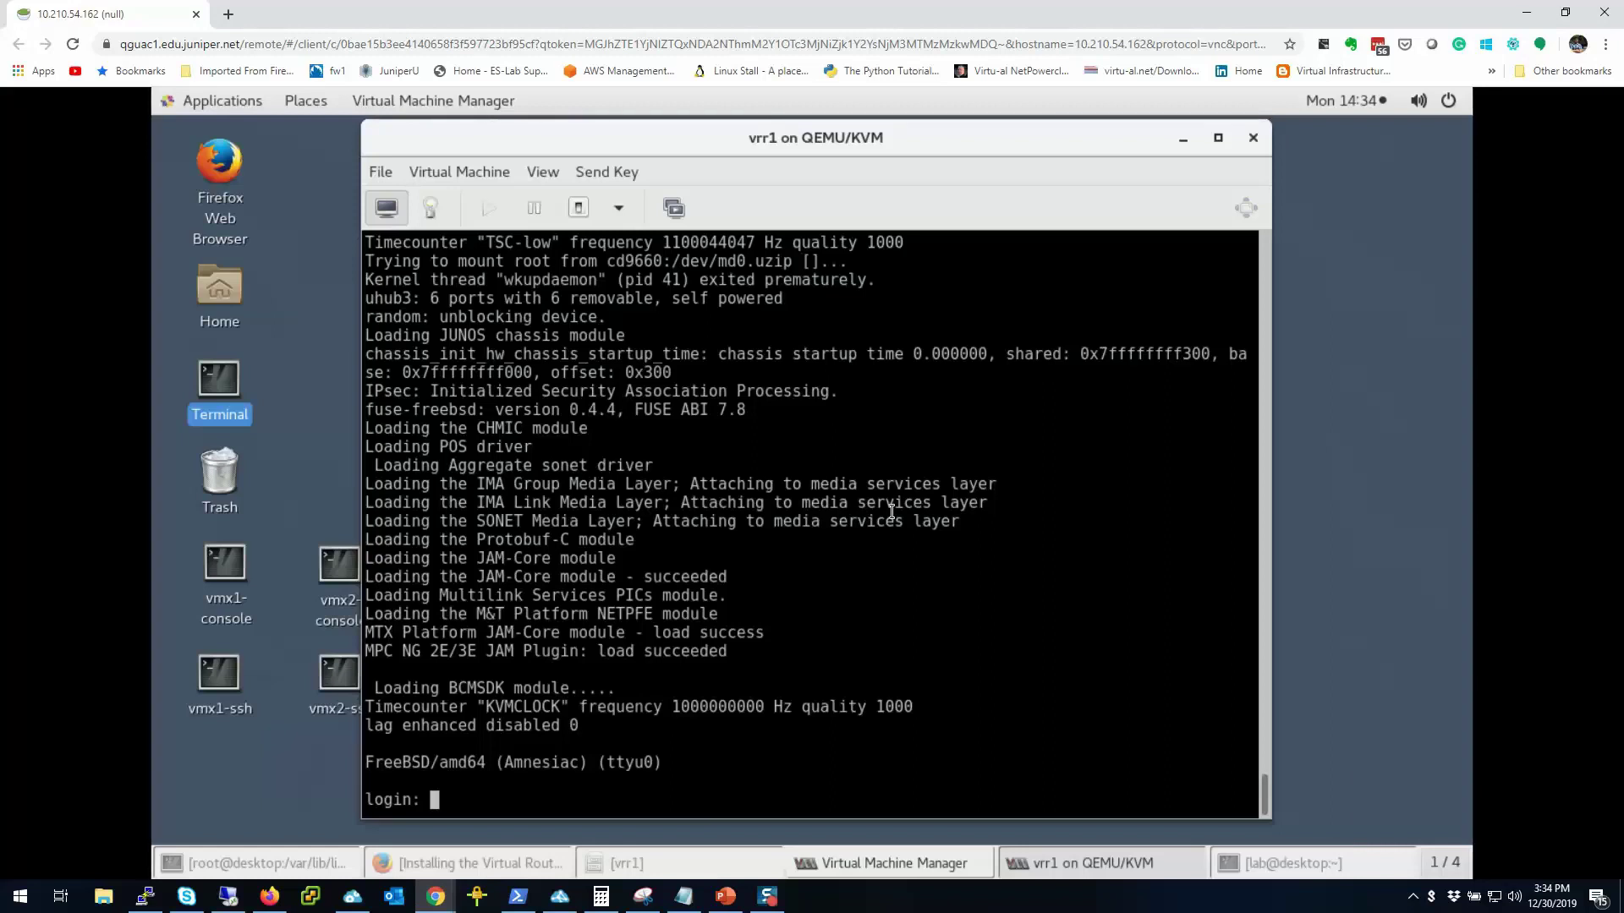
Step: Log in as root, start the Junos cli, and enter configure mode
{"action": "type", "text": "root"}
{"action": "key", "text": "Return"}
{"action": "type", "text": "cli"}
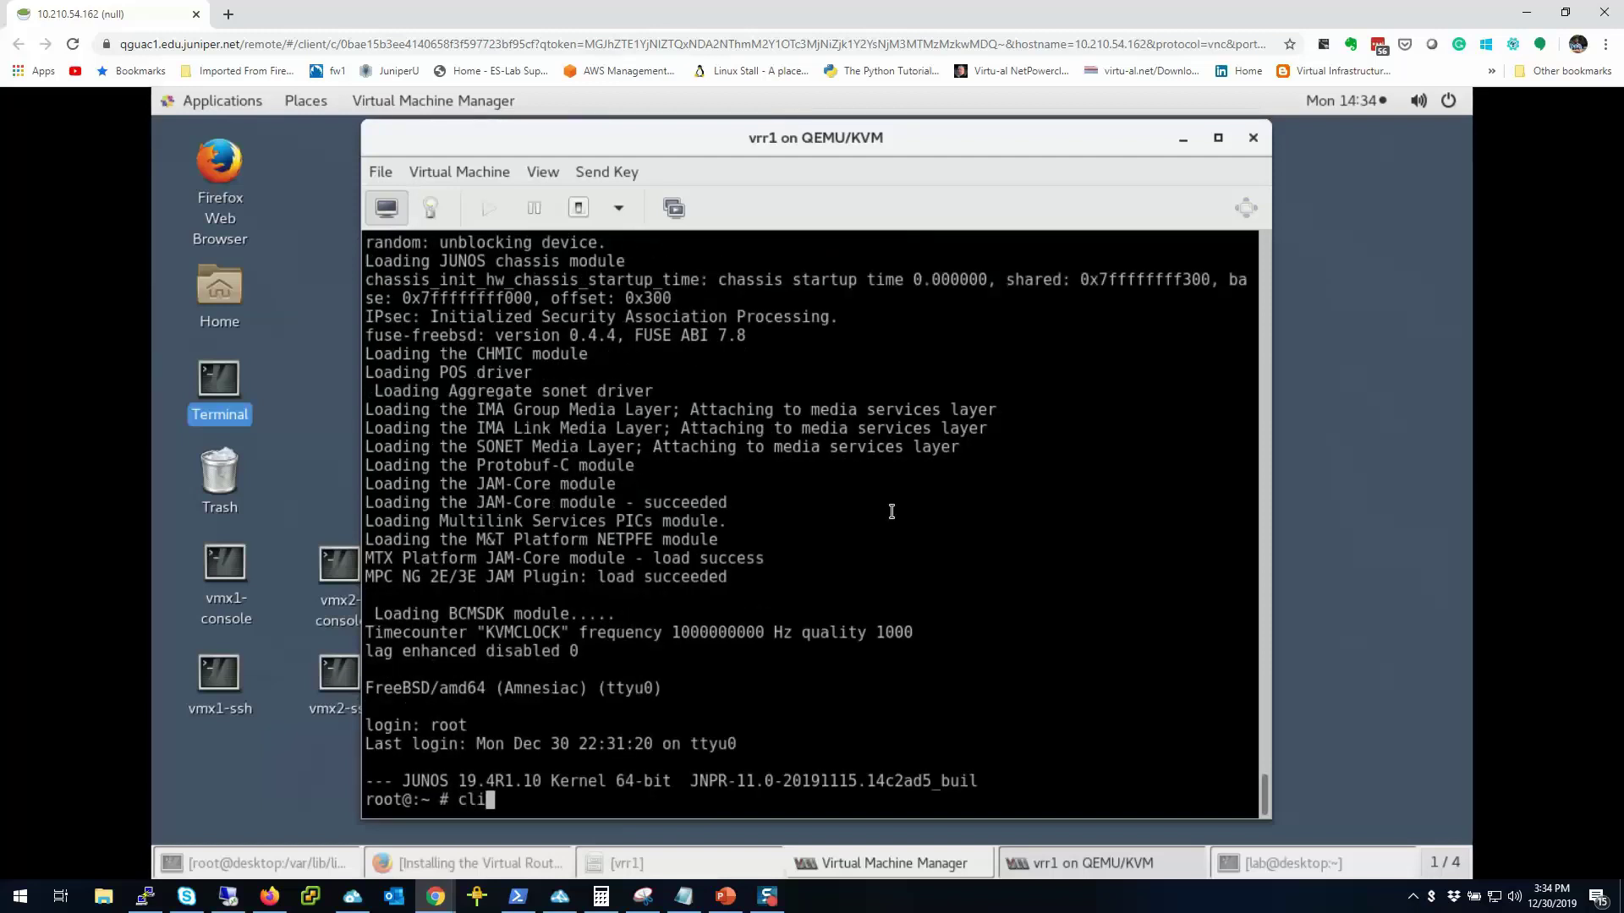
{"action": "key", "text": "Return"}
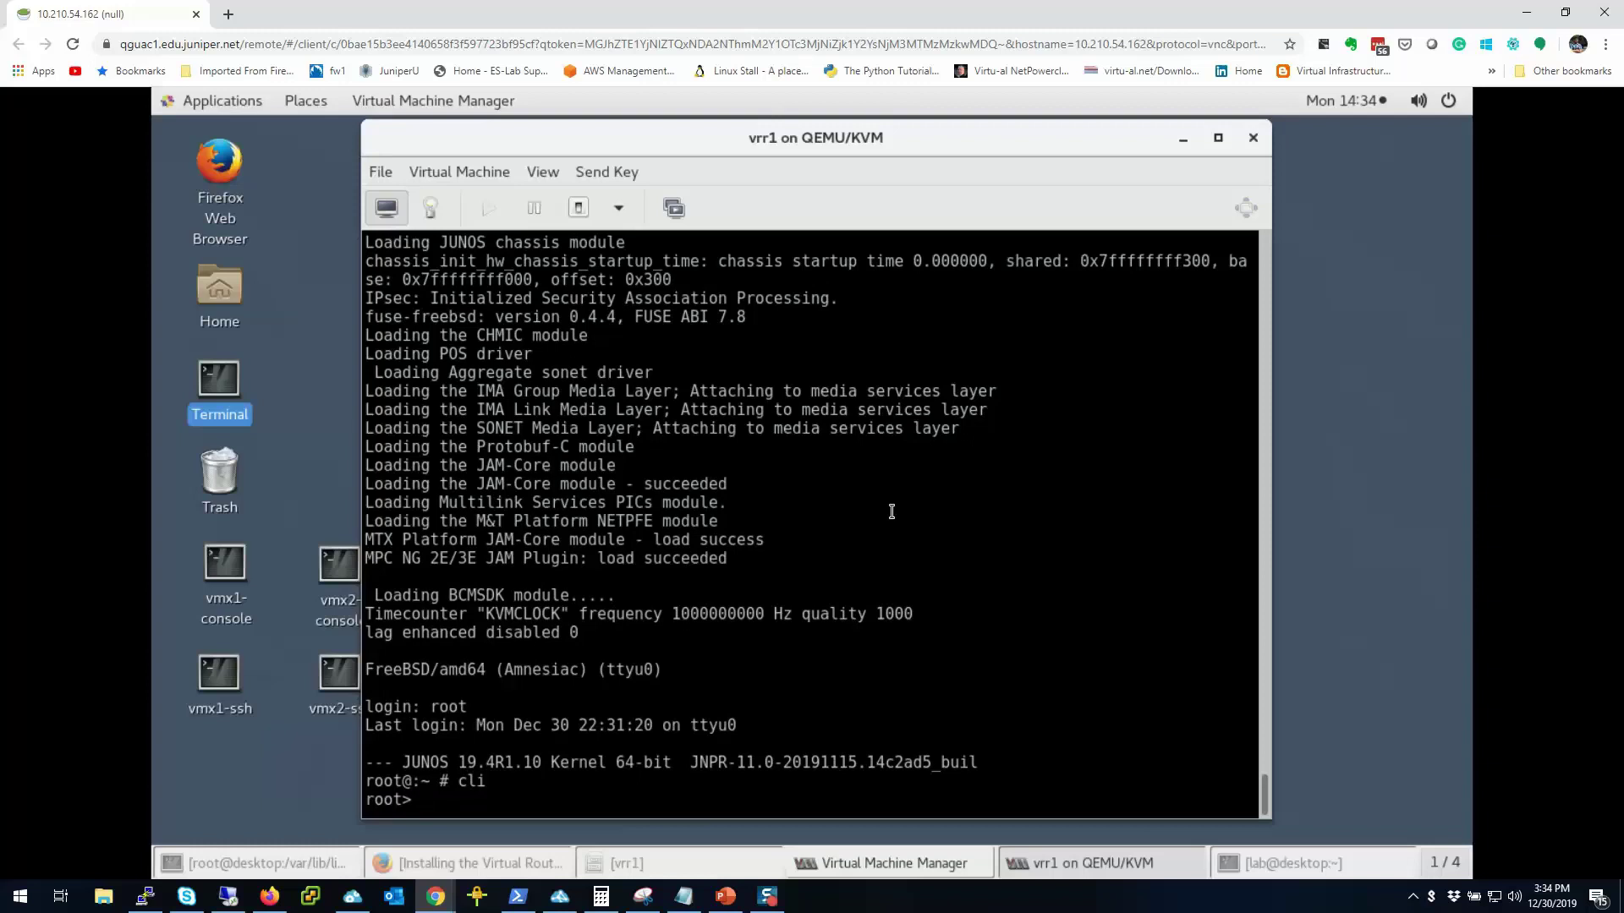
{"action": "type", "text": "configure"}
{"action": "key", "text": "Return"}
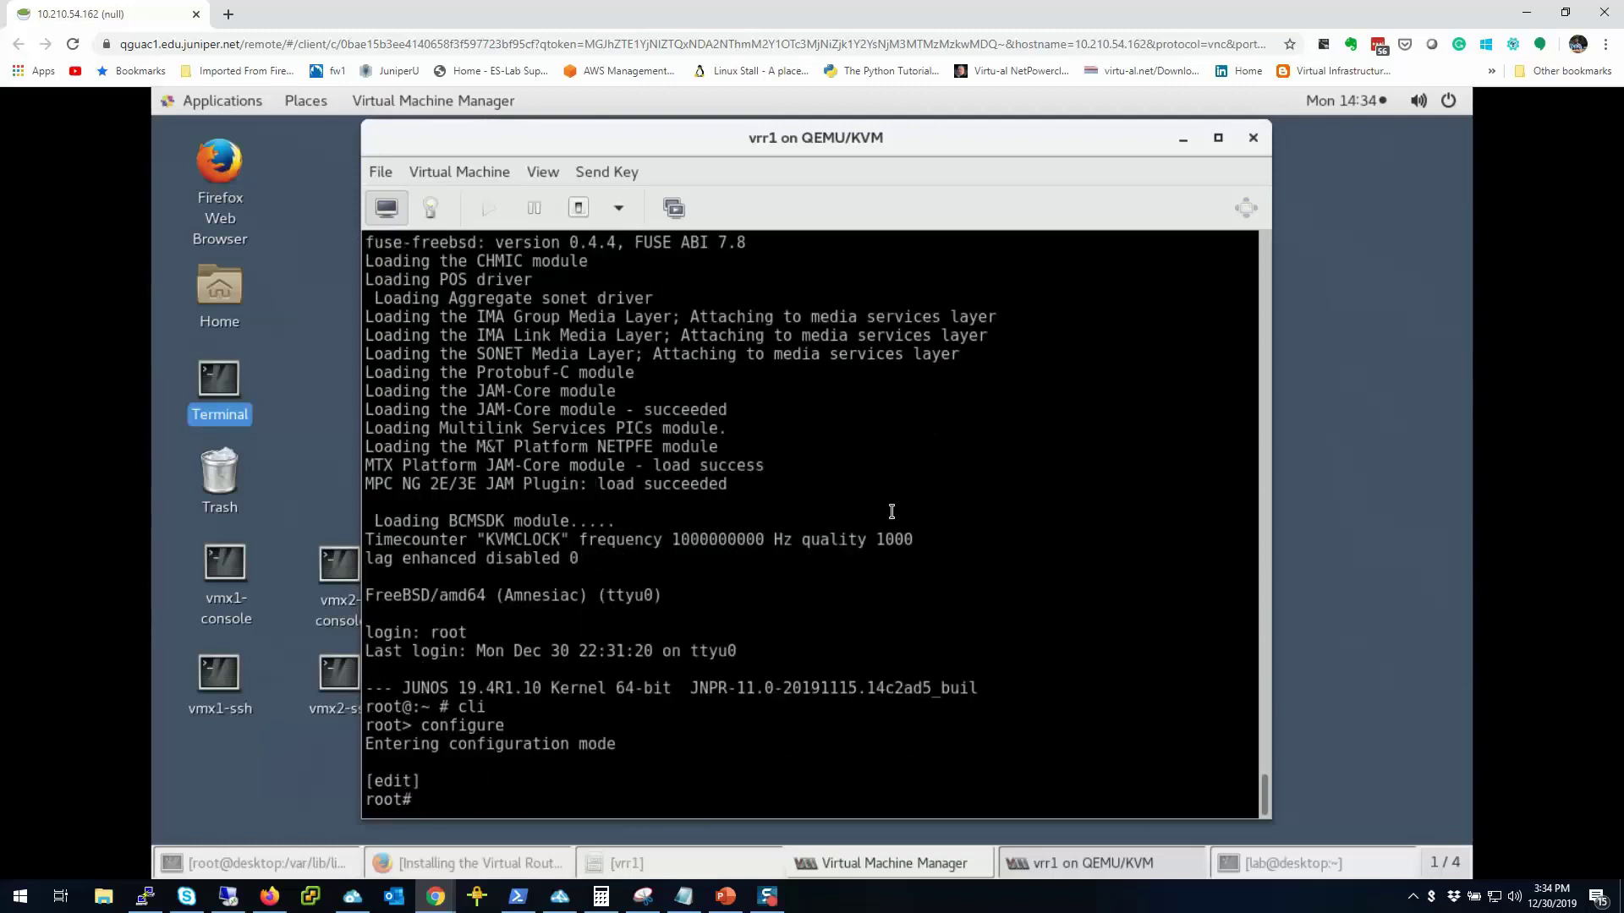
Step: Set host-name vrr1, a plain-text root password, and allow SSH root login
{"action": "type", "text": "set system host-name vrr1"}
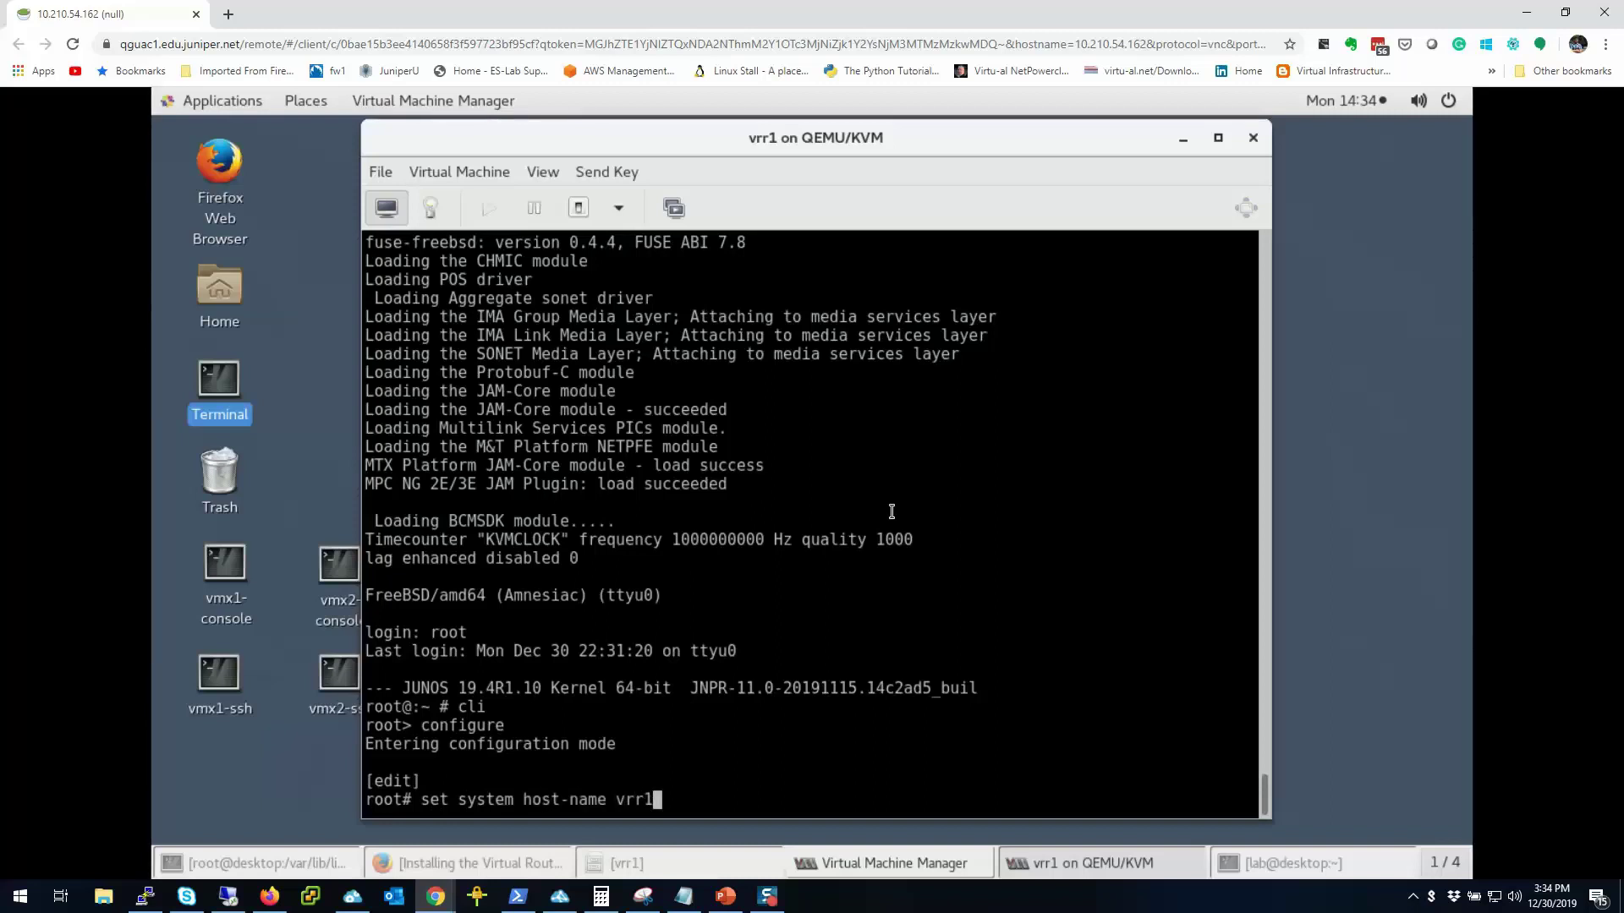
{"action": "key", "text": "Return"}
{"action": "type", "text": "set "}
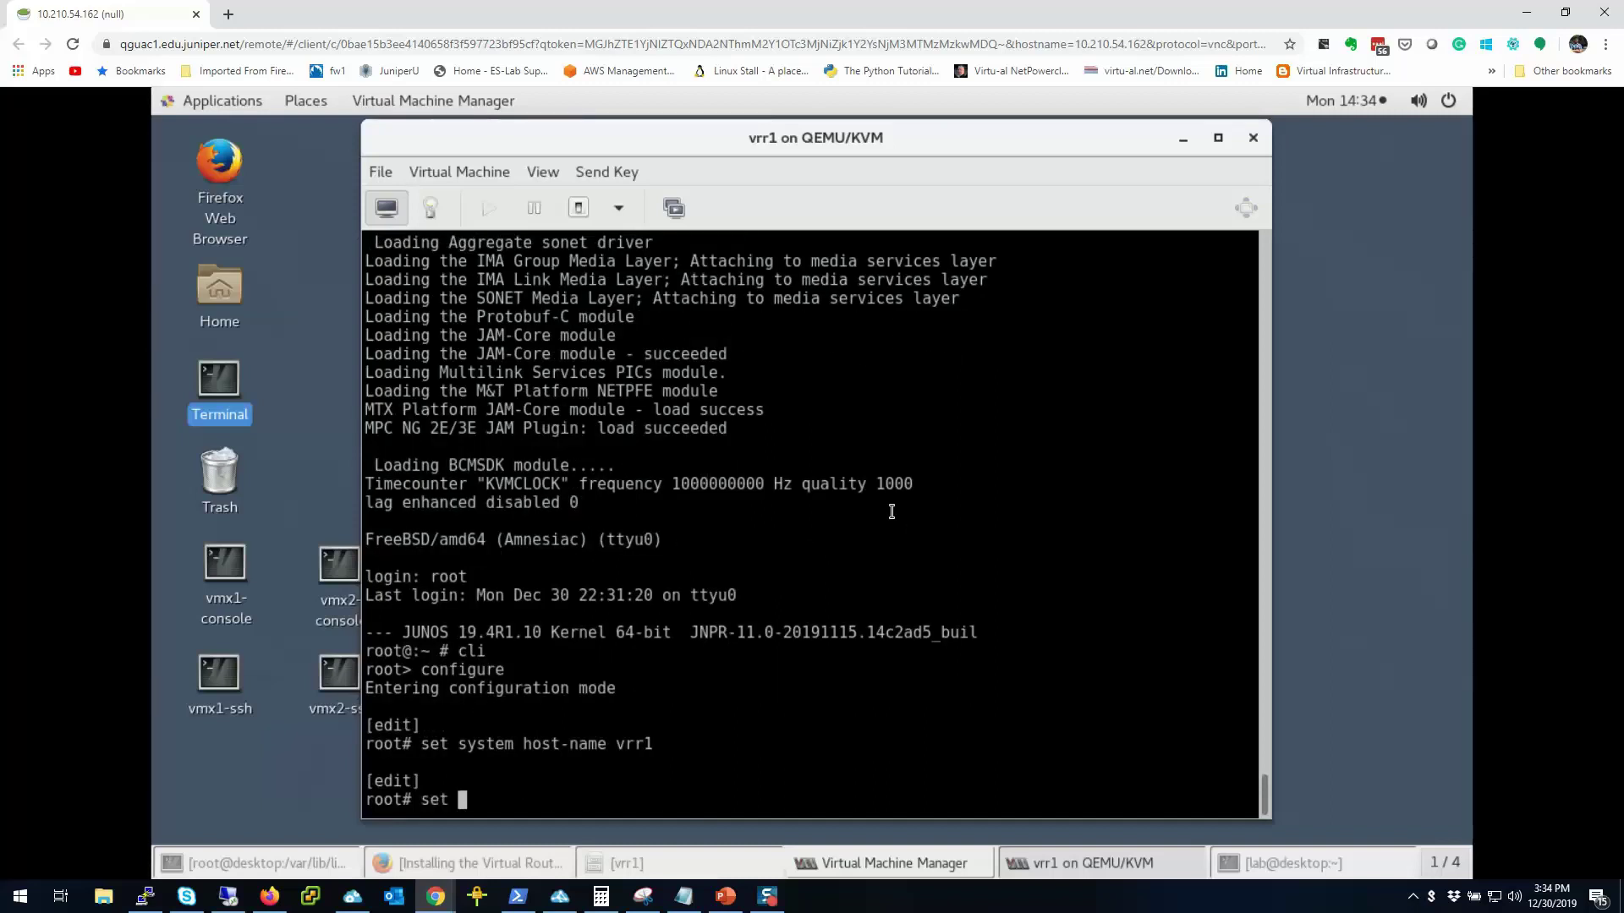
{"action": "type", "text": "system root-authentication plain-text-password"}
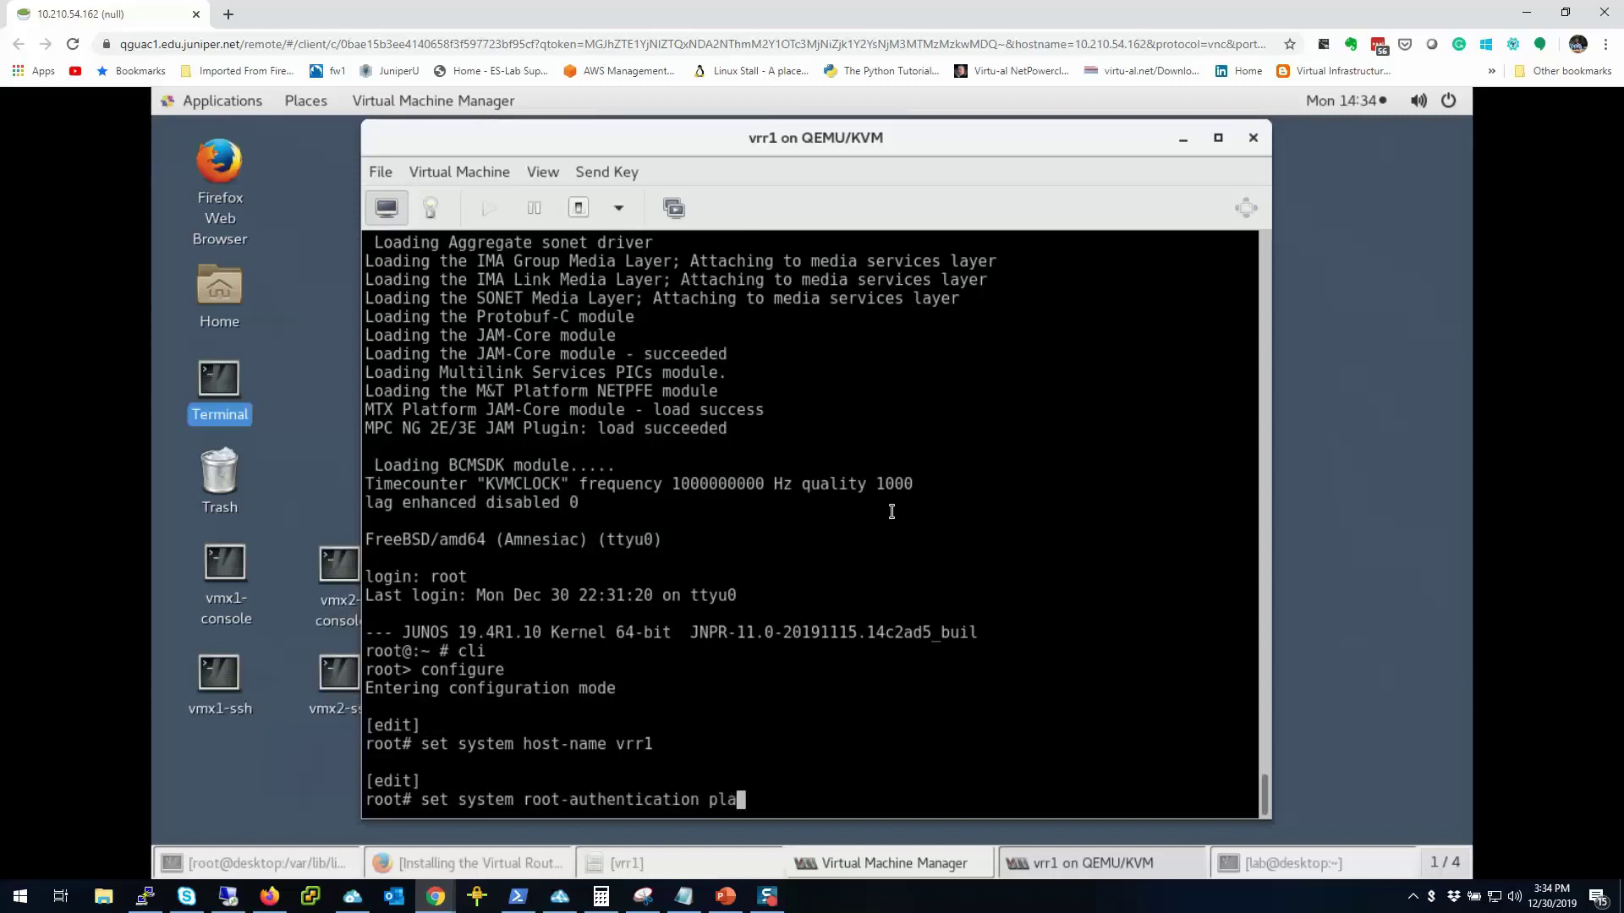
{"action": "key", "text": "Return"}
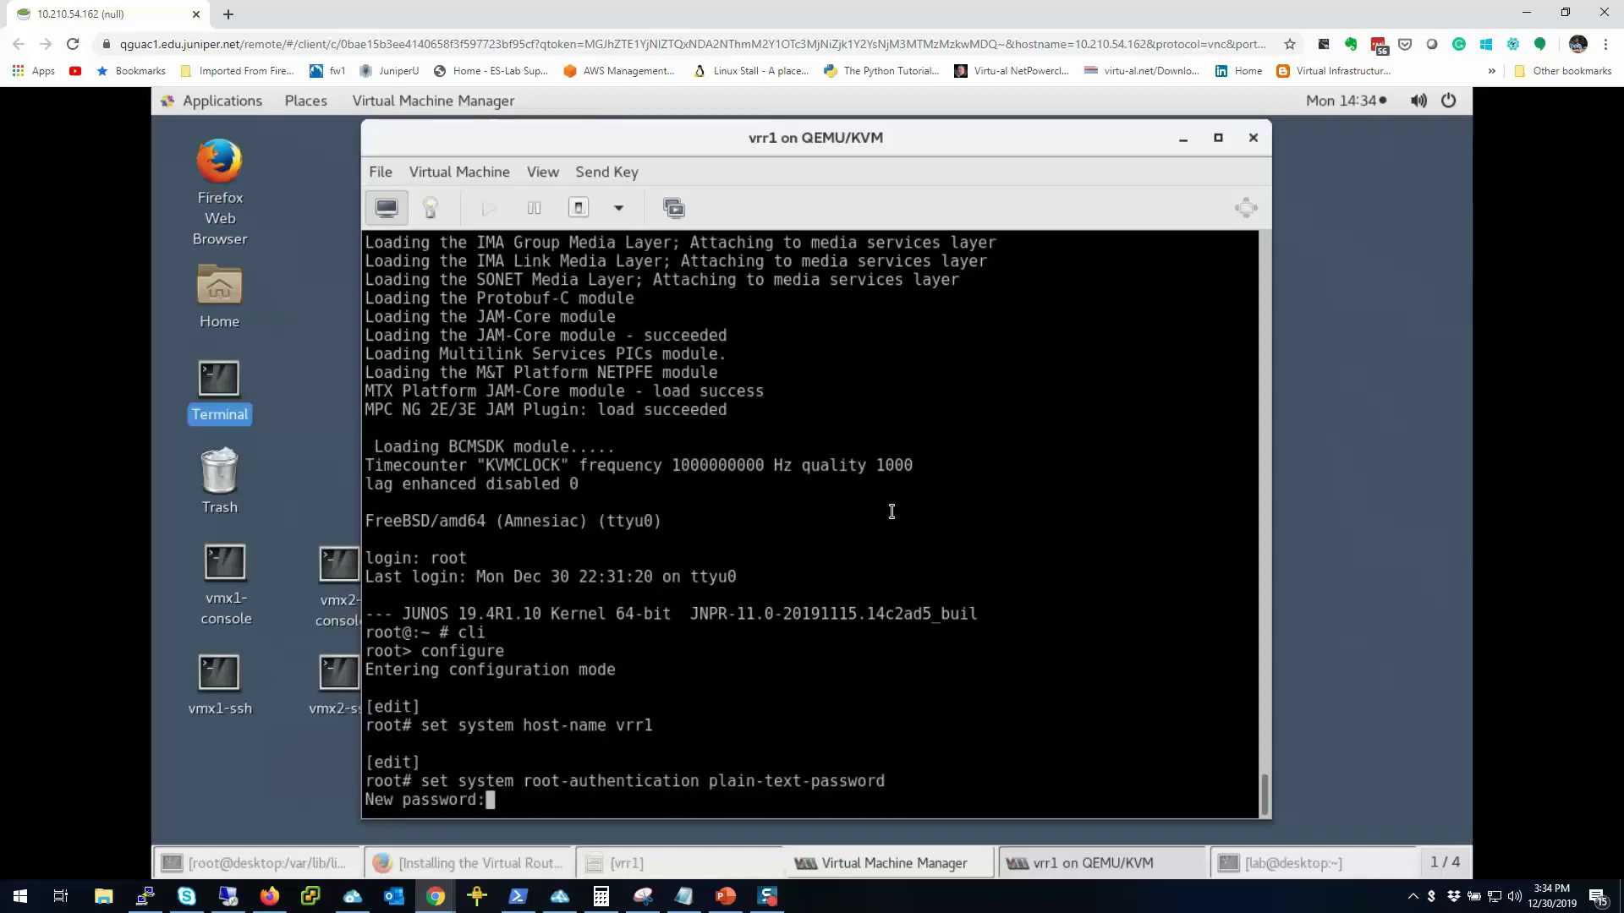
{"action": "key", "text": "Return"}
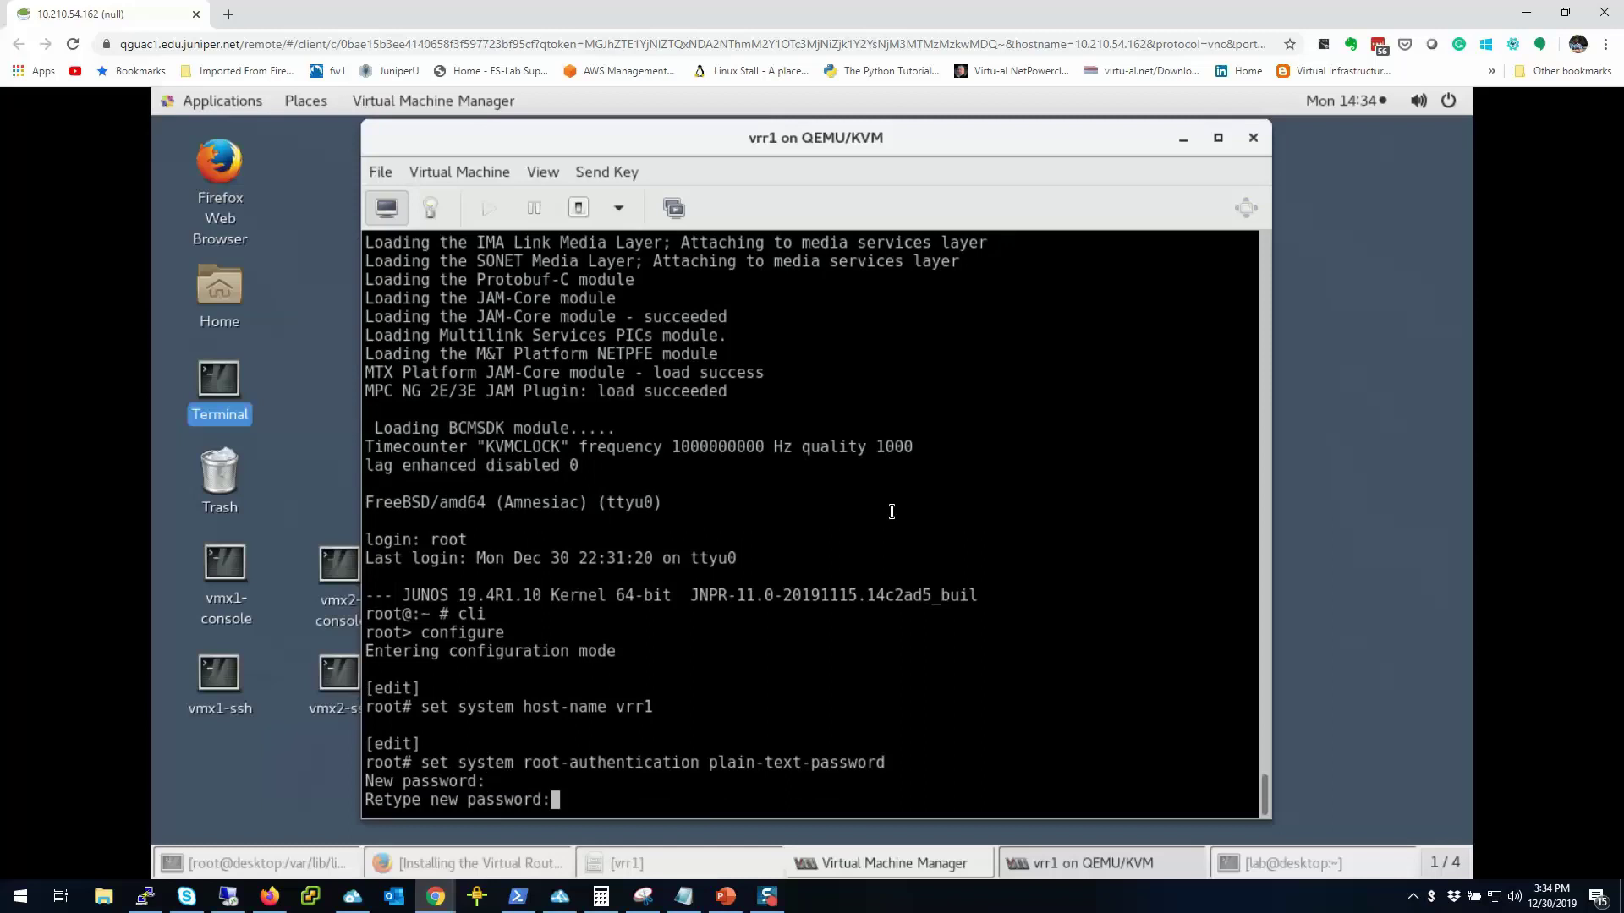
{"action": "key", "text": "Return"}
{"action": "type", "text": "set ssy"}
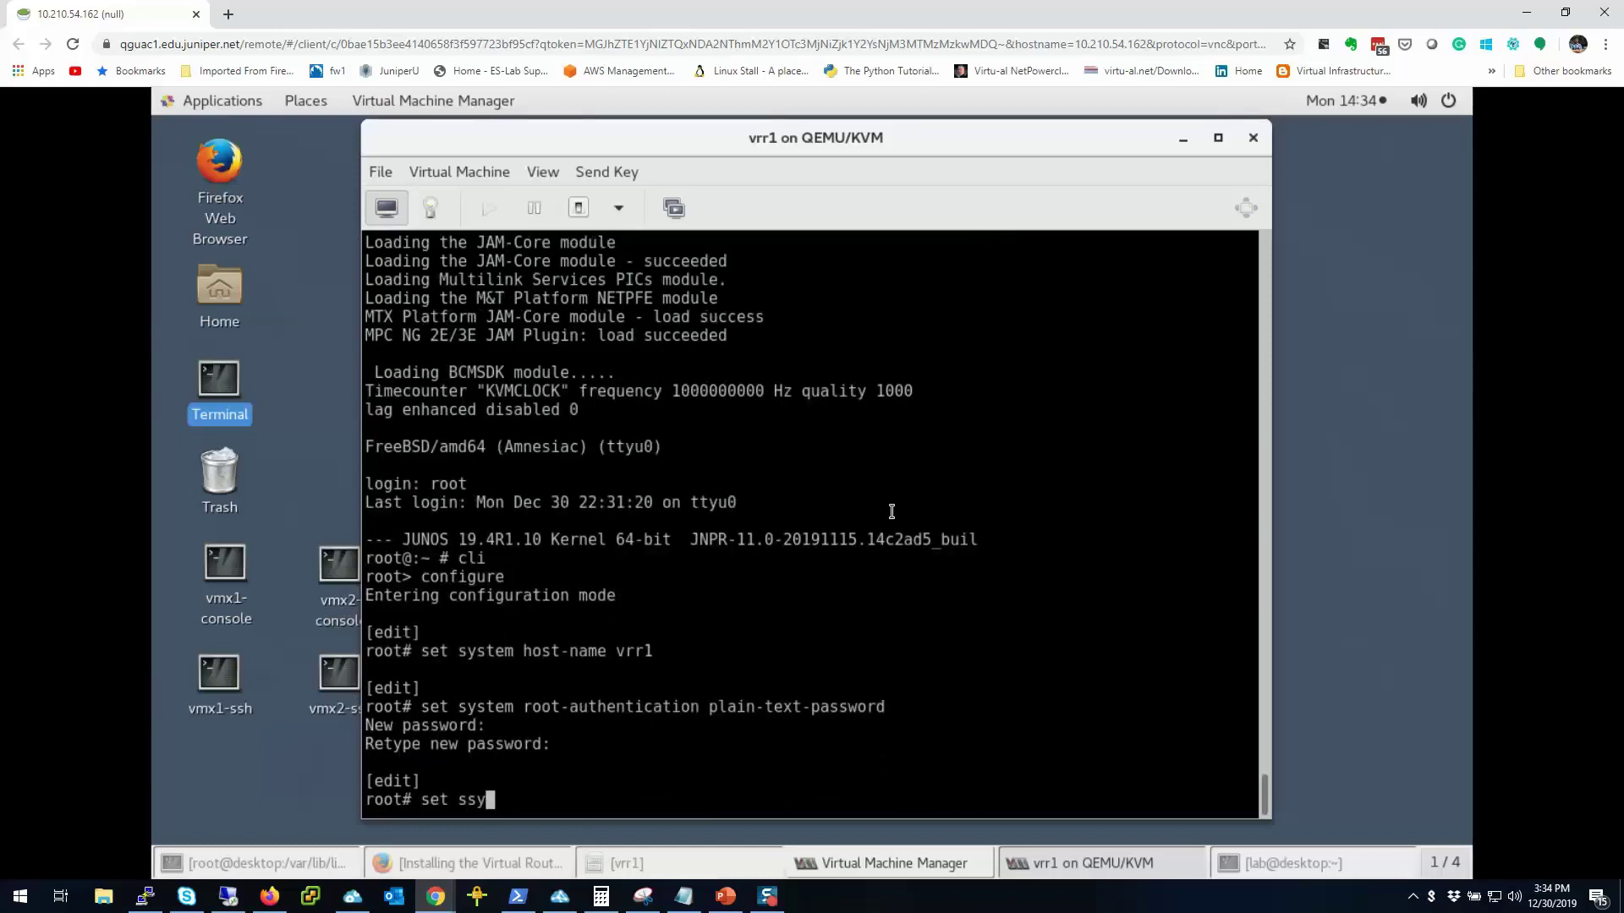
{"action": "key", "text": "BackSpace"}
{"action": "key", "text": "BackSpace"}
{"action": "type", "text": "ystem services ssh "}
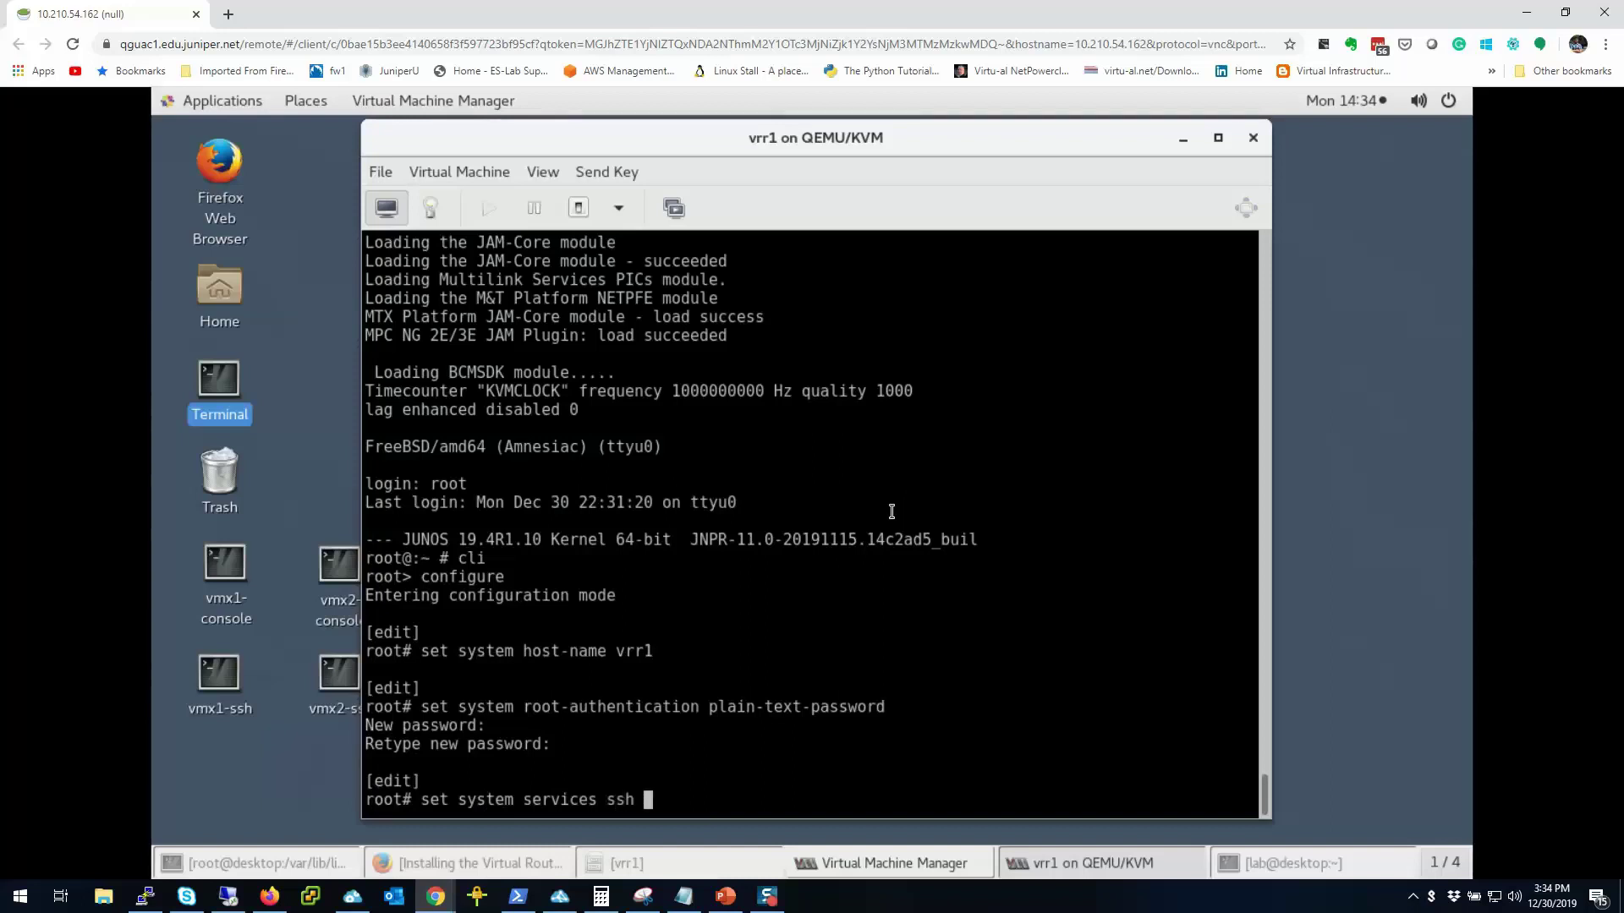
{"action": "type", "text": "root-login allow"}
{"action": "key", "text": "Return"}
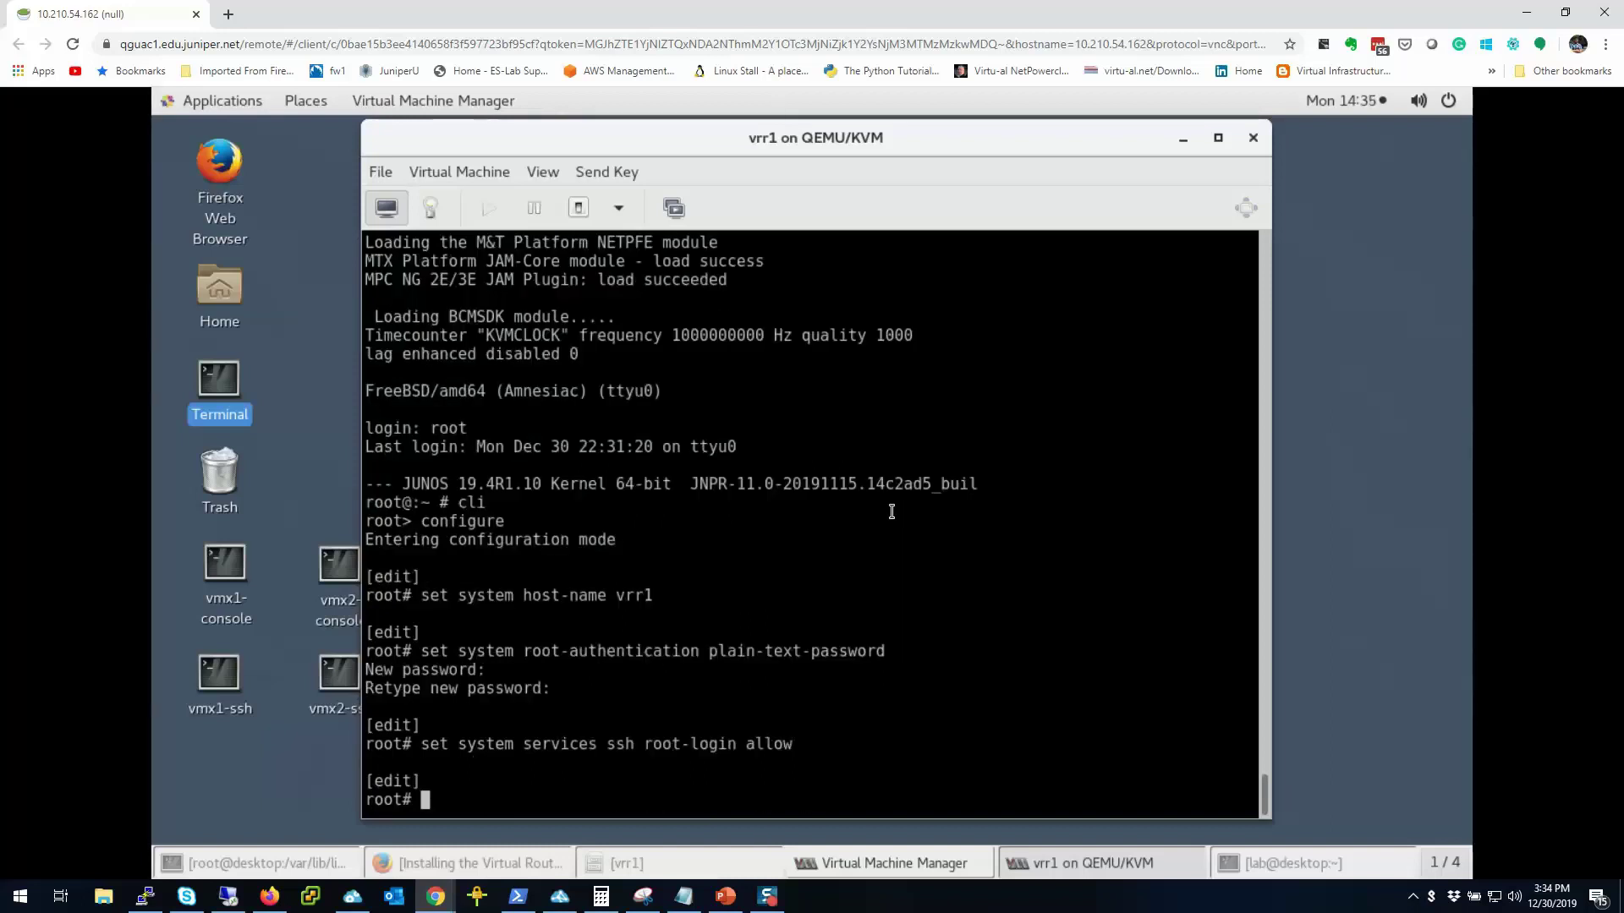
Step: Assign em0 172.25.11.3/24 and add static route 0.0.0.0/0 via next-hop 172.25.11.254
{"action": "type", "text": "set interfaces "}
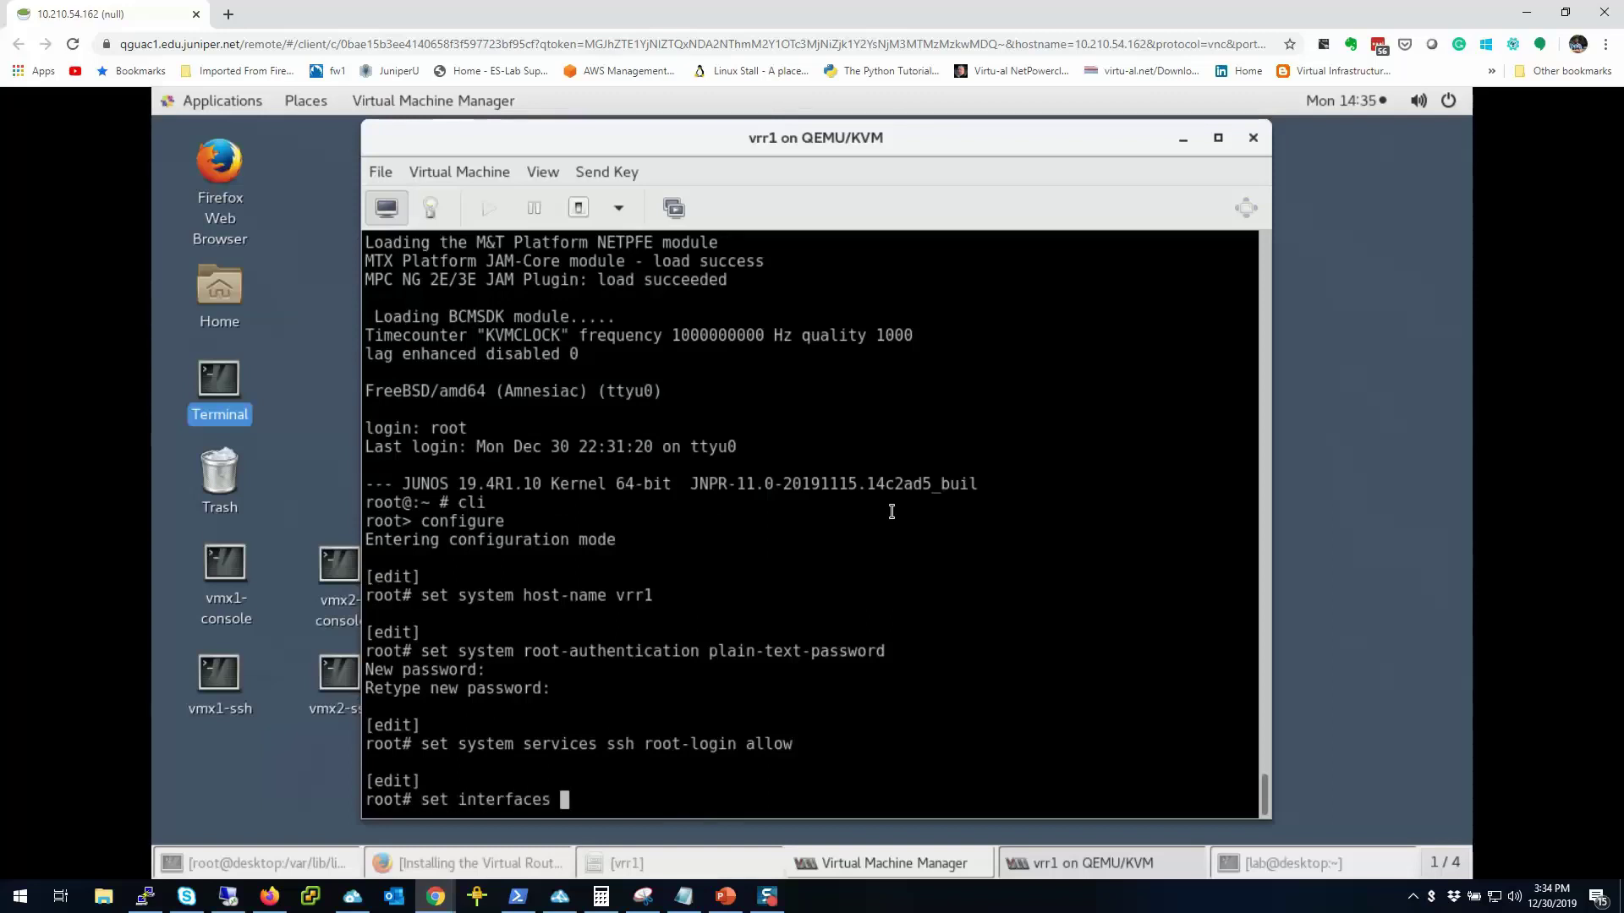
{"action": "type", "text": "em0 unit 0 family "}
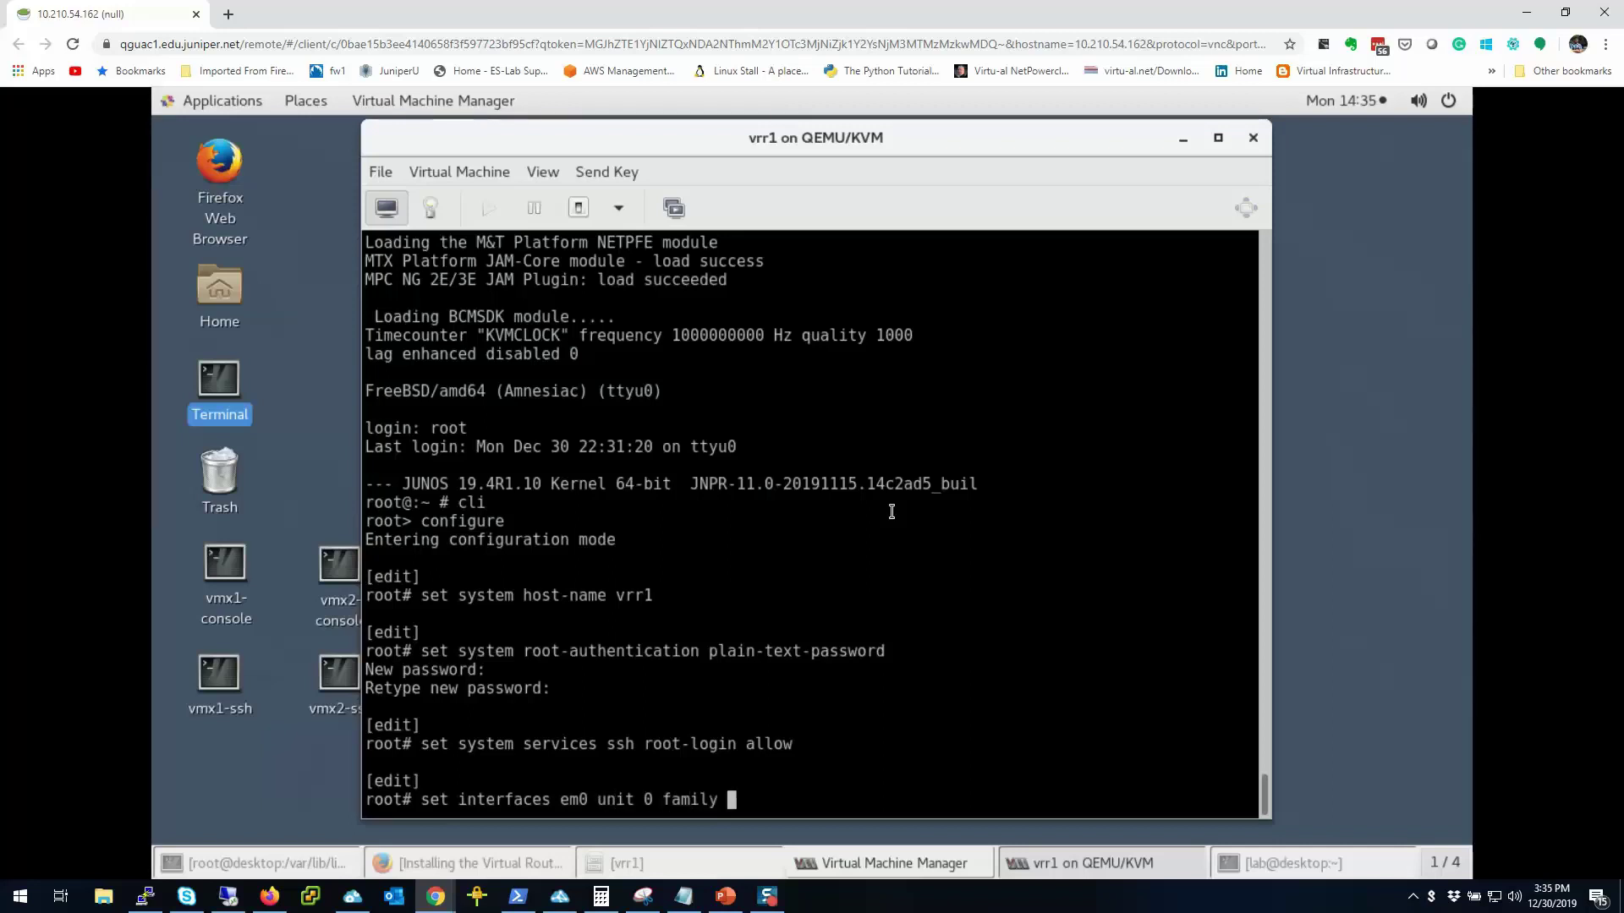
{"action": "type", "text": "inet address 1"}
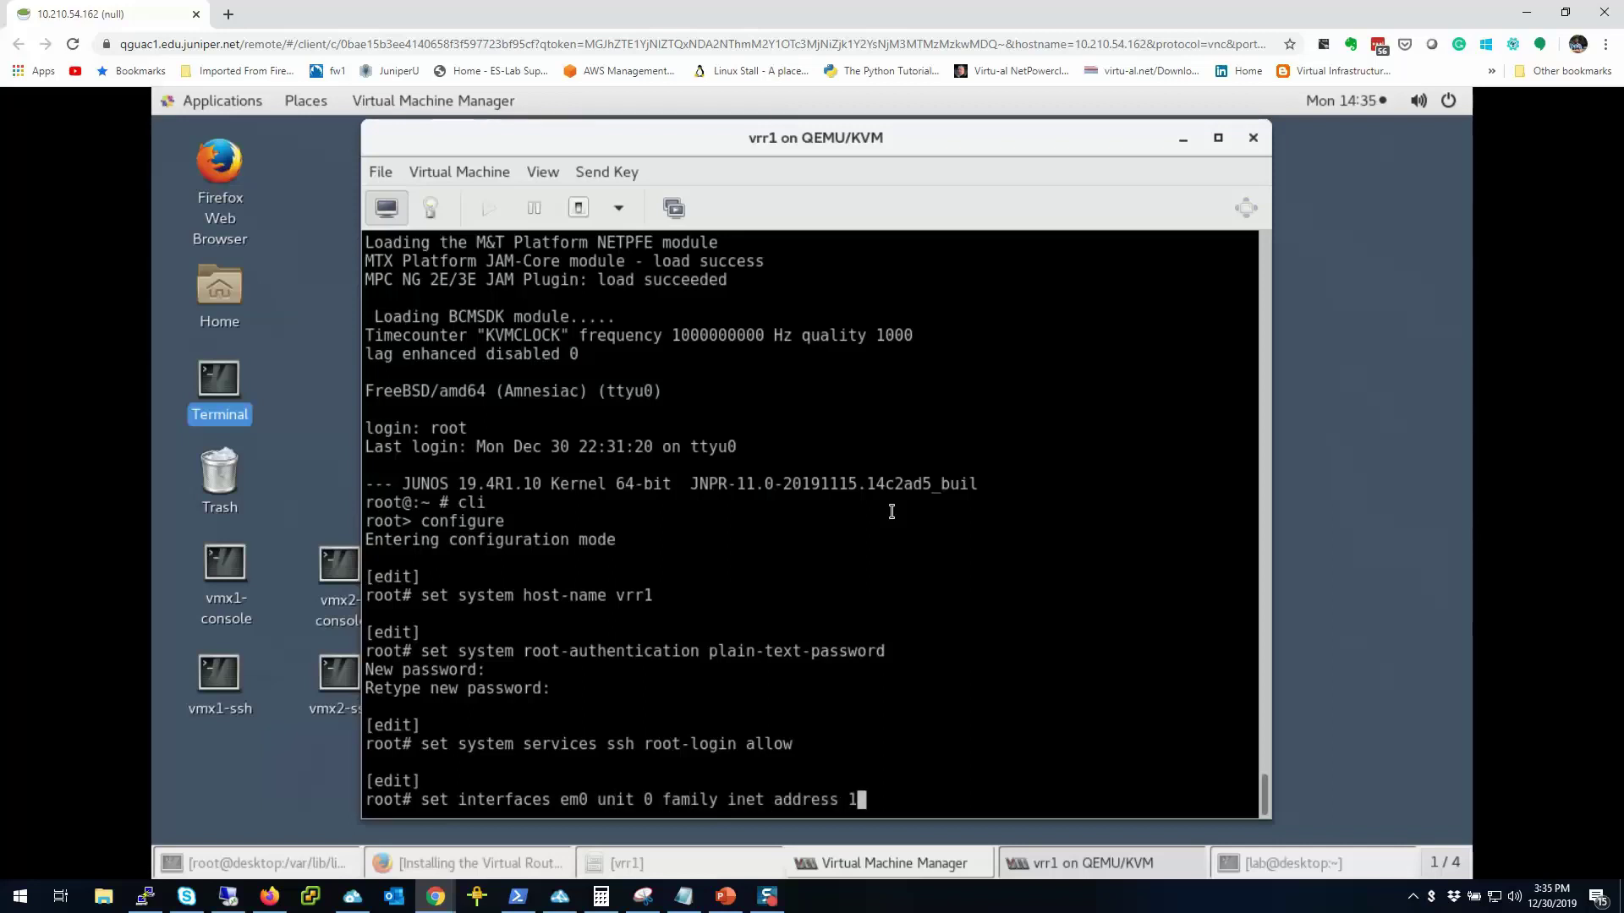
{"action": "type", "text": "72.25.11.3/24"}
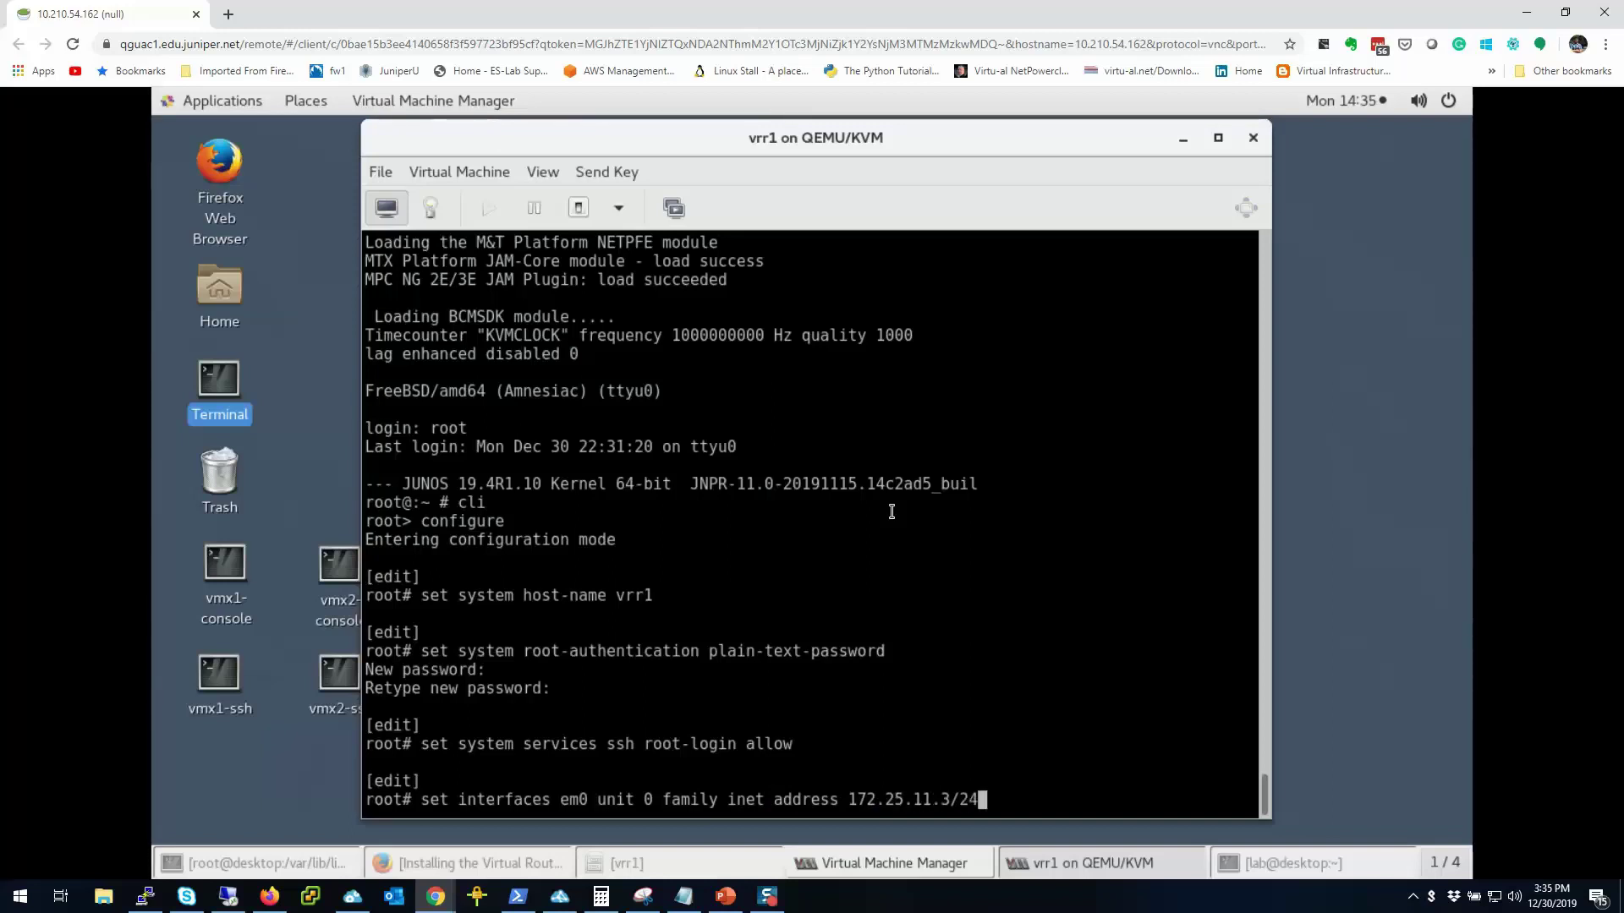
{"action": "key", "text": "Return"}
{"action": "type", "text": "set routing-options"}
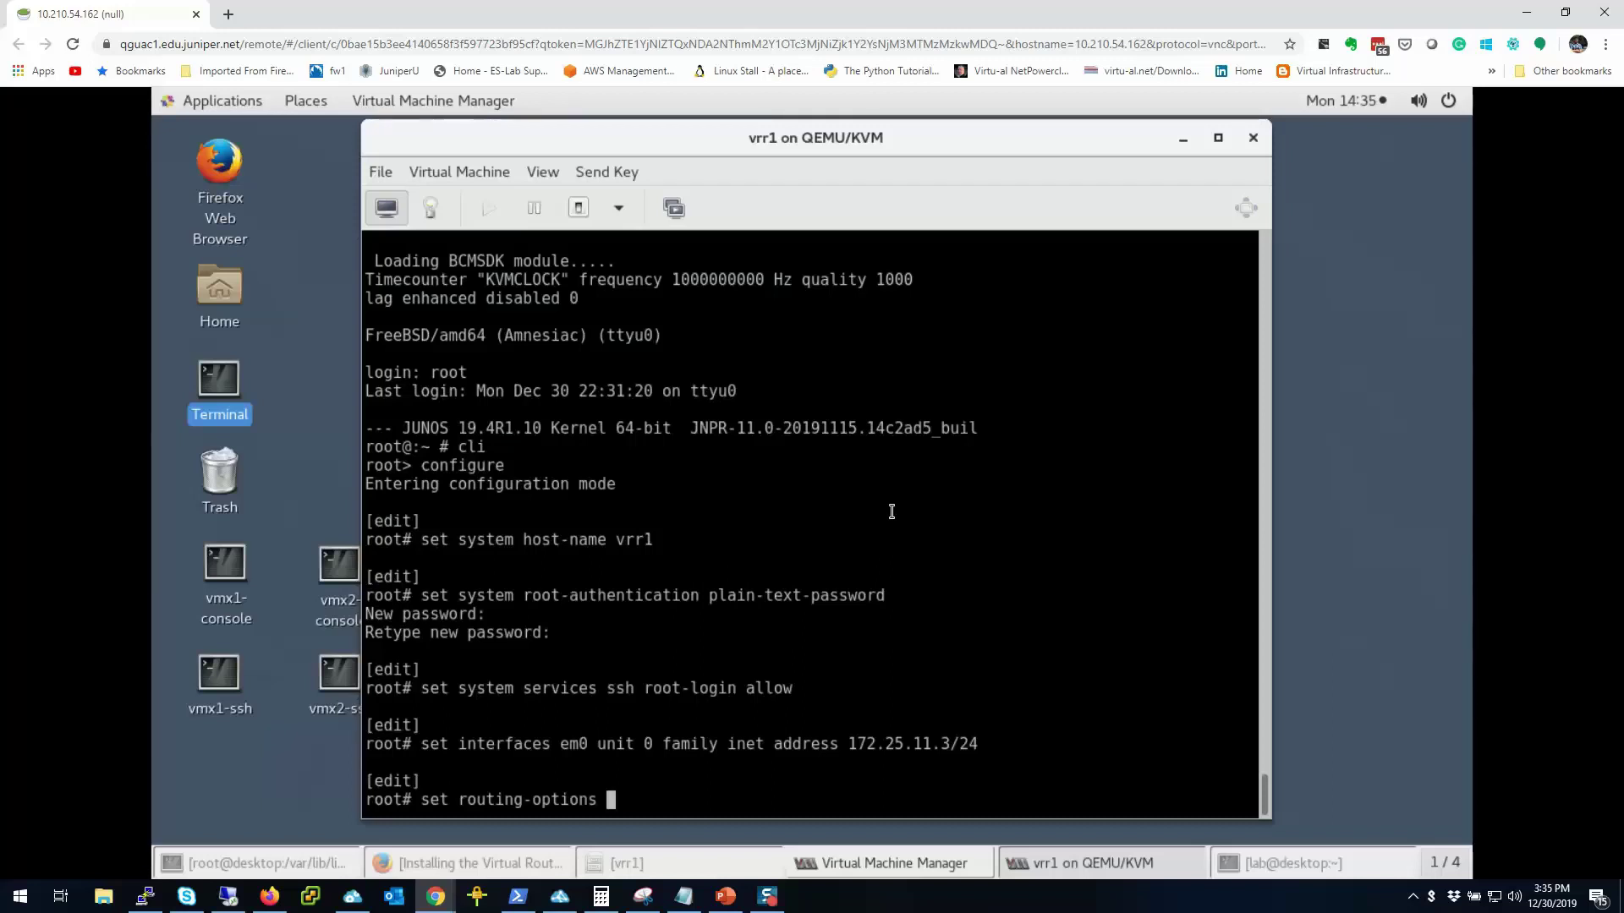
{"action": "type", "text": "route"}
{"action": "key", "text": "space"}
{"action": "type", "text": "st"}
{"action": "key", "text": "space"}
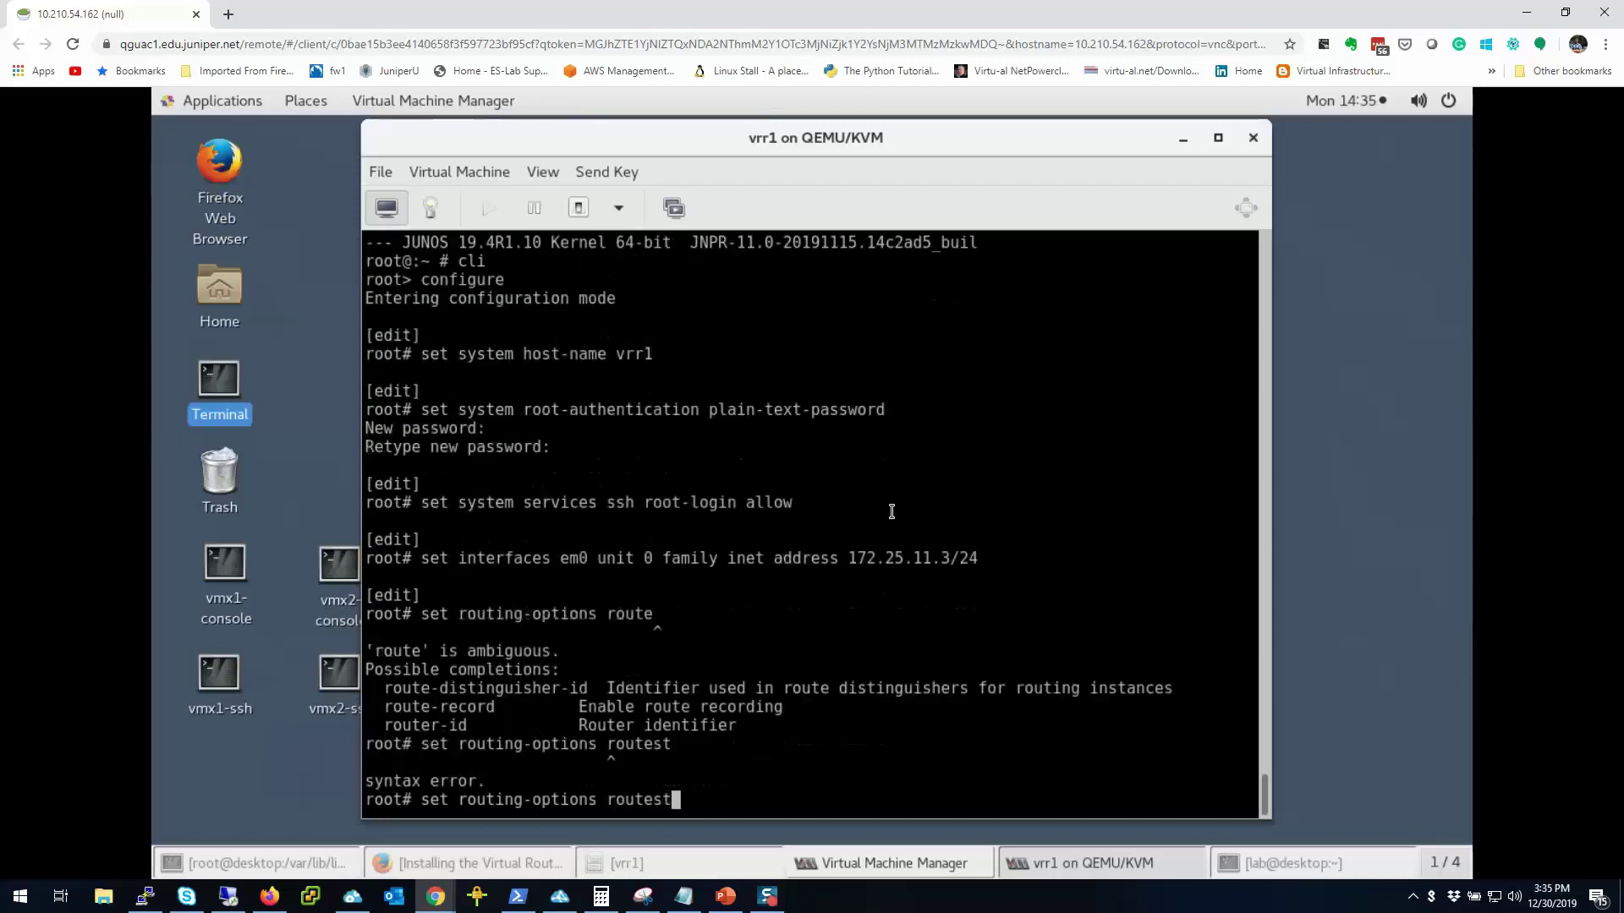
{"action": "key", "text": "BackSpace"}
{"action": "key", "text": "BackSpace"}
{"action": "key", "text": "BackSpace"}
{"action": "key", "text": "BackSpace"}
{"action": "key", "text": "BackSpace"}
{"action": "key", "text": "BackSpace"}
{"action": "key", "text": "BackSpace"}
{"action": "type", "text": "static route 0.0."}
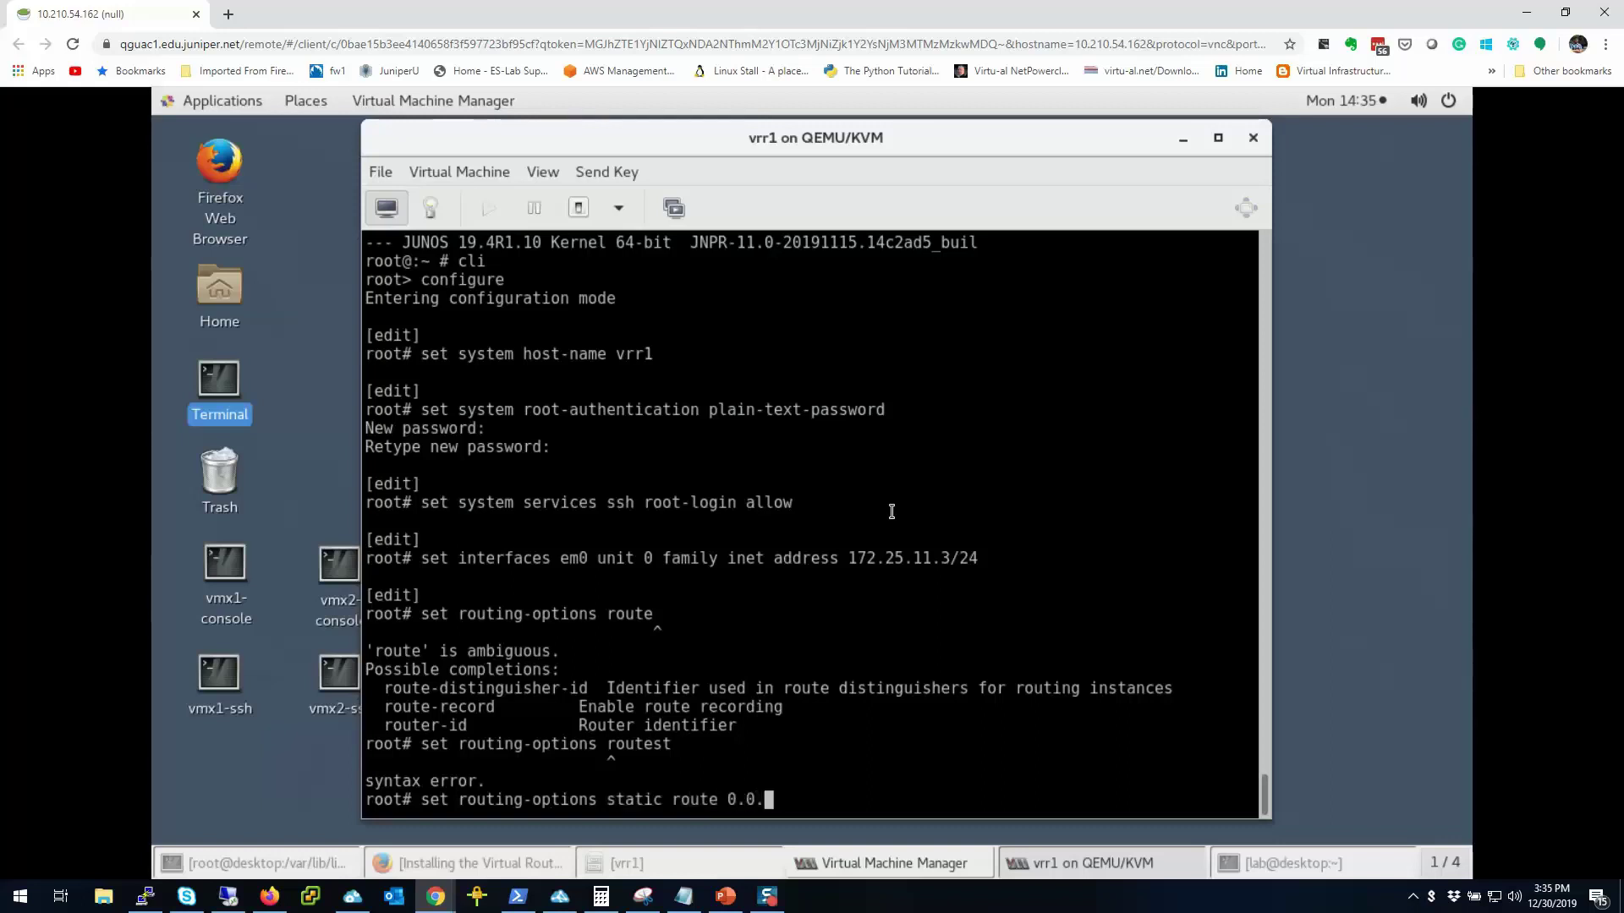
{"action": "type", "text": "0.0/0 next-hop "}
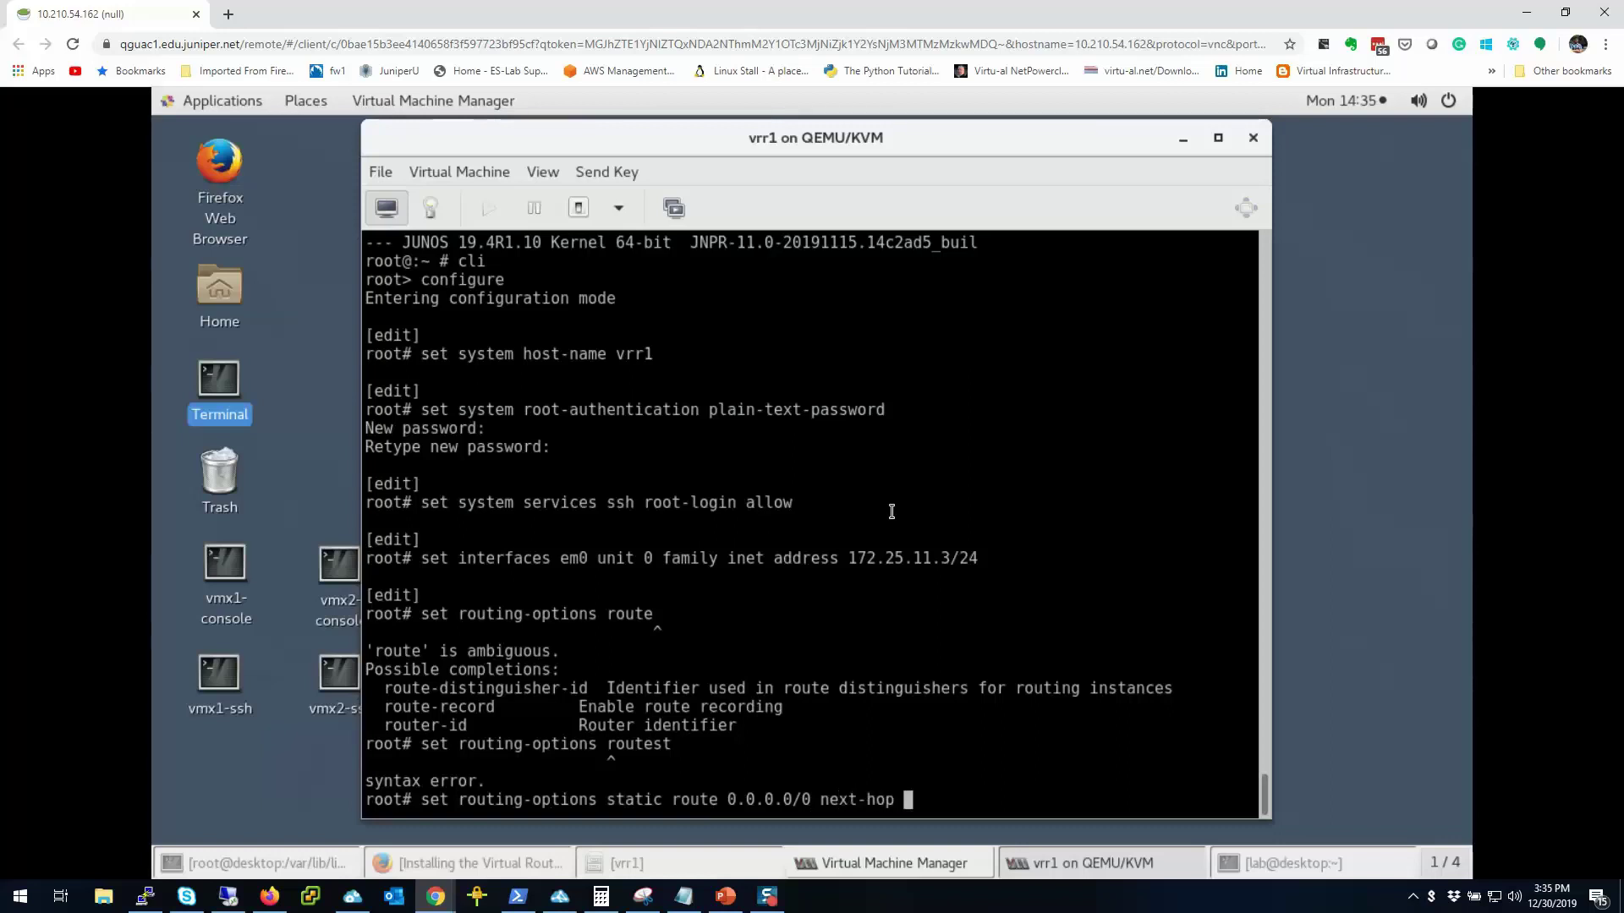
{"action": "type", "text": "172.25.11.254"}
{"action": "key", "text": "Return"}
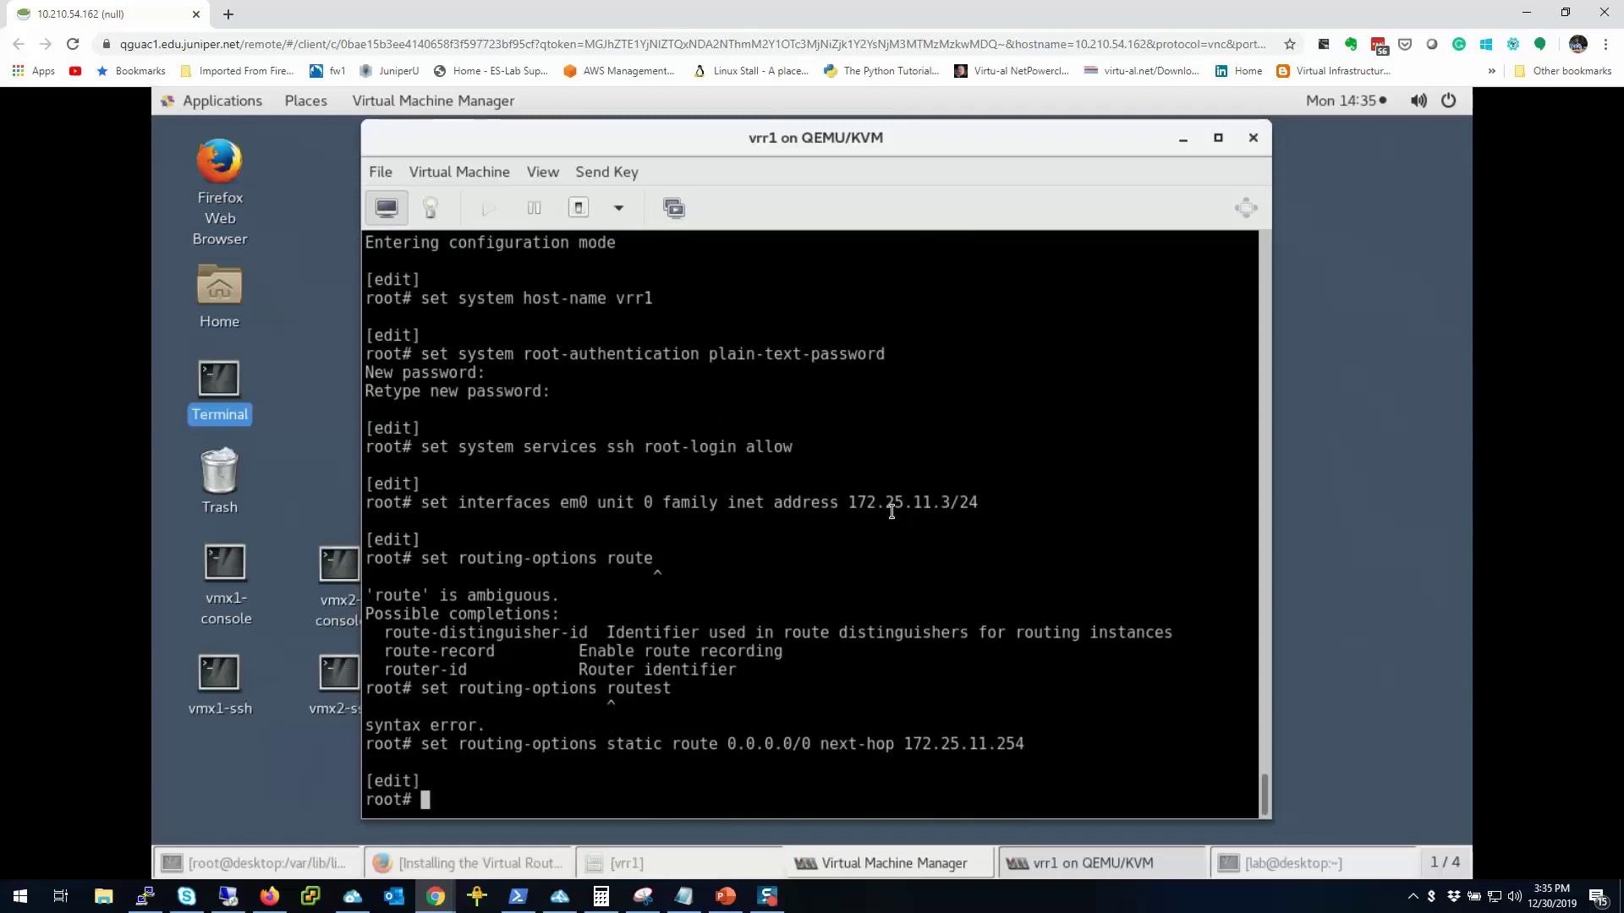
Step: Assign em1 unit 0 the address 192.168.10.3/24
{"action": "type", "text": "set interfaces em"}
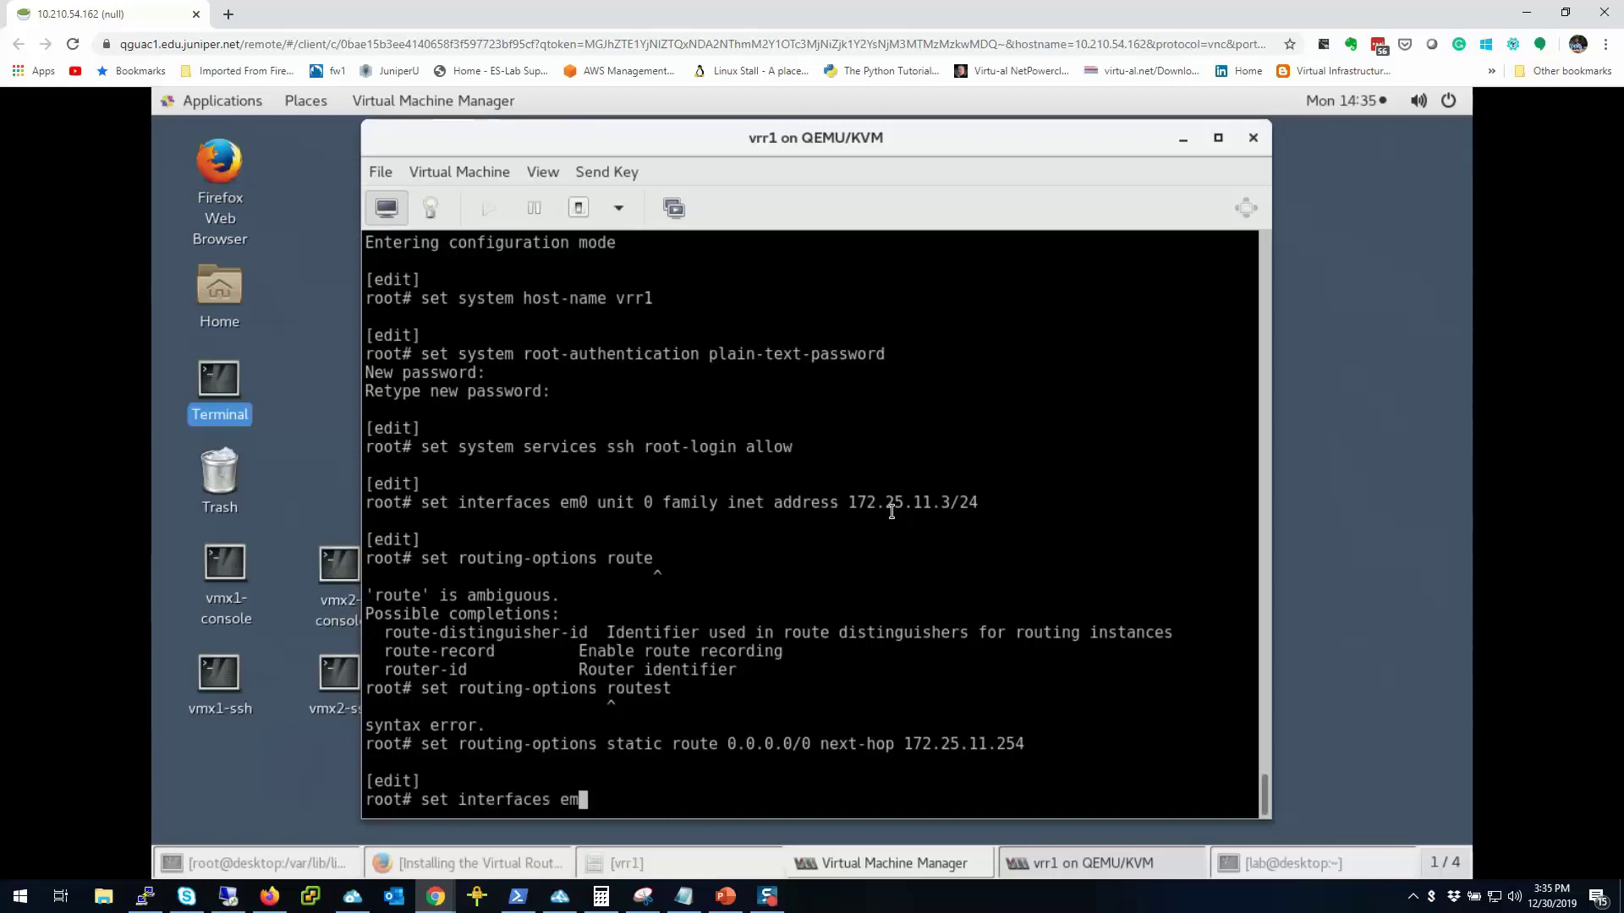
{"action": "type", "text": "1."}
{"action": "type", "text": " unit 0 "}
{"action": "type", "text": "family inet"}
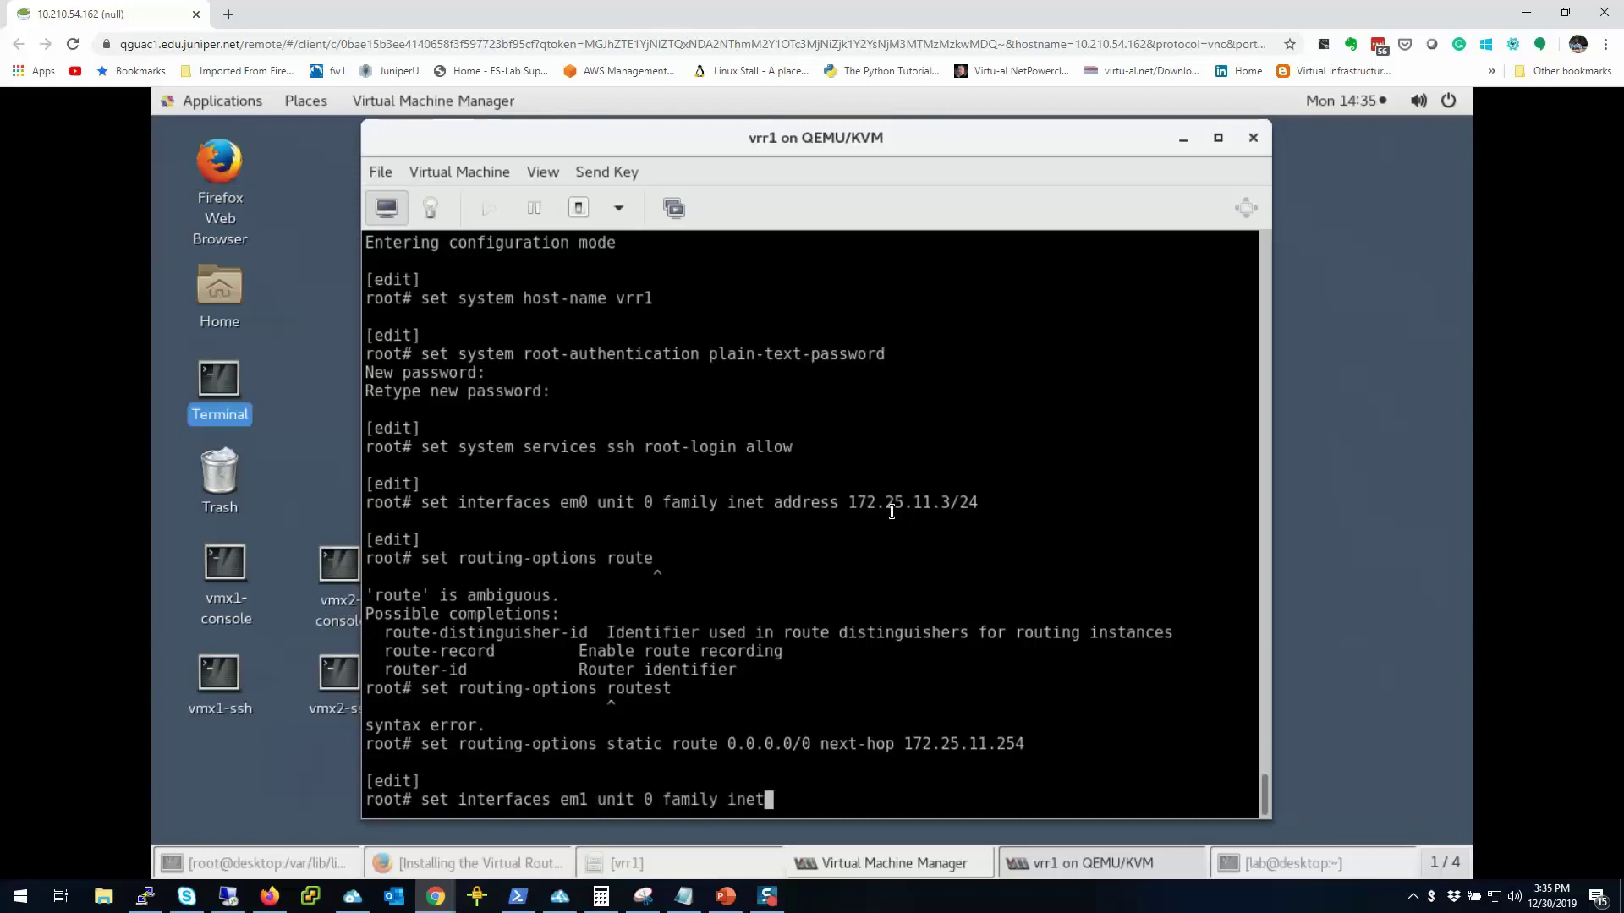
{"action": "type", "text": " address 192.16"}
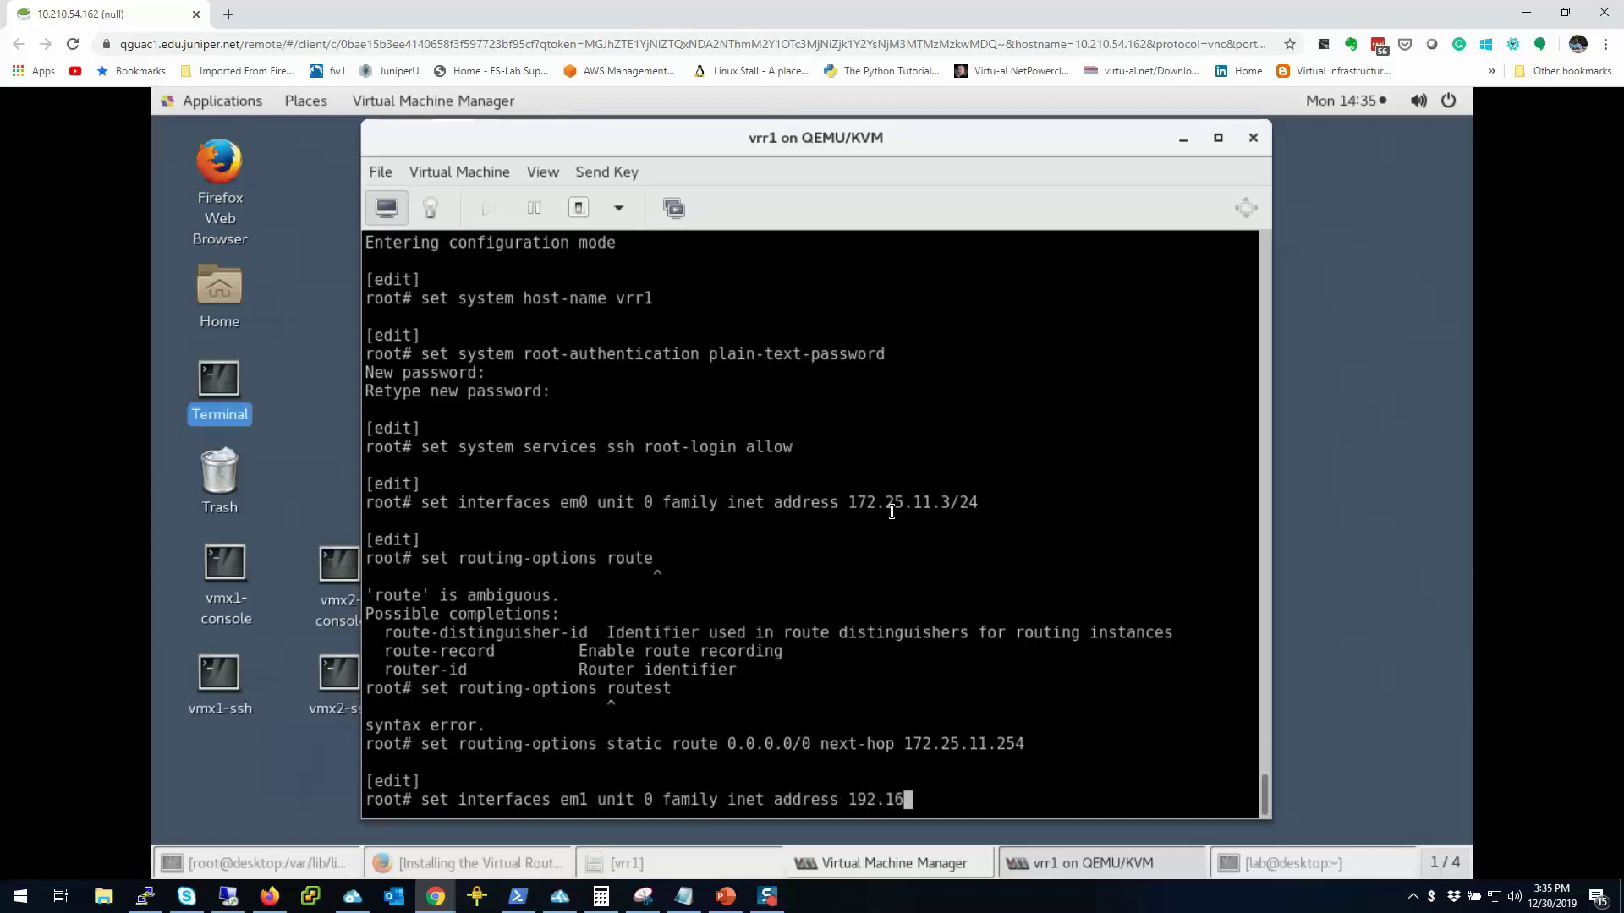
{"action": "type", "text": "8.10.1"}
{"action": "key", "text": "BackSpace"}
{"action": "type", "text": "3/24"}
{"action": "key", "text": "Return"}
Step: Commit and quit, then ping the gateway 172.25.11.254 successfully
{"action": "type", "text": "commit and-quit"}
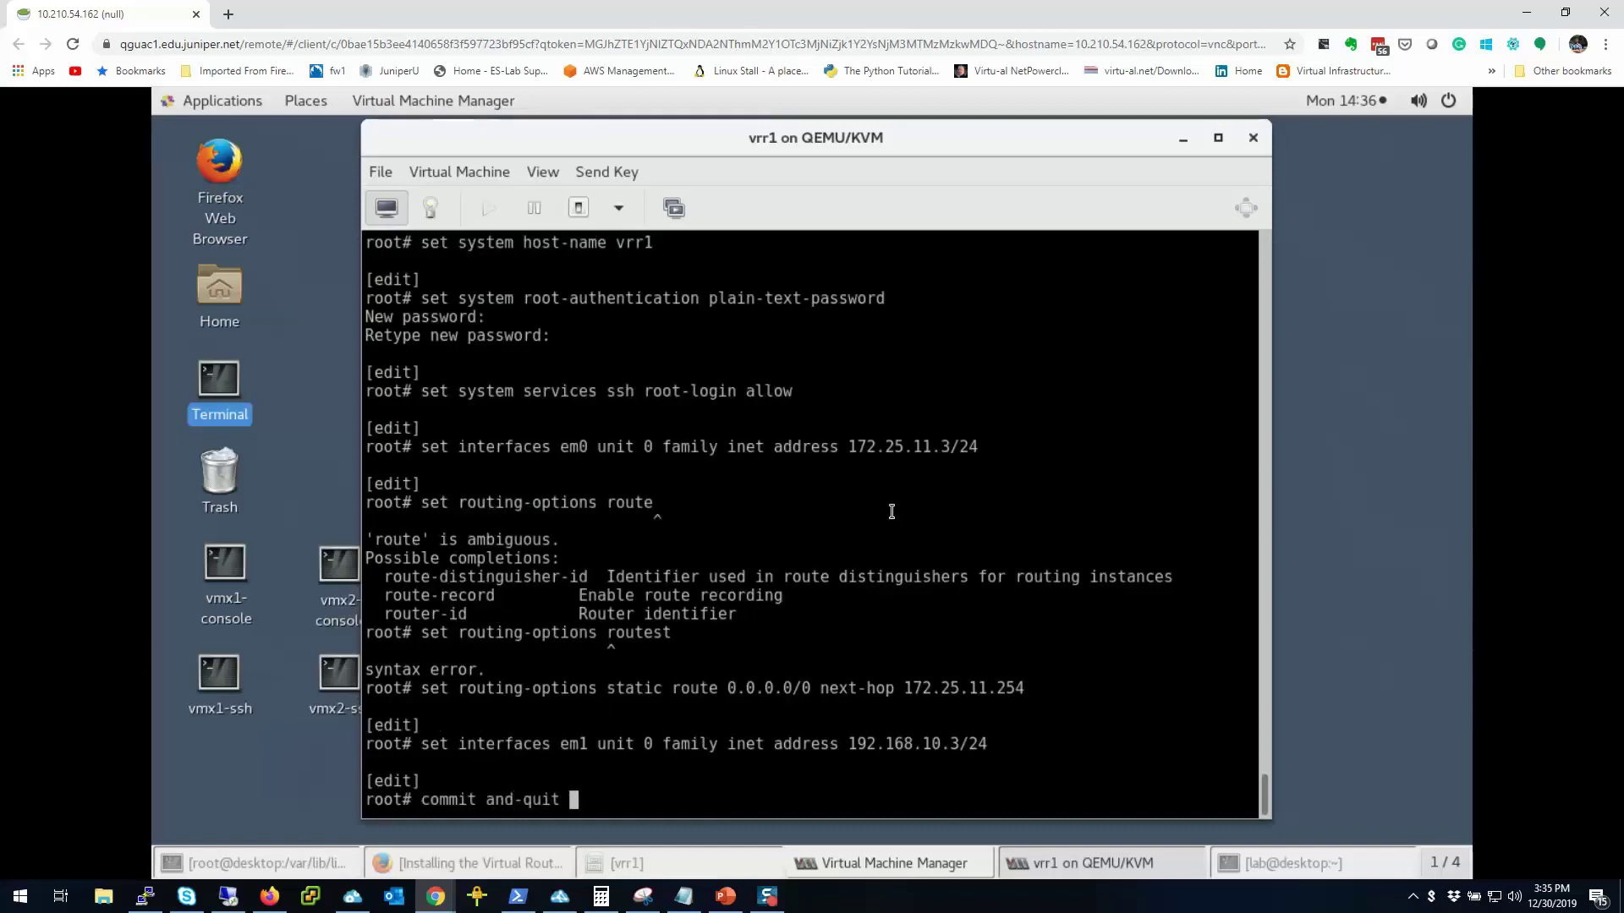
{"action": "key", "text": "Return"}
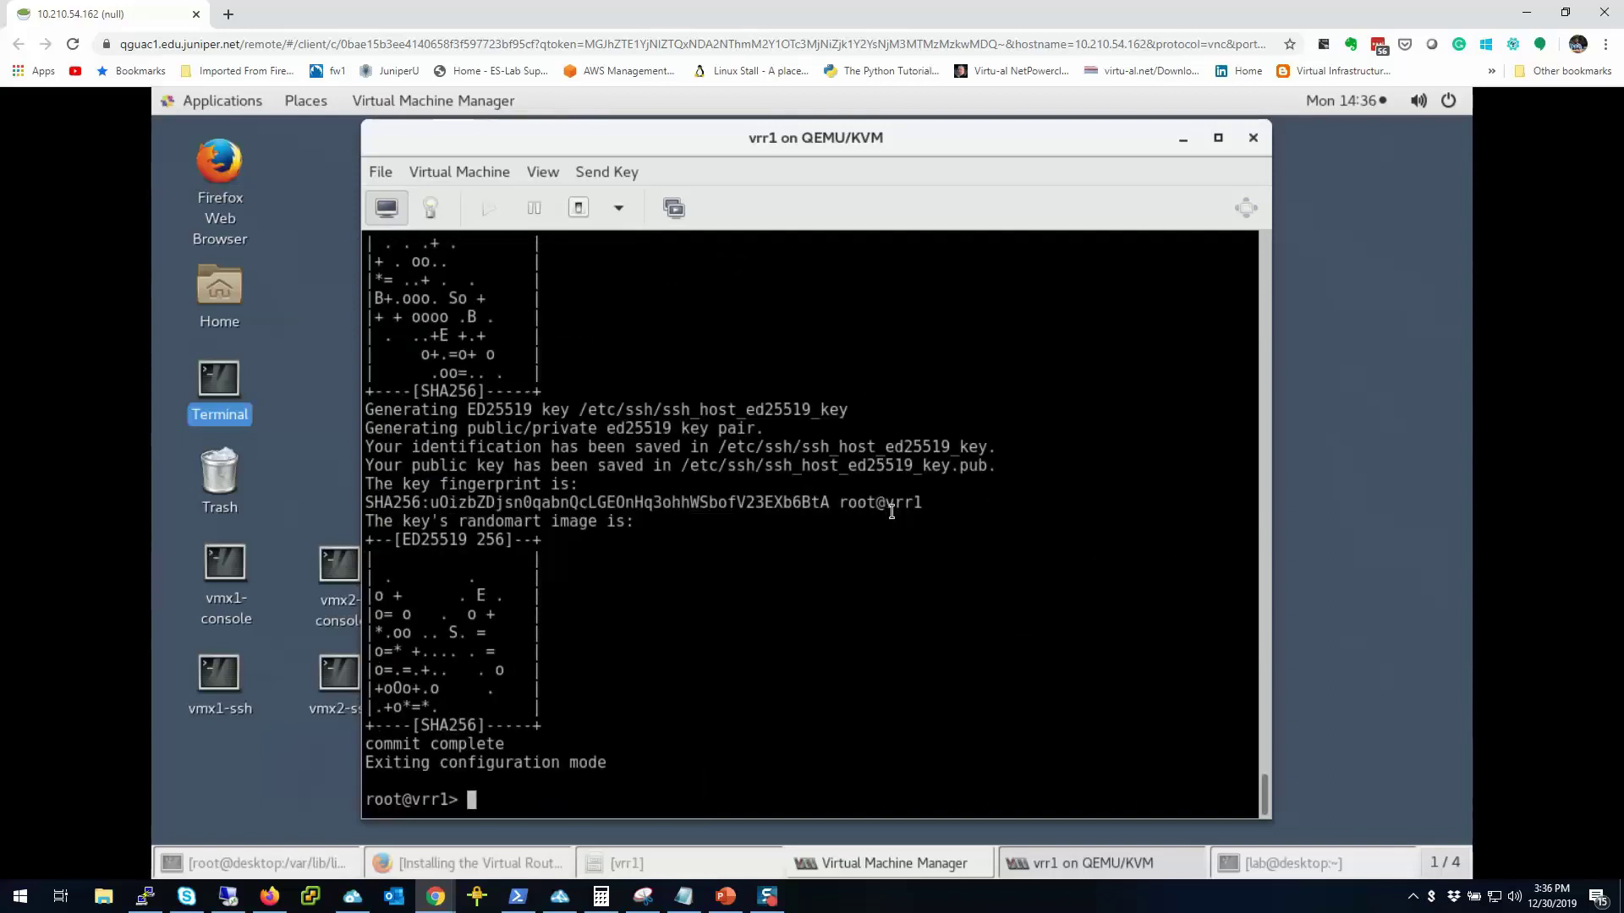
{"action": "type", "text": "ping 172.25.11.254"}
{"action": "key", "text": "Return"}
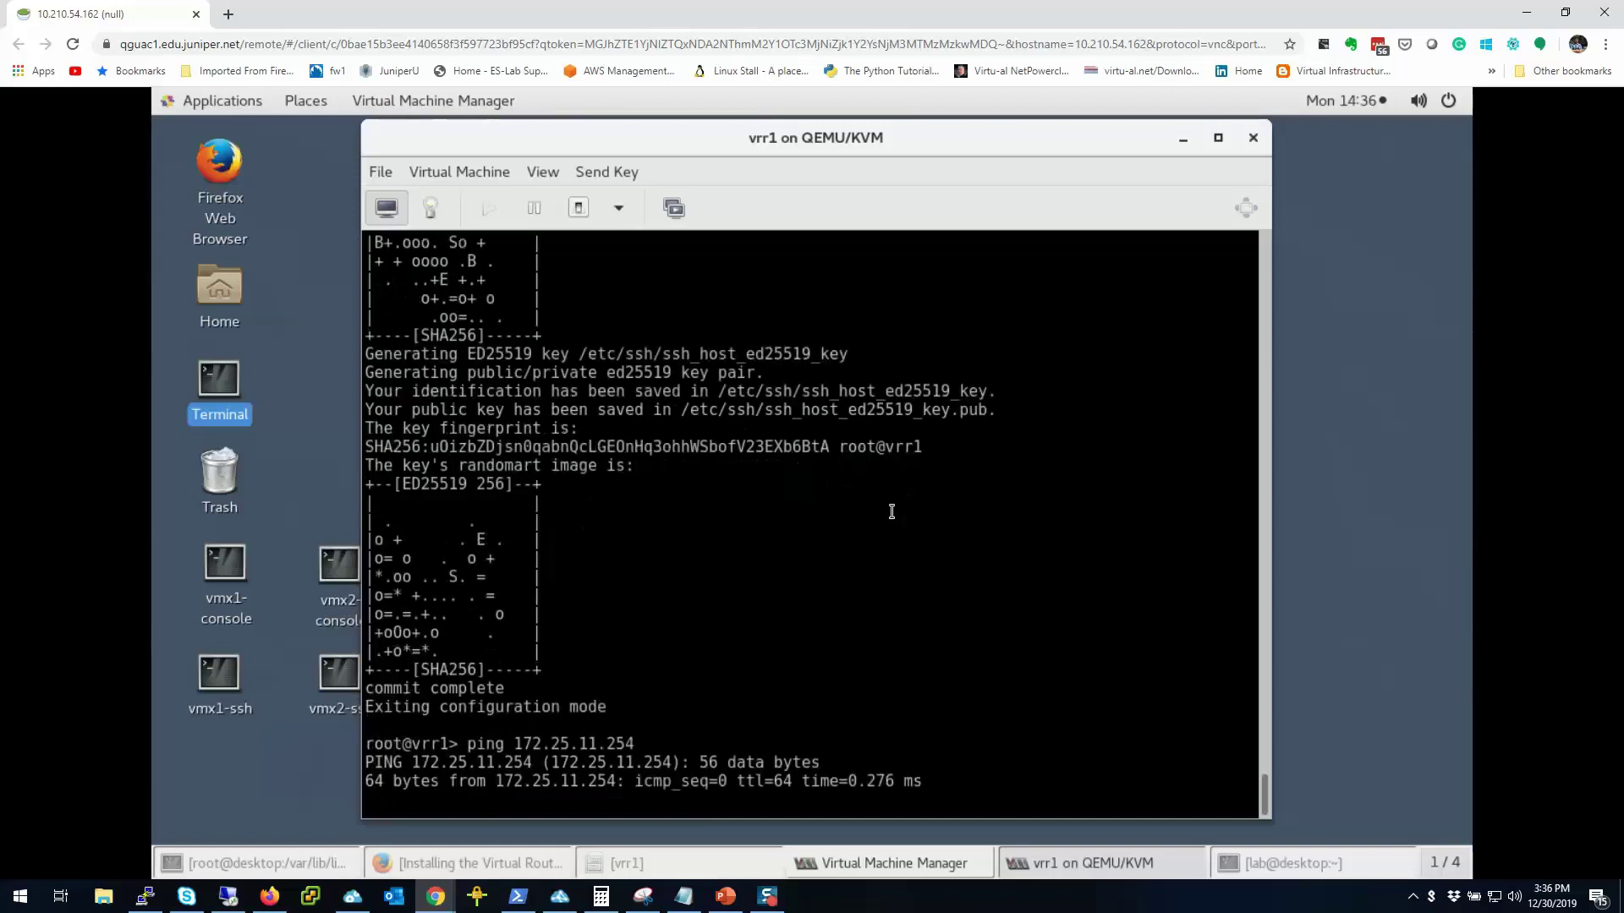
{"action": "key", "text": "ctrl+c"}
Step: Ping 192.168.10.1 and 192.168.10.100, both showing 100% packet loss
{"action": "key", "text": "Up"}
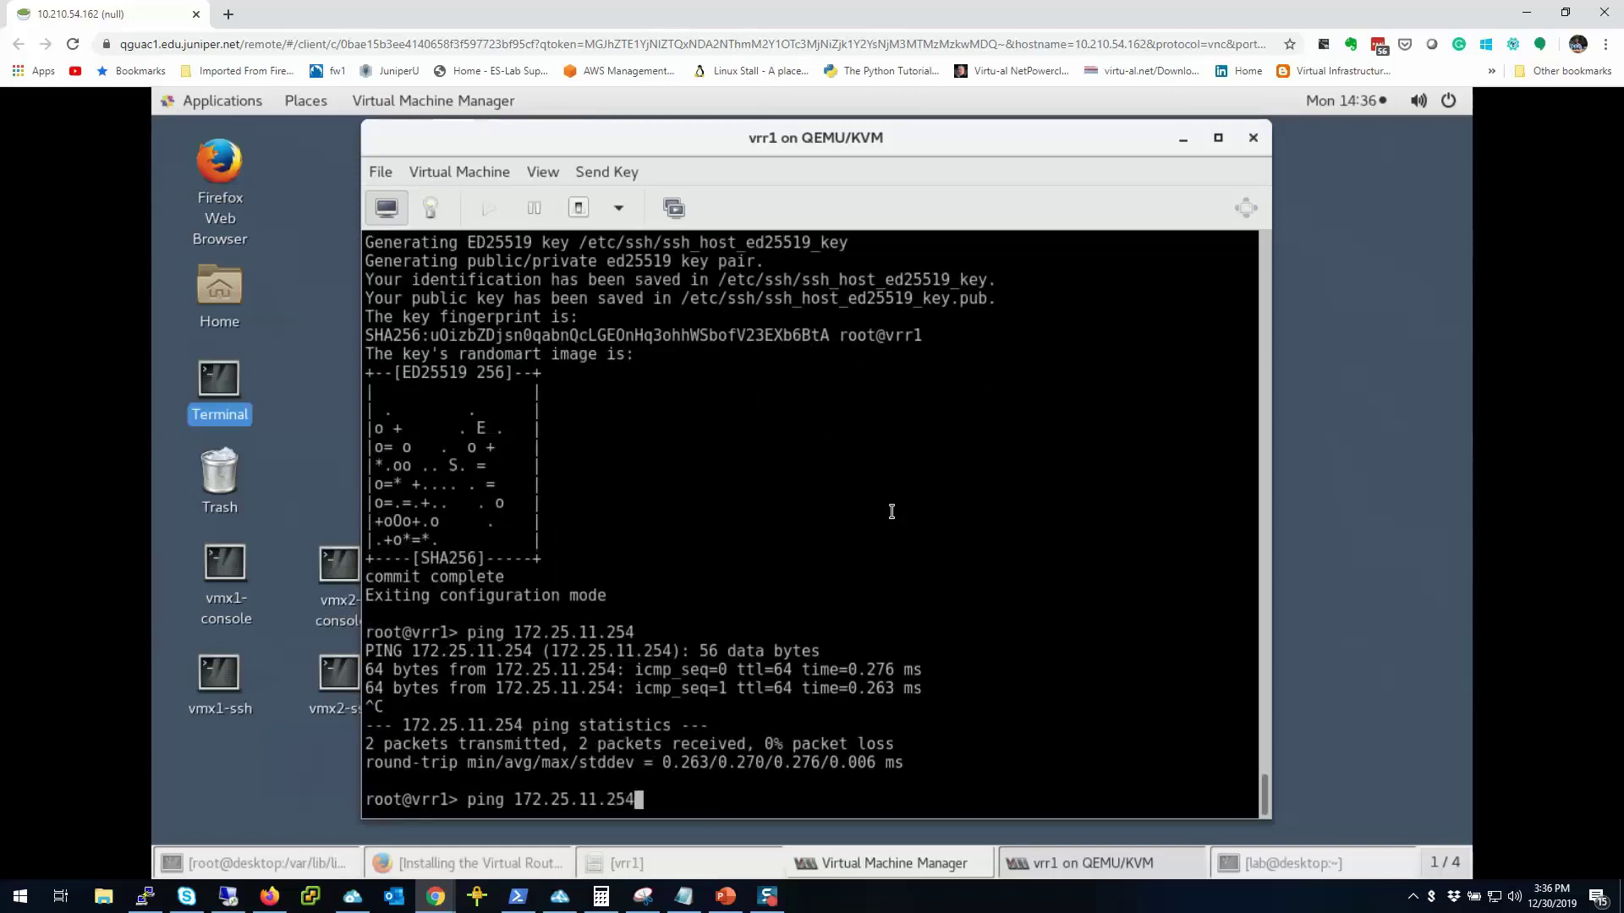
{"action": "key", "text": "BackSpace"}
{"action": "key", "text": "BackSpace"}
{"action": "key", "text": "BackSpace"}
{"action": "key", "text": "BackSpace"}
{"action": "key", "text": "BackSpace"}
{"action": "key", "text": "BackSpace"}
{"action": "key", "text": "BackSpace"}
{"action": "key", "text": "BackSpace"}
{"action": "key", "text": "BackSpace"}
{"action": "key", "text": "BackSpace"}
{"action": "key", "text": "BackSpace"}
{"action": "key", "text": "BackSpace"}
{"action": "type", "text": "92.168.10.1"}
{"action": "key", "text": "Return"}
{"action": "key", "text": "ctrl+c"}
{"action": "key", "text": "ctrl+Up"}
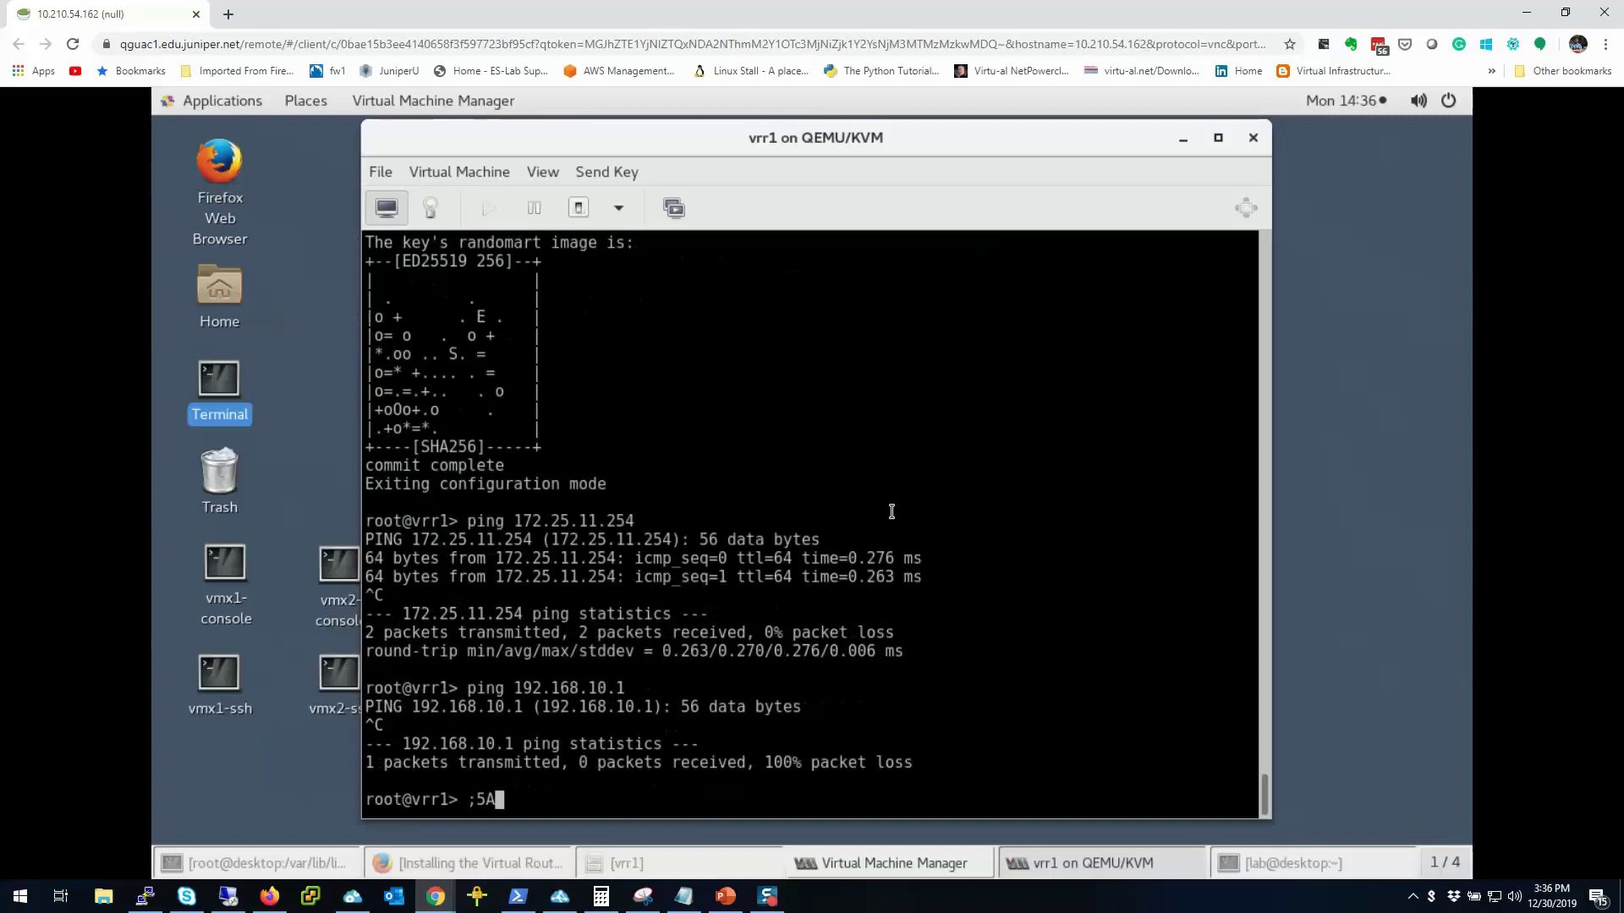
{"action": "key", "text": "Up"}
{"action": "key", "text": "BackSpace"}
{"action": "type", "text": "100"}
{"action": "key", "text": "Return"}
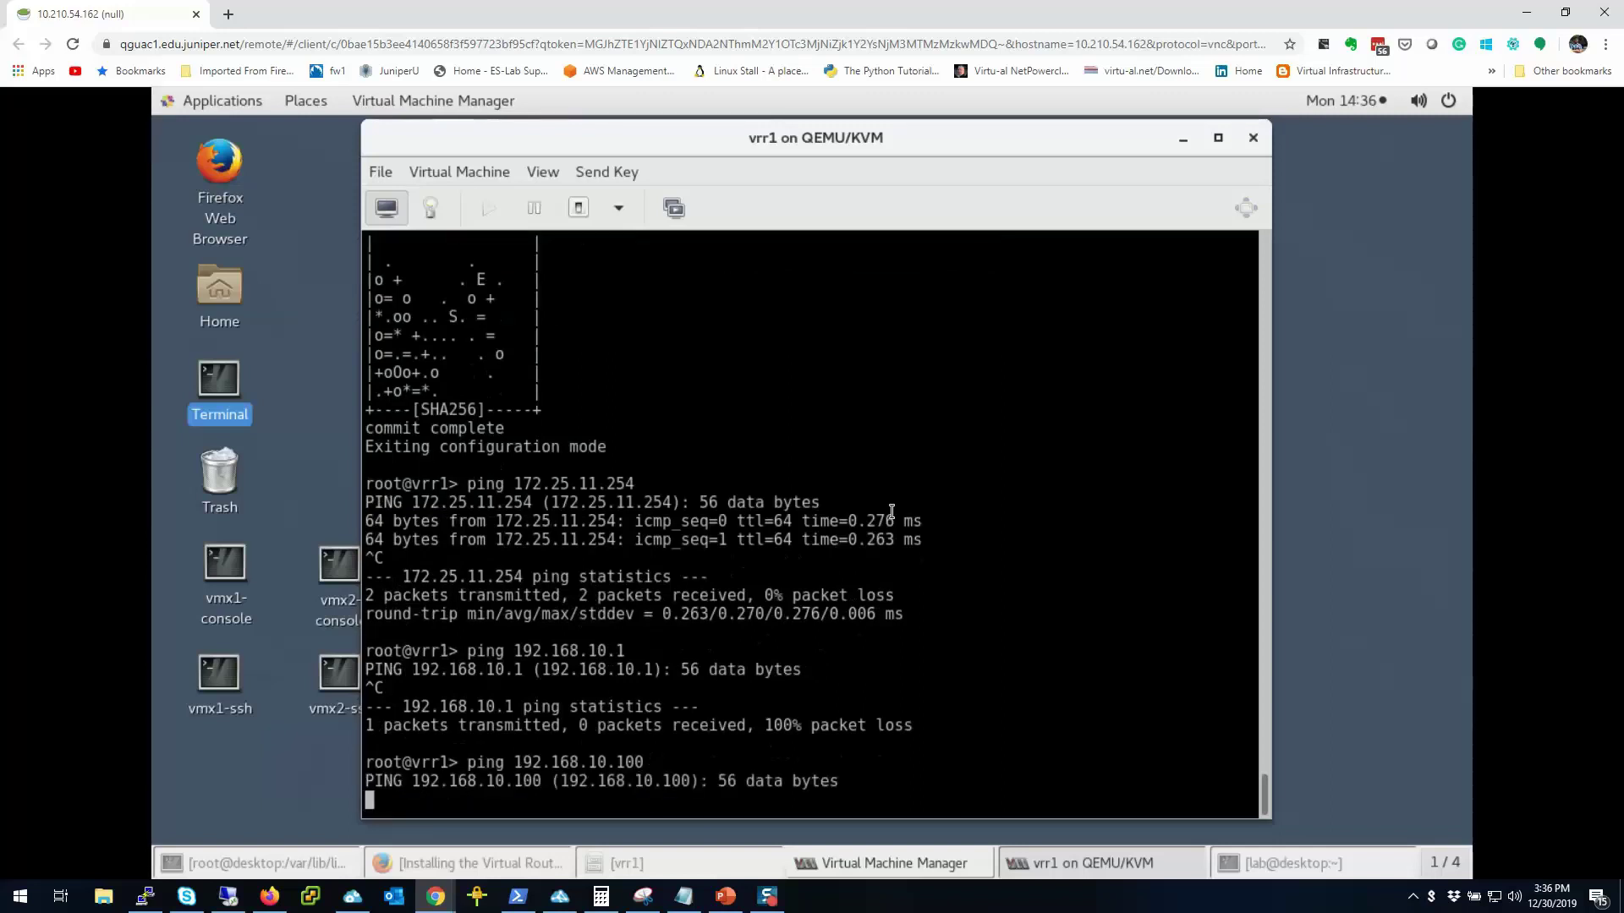
{"action": "key", "text": "ctrl+c"}
Step: Open a host Terminal and run ifconfig eth0 and ifconfig eth1
{"action": "double_click", "coordinate": [223, 399]}
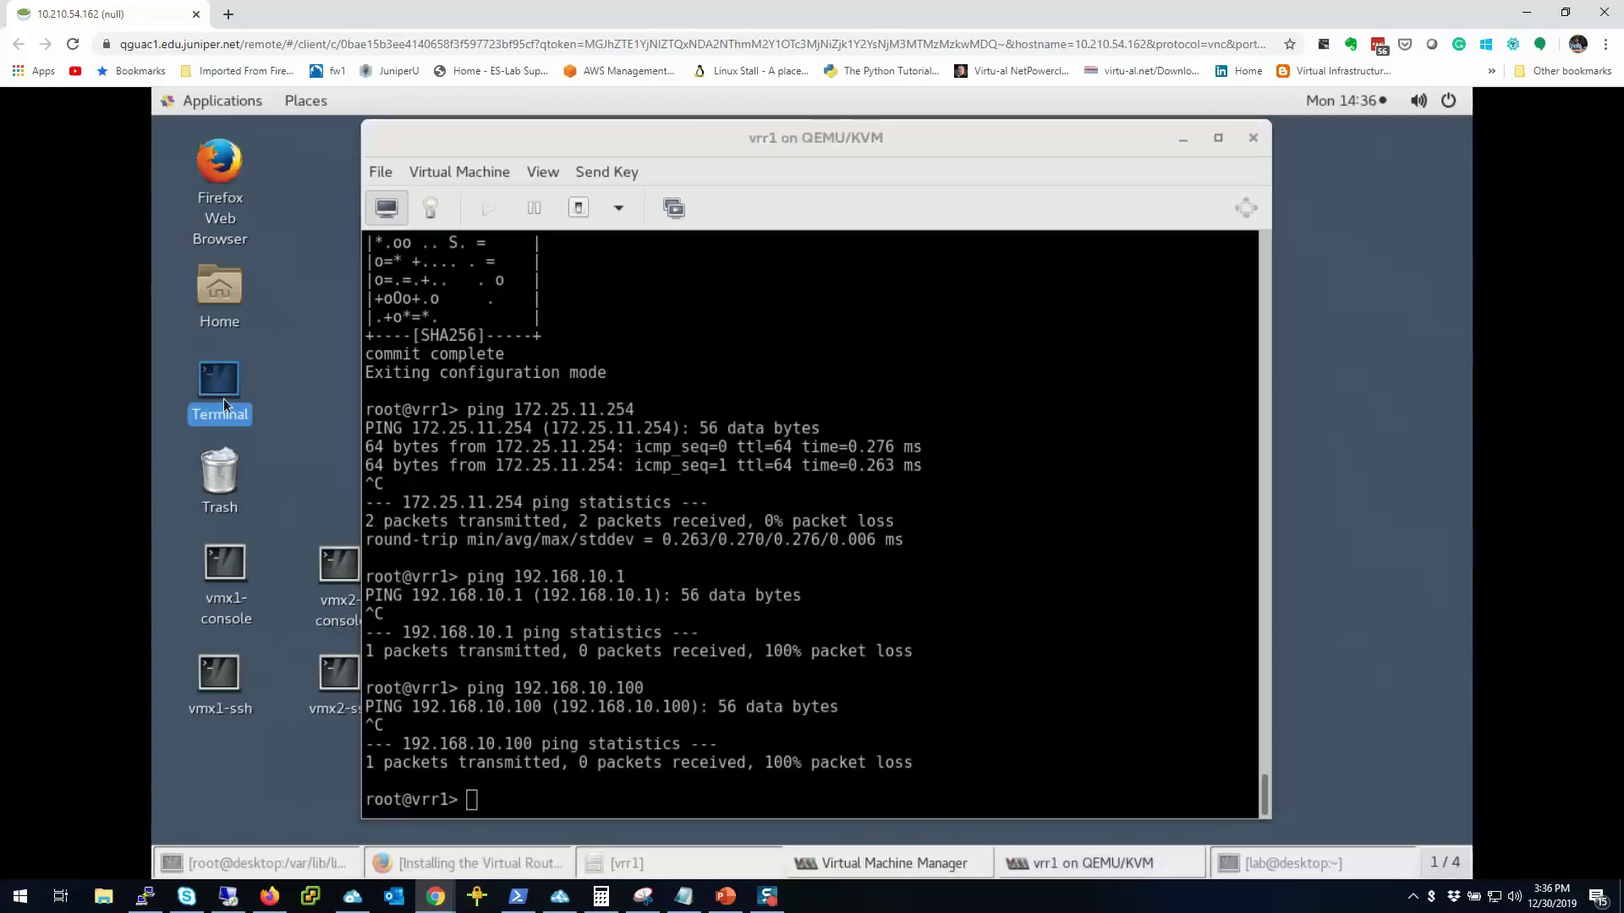
{"action": "type", "text": "ifconfig eth0"}
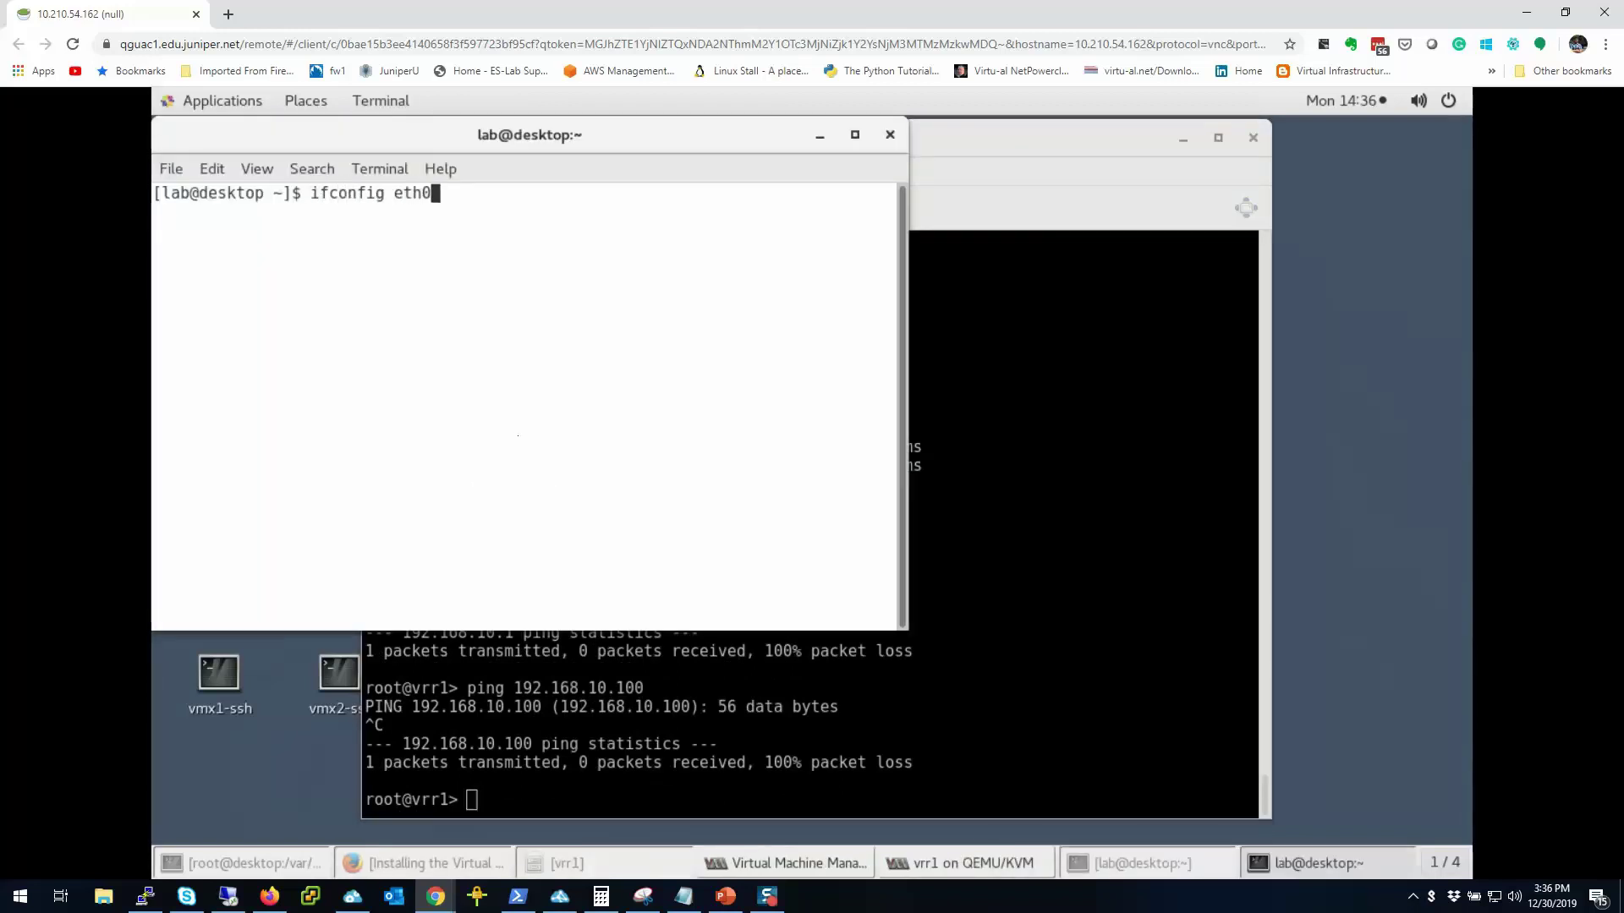
{"action": "key", "text": "Return"}
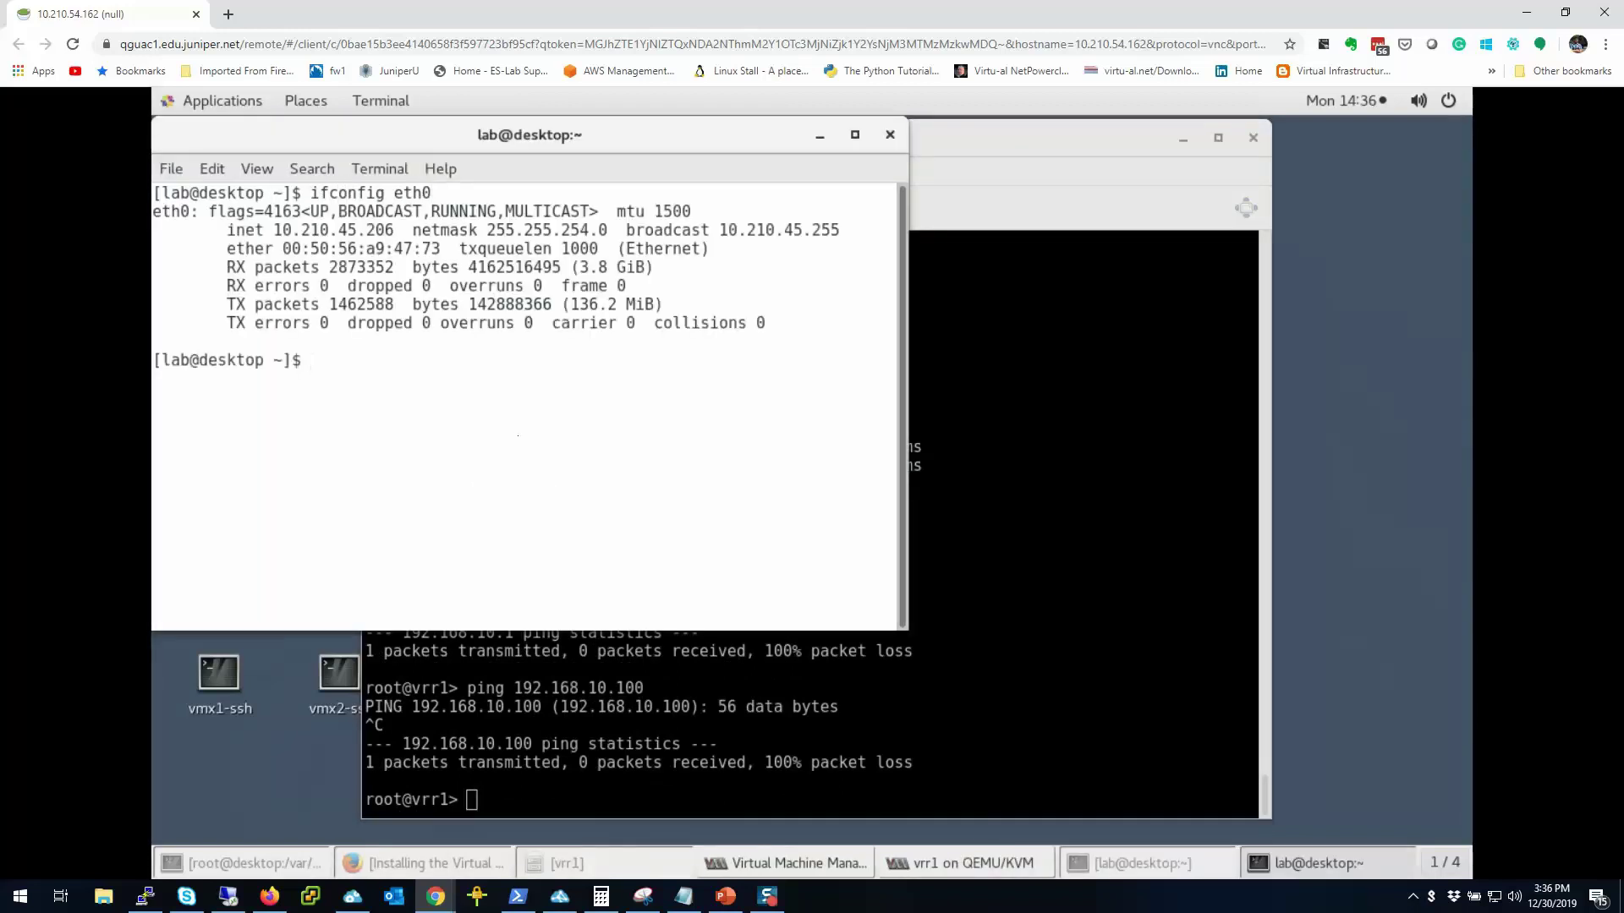
{"action": "key", "text": "Up"}
{"action": "key", "text": "BackSpace"}
{"action": "type", "text": "1"}
{"action": "key", "text": "Return"}
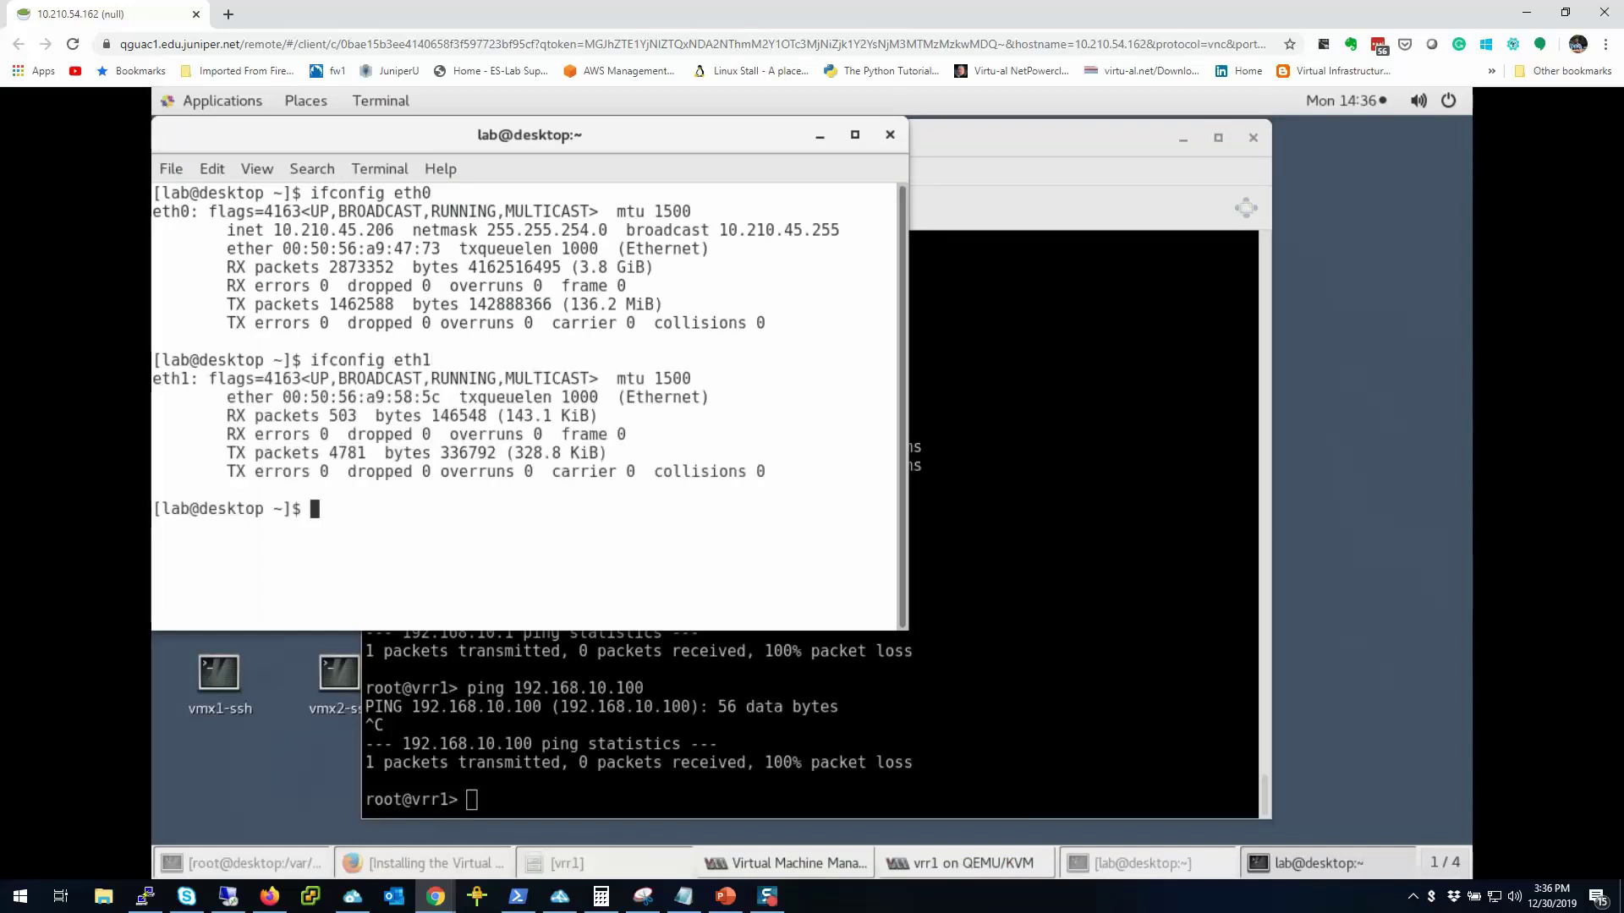
Step: List all host interfaces with ifconfig, find virbr1 at 192.168.100.1, and return to vrr1's console
{"action": "type", "text": "ifconfig"}
{"action": "key", "text": "Return"}
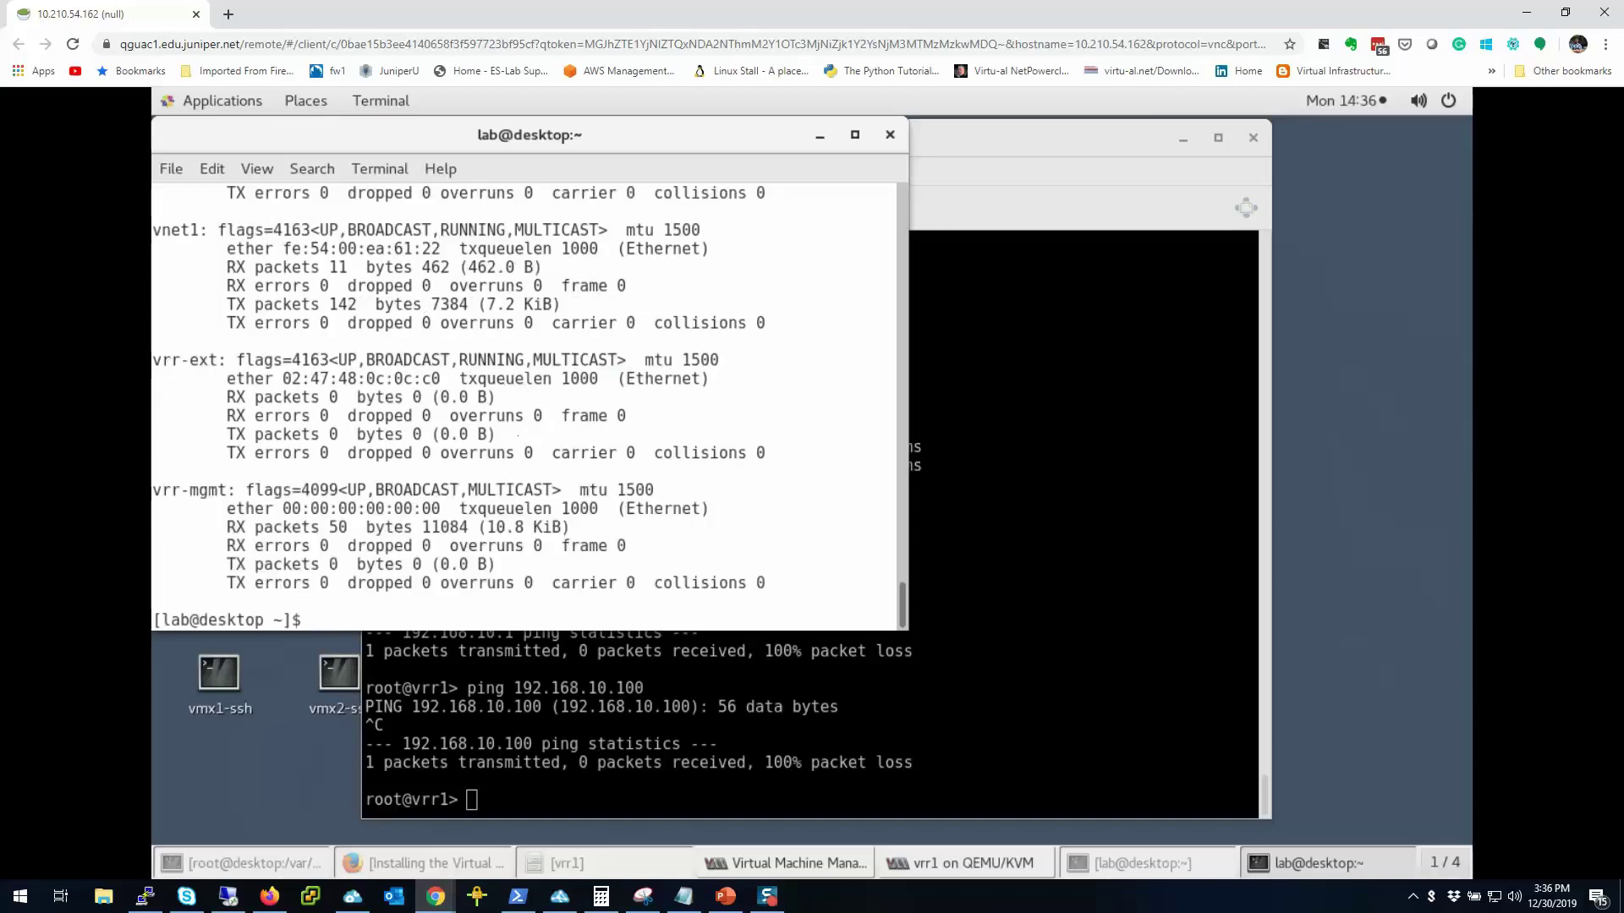
{"action": "scroll", "coordinate": [455, 542], "scroll_direction": "up", "scroll_amount": 2}
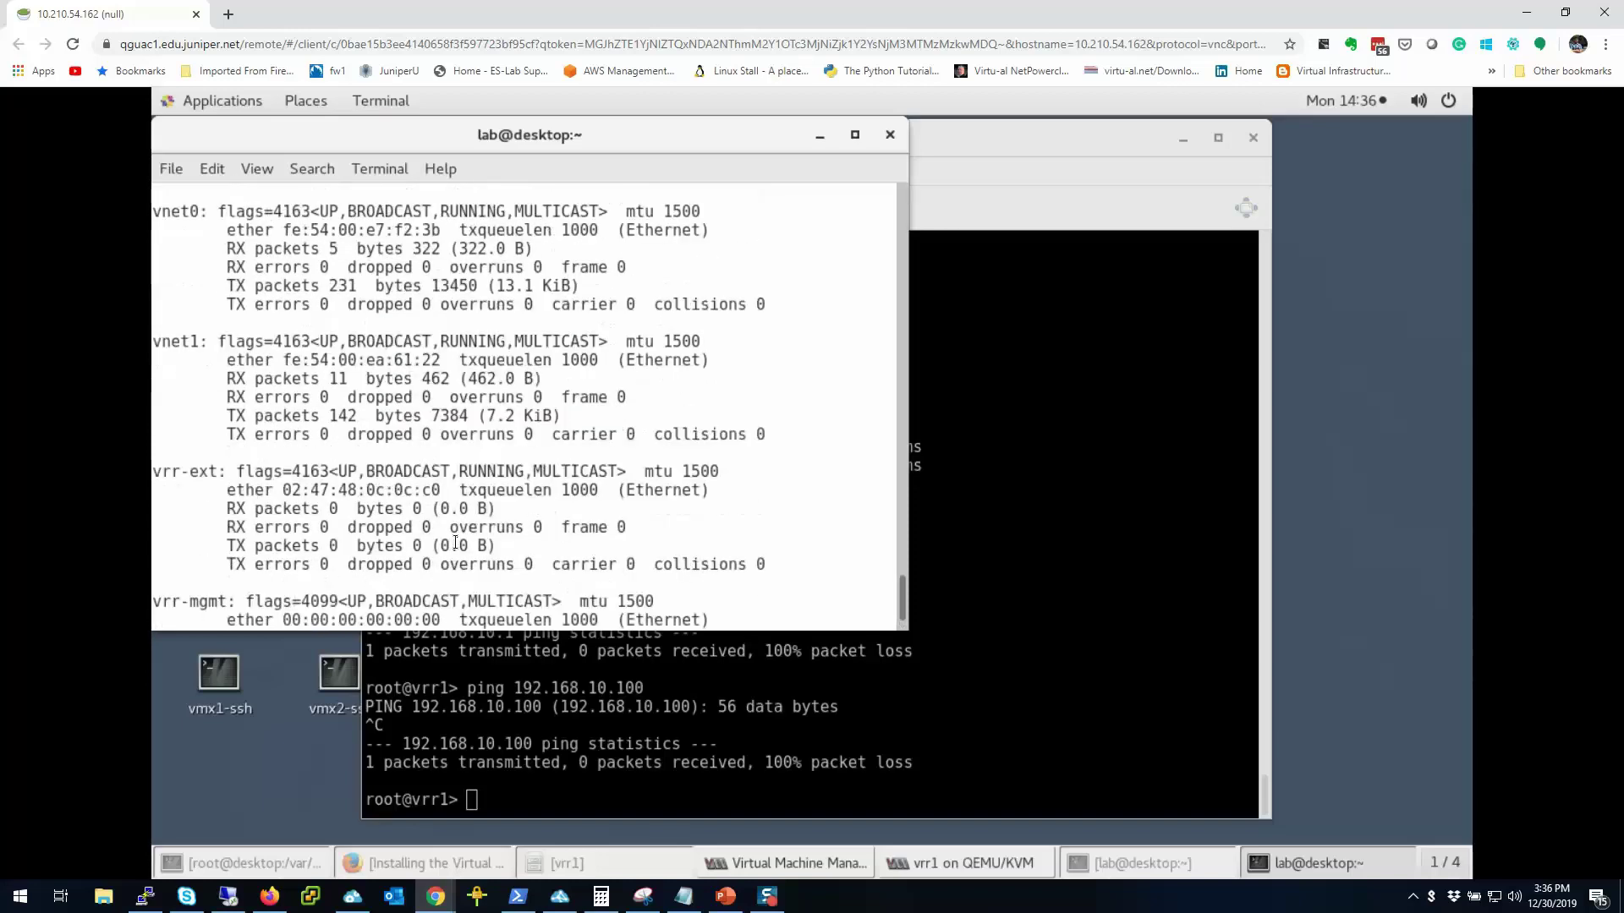
{"action": "scroll", "coordinate": [455, 543], "scroll_direction": "up", "scroll_amount": 4}
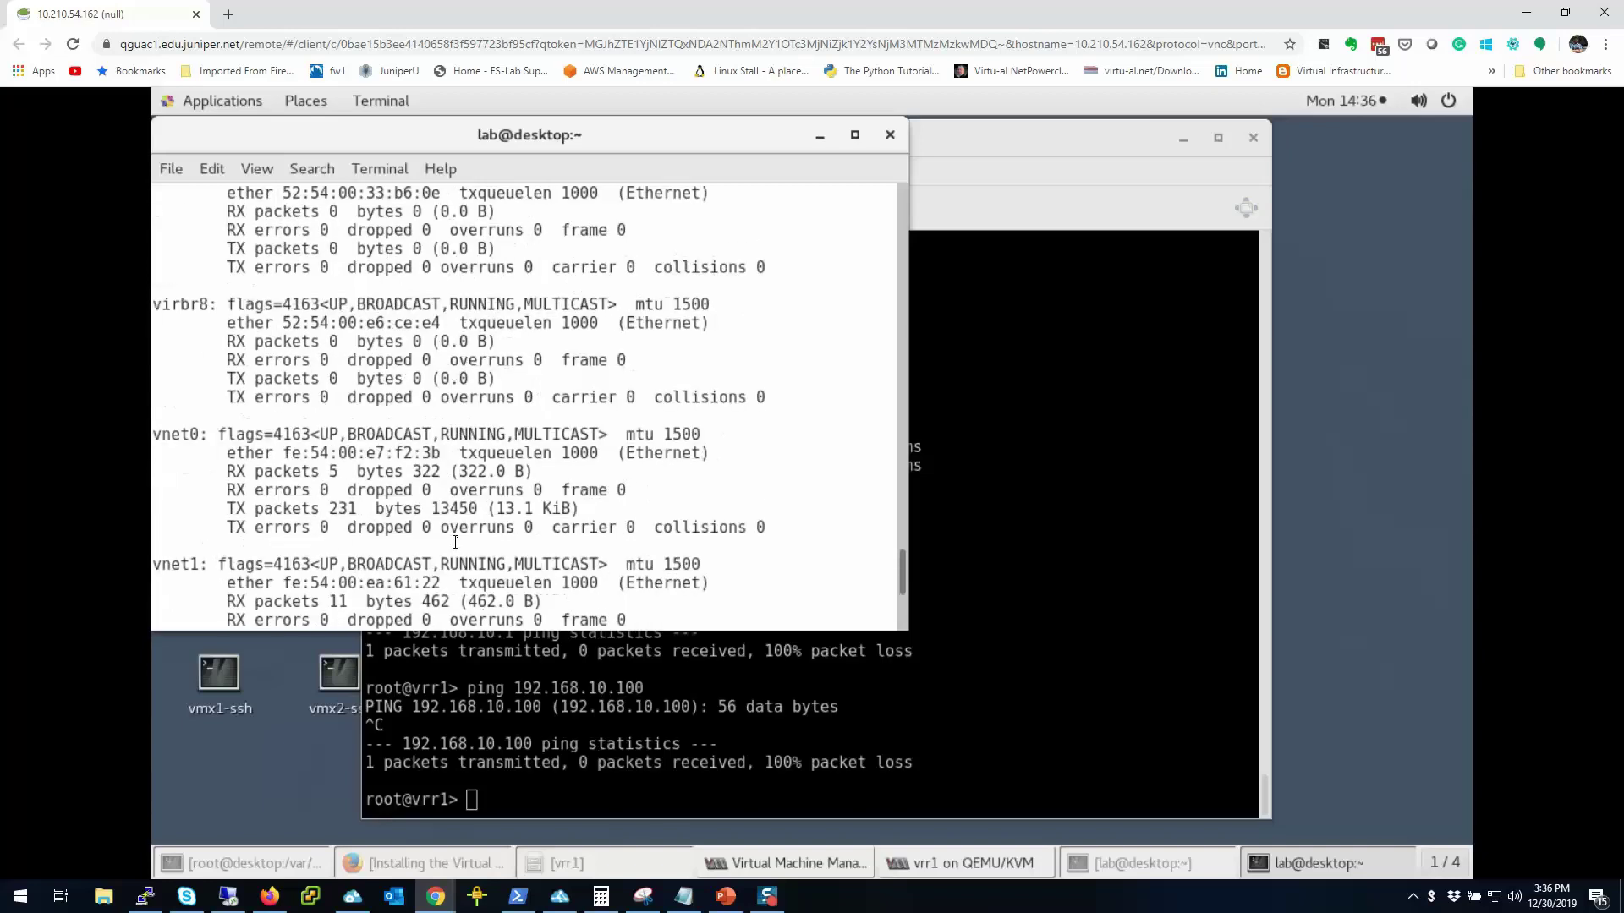
{"action": "scroll", "coordinate": [455, 543], "scroll_direction": "up", "scroll_amount": 13}
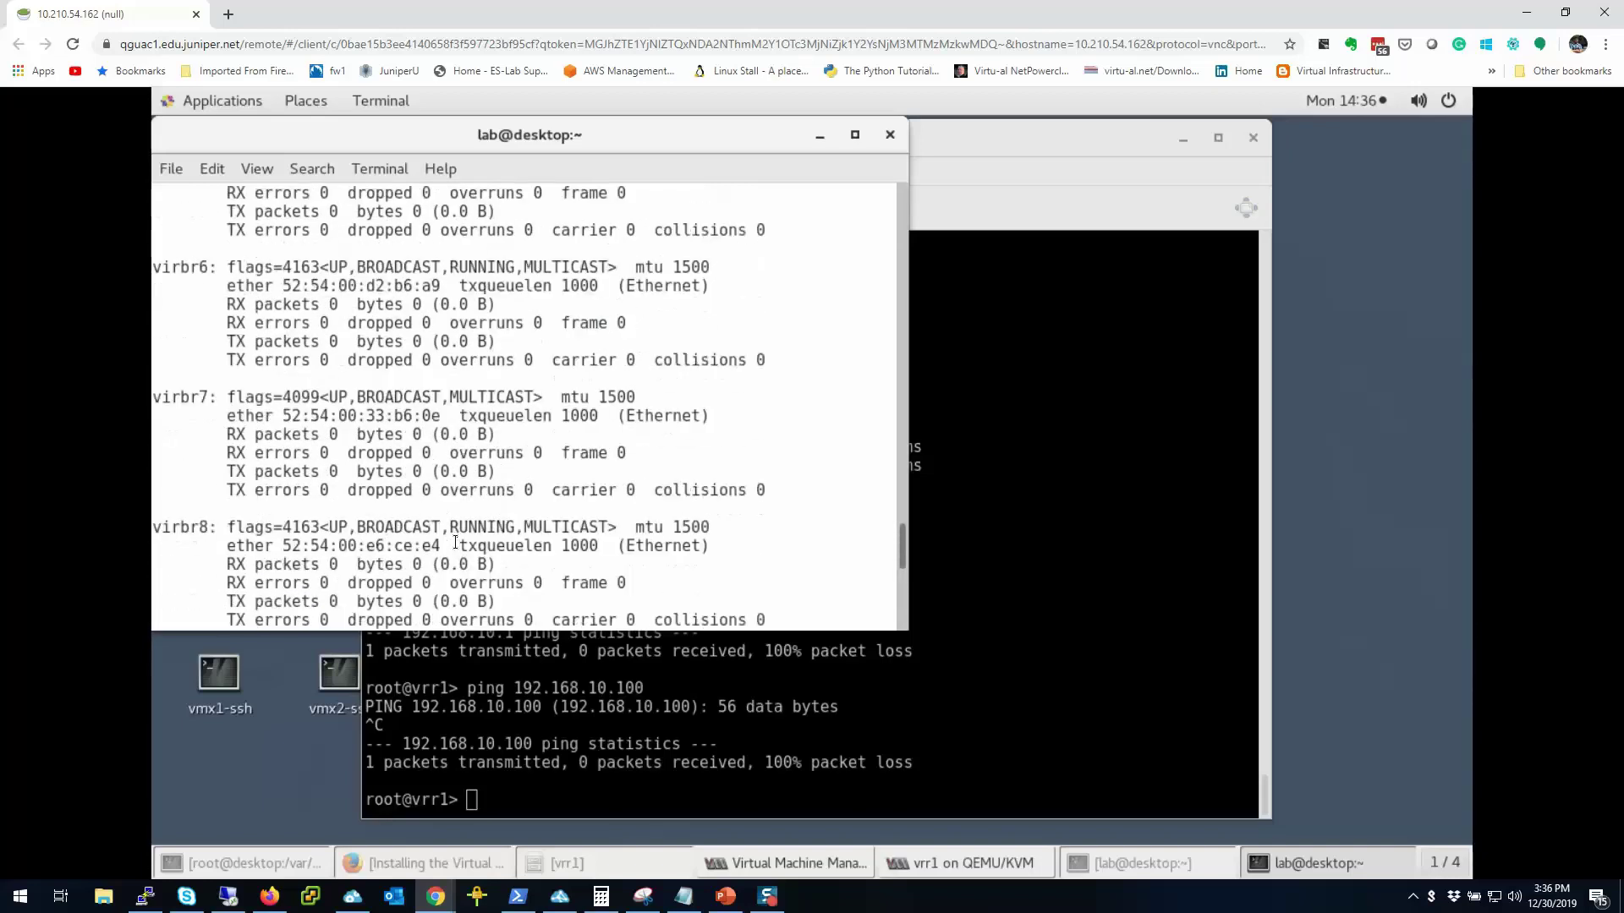
{"action": "scroll", "coordinate": [455, 542], "scroll_direction": "up", "scroll_amount": 8}
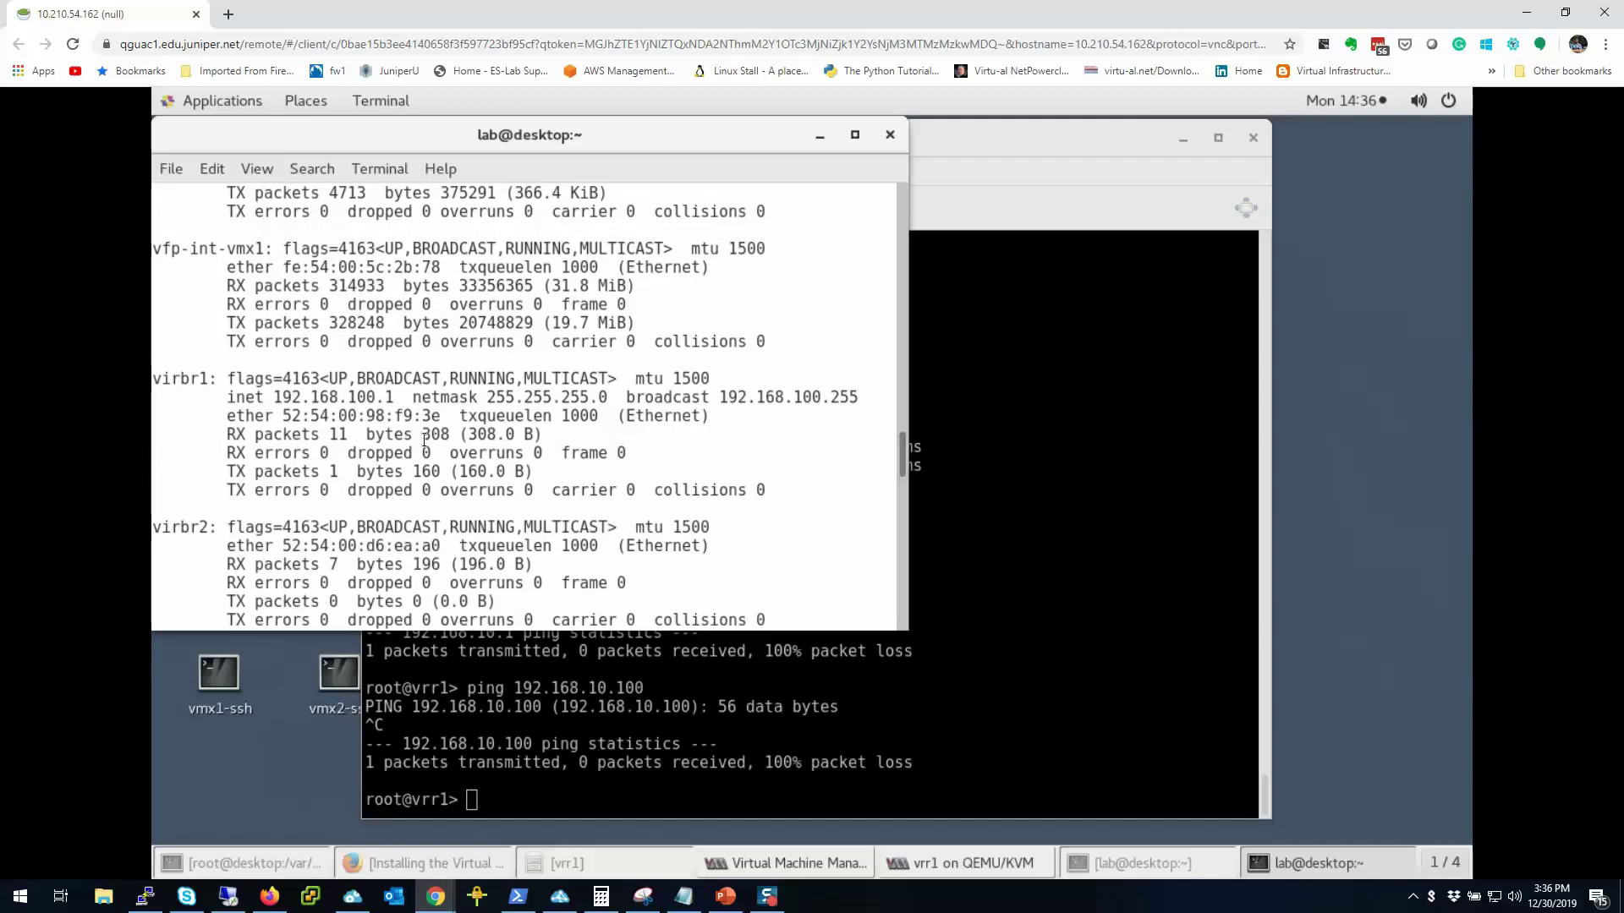
{"action": "left_click", "coordinate": [998, 559]}
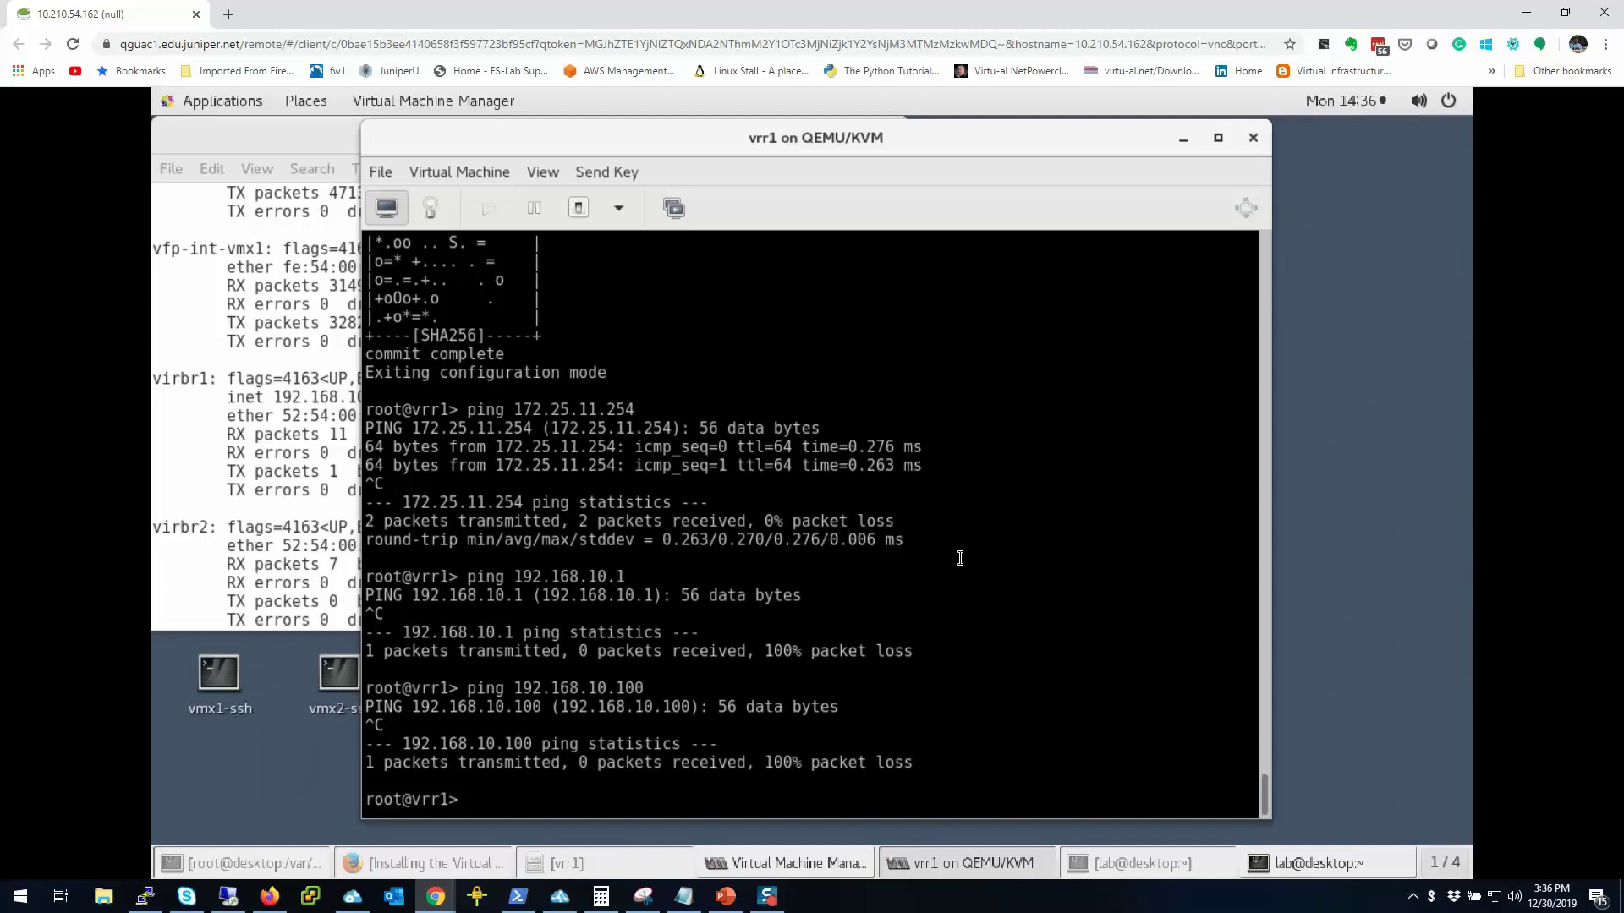
Step: Replace pattern 192.168.10 with 192.168.100 in vrr1's configuration and commit and-quit
{"action": "type", "text": "configure"}
{"action": "key", "text": "Return"}
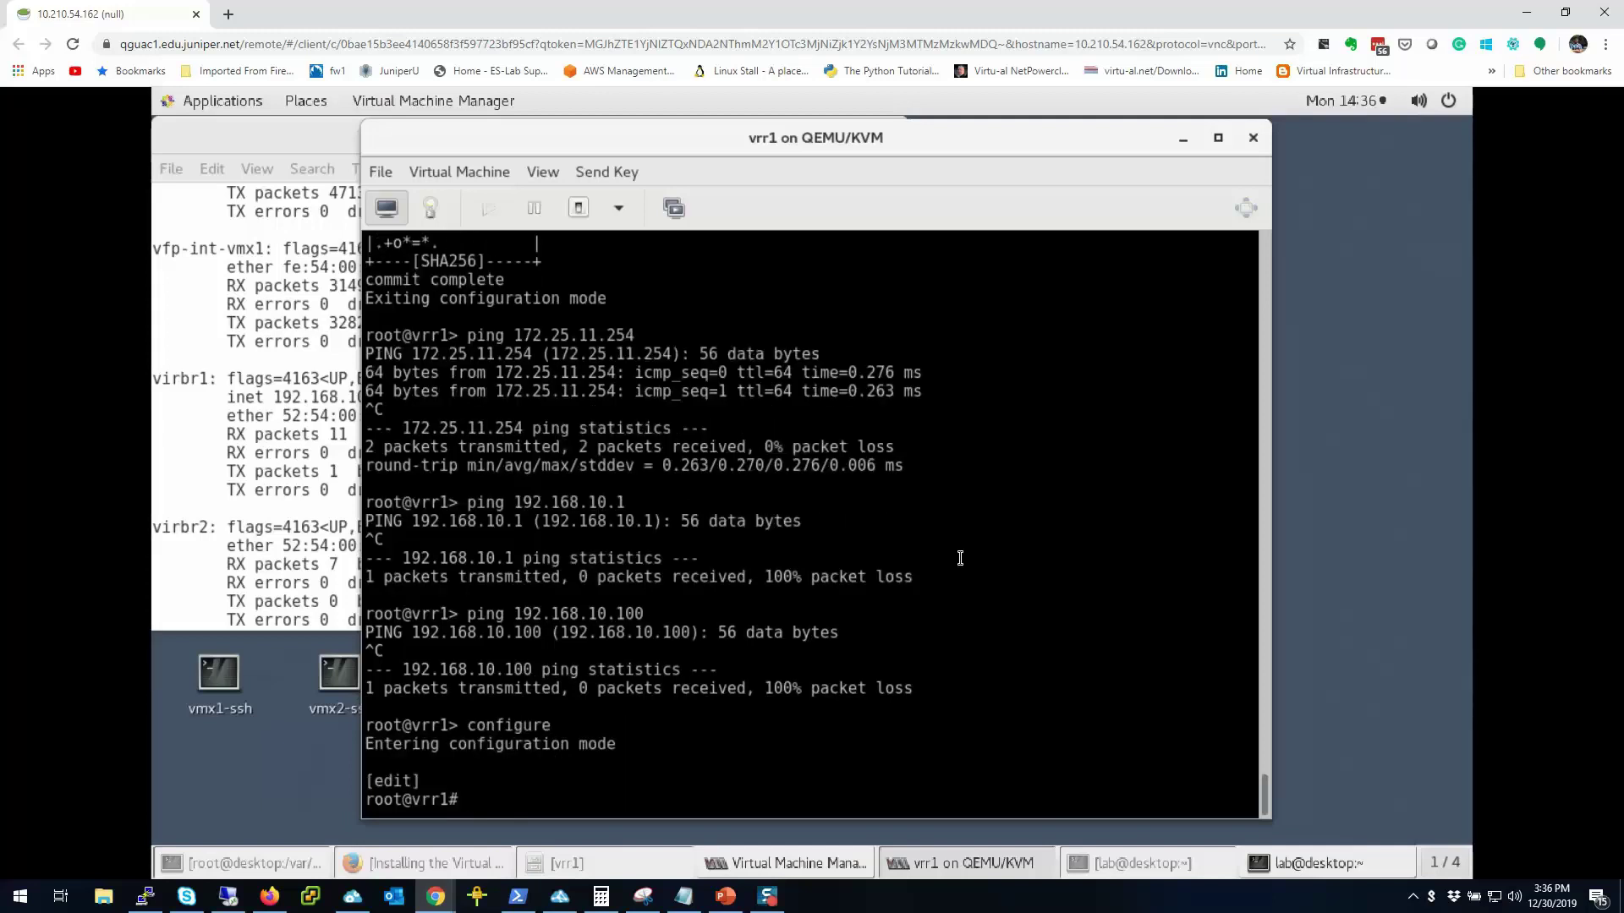
{"action": "type", "text": "replace pa"}
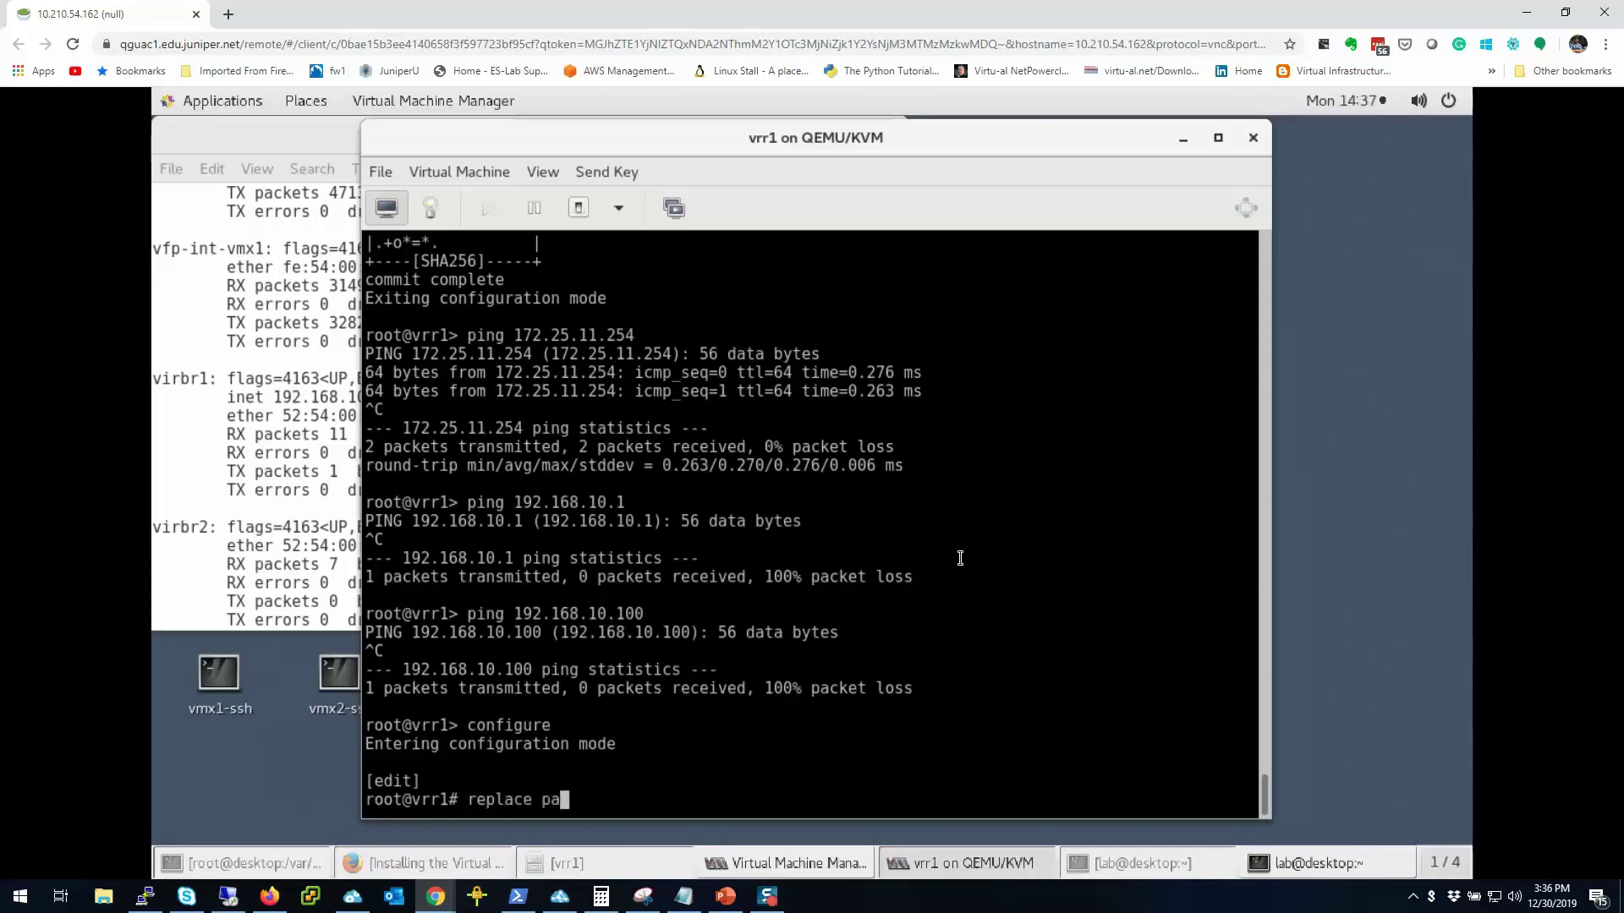
{"action": "type", "text": "ttern 192.168"}
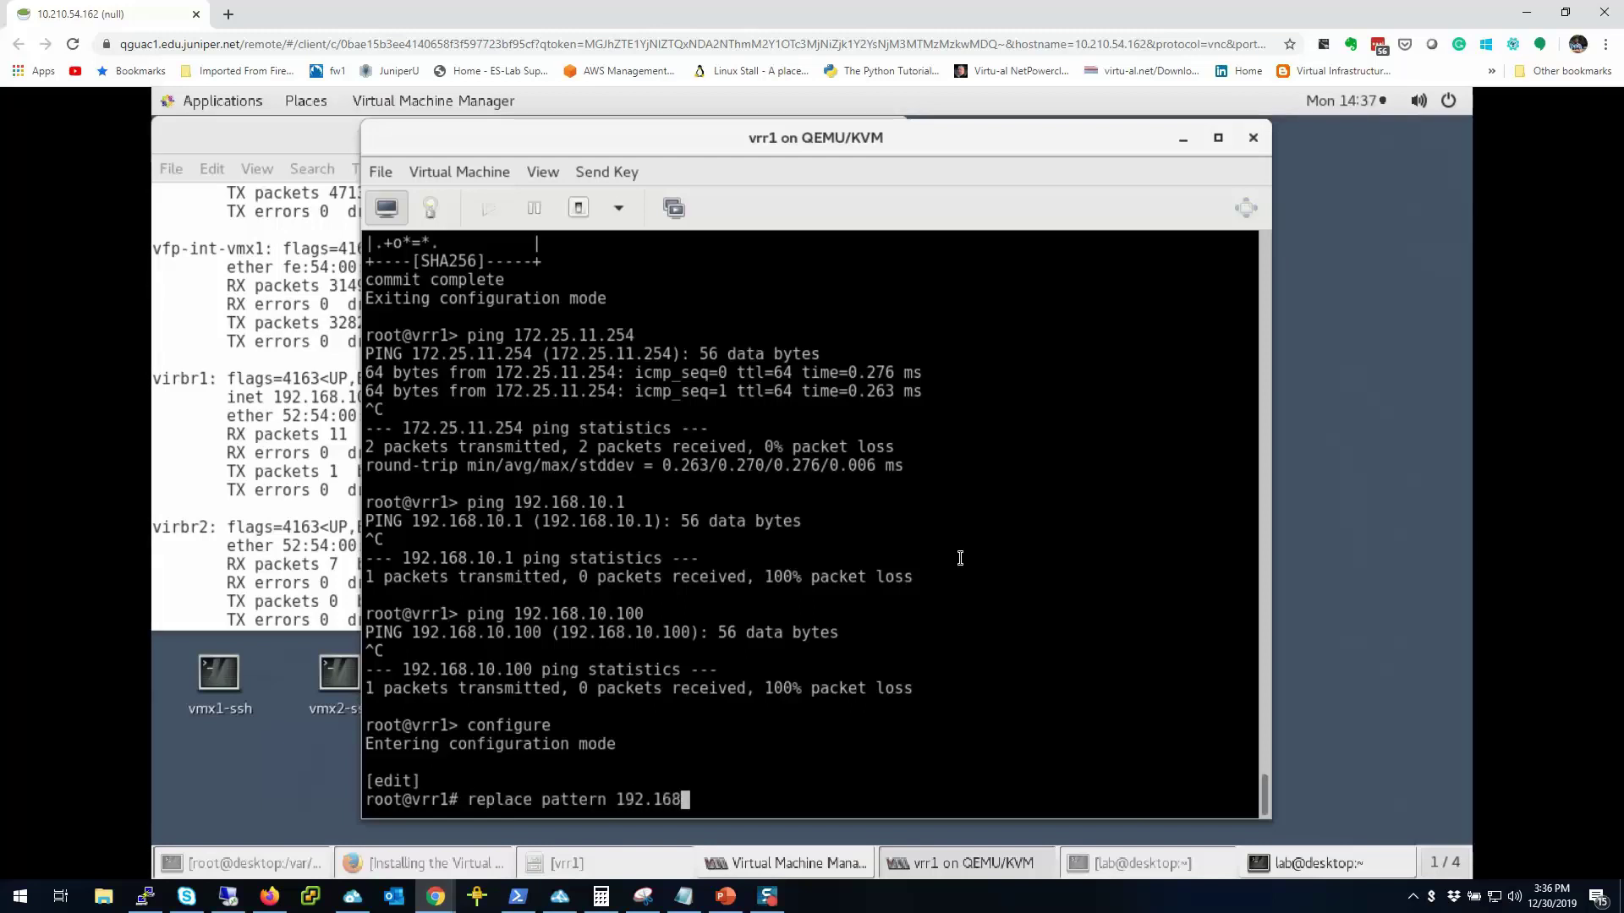
{"action": "type", "text": ".10."}
{"action": "key", "text": "BackSpace"}
{"action": "type", "text": "with 192.168.100"}
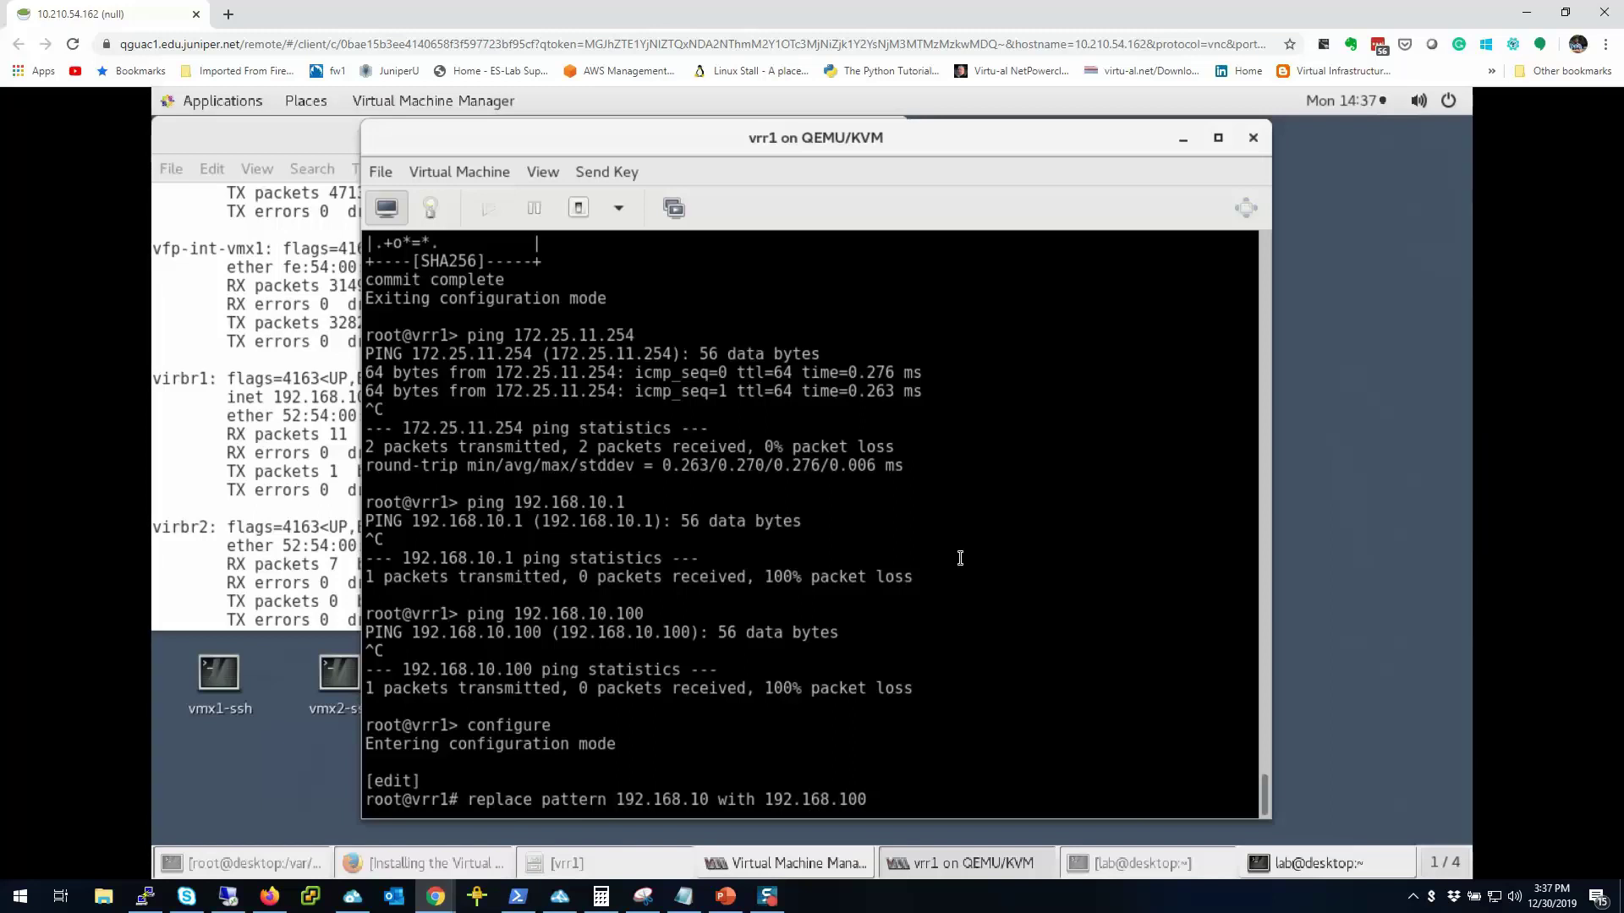
{"action": "key", "text": "Return"}
{"action": "type", "text": "commit an"}
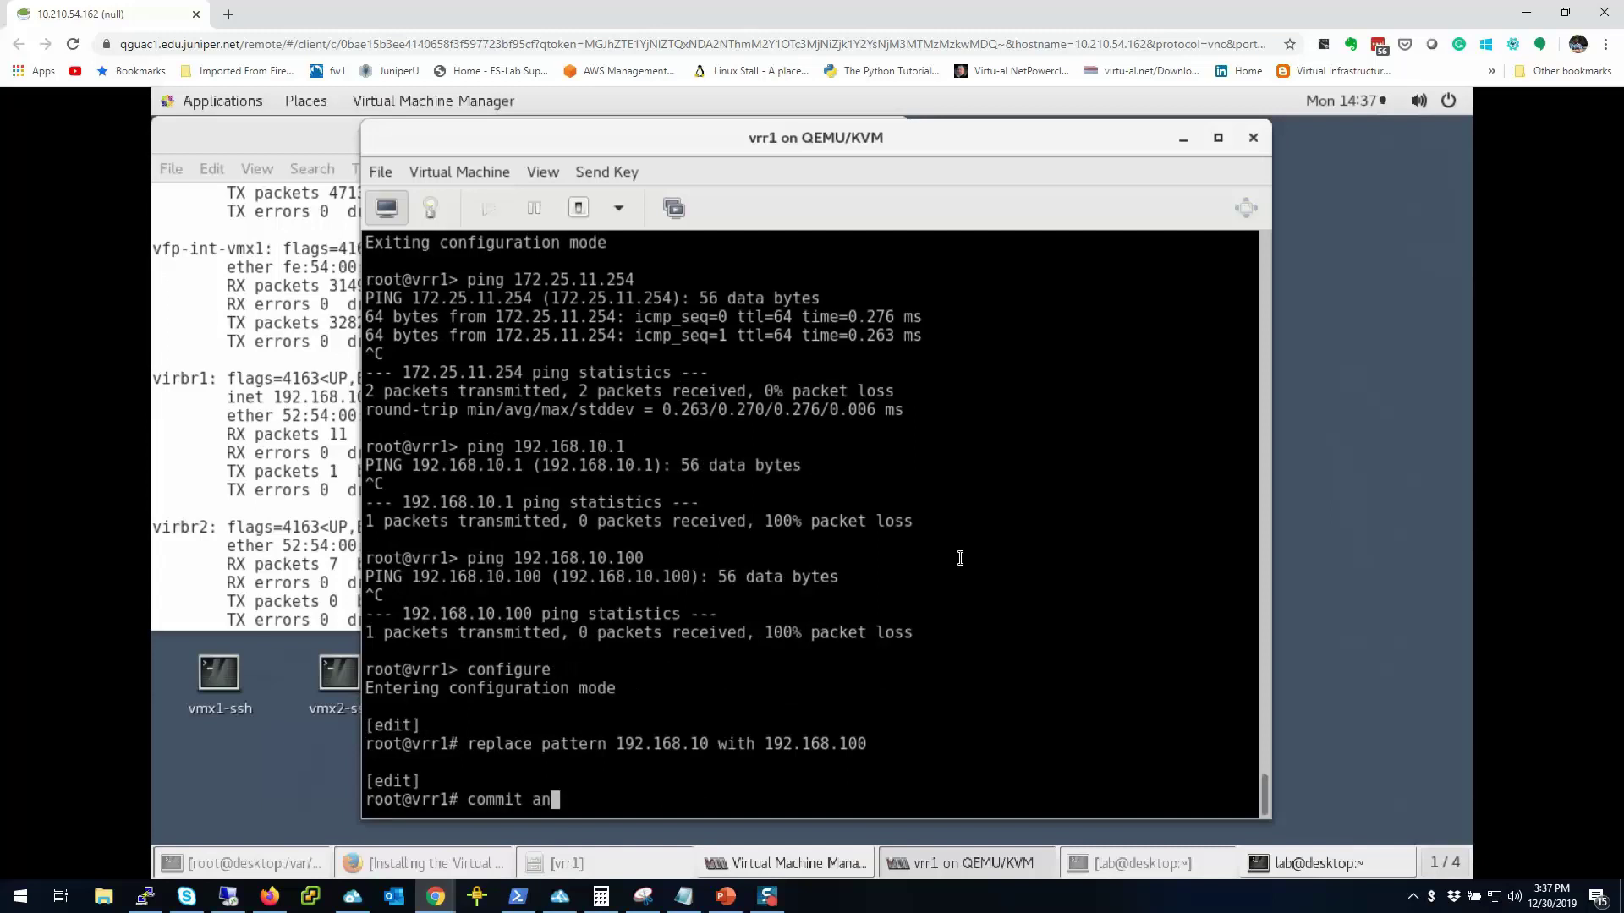
{"action": "type", "text": "d-quit"}
{"action": "key", "text": "Return"}
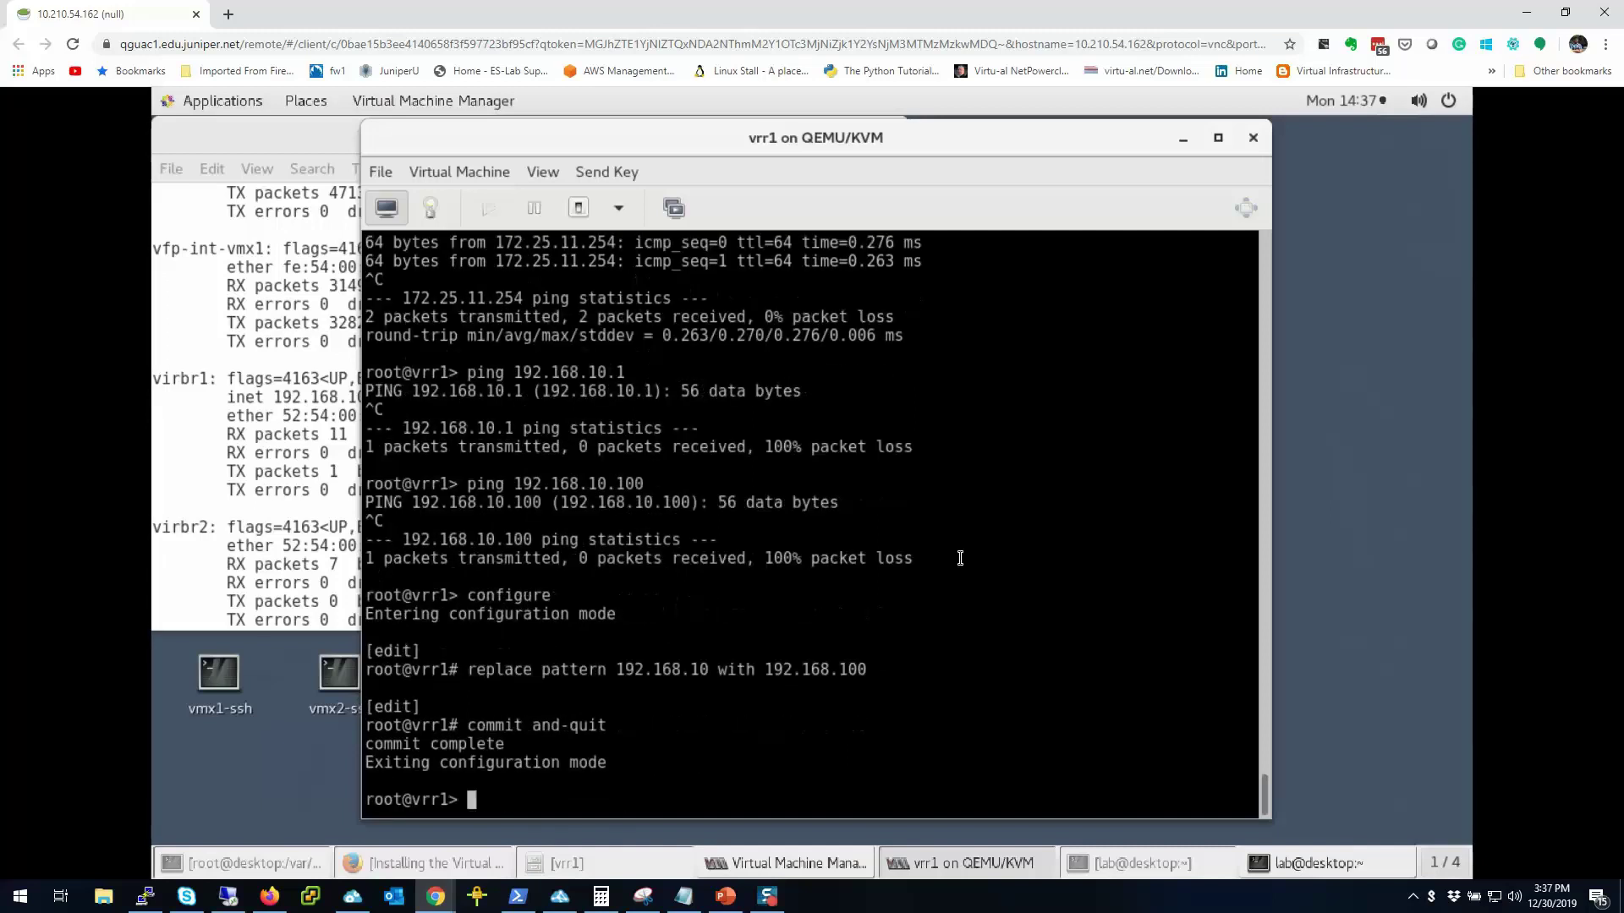
{"action": "key", "text": "Up"}
{"action": "key", "text": "Up"}
{"action": "key", "text": "Up"}
Step: Ping 192.168.100.1 from vrr1, getting 0% packet loss
{"action": "key", "text": "Down"}
{"action": "key", "text": "Up"}
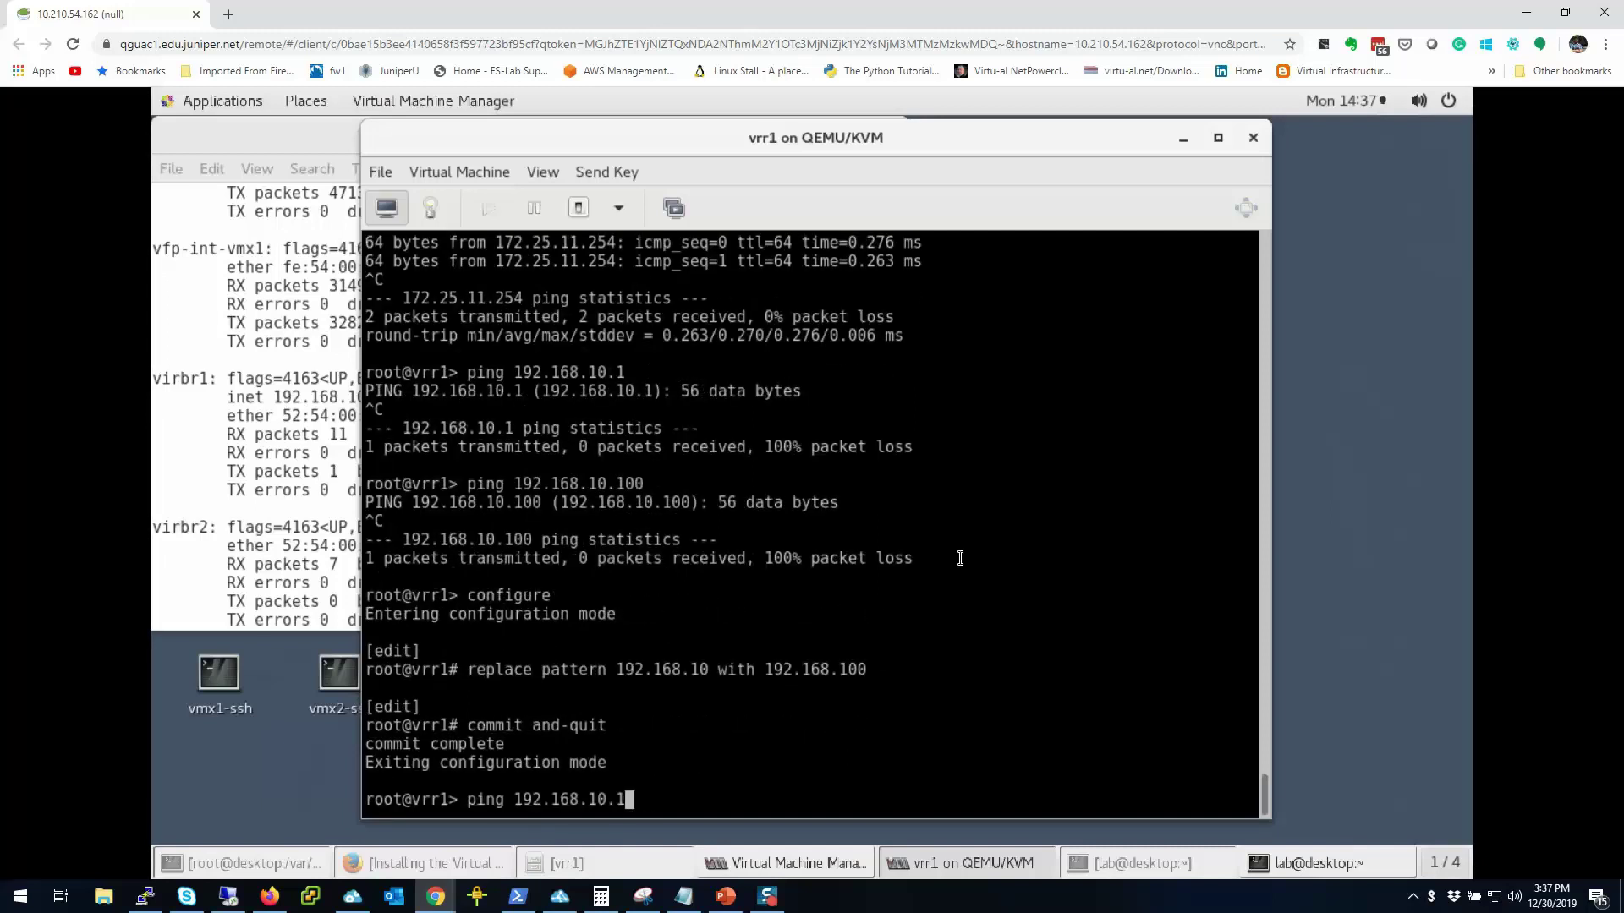
{"action": "key", "text": "BackSpace"}
{"action": "key", "text": "BackSpace"}
{"action": "key", "text": "BackSpace"}
{"action": "type", "text": "00."}
{"action": "left_click_drag", "start_coordinate": [771, 140], "coordinate": [883, 144]}
{"action": "type", "text": "1"}
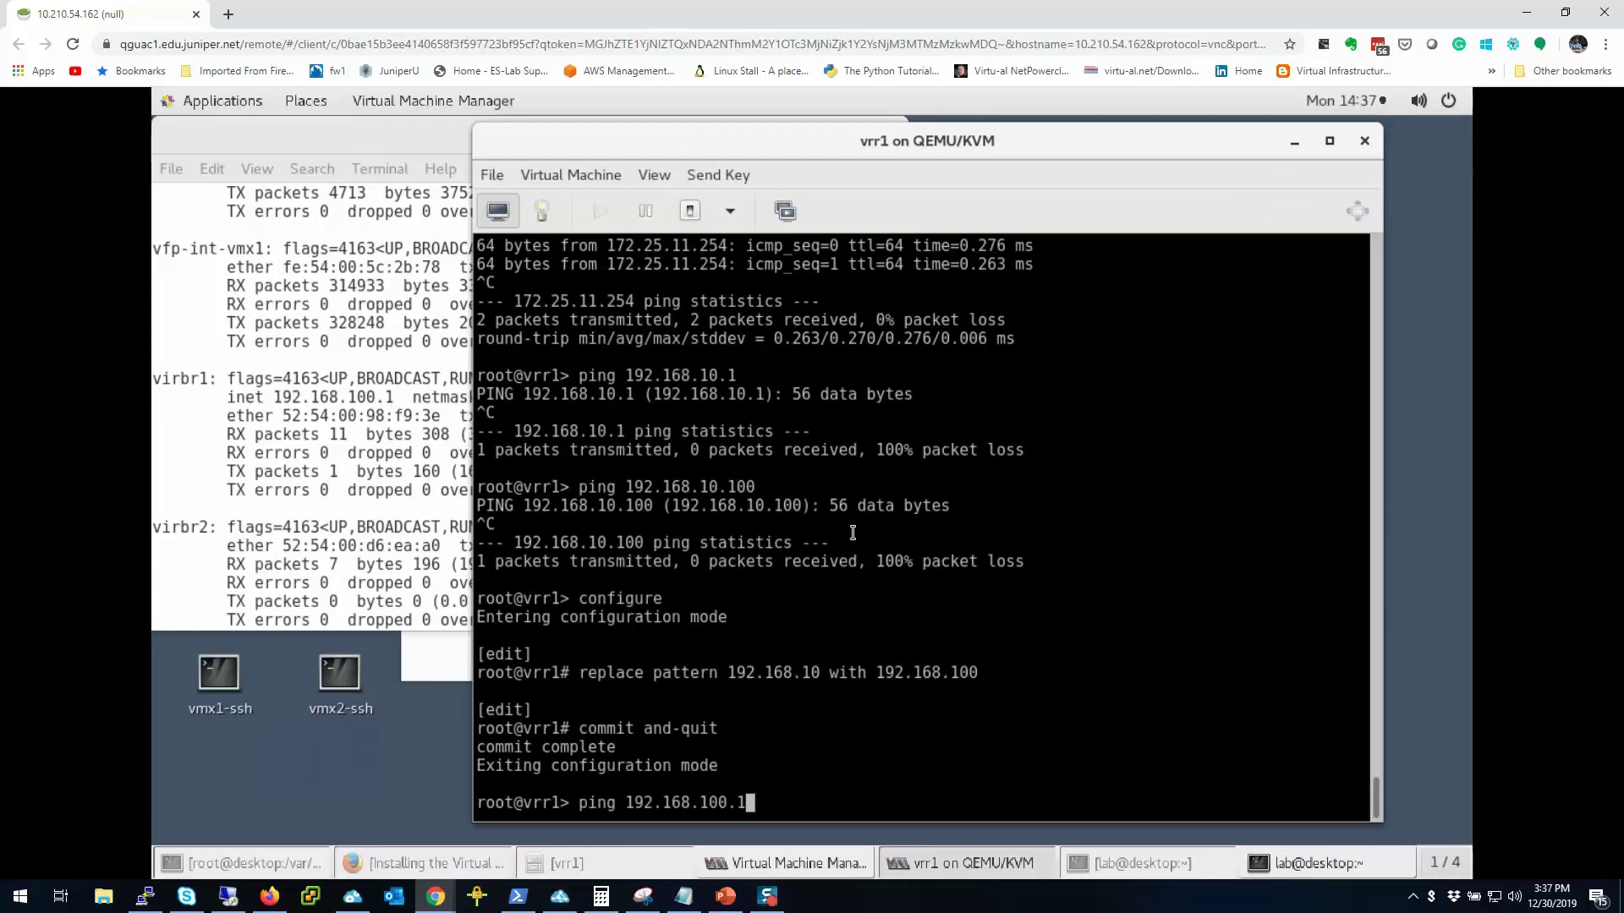
{"action": "key", "text": "Return"}
{"action": "key", "text": "ctrl+c"}
{"action": "key", "text": "Return"}
{"action": "key", "text": "Return"}
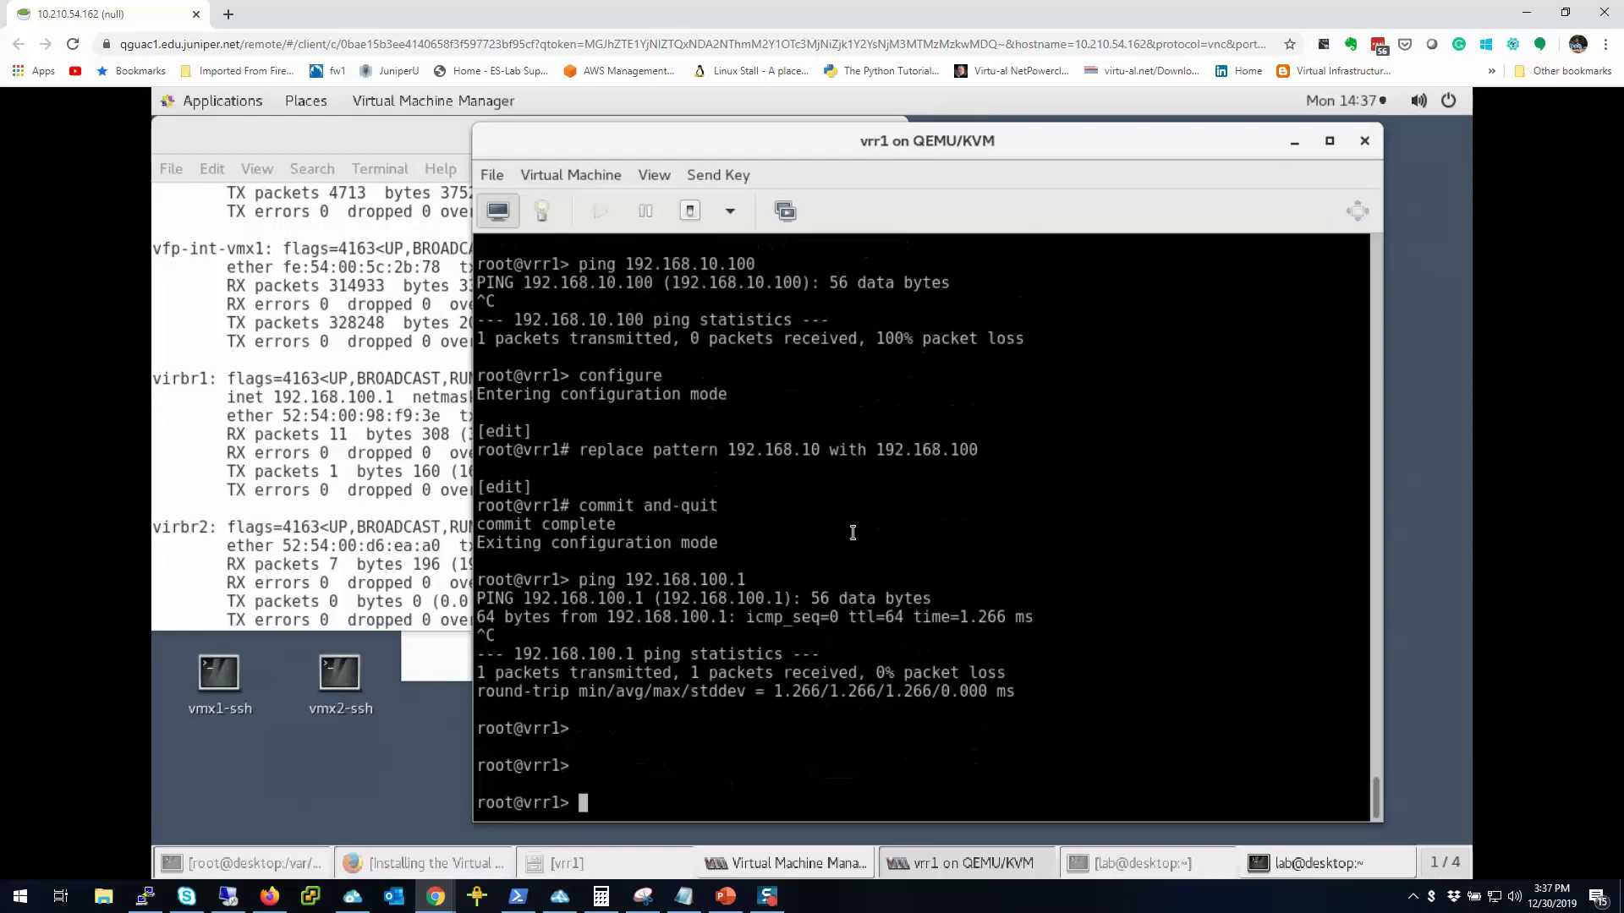
Step: Run 'show interfaces terse | match in' and select the em0.0 and em1.0 address rows
{"action": "type", "text": "show interfaces"}
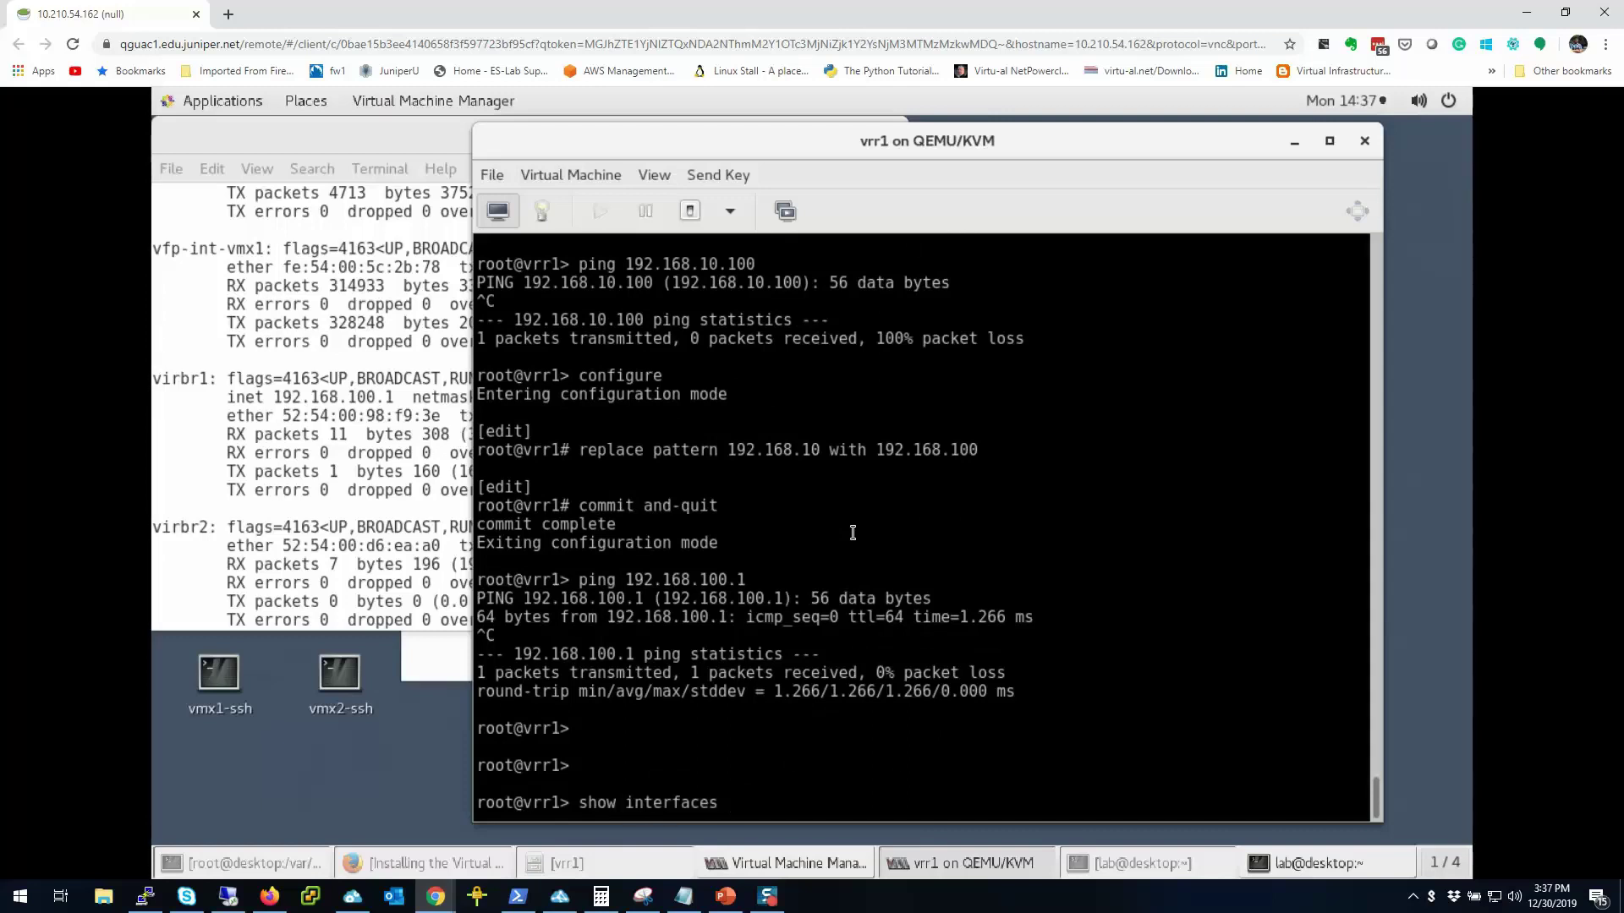
{"action": "type", "text": " terse"}
{"action": "type", "text": " | match"}
{"action": "type", "text": " in"}
{"action": "key", "text": "Return"}
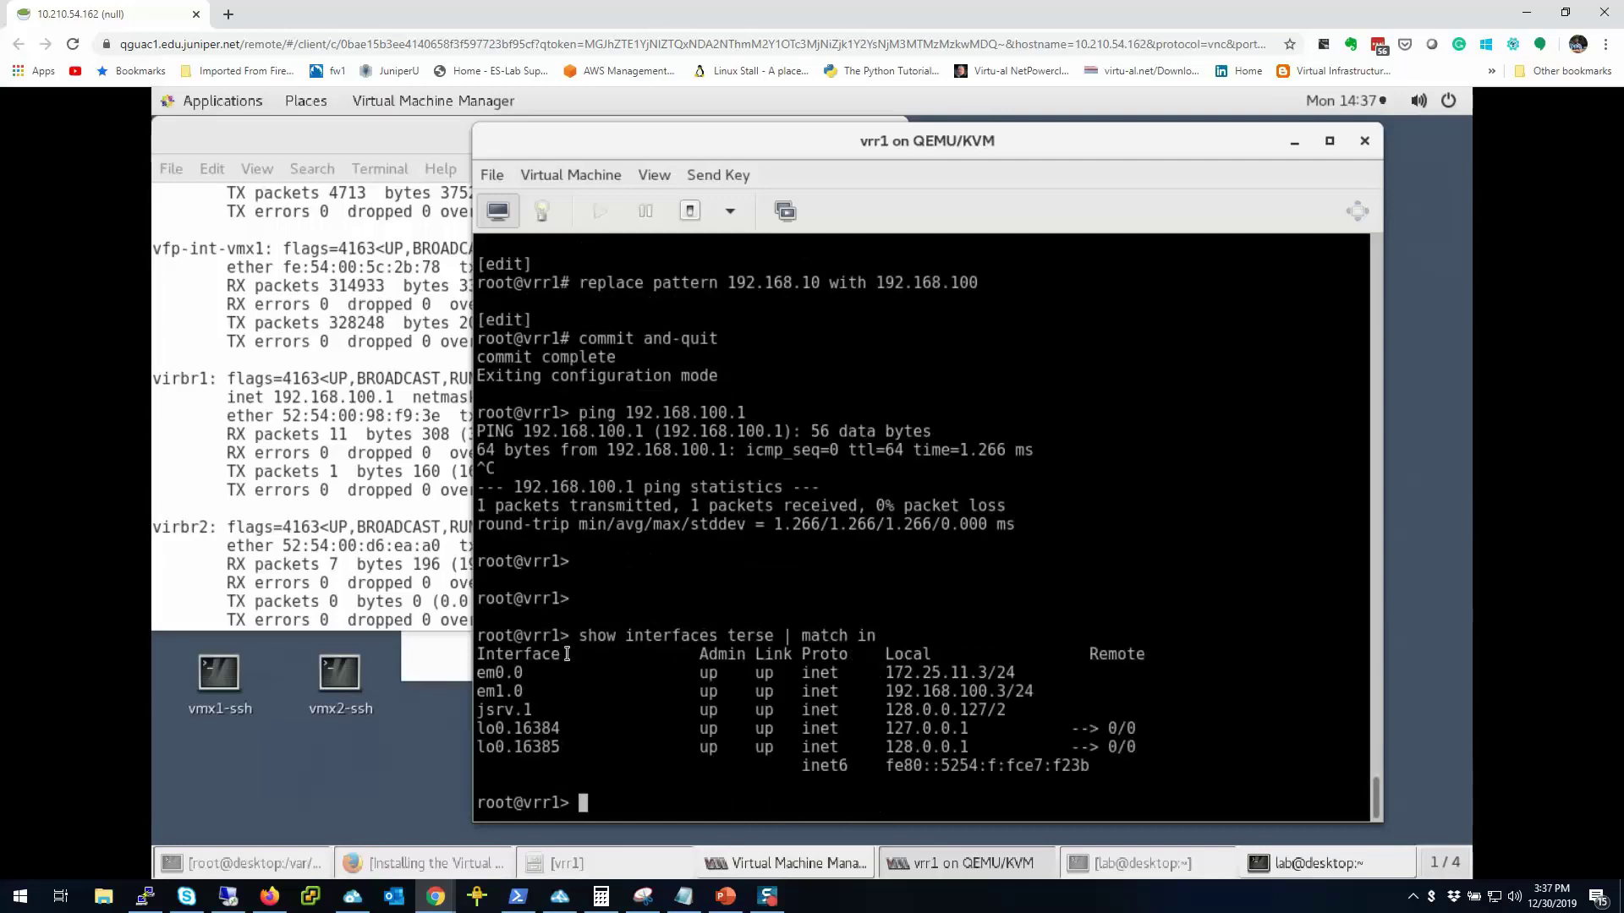
{"action": "left_click_drag", "start_coordinate": [1007, 686], "coordinate": [470, 667]}
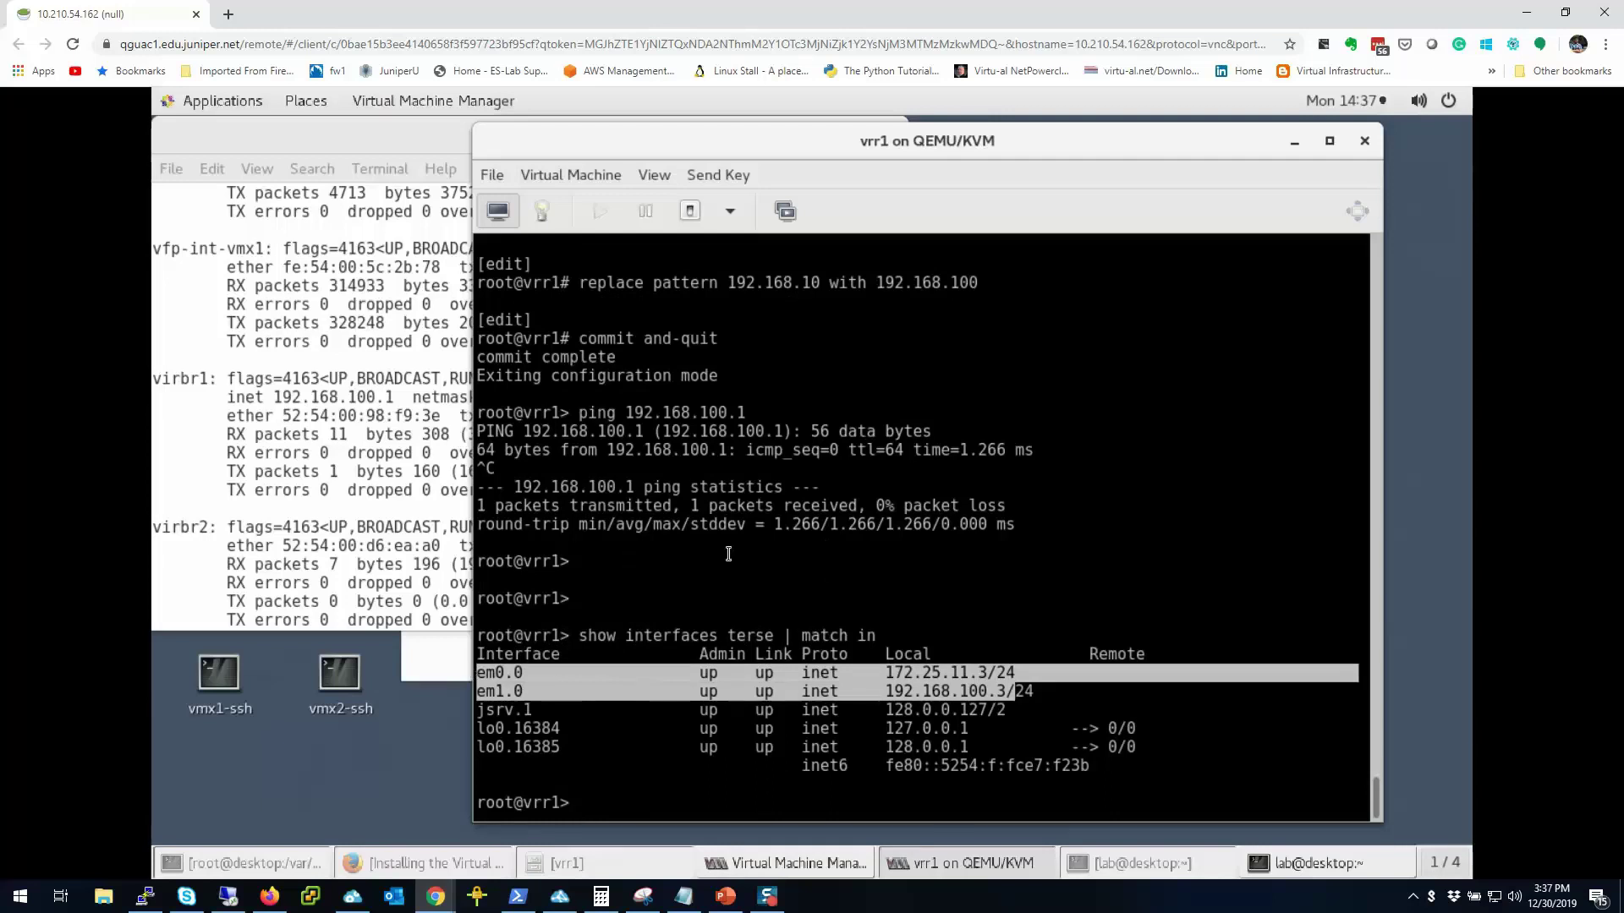